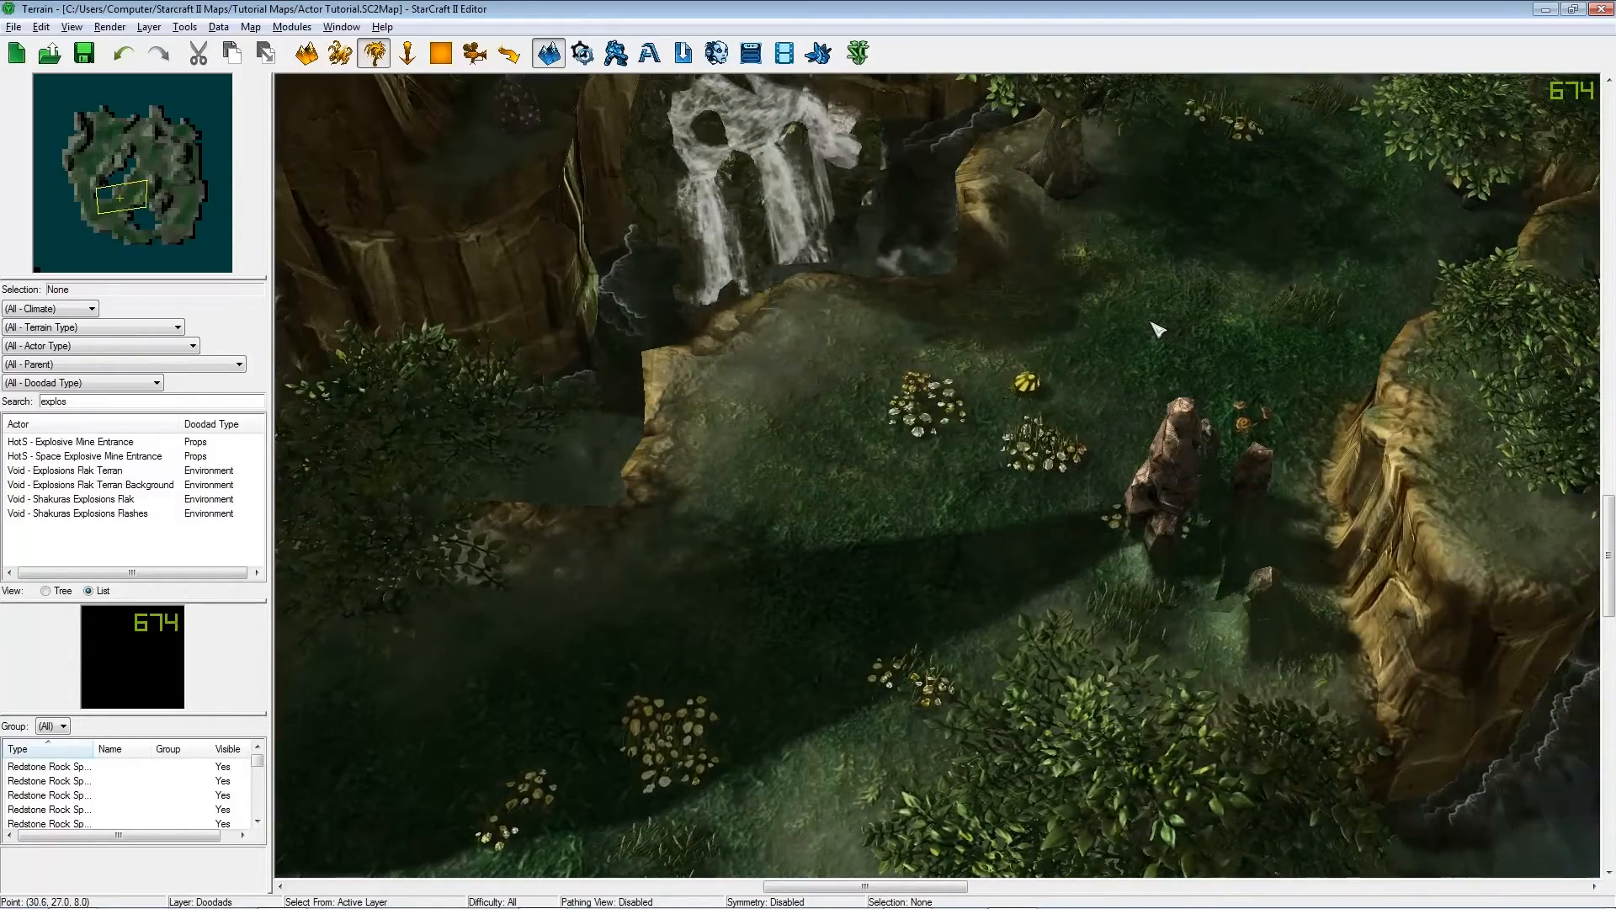
Add a new Generic model in the map's model data with the name and ID Explosion.
click(617, 56)
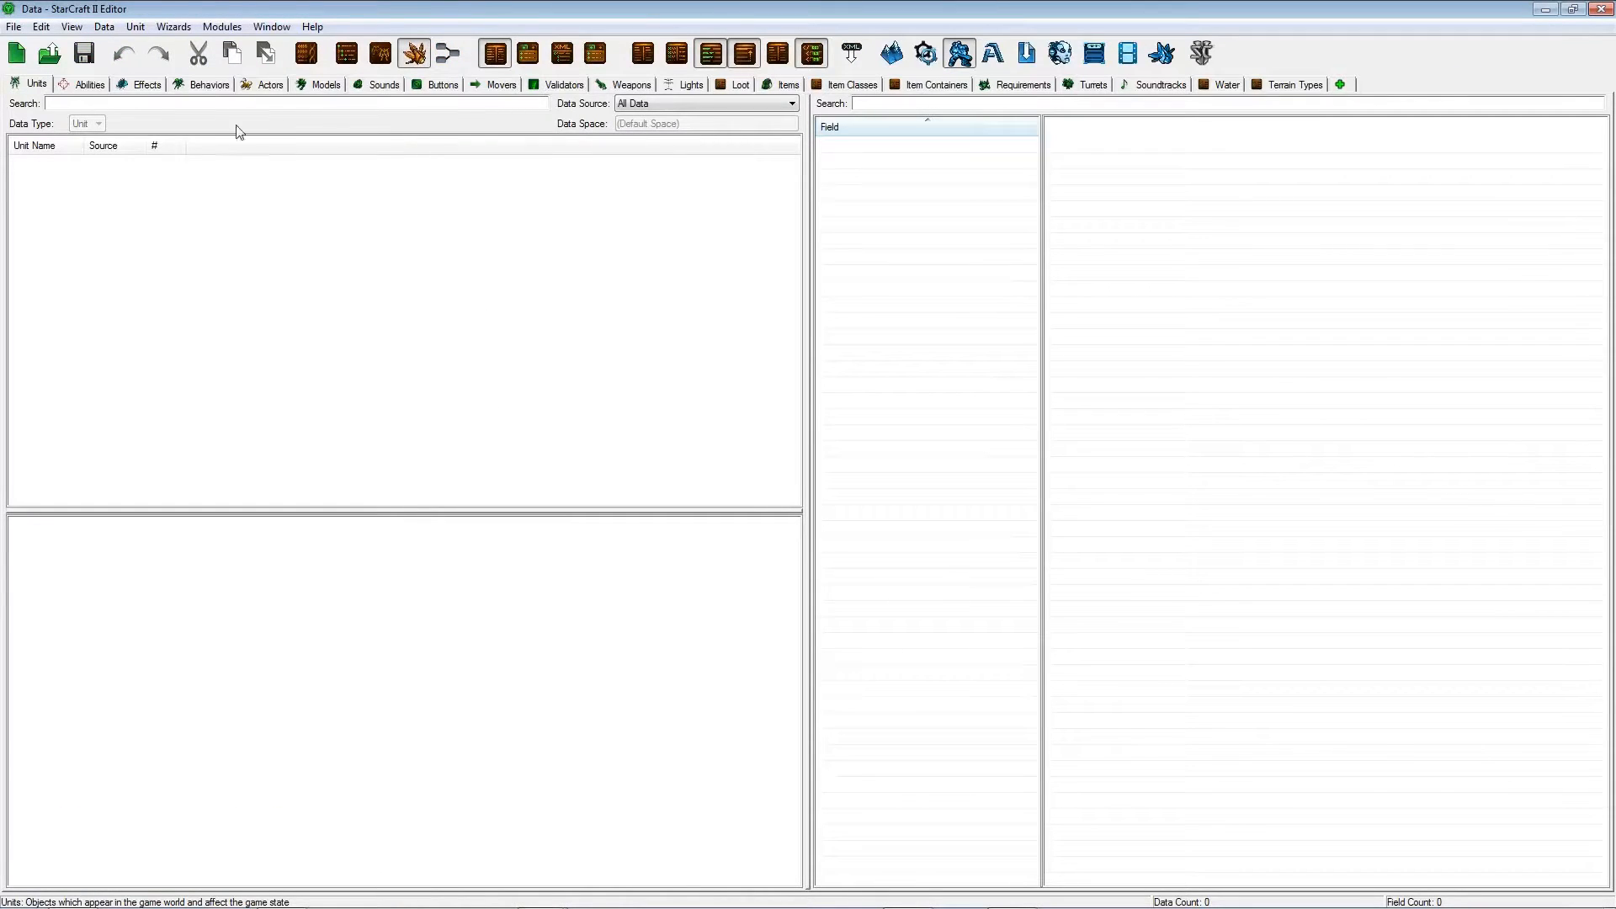
click(330, 88)
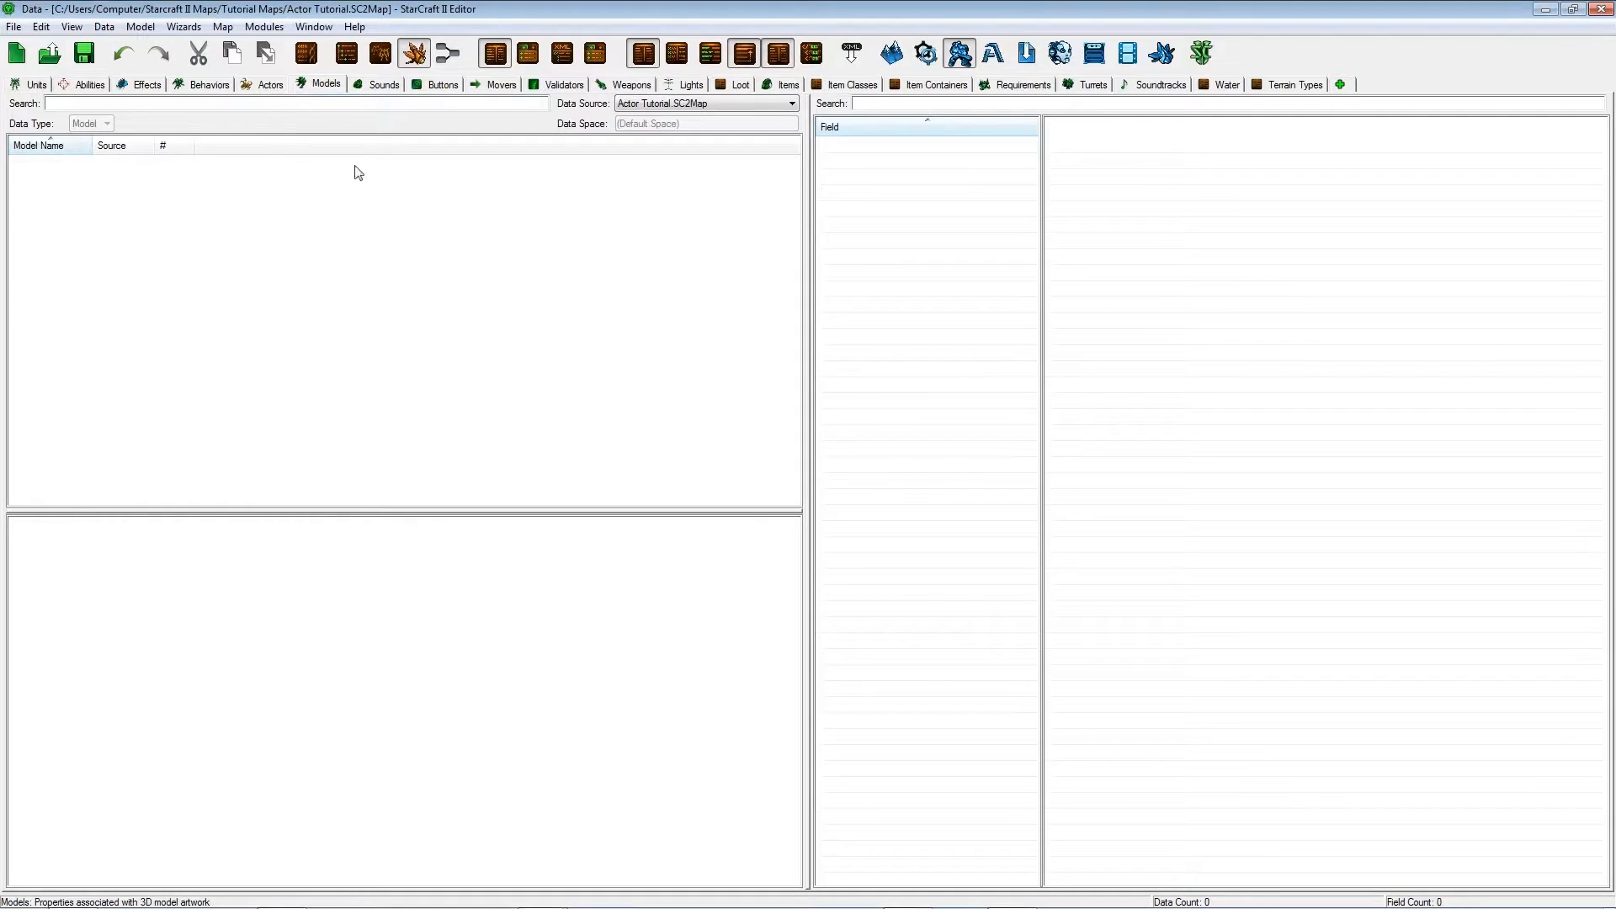
right_click(385, 225)
click(407, 237)
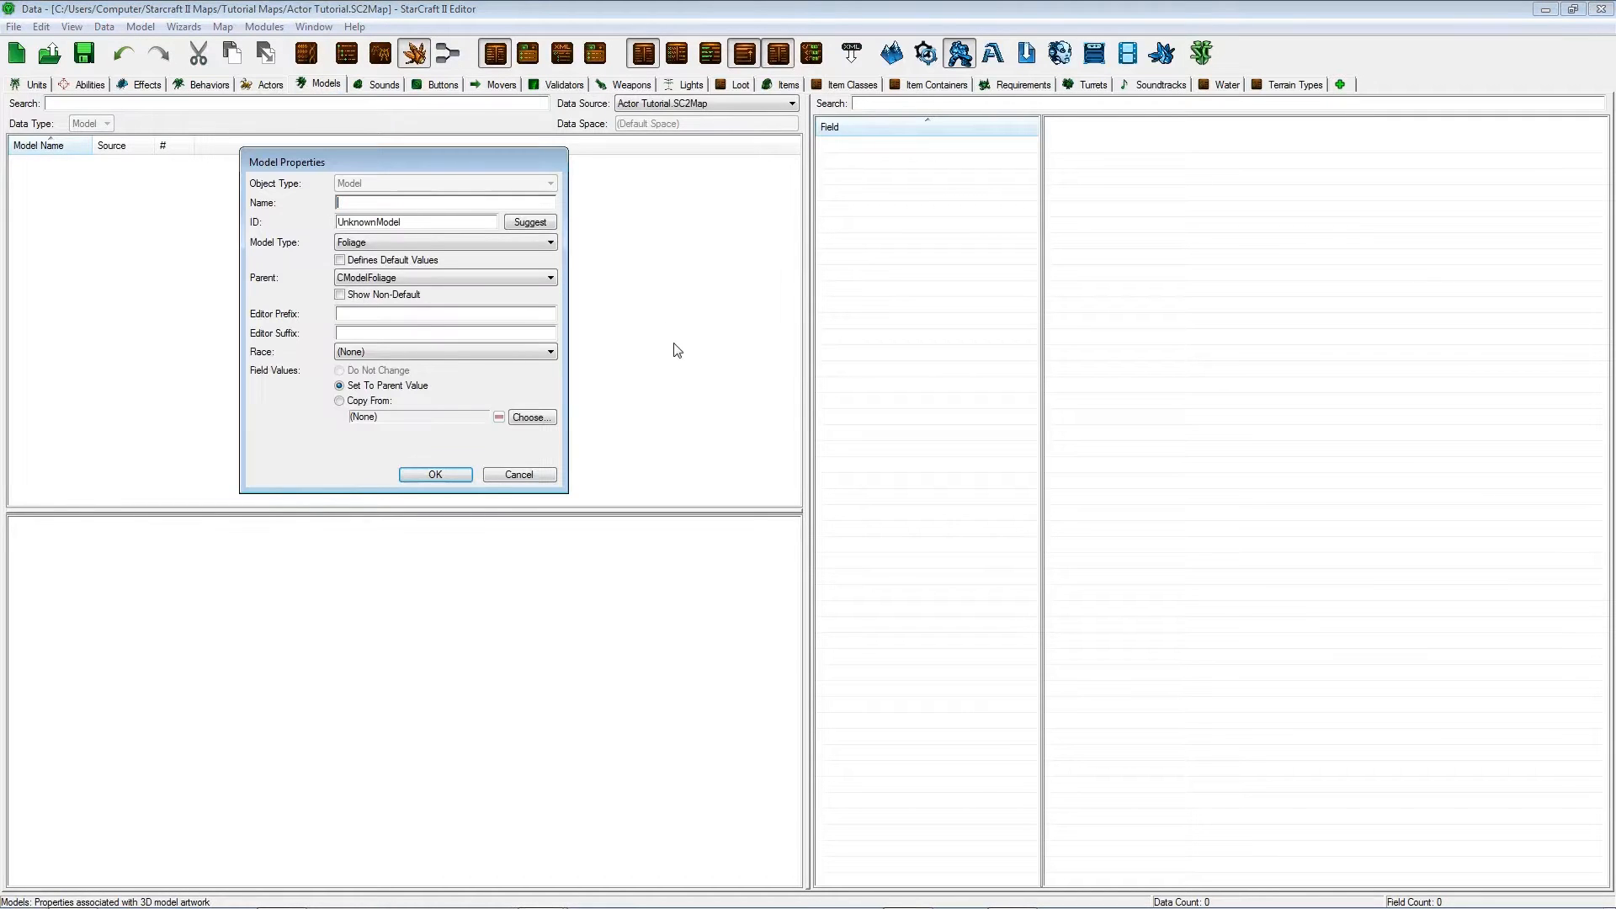
text(Explosion)
key(Tab)
key(Tab)
key(space)
key(Tab)
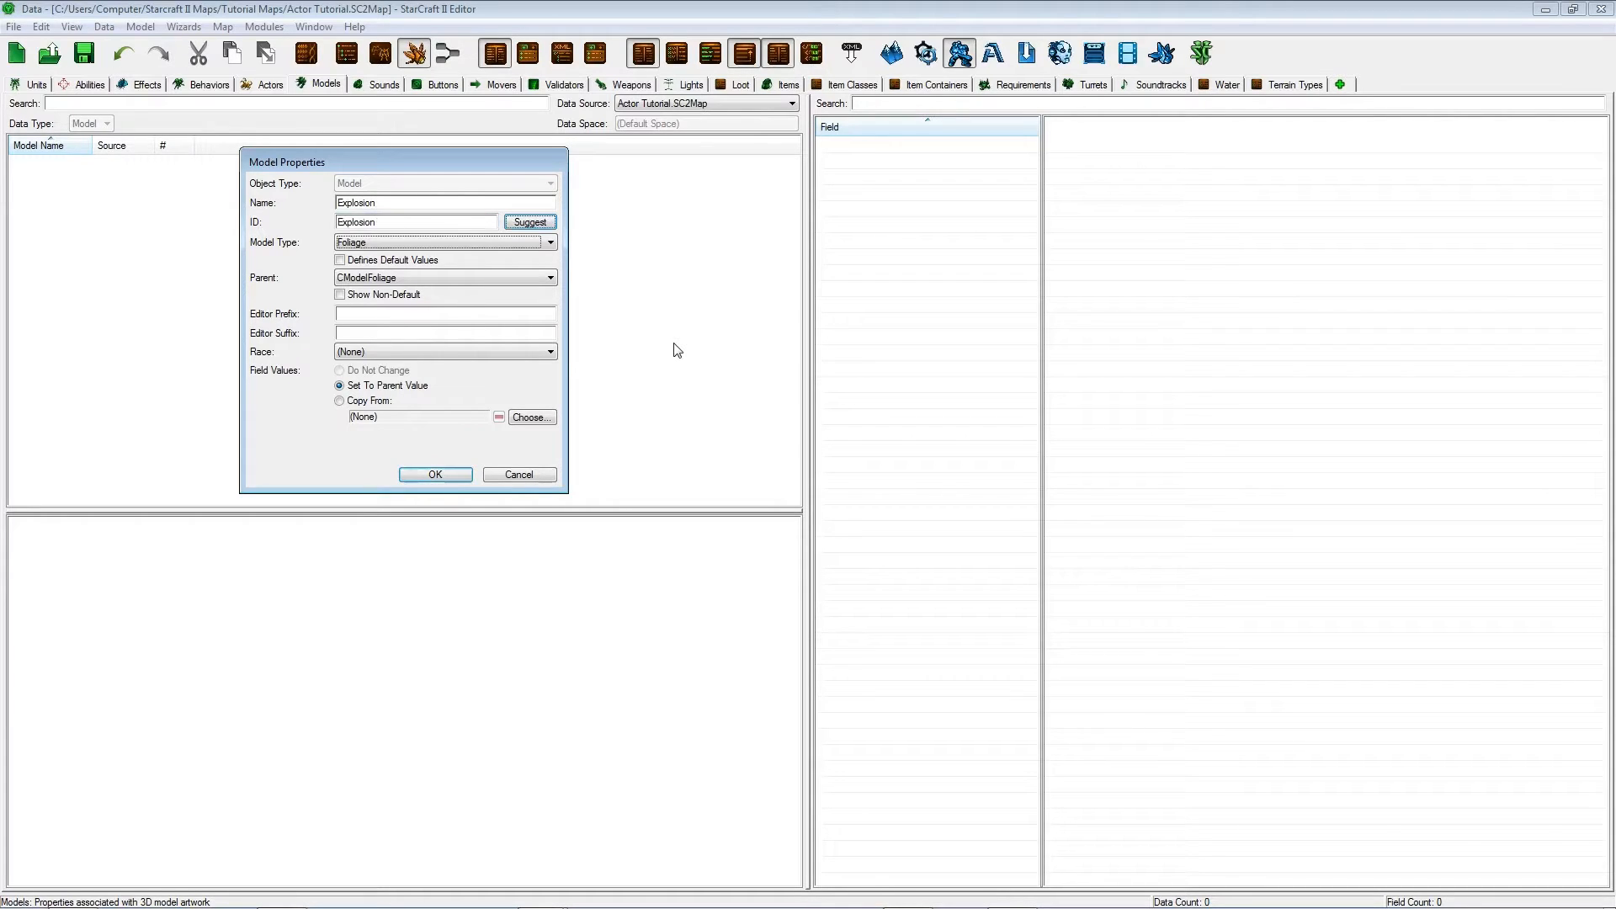
key(Up)
key(Tab)
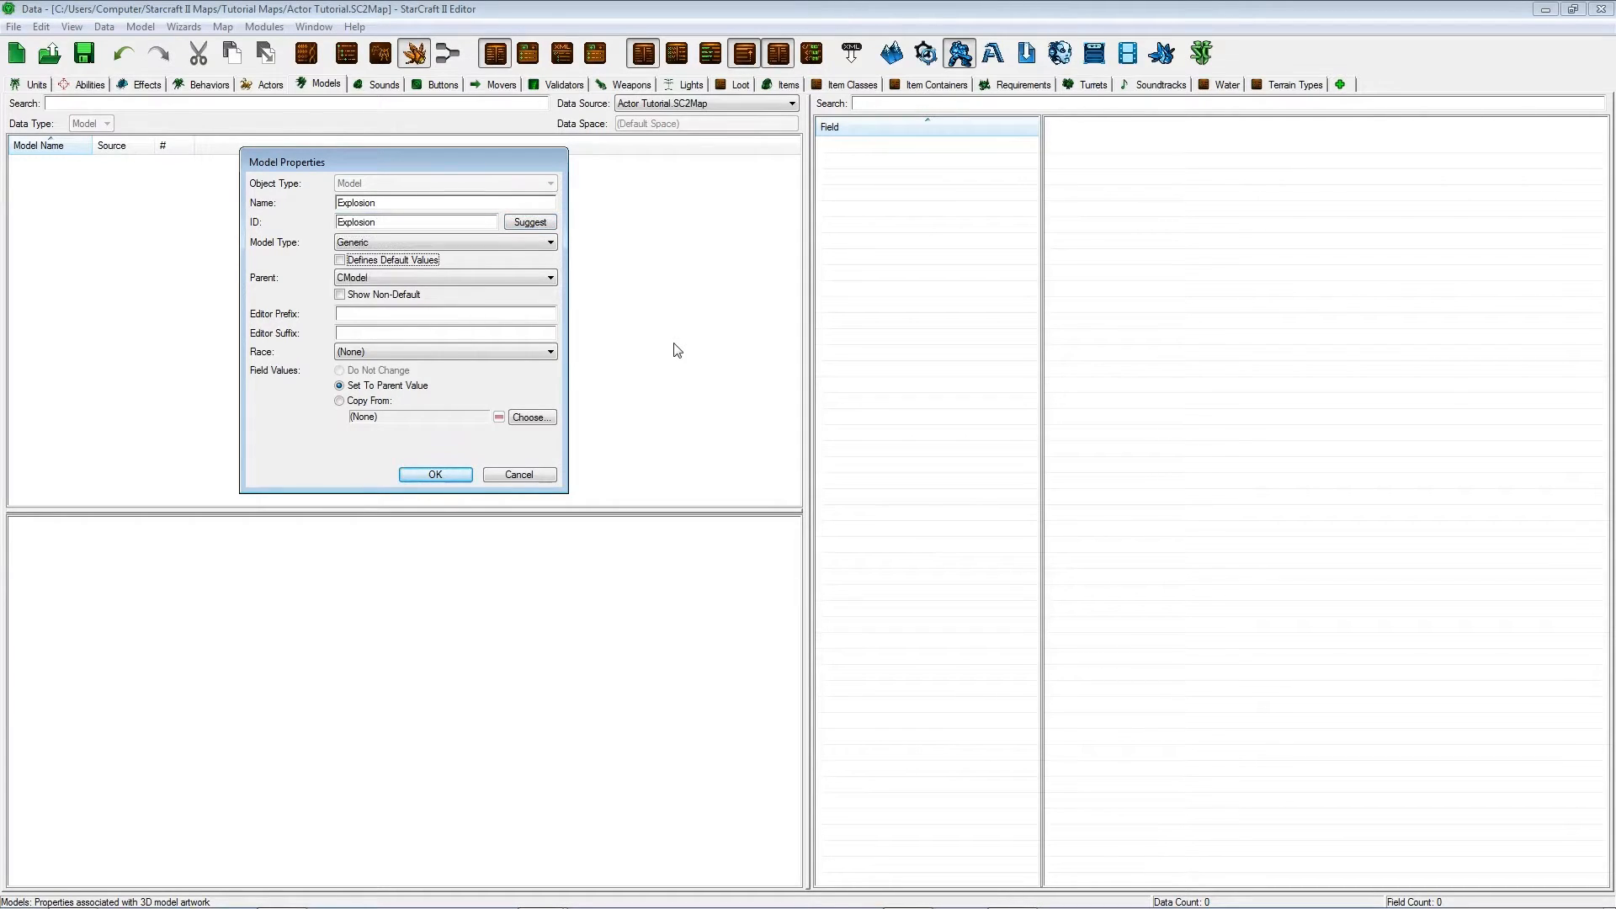
key(Return)
Search the archive for explosion model files and assign Explosions_Flak_Terran.m3 as the Explosion model's file.
double_click(1087, 481)
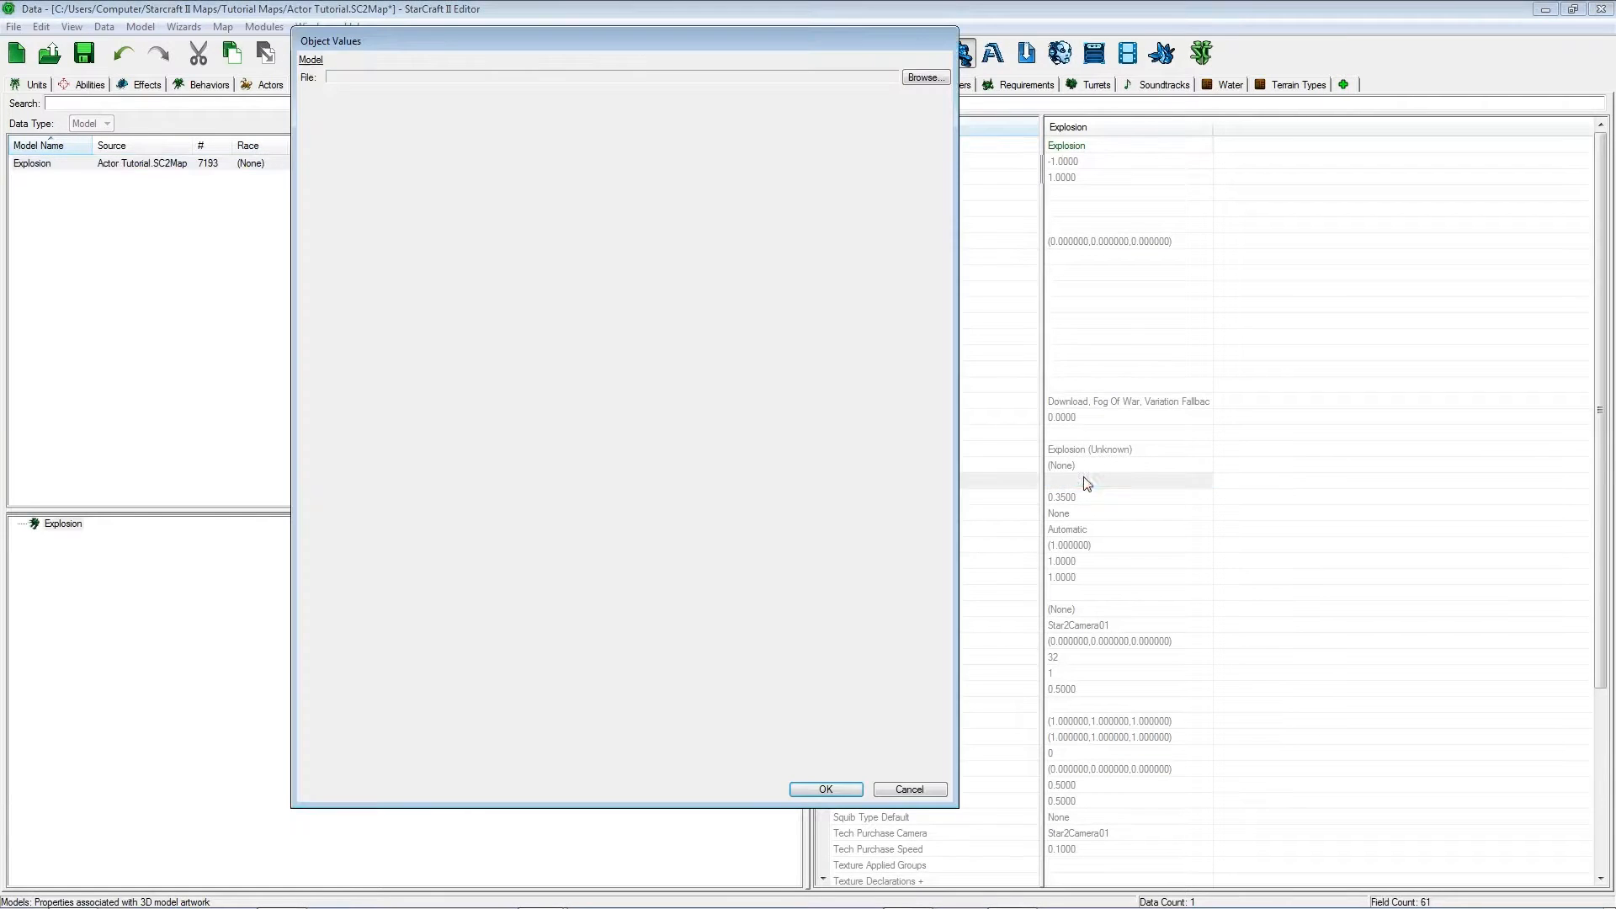
click(926, 76)
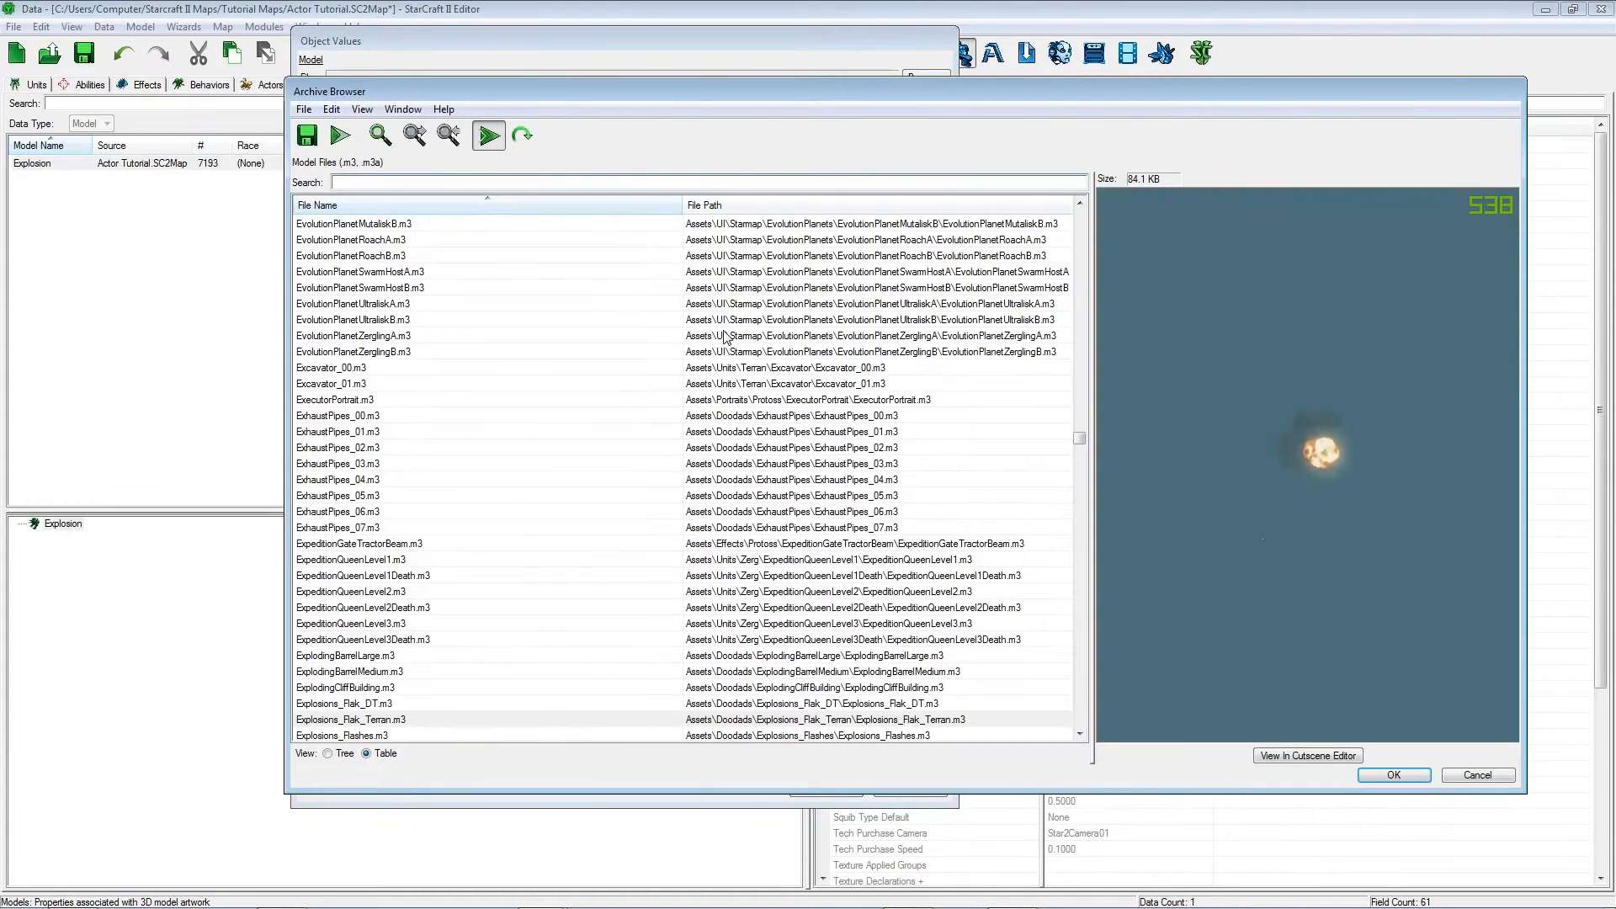
text(ex)
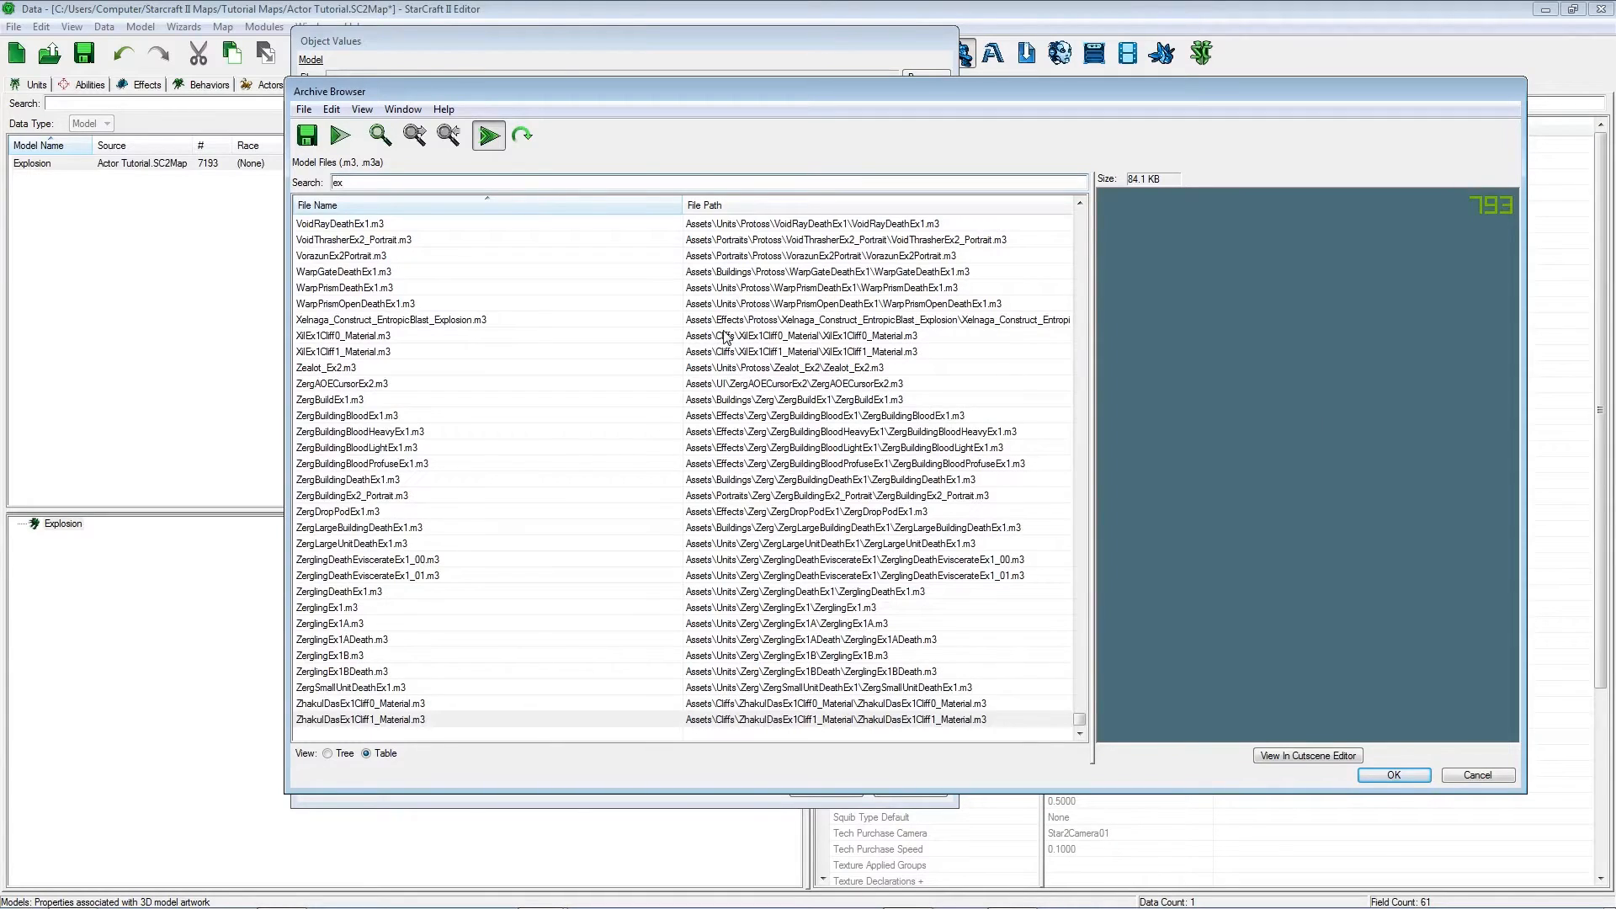
text(plosion)
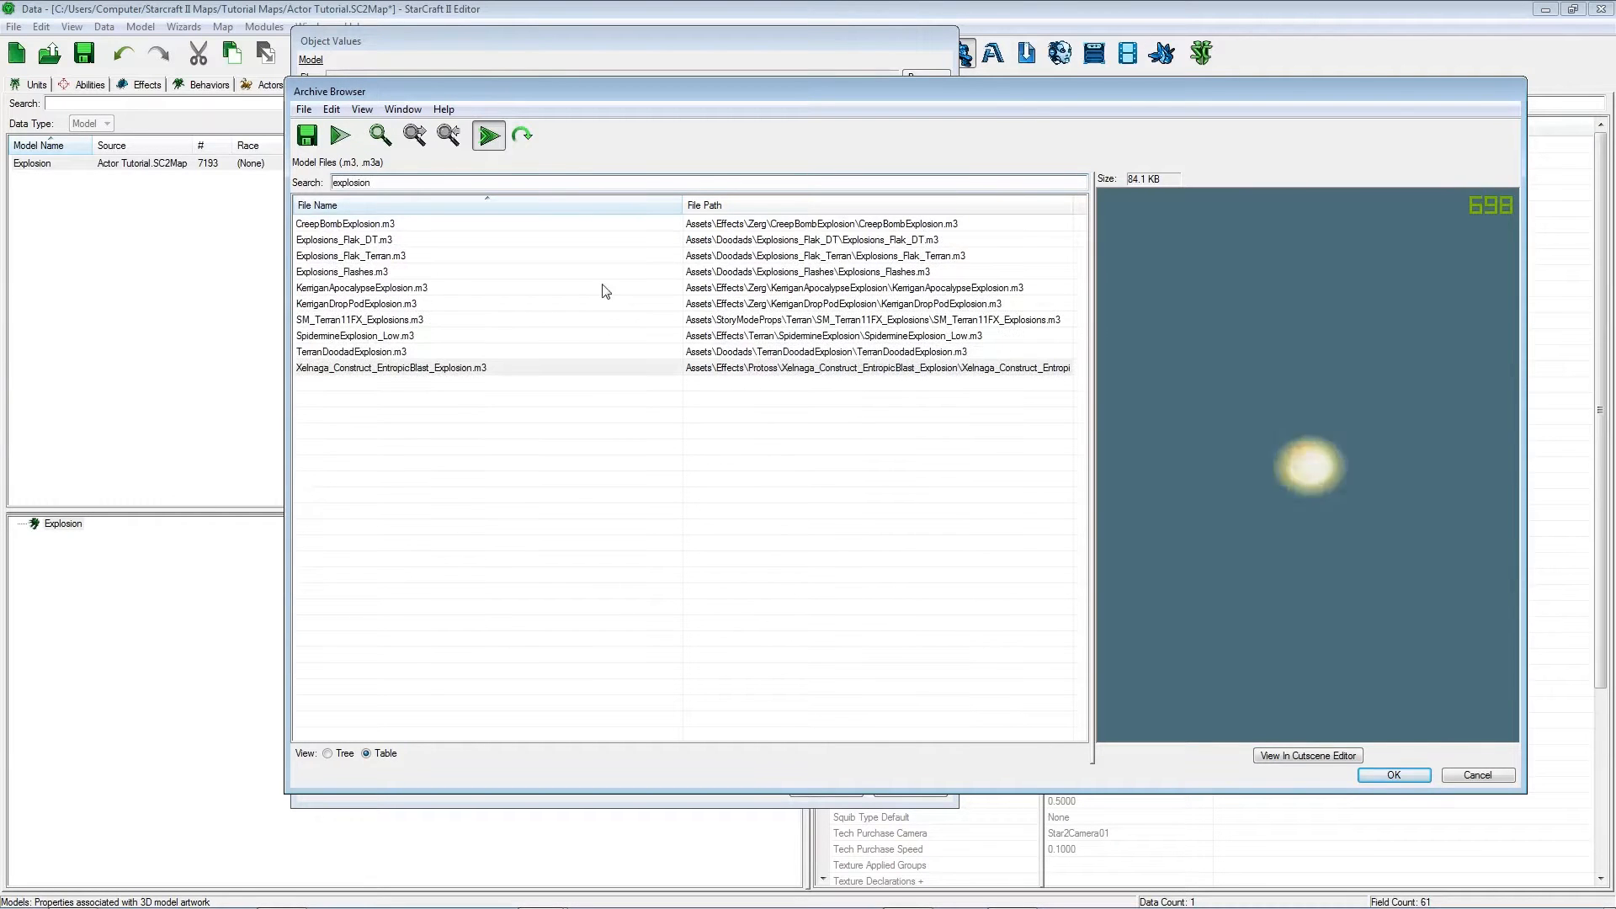
click(469, 271)
click(455, 337)
click(487, 316)
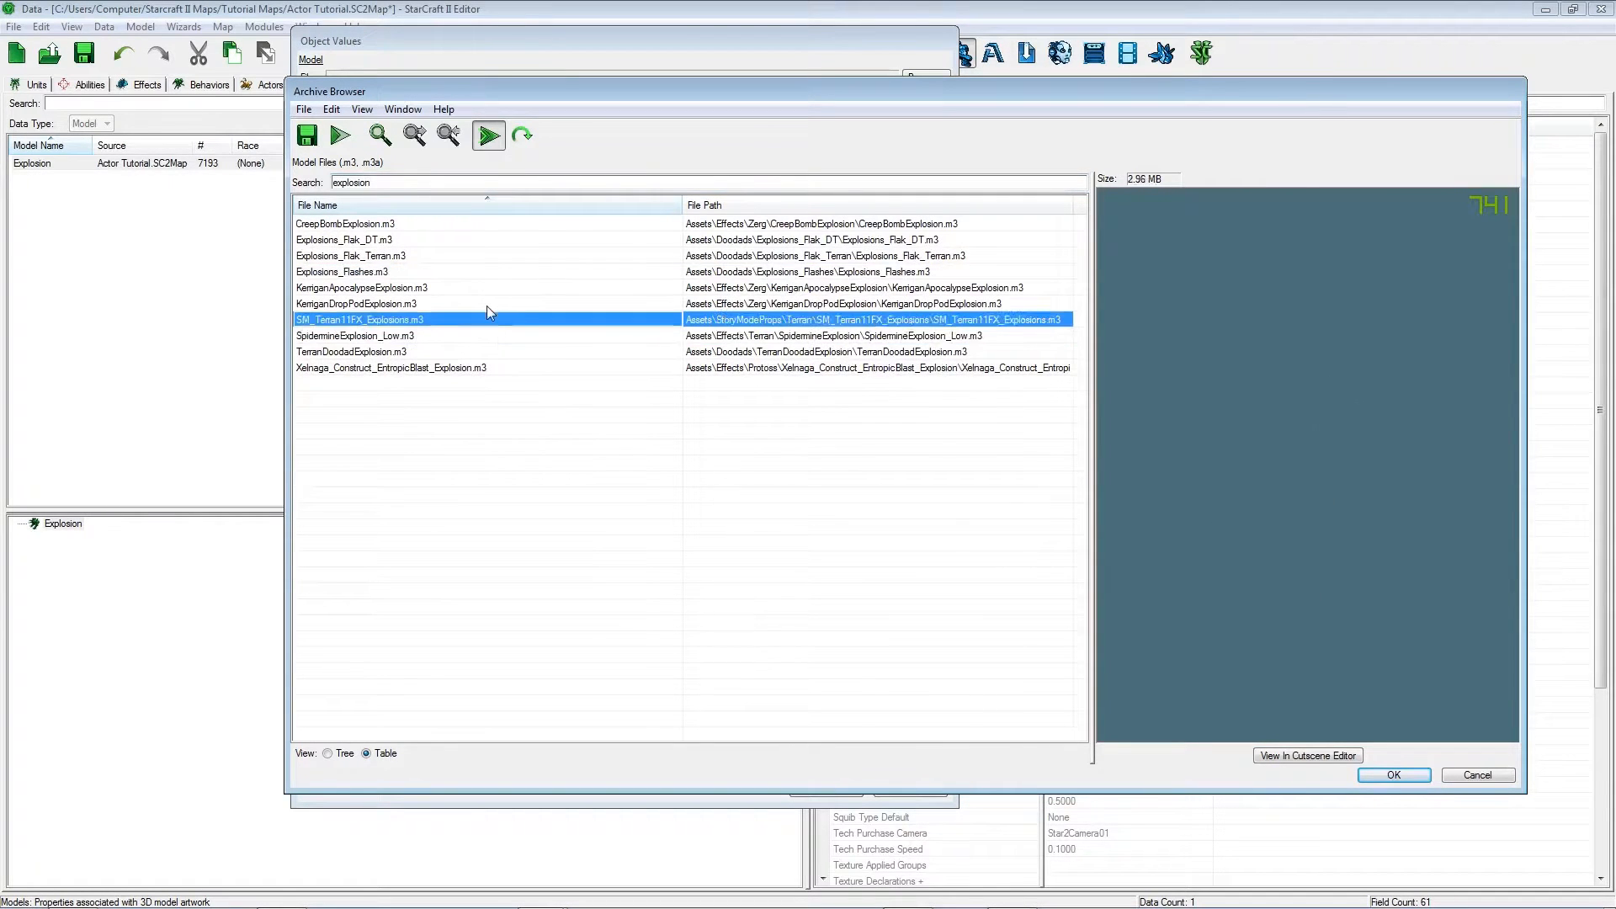
key(Up)
key(Up)
key(Up)
key(Up)
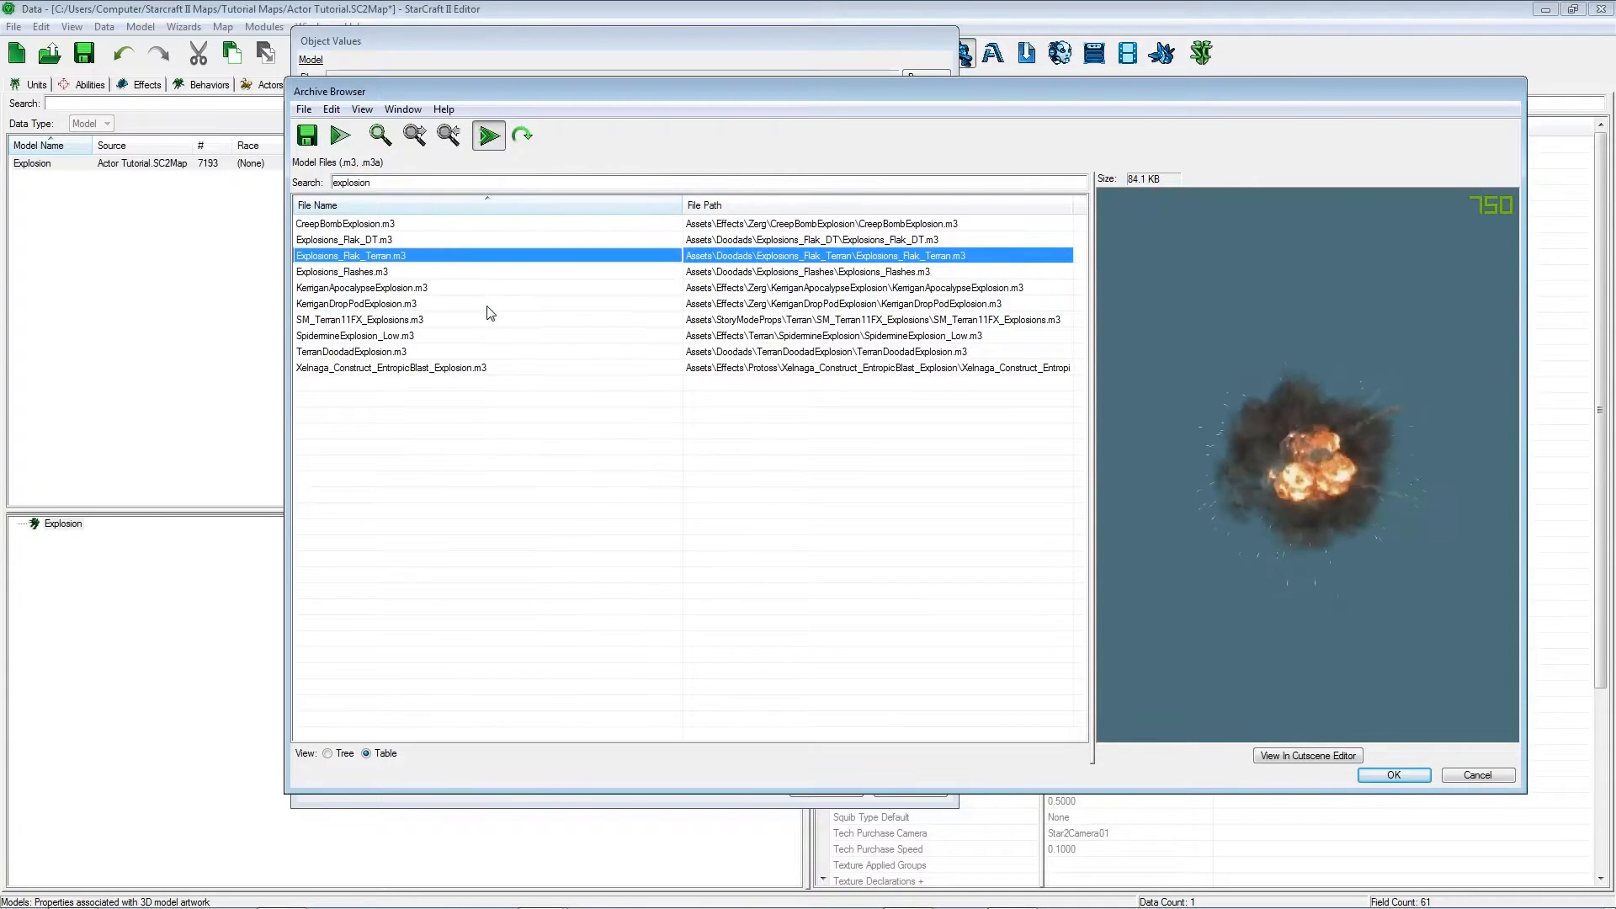
click(1394, 774)
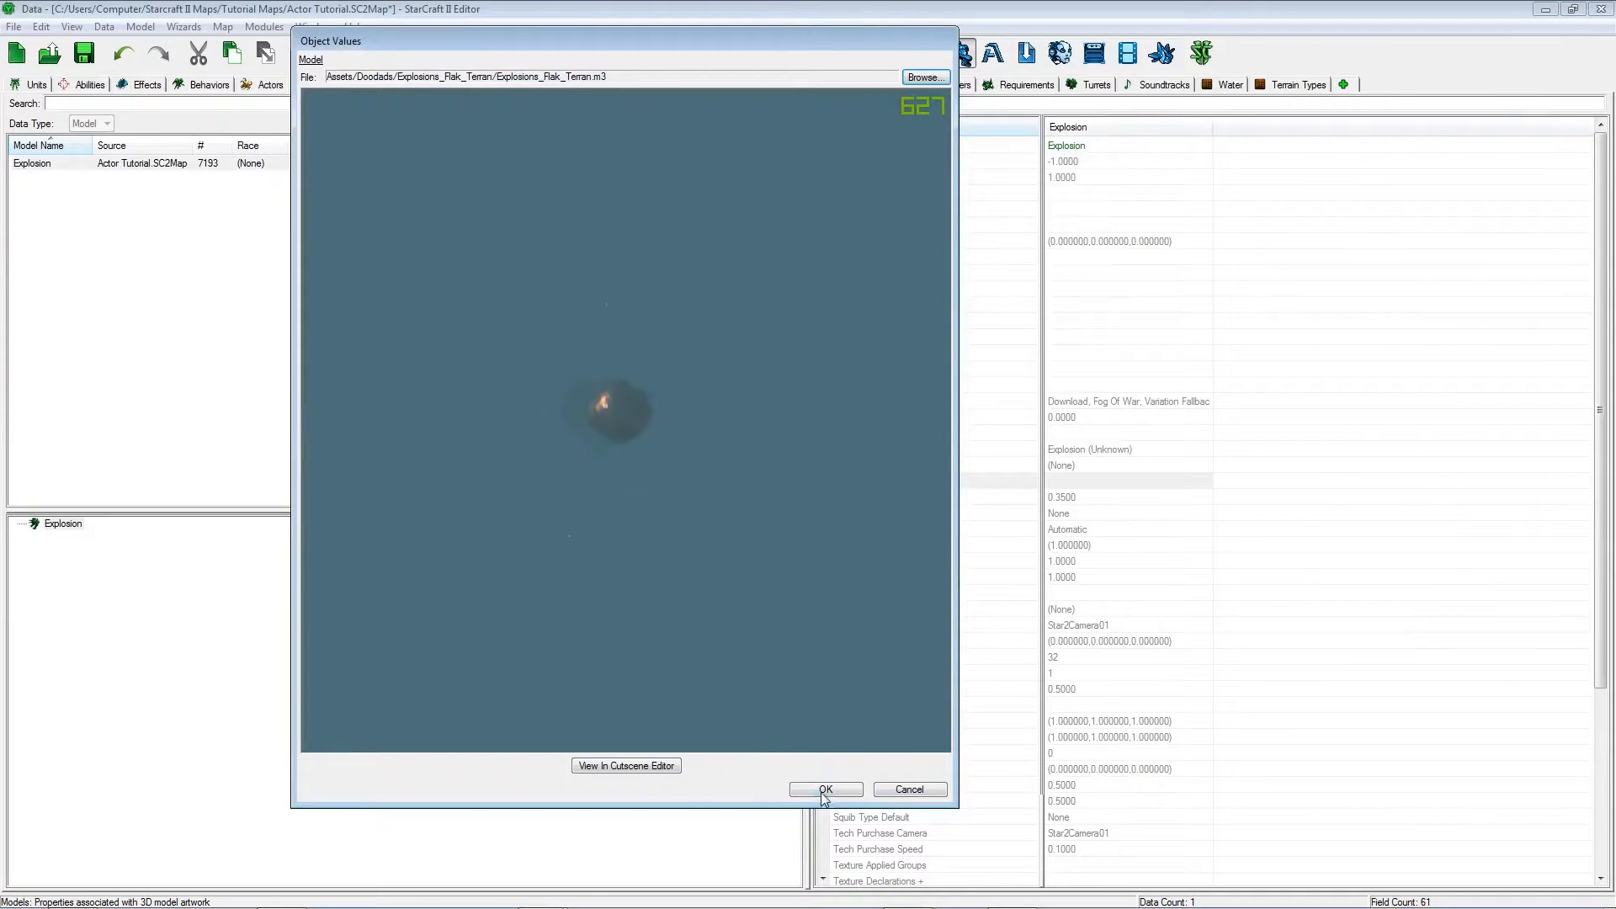
click(825, 790)
Start a new entry in the actor data and give it the name and ID Explosion.
click(270, 84)
right_click(364, 216)
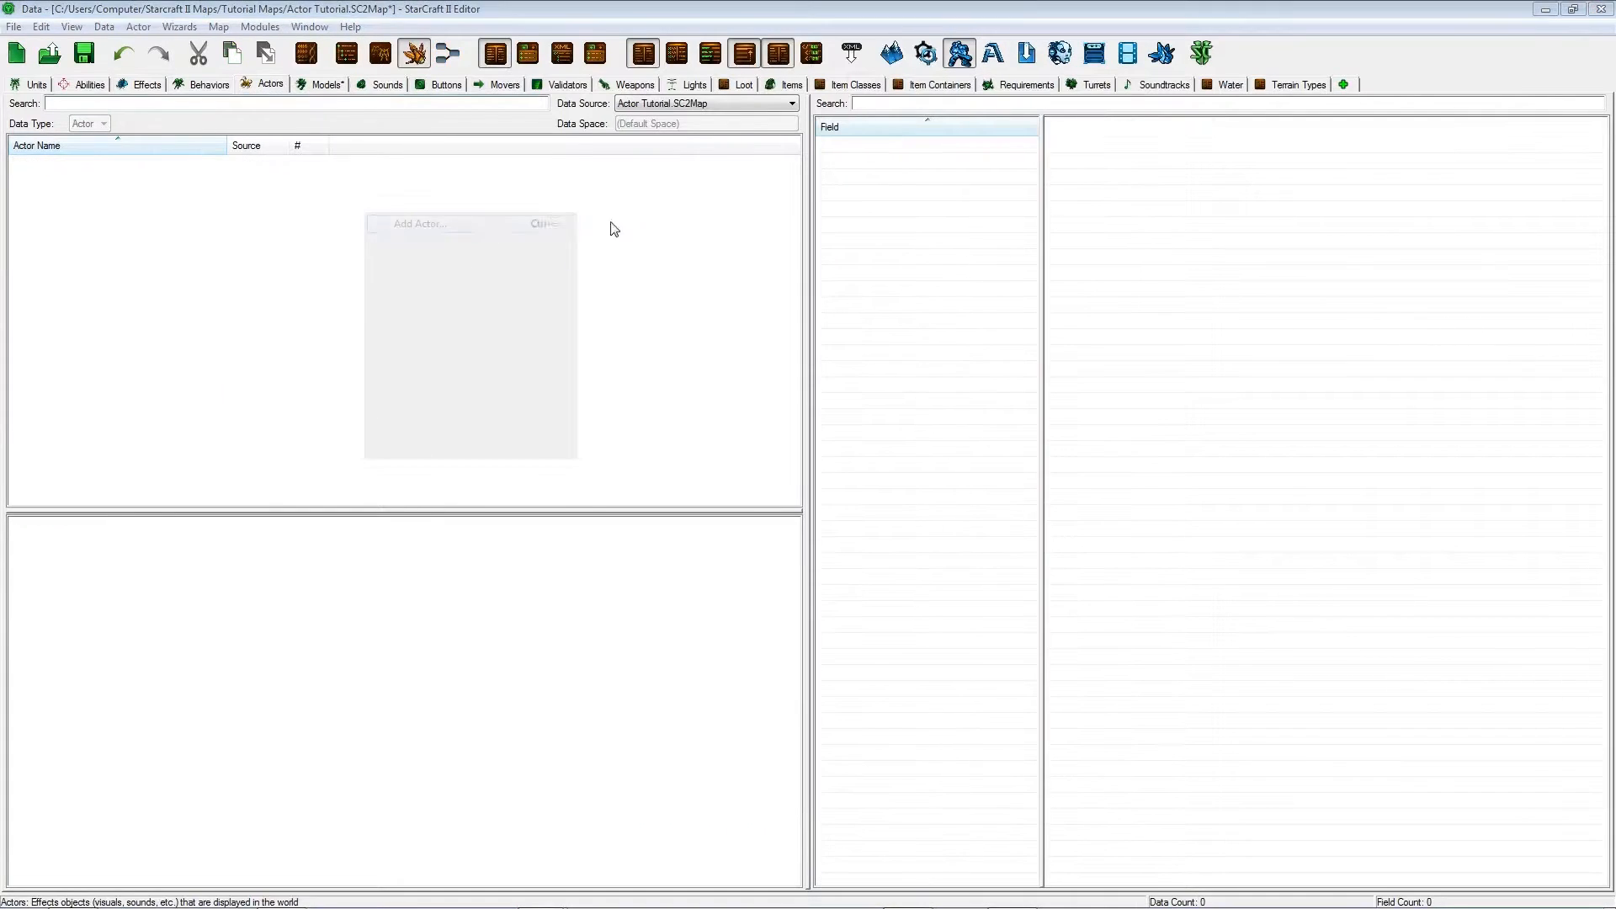
key(BackSpace)
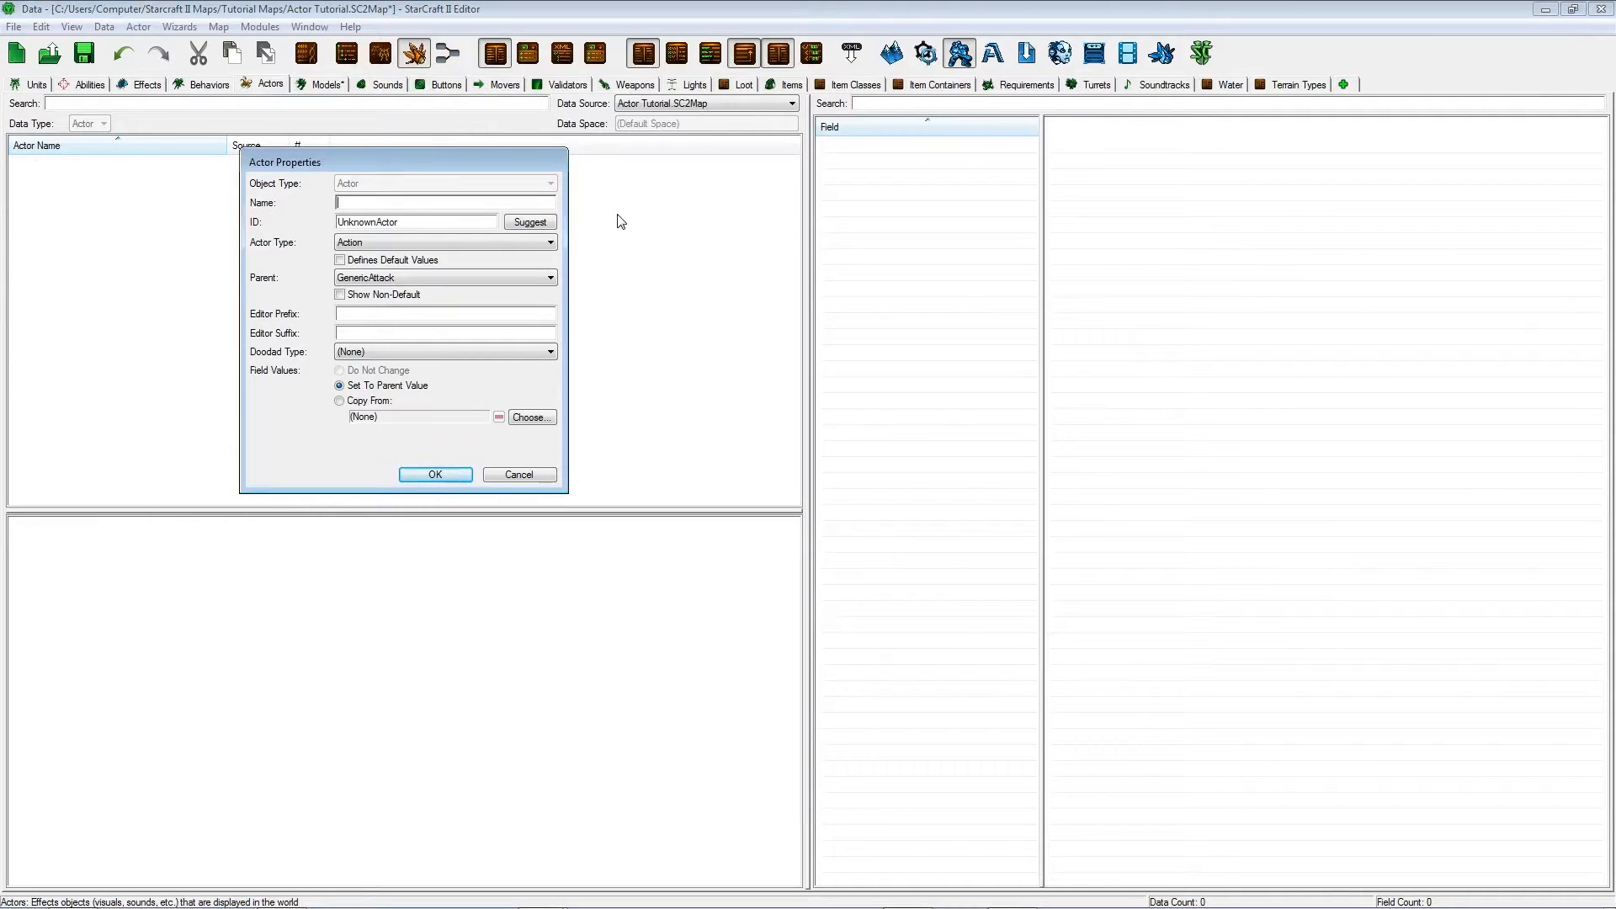
text(Explosion)
key(Tab)
text(Explosion)
key(Tab)
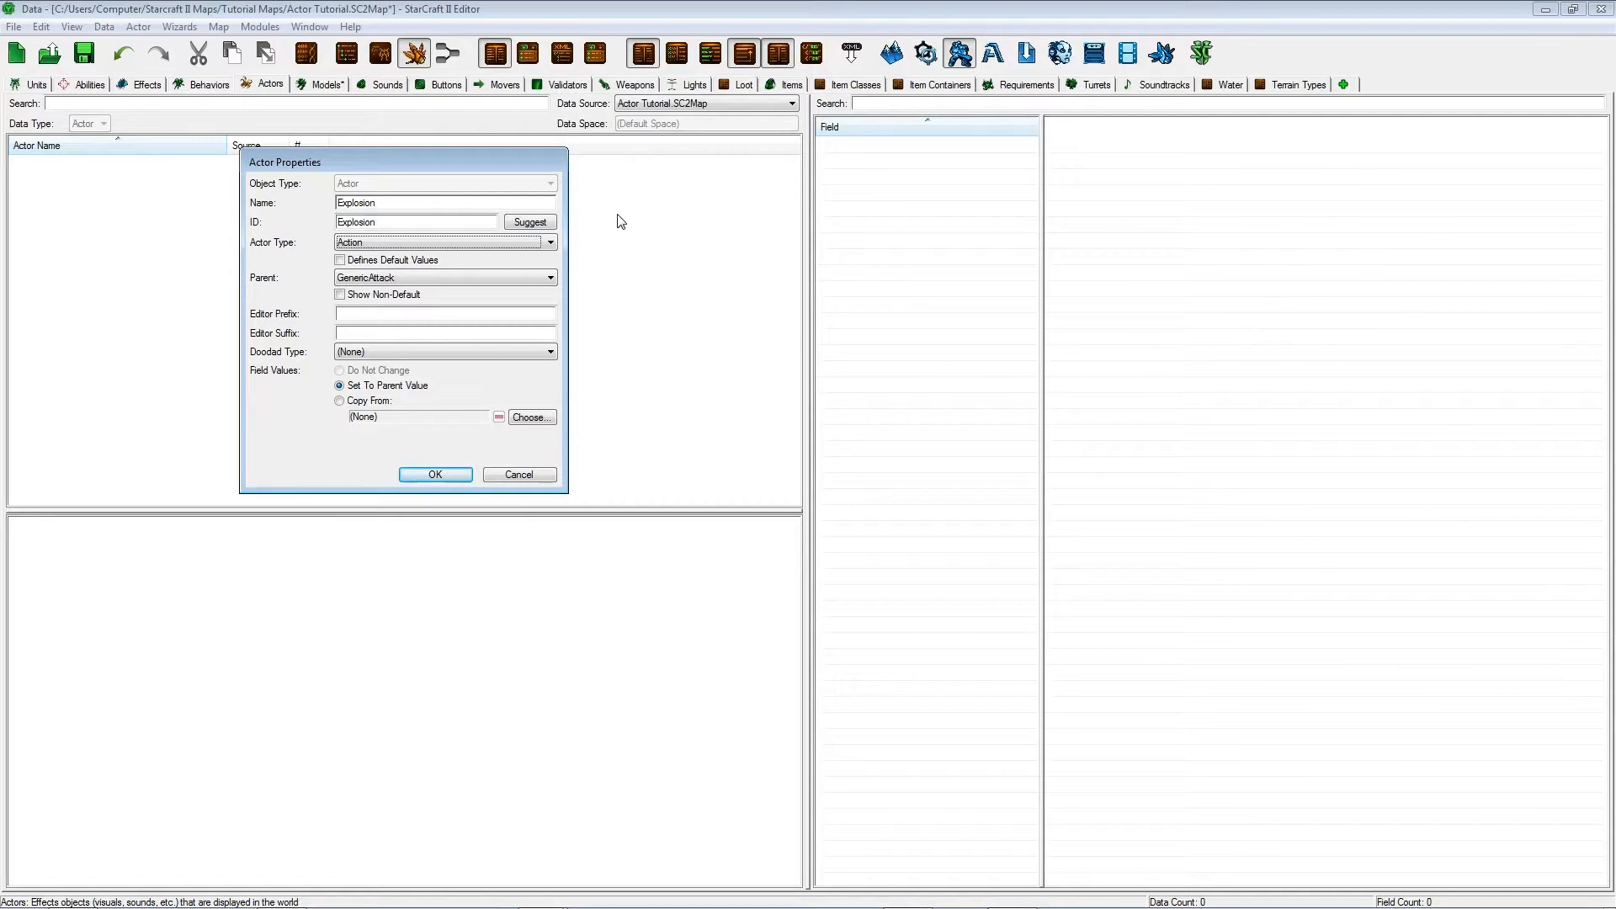
Set the actor type to Model with parent ModelAnimationStyleOneShot, and create the Explosion actor.
text(mo)
click(400, 245)
click(401, 256)
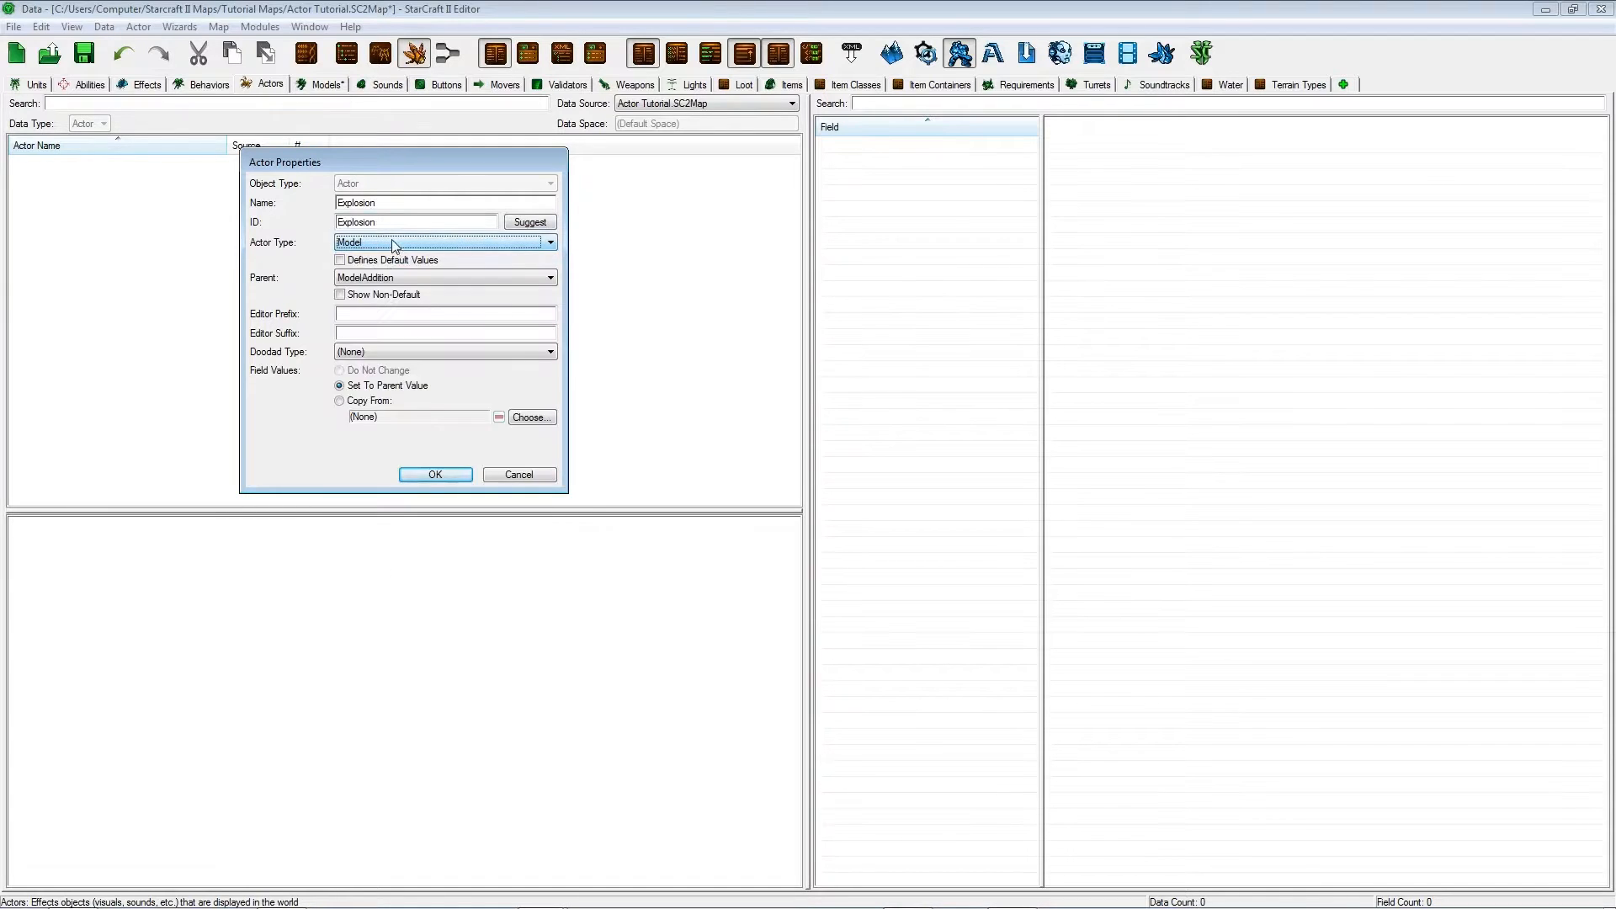
click(392, 278)
click(431, 448)
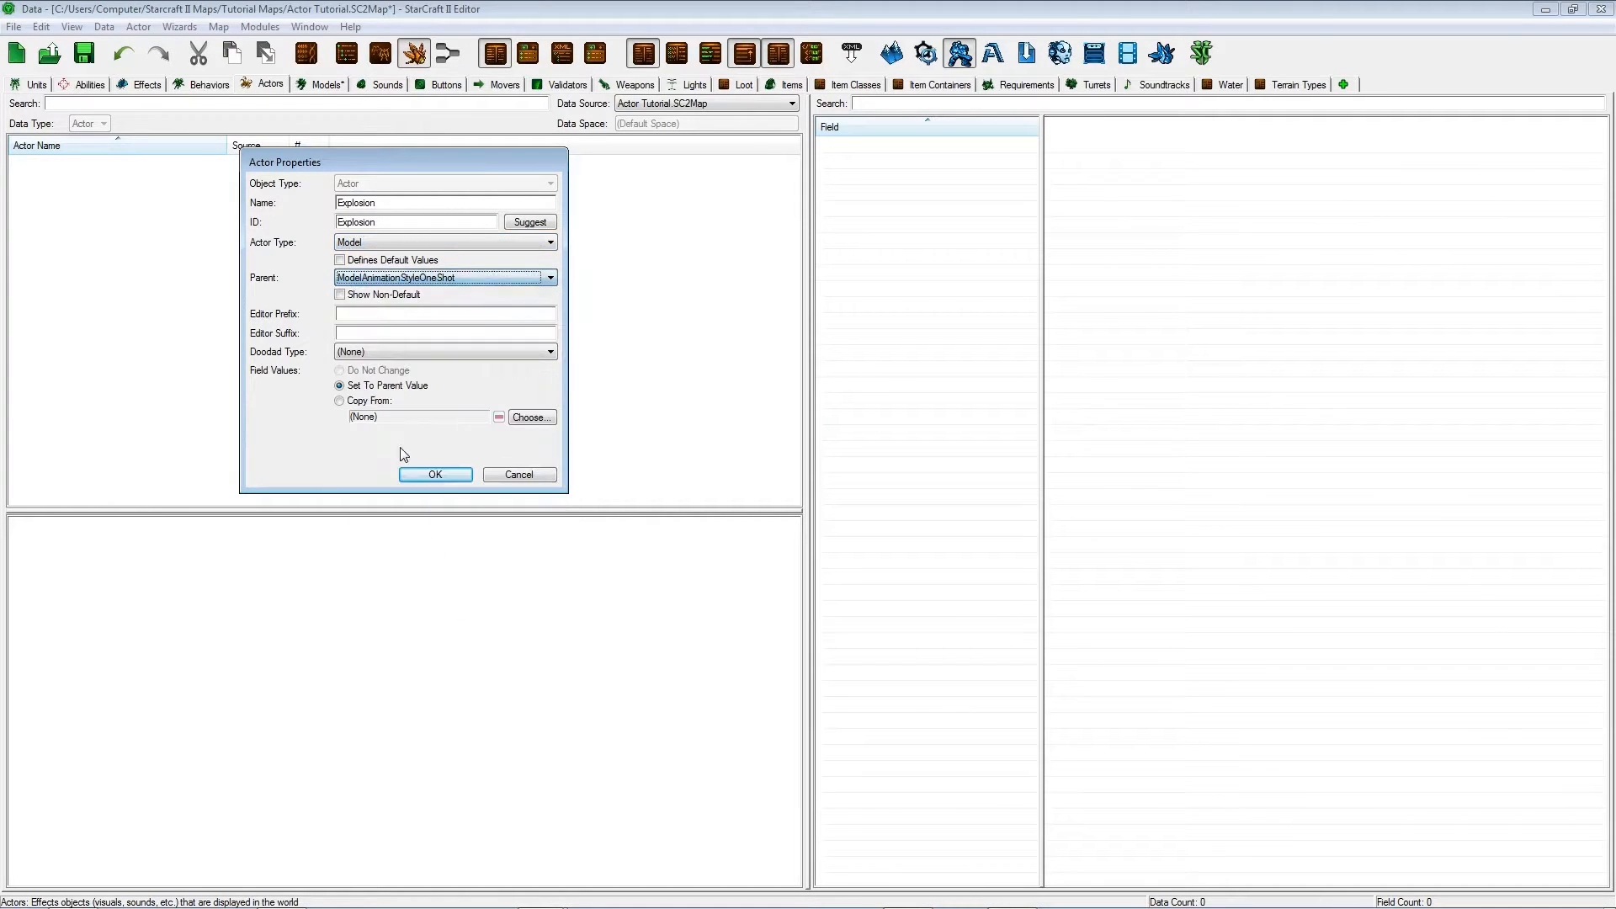
click(433, 474)
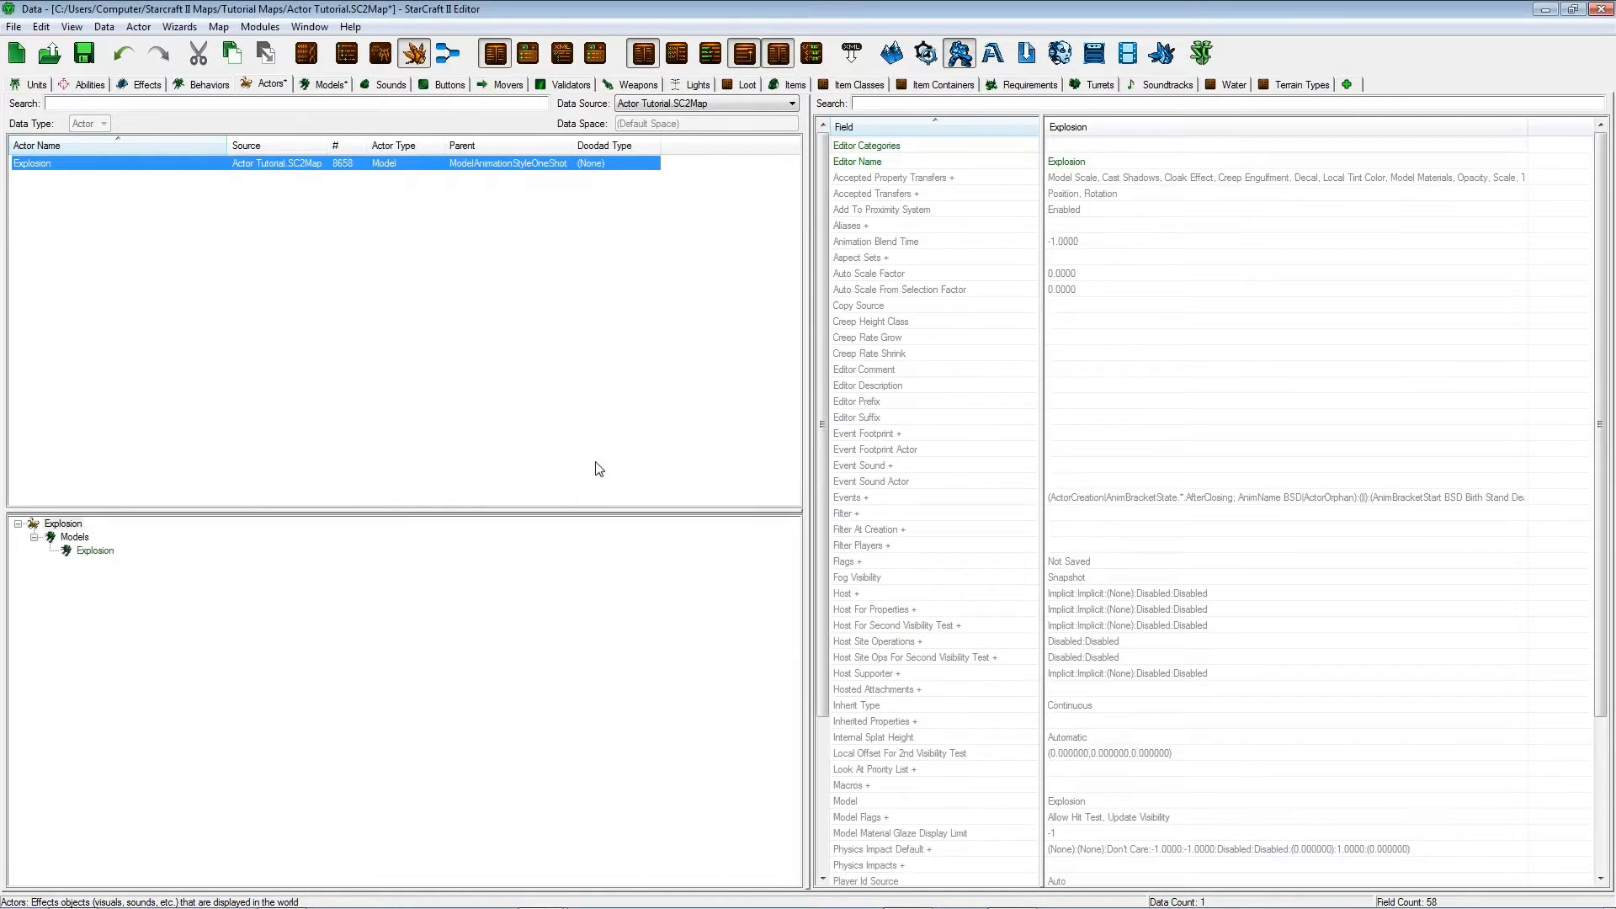
Add an Effect event to the Explosion actor's events with source Arbiter MPWeapon Damage and sub name Start.
click(1148, 500)
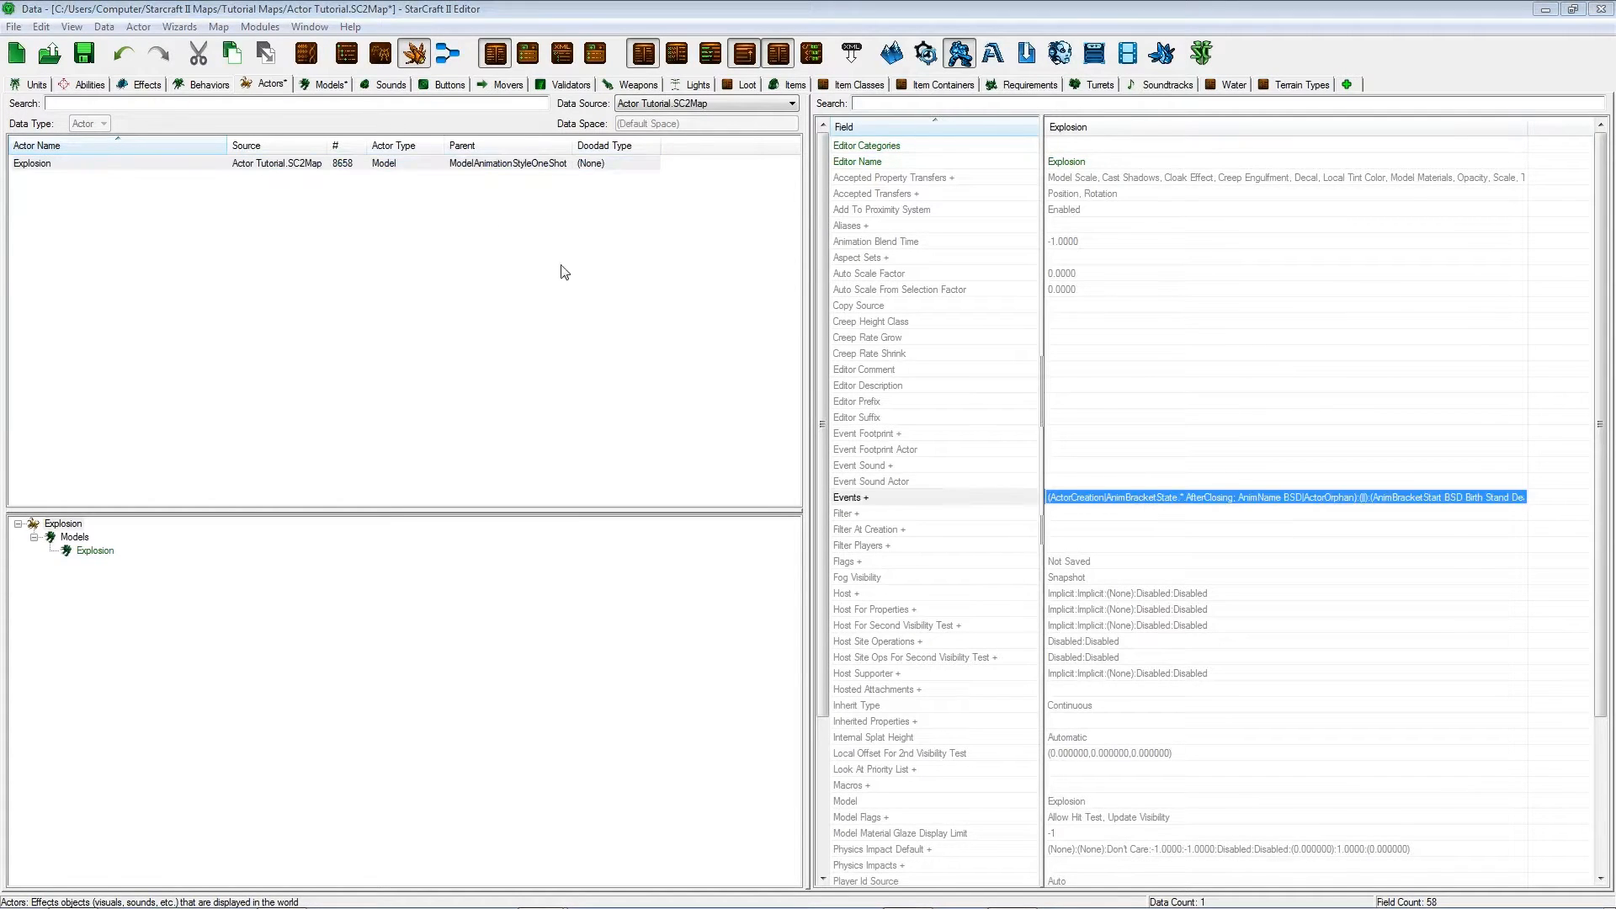
right_click(417, 222)
click(438, 232)
click(771, 85)
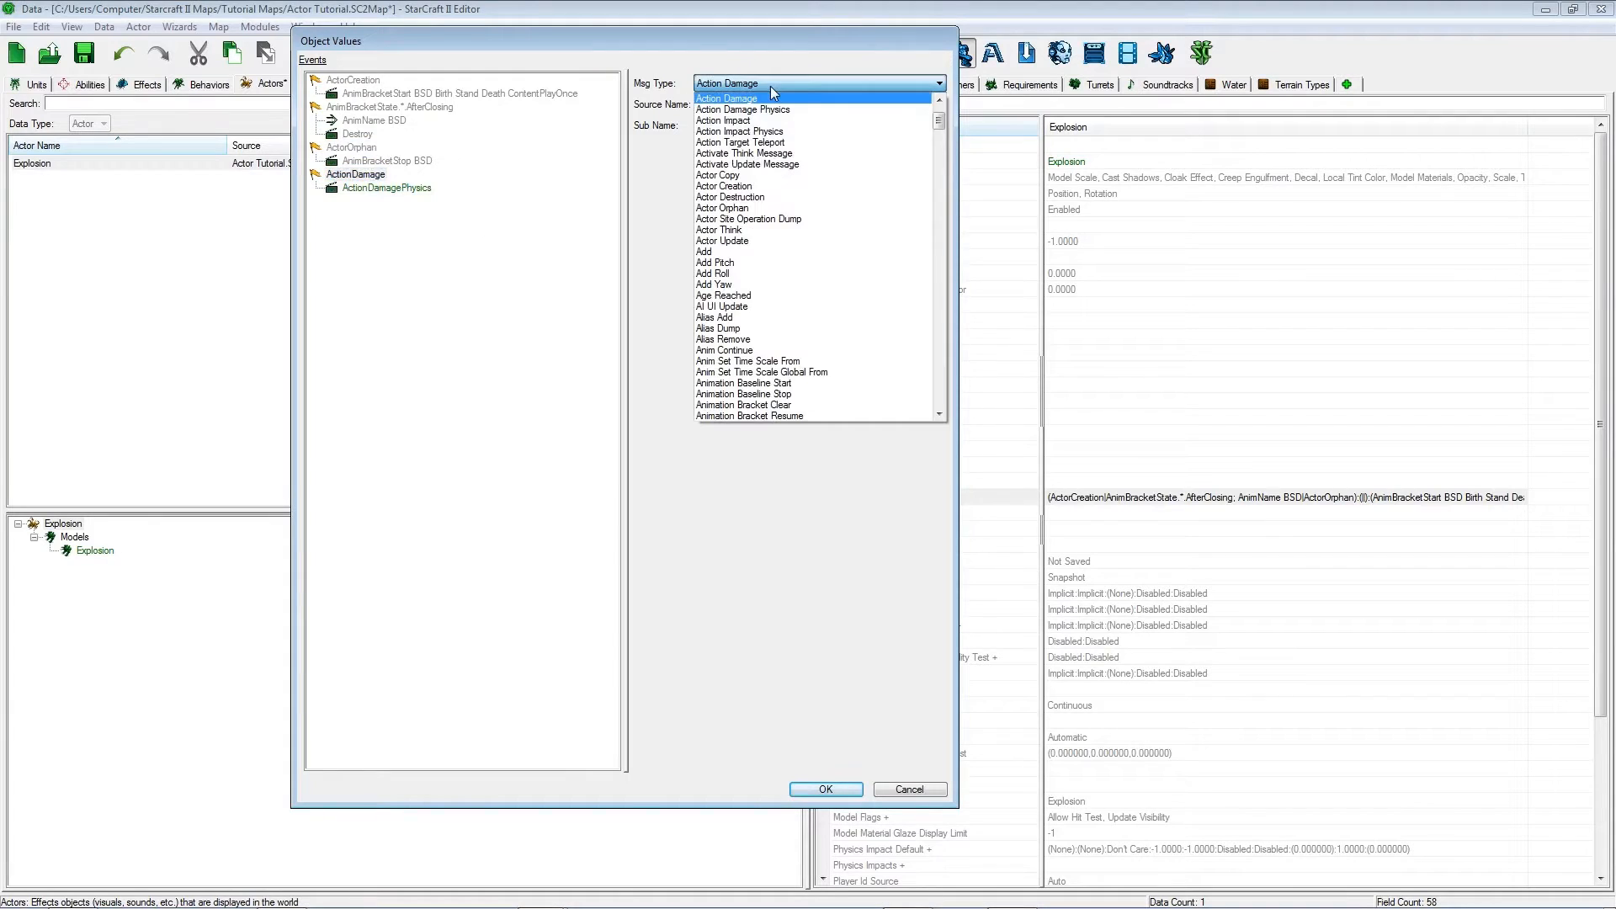
key(e)
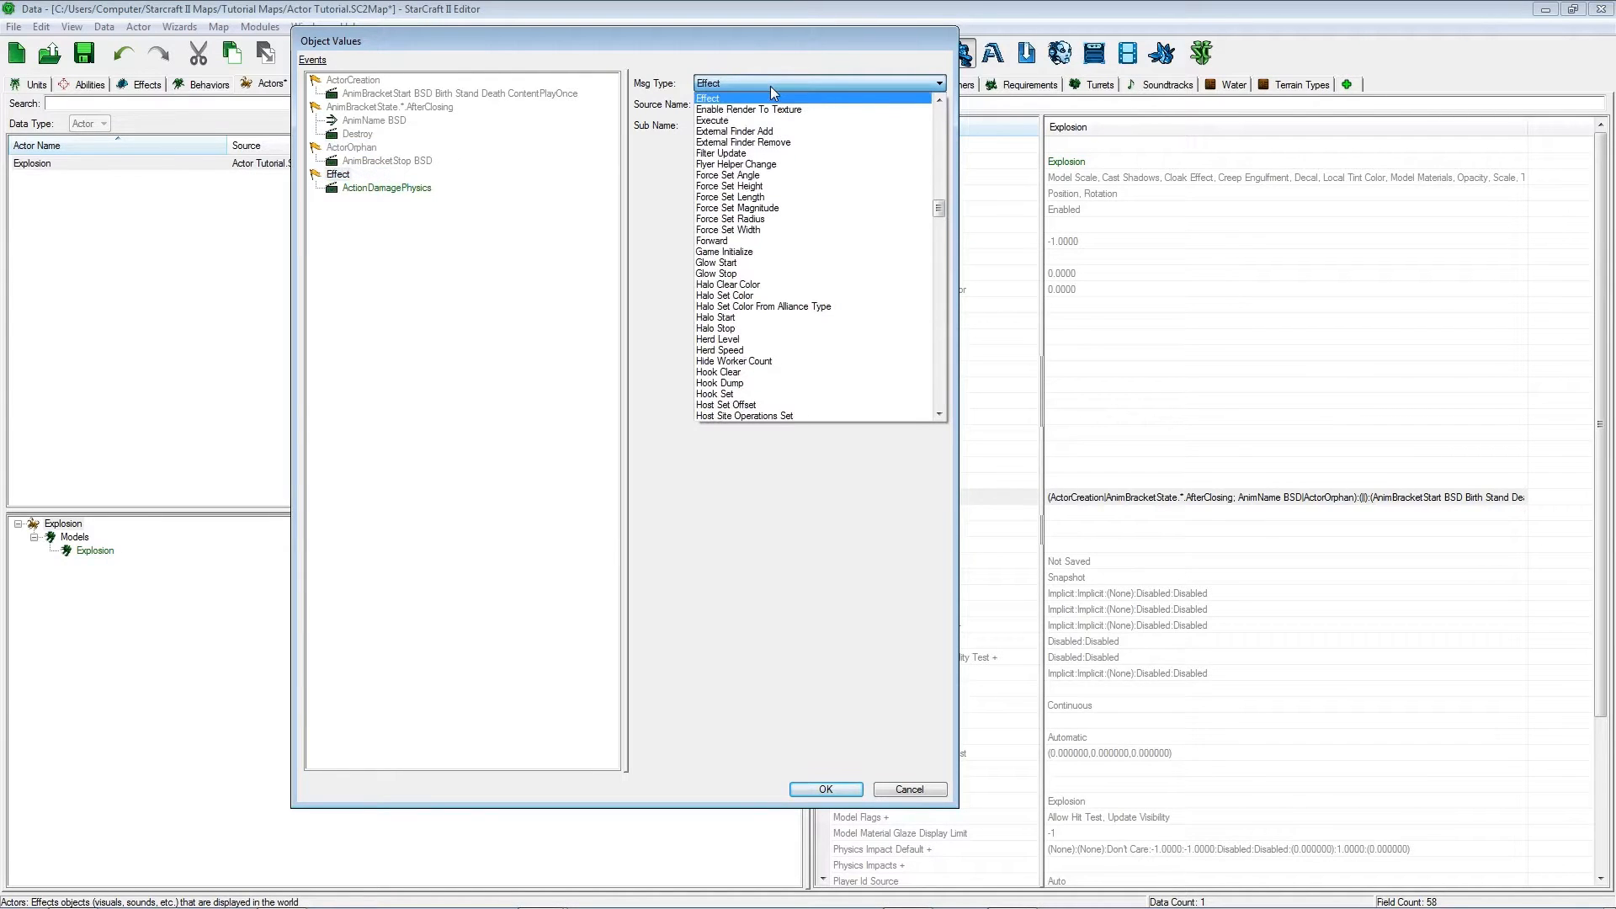
click(758, 99)
click(743, 105)
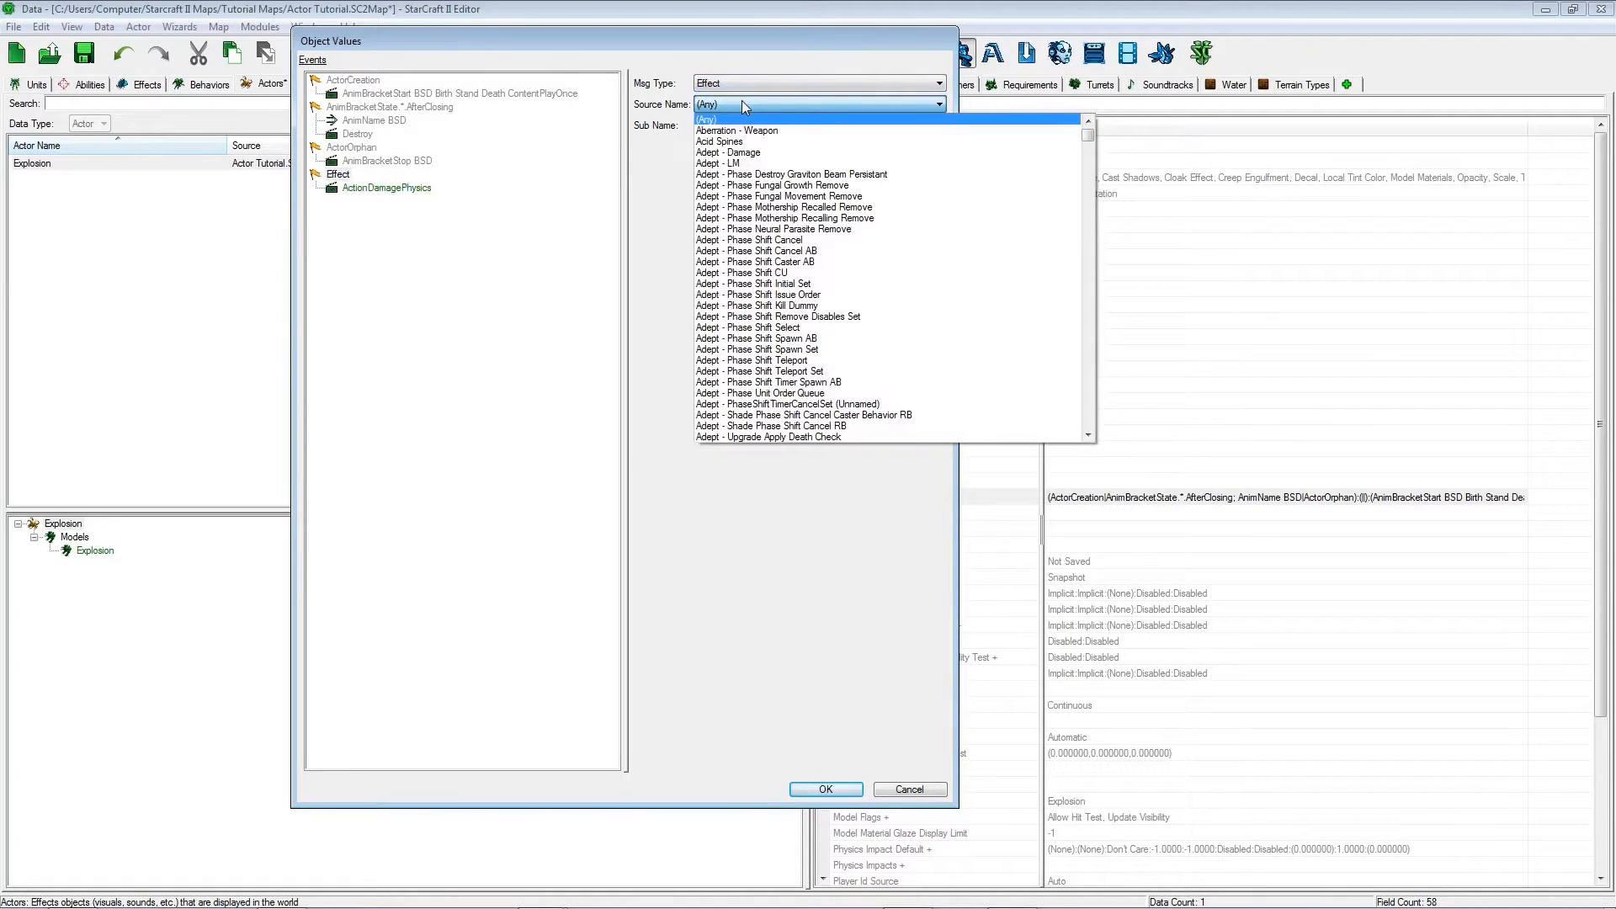
scroll(849, 244, down, 6)
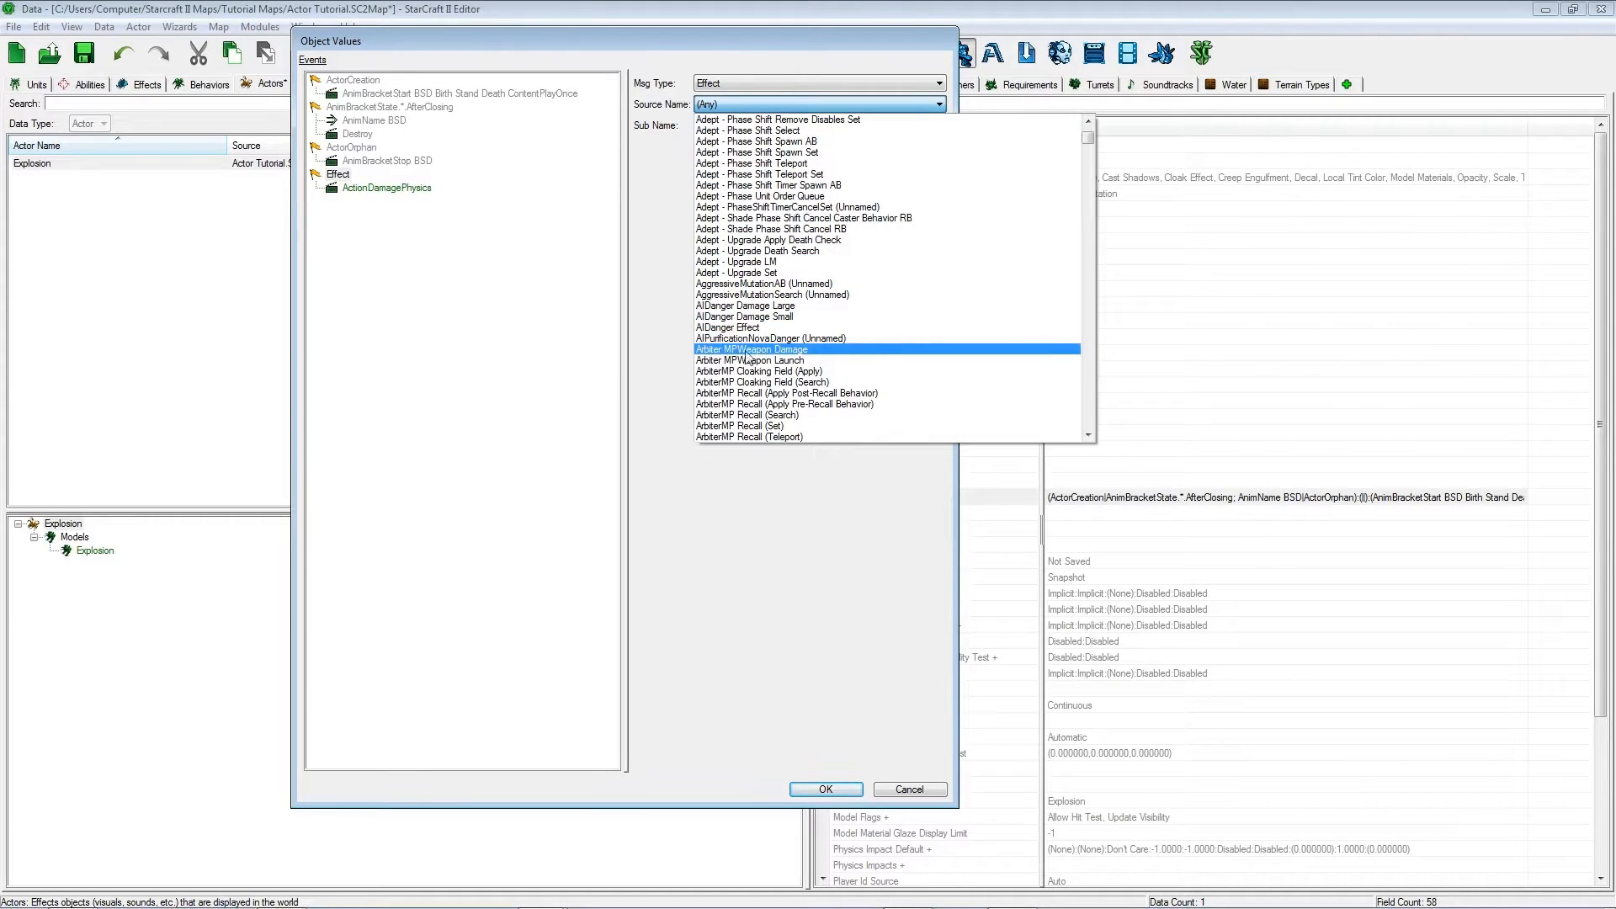
click(796, 352)
click(762, 126)
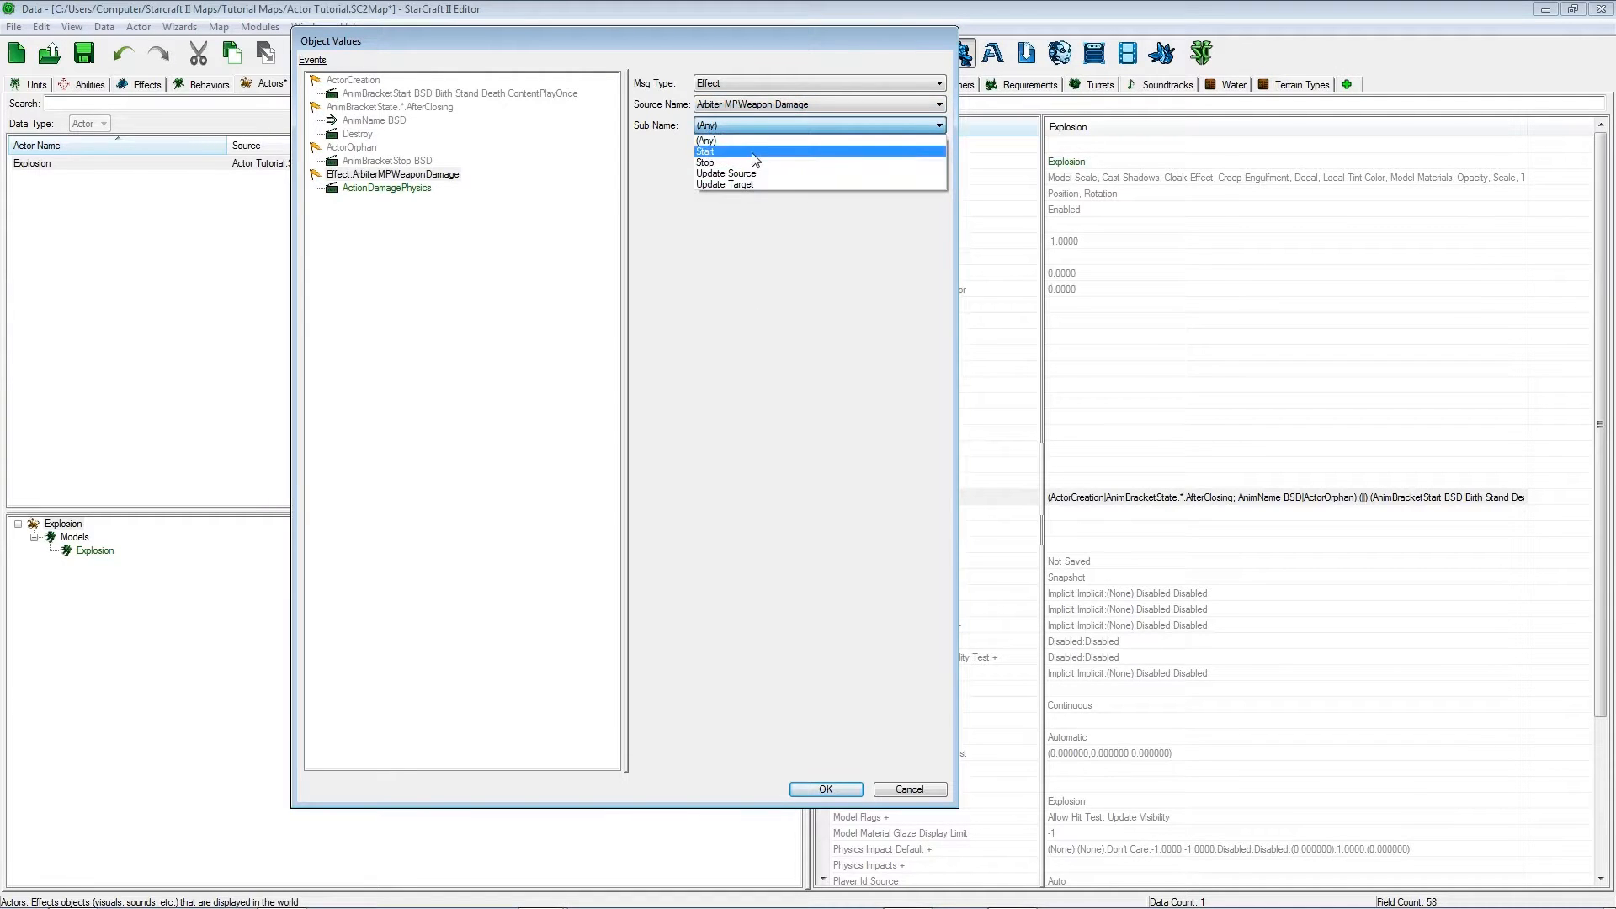
click(758, 145)
Change the action under the Arbiter MPWeapon Damage start event to Create.
click(375, 188)
click(739, 104)
key(c)
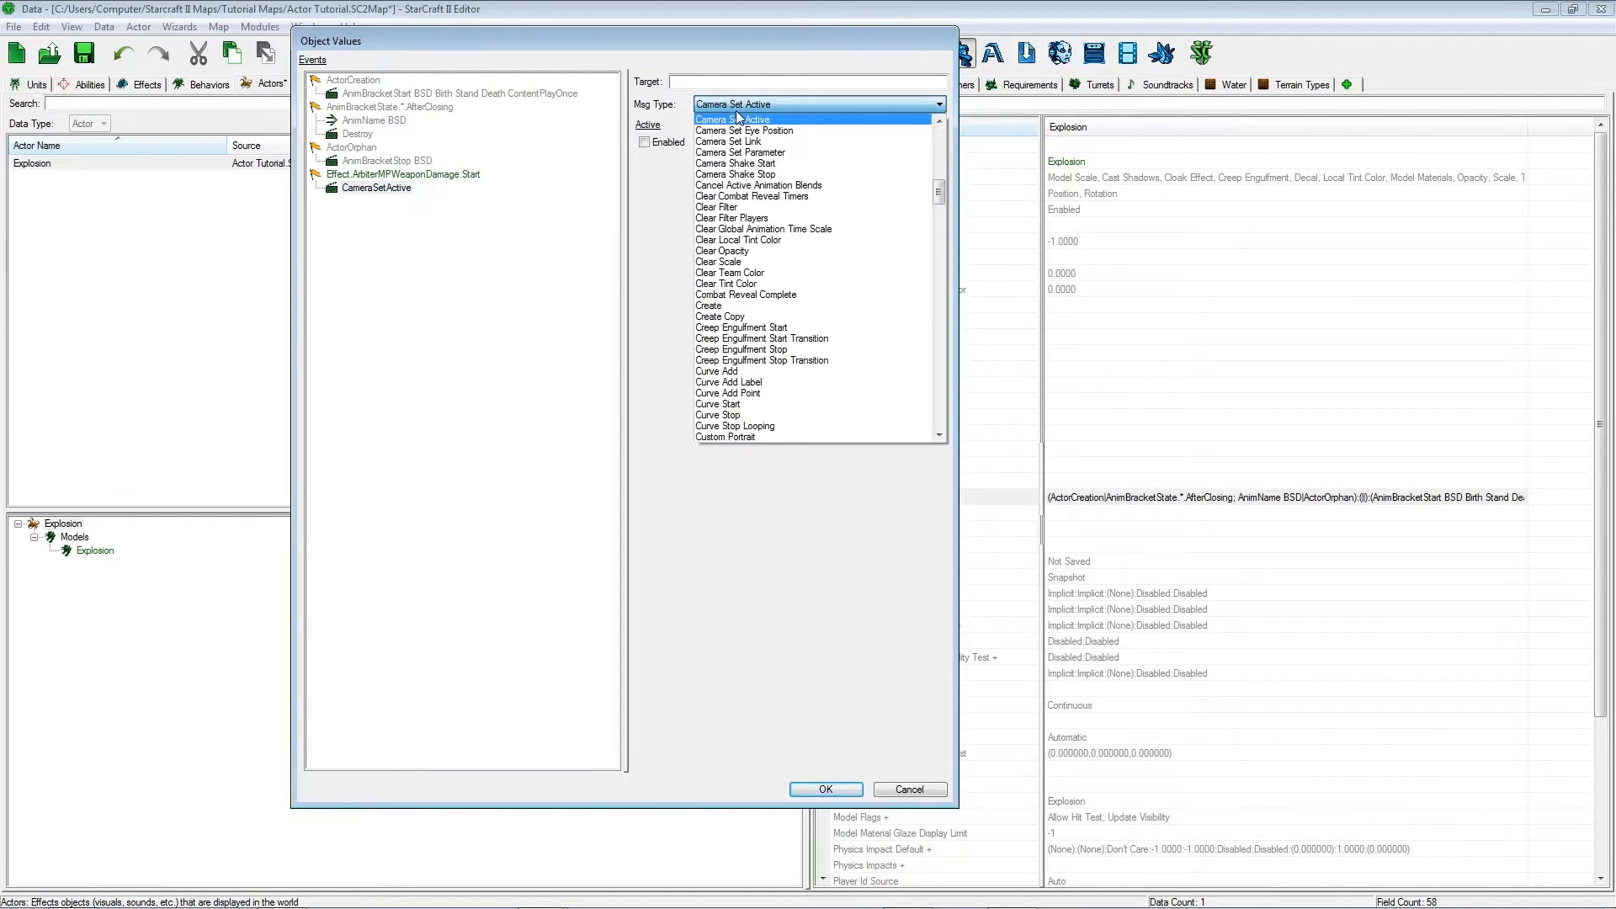
click(744, 305)
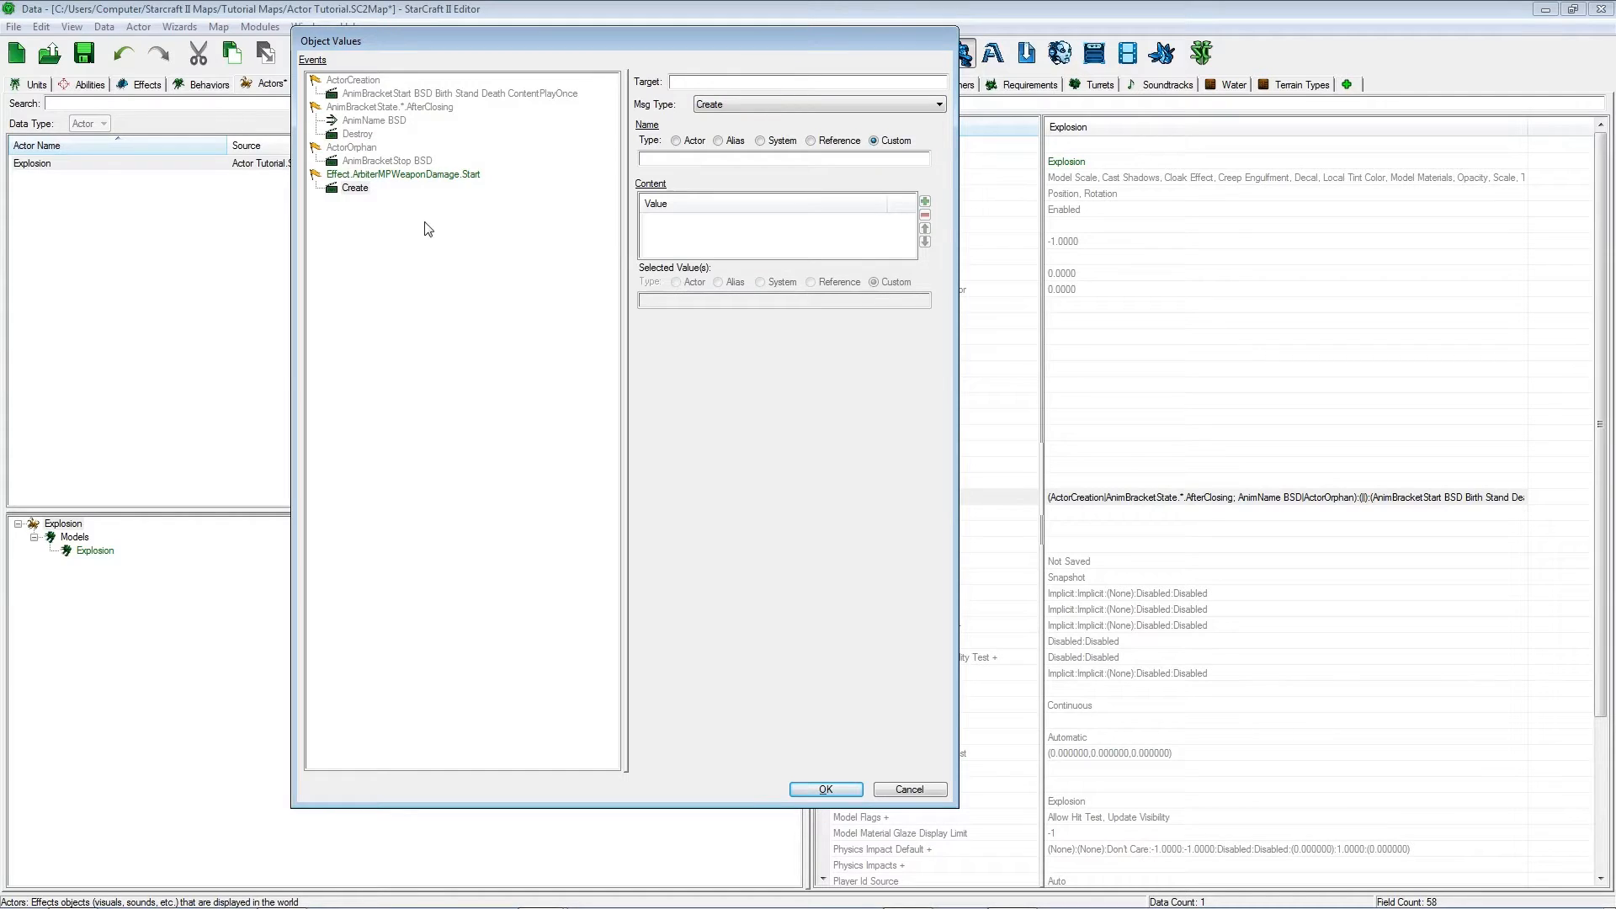
Examine the opening, content and closing animations of the animation bracket start action under ActorCreation.
click(478, 94)
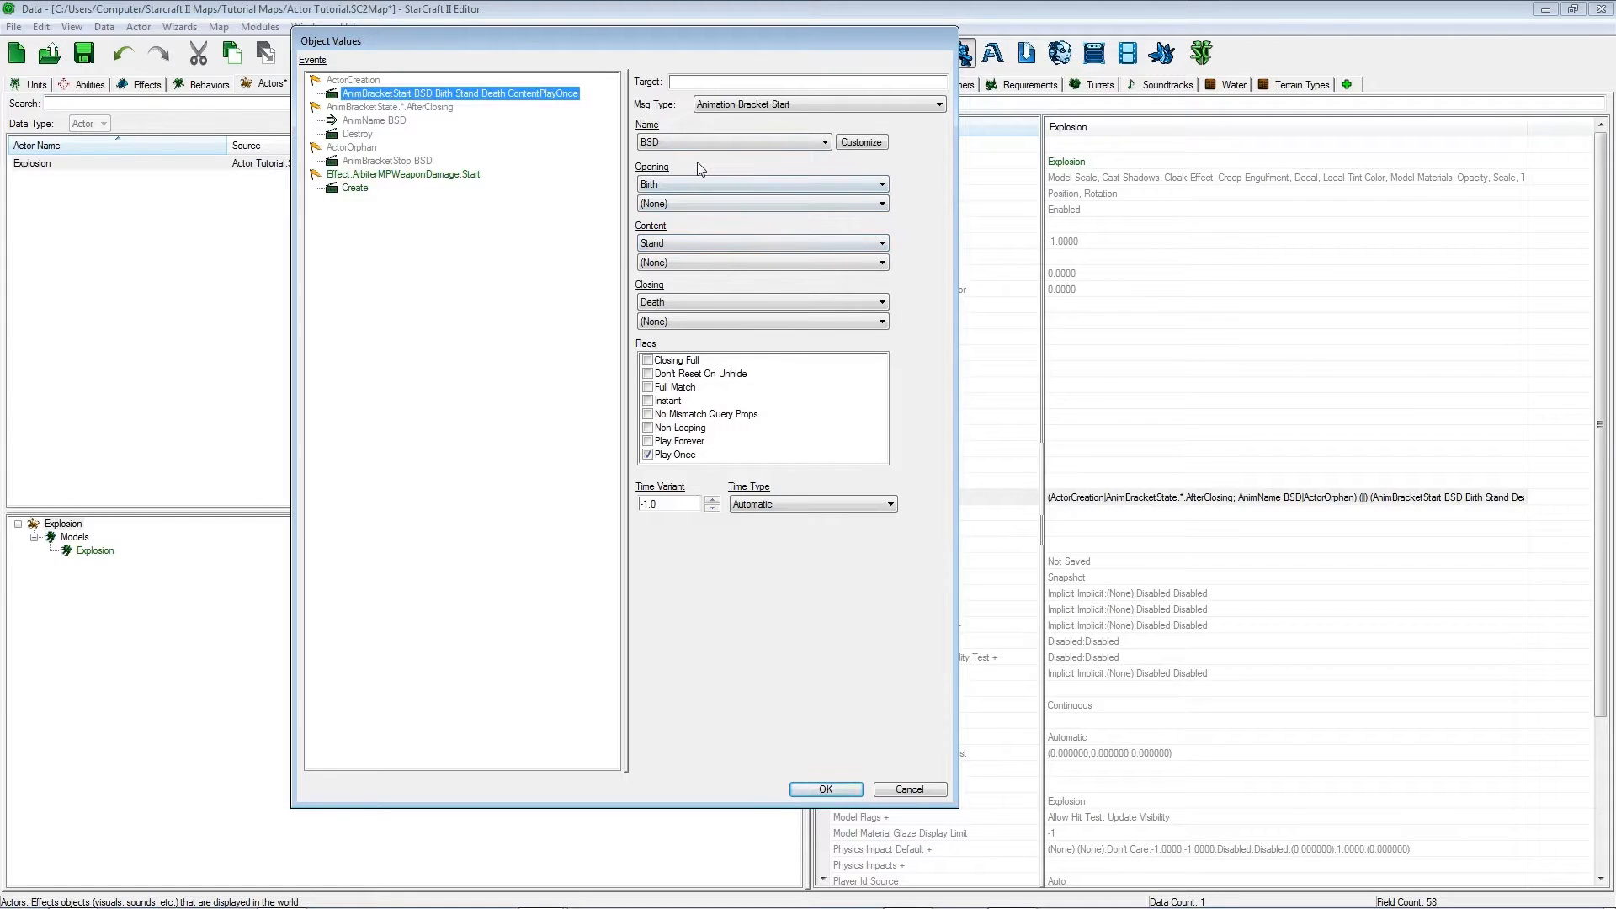
click(703, 244)
click(702, 244)
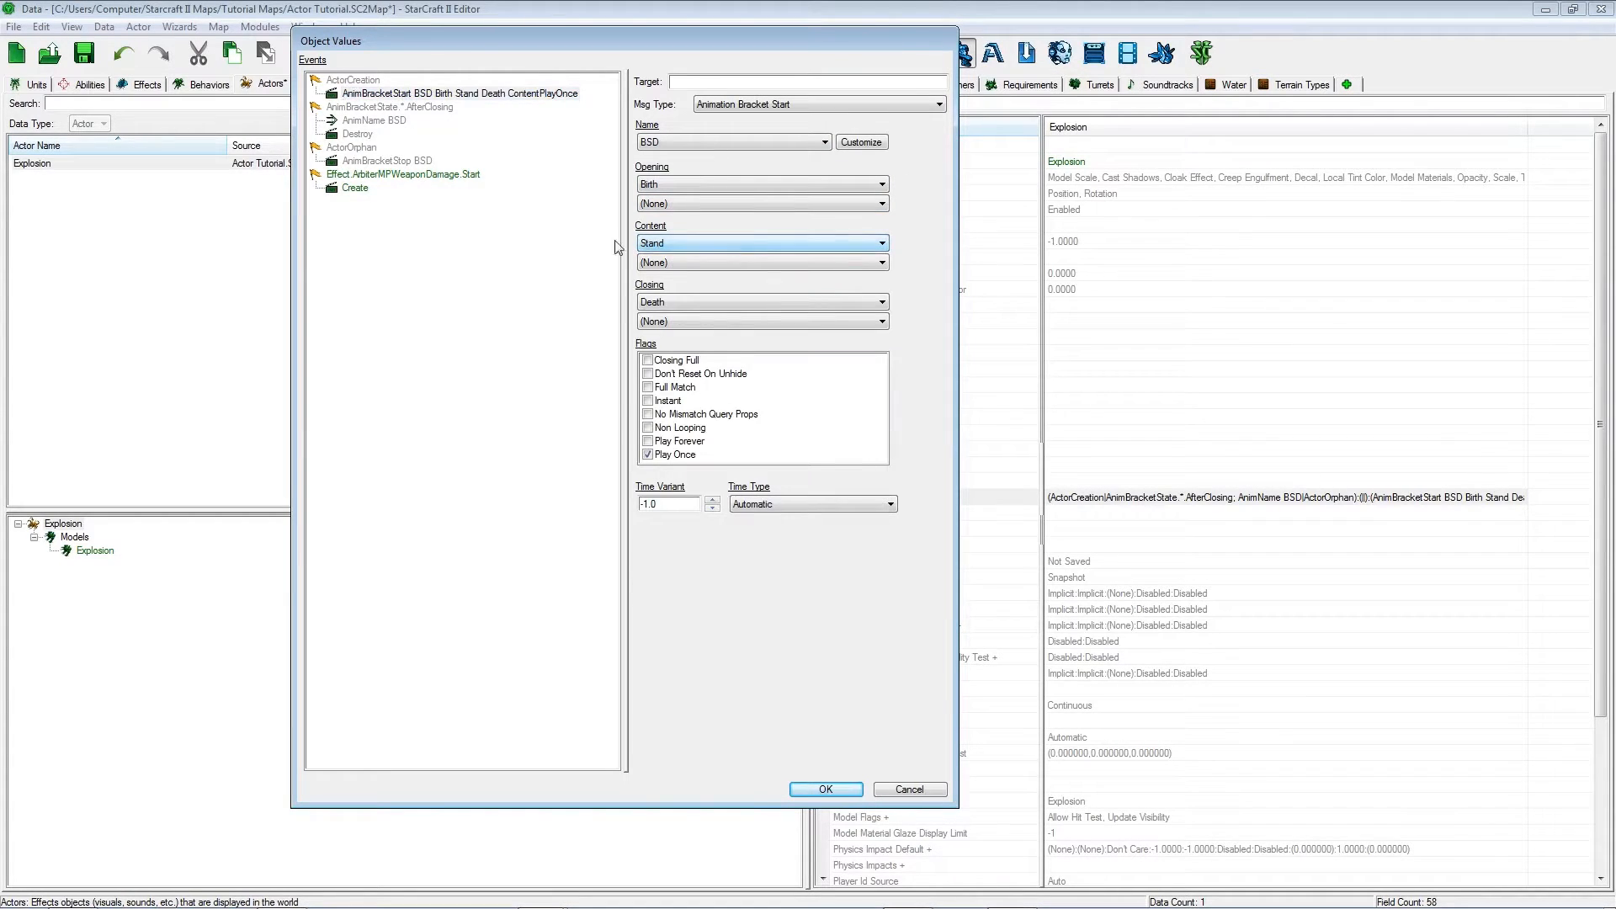
click(678, 184)
click(675, 183)
click(658, 246)
click(672, 244)
click(457, 175)
click(453, 93)
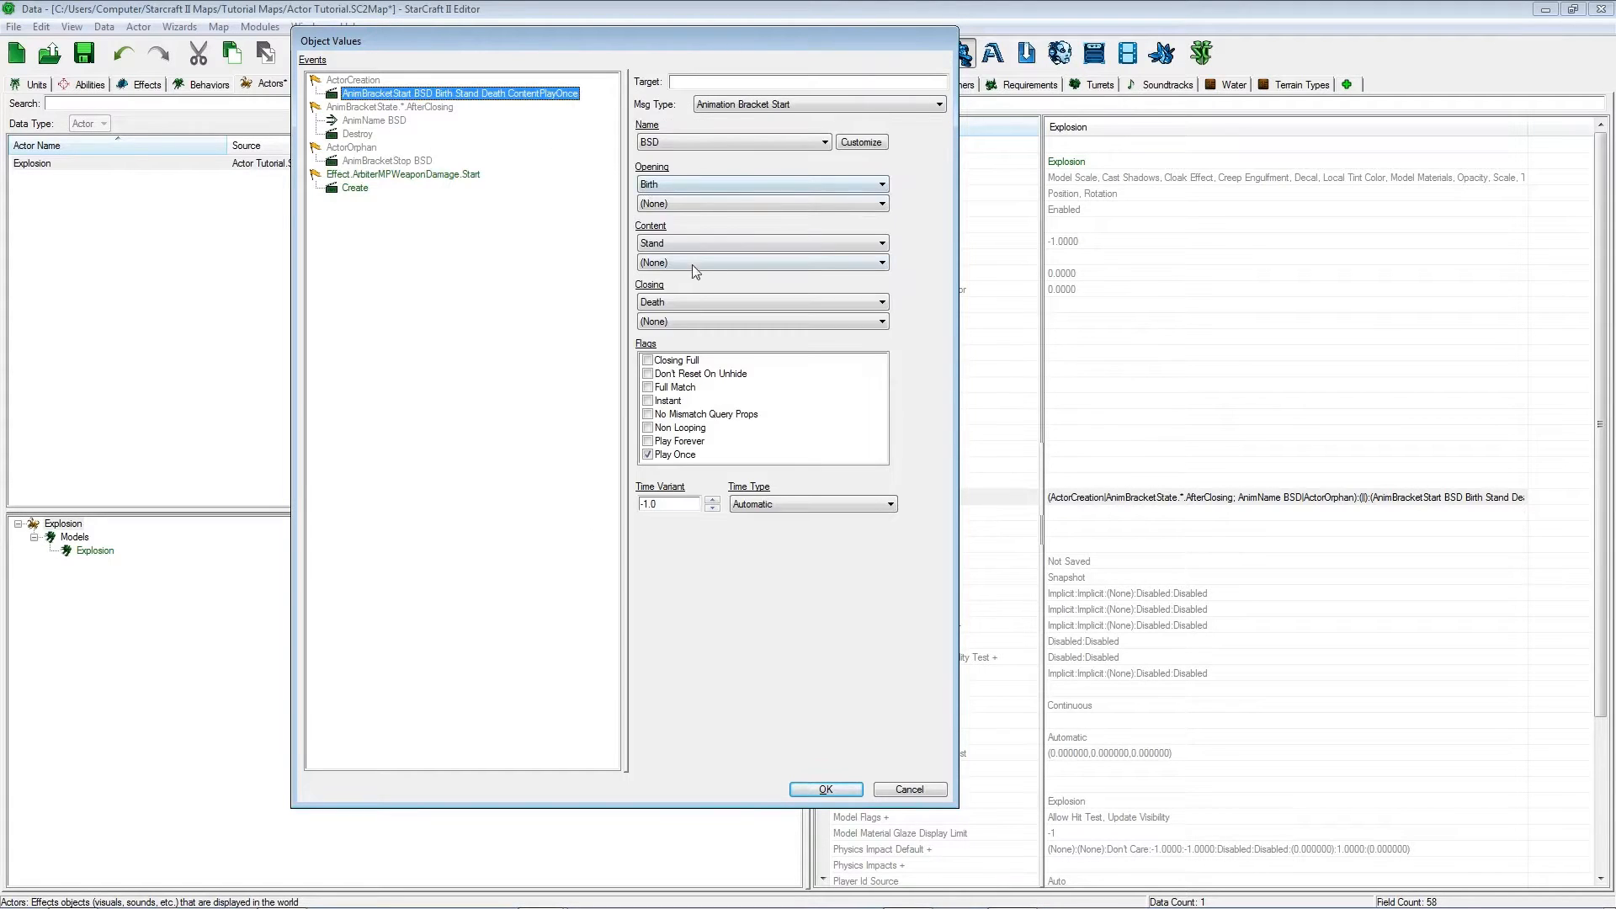
Remove the added Arbiter MPWeapon Damage event and discard the changes to the actor's events.
click(419, 177)
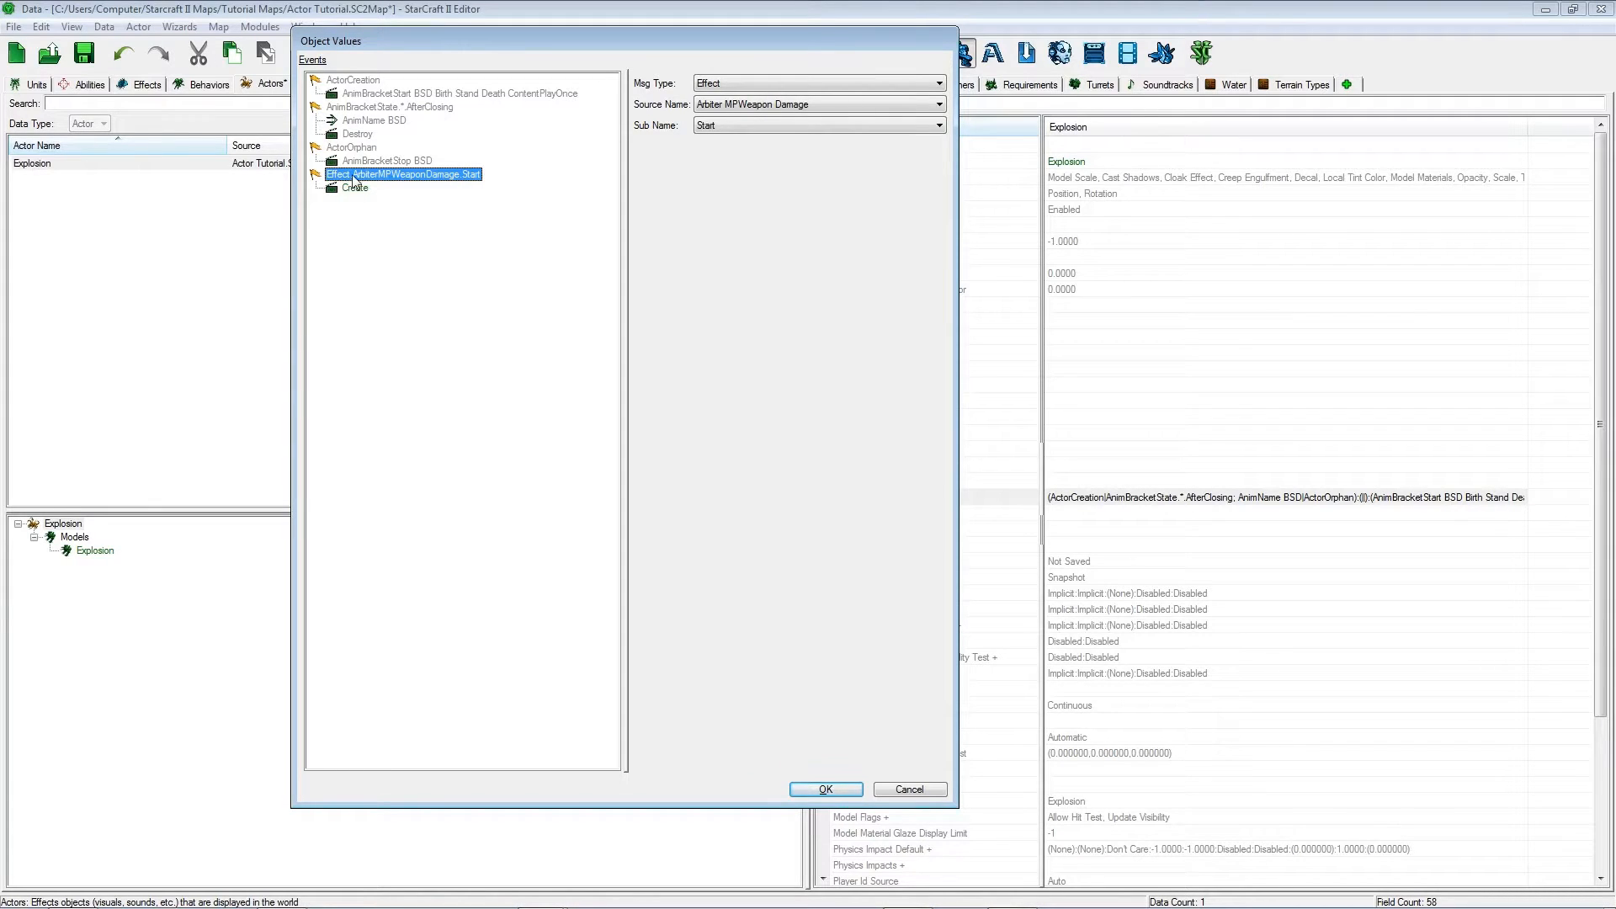
right_click(437, 184)
click(497, 244)
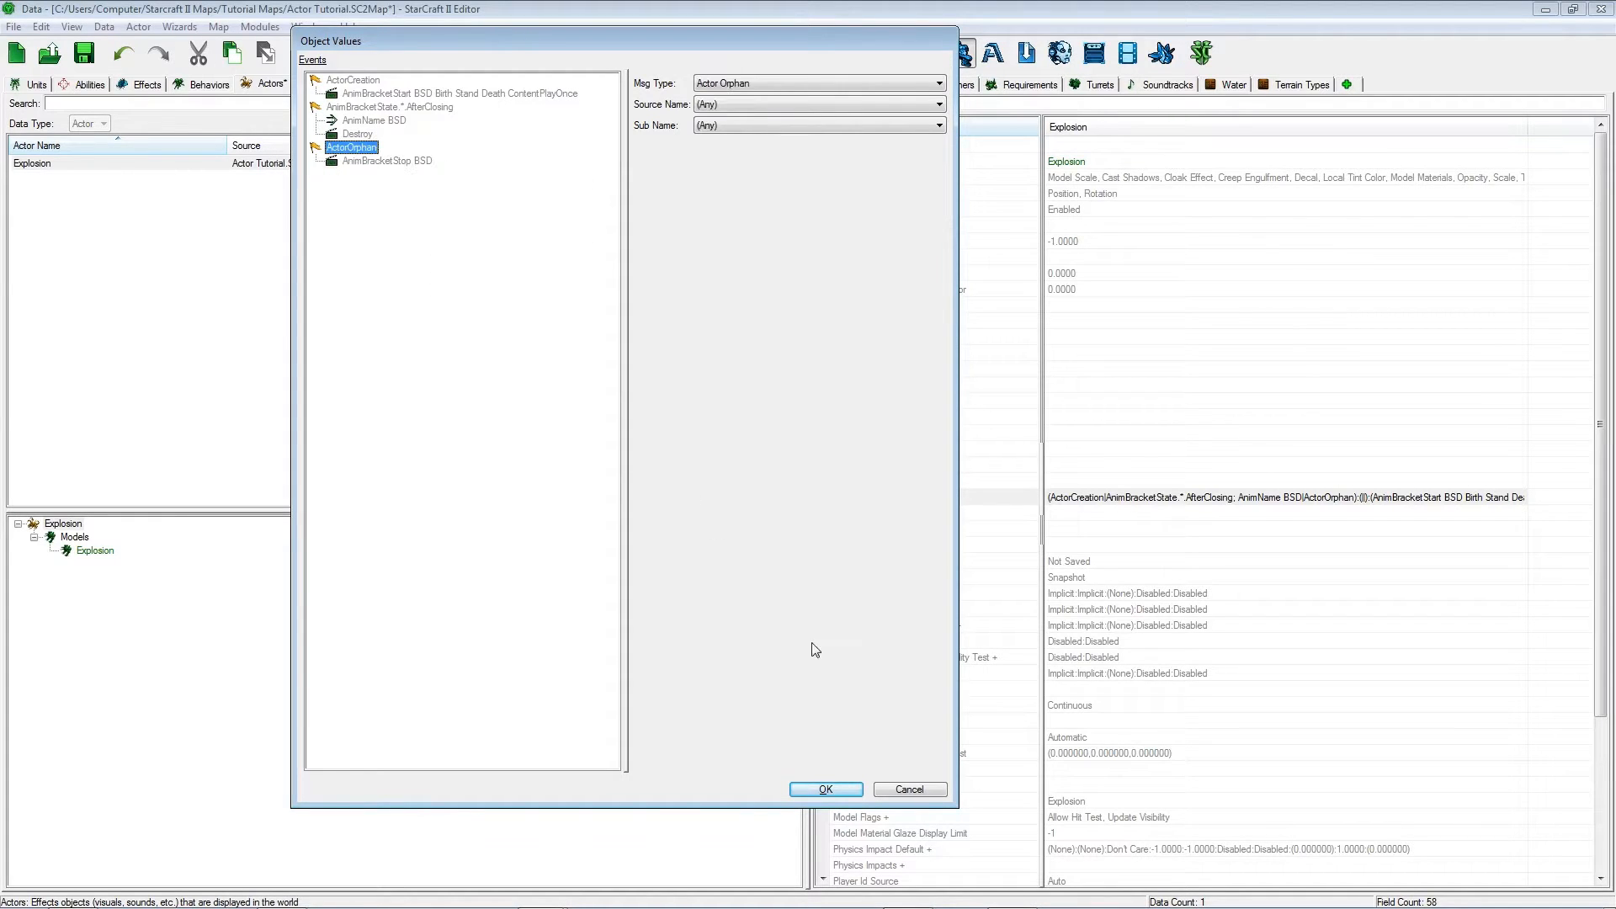
click(910, 786)
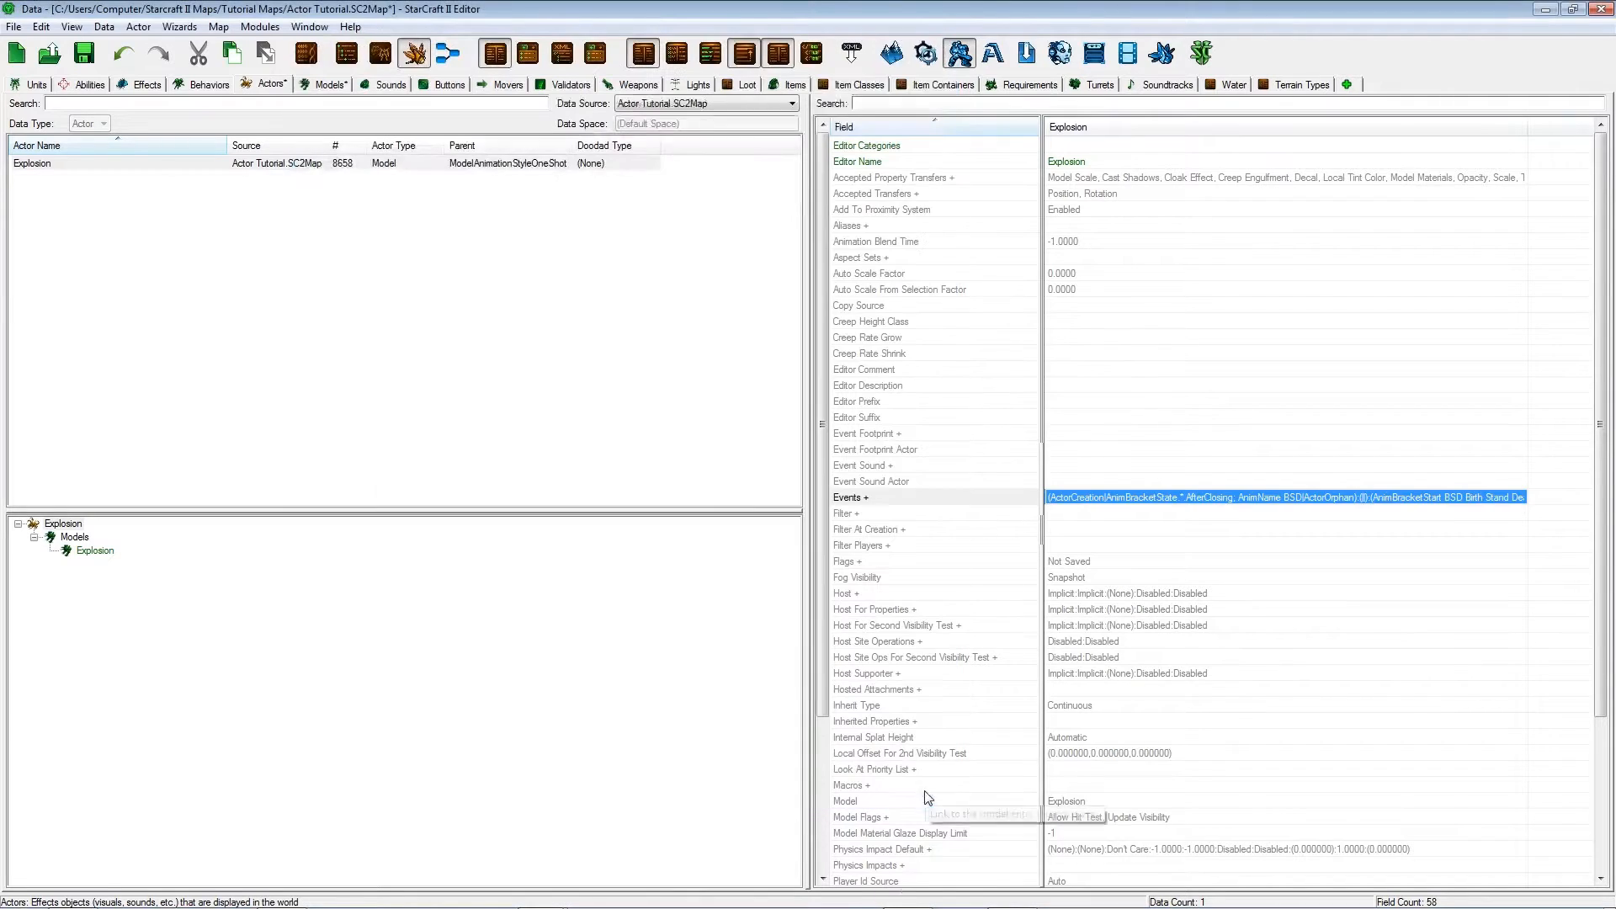
Delete the Explosion actor and the Explosion model from the map data.
click(48, 163)
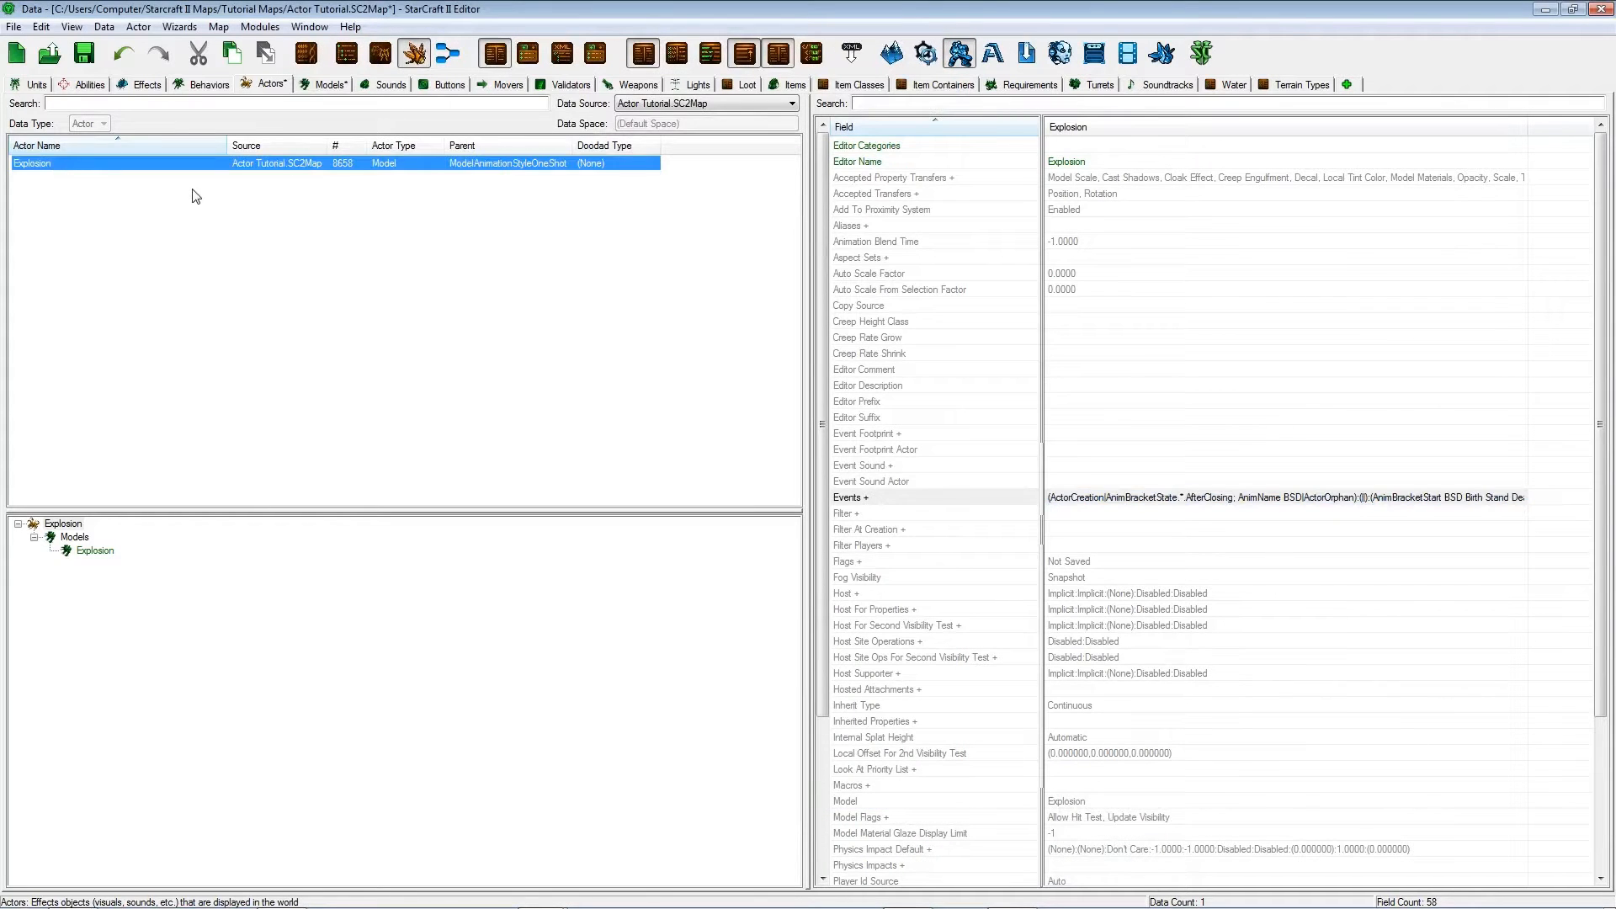
click(324, 84)
key(Delete)
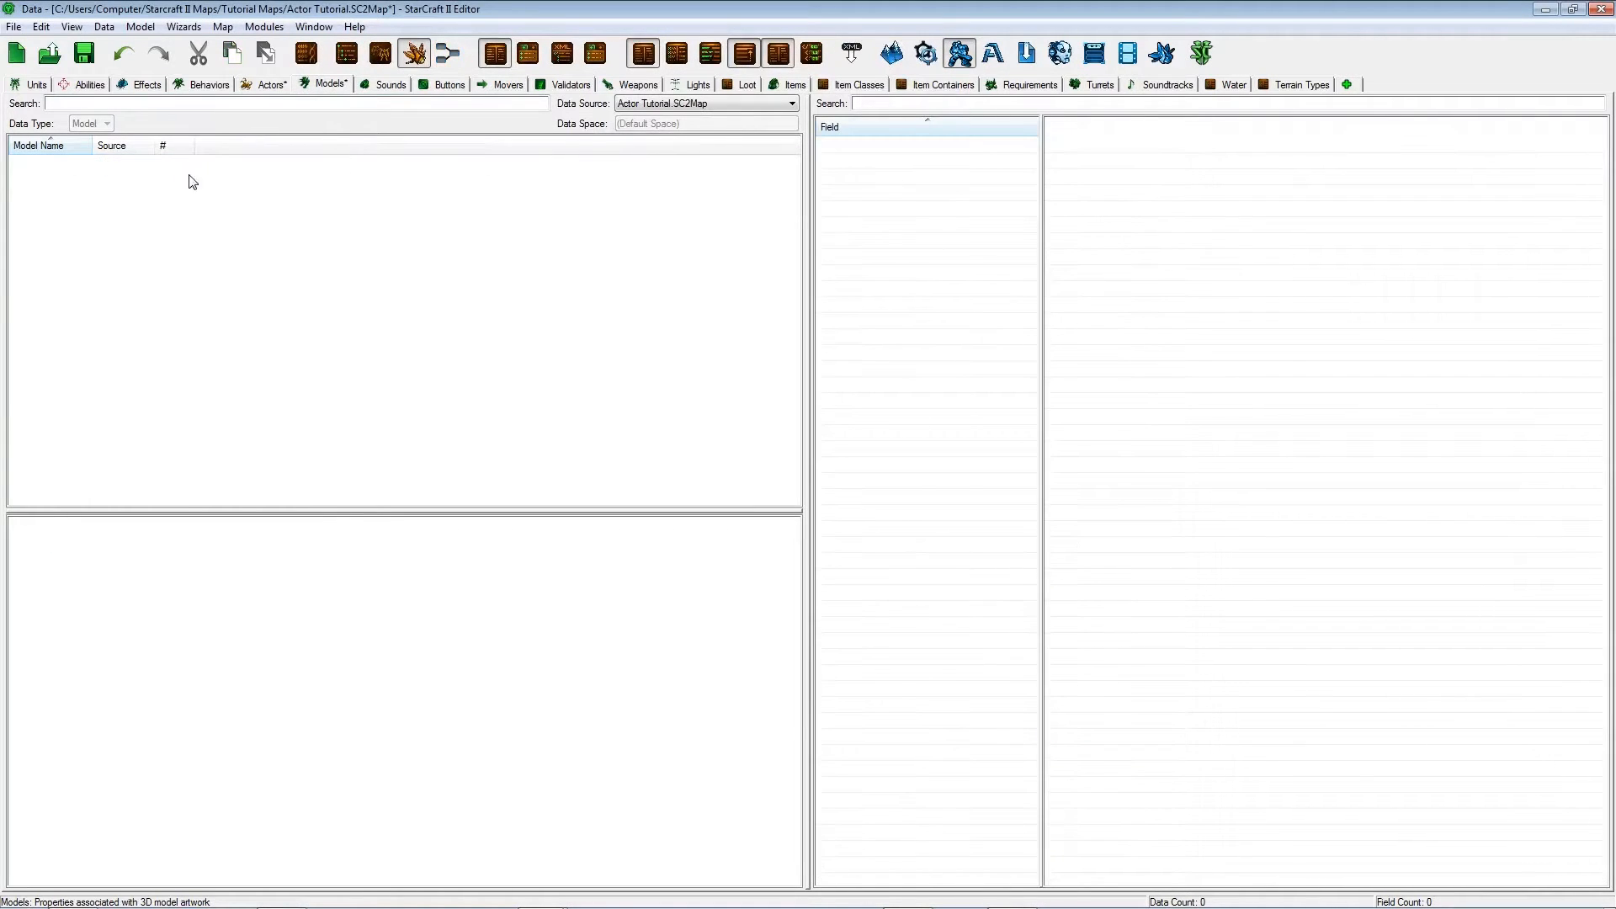
Show data from all sources, search the units for "archon" and select the Protoss Archon unit.
click(653, 105)
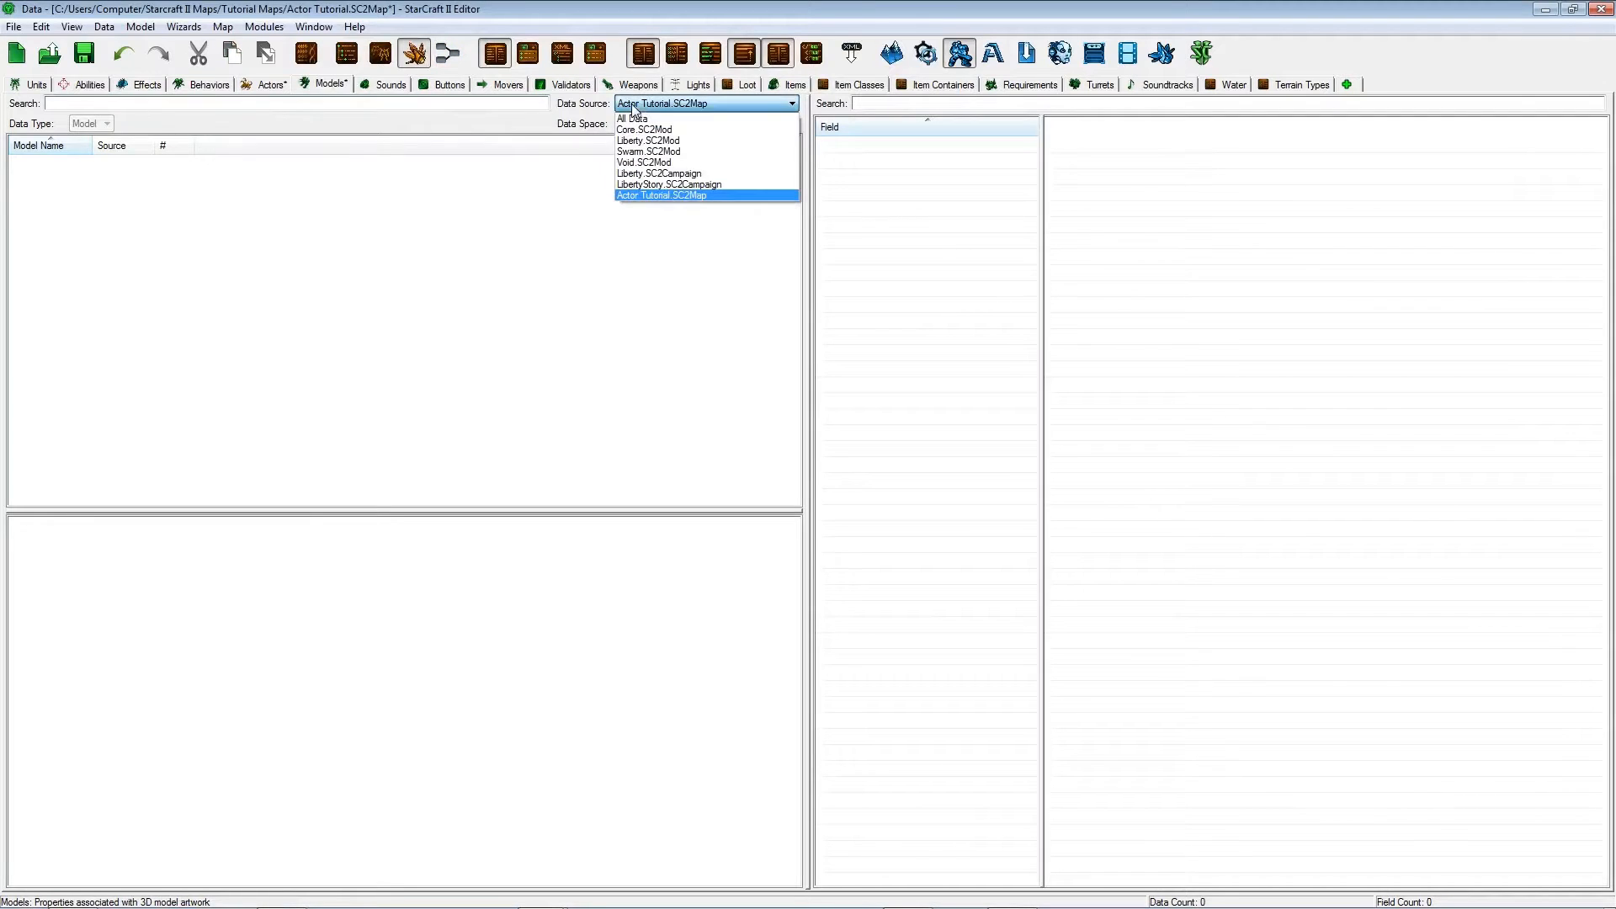
click(623, 124)
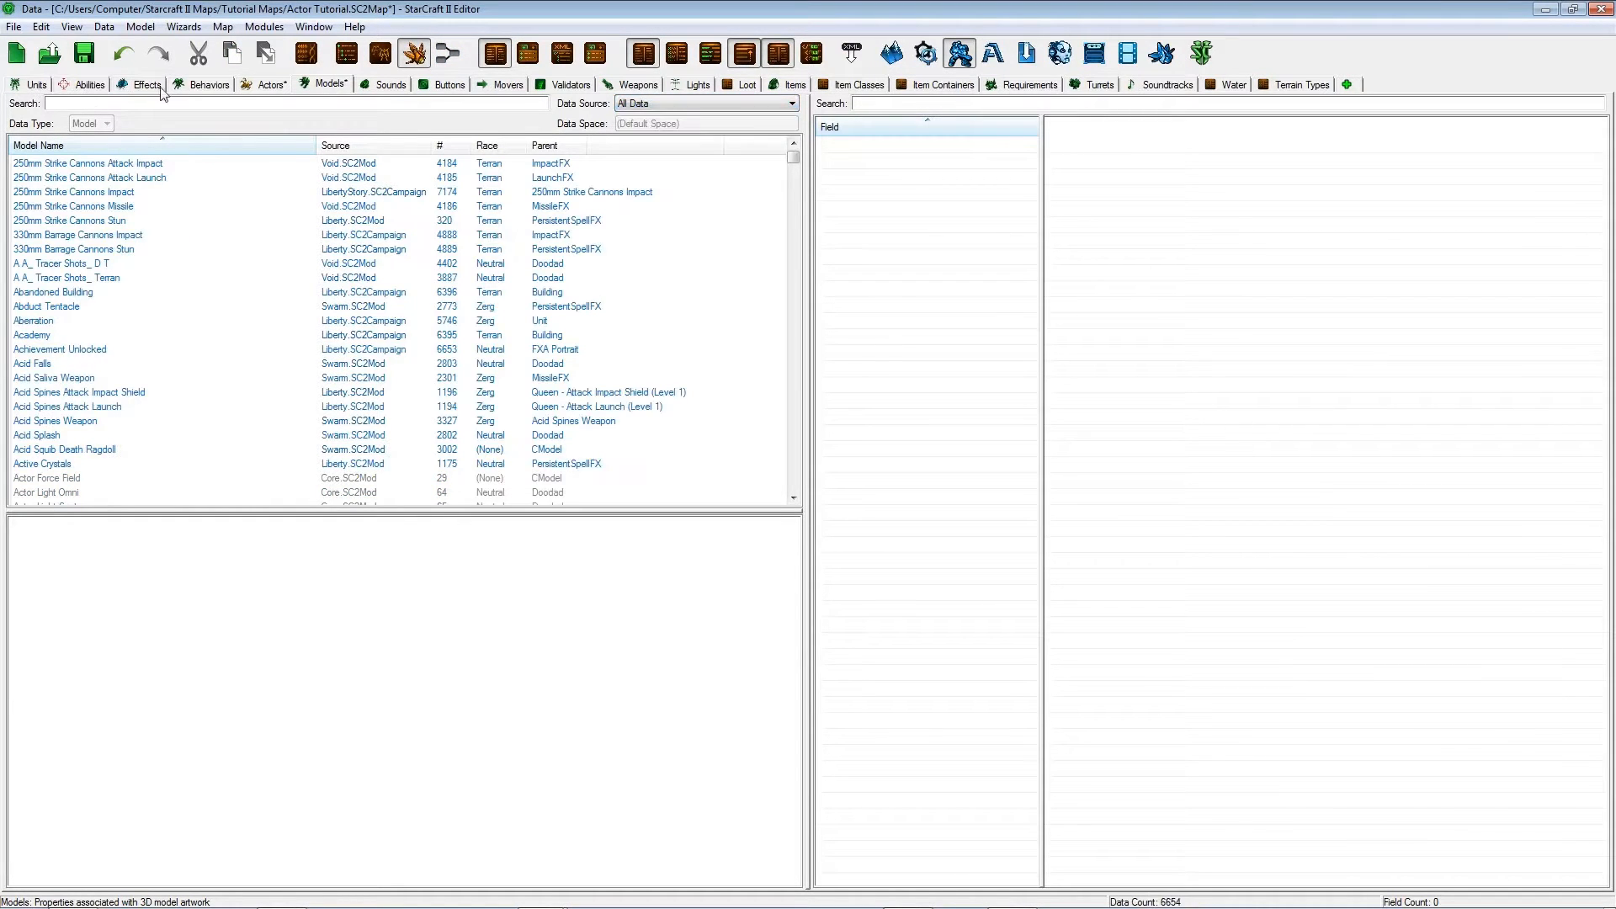
click(34, 85)
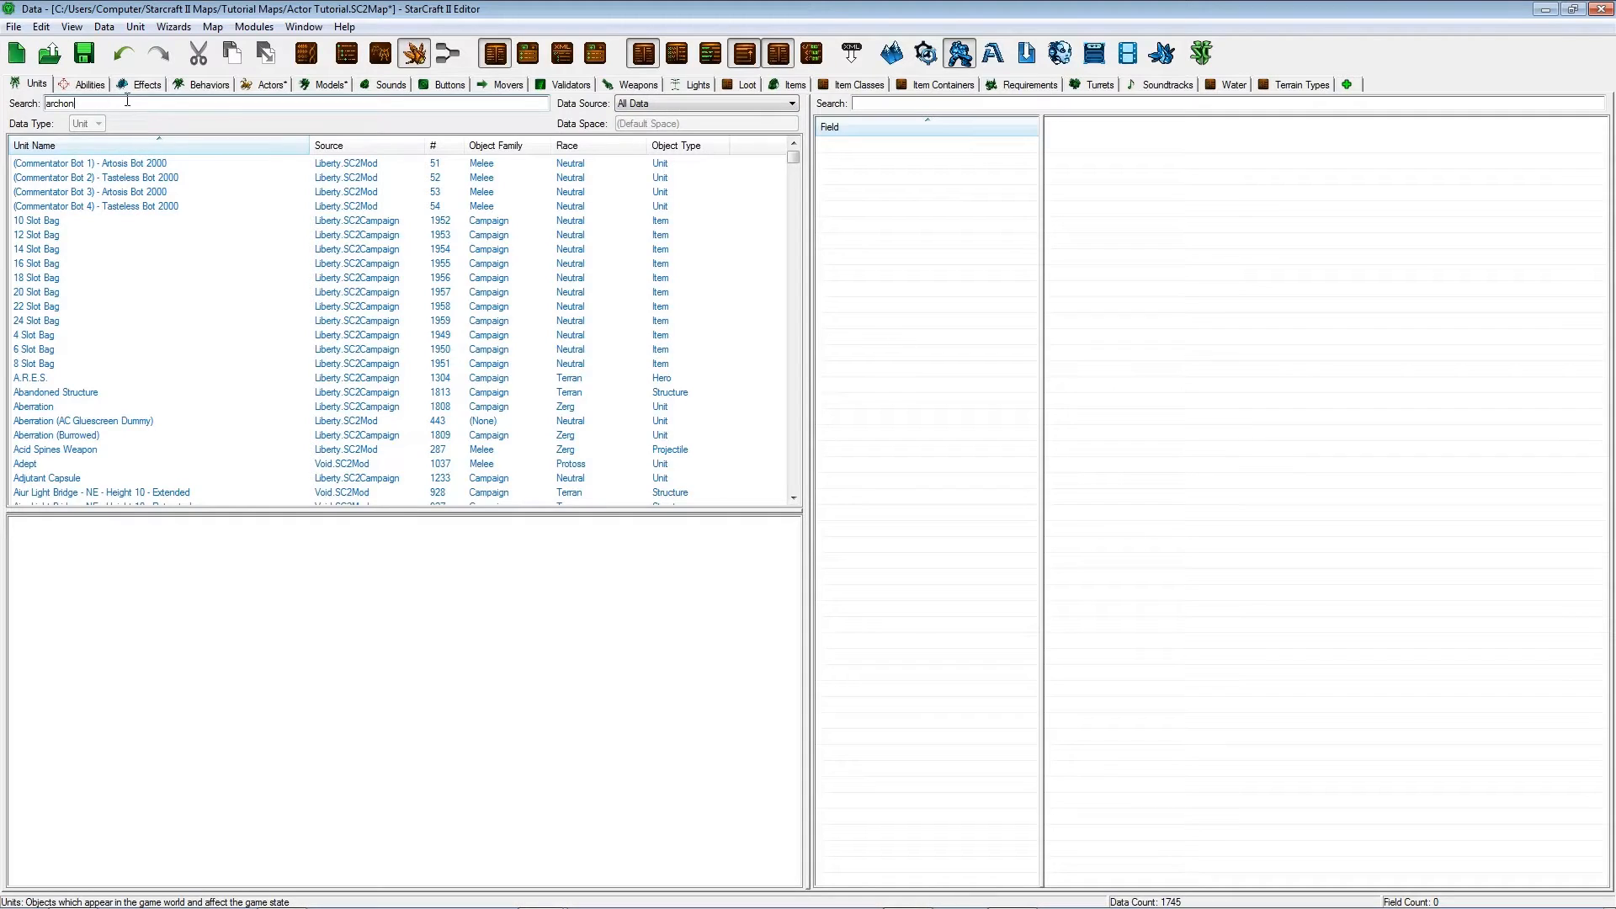
click(28, 164)
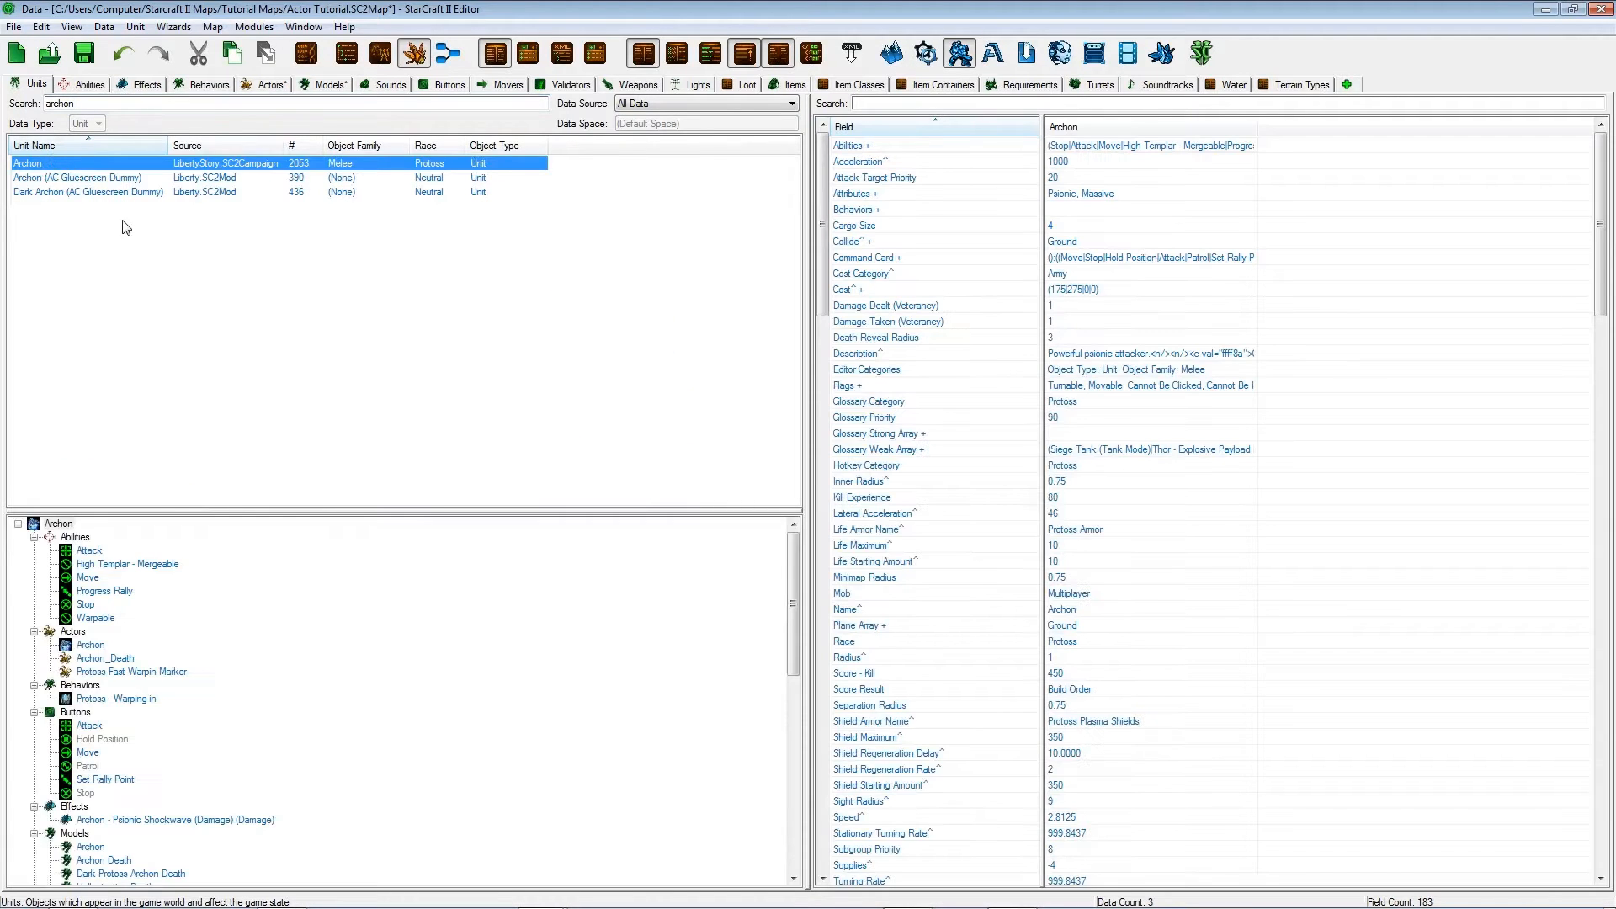
View the Archon unit's Archon.m3 model in the Cutscene Editor and frame it closely in the main view.
scroll(195, 581, down, 4)
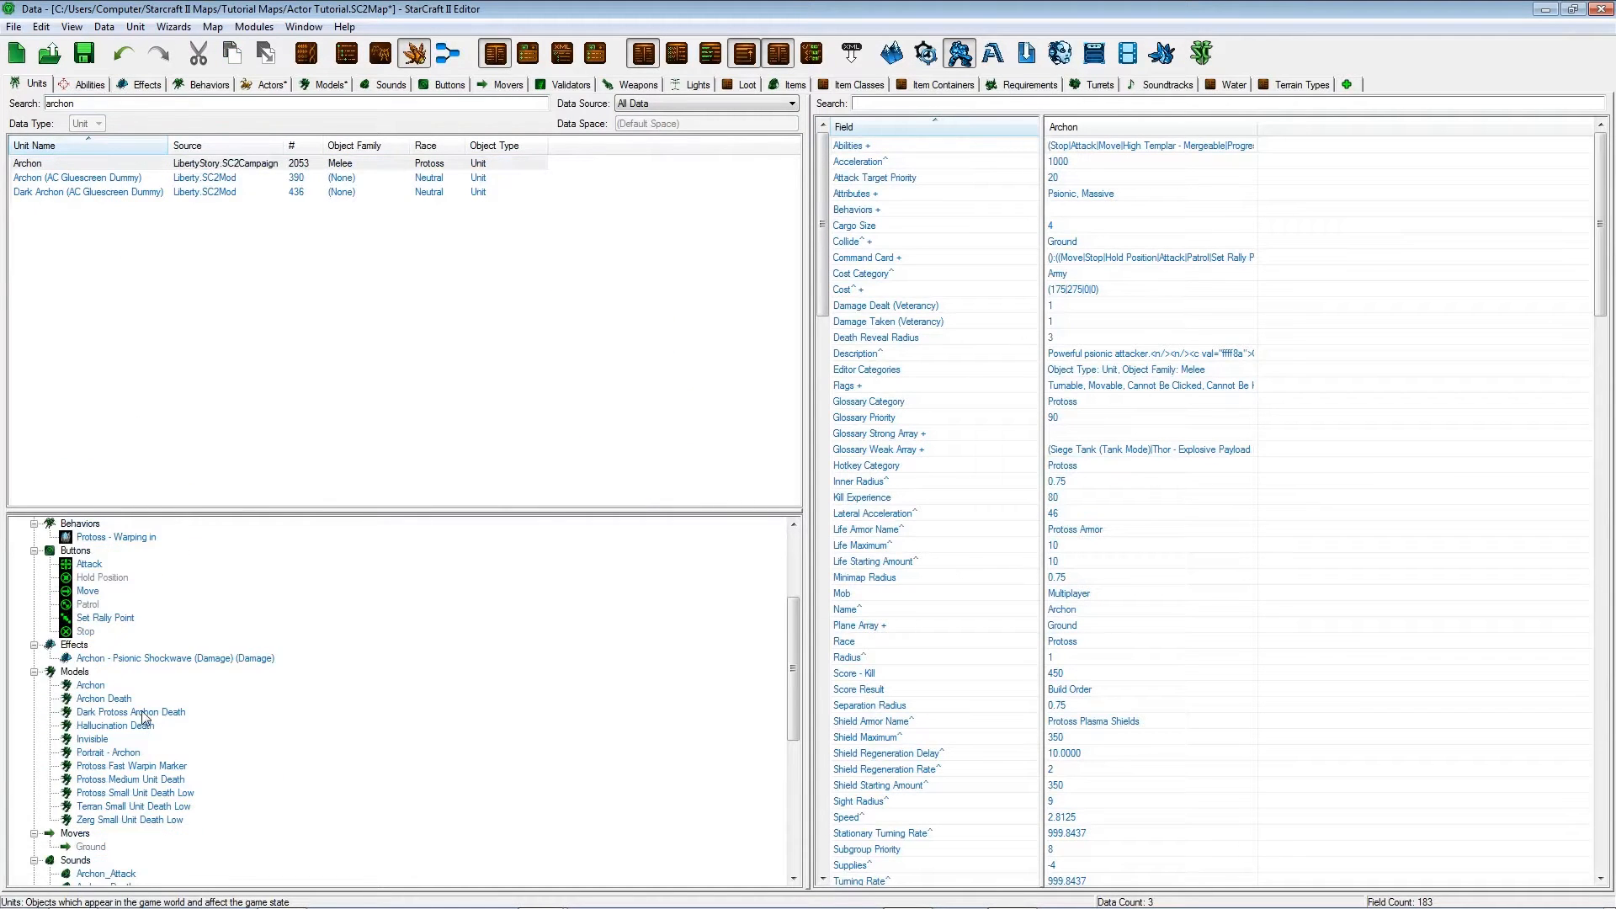
click(96, 690)
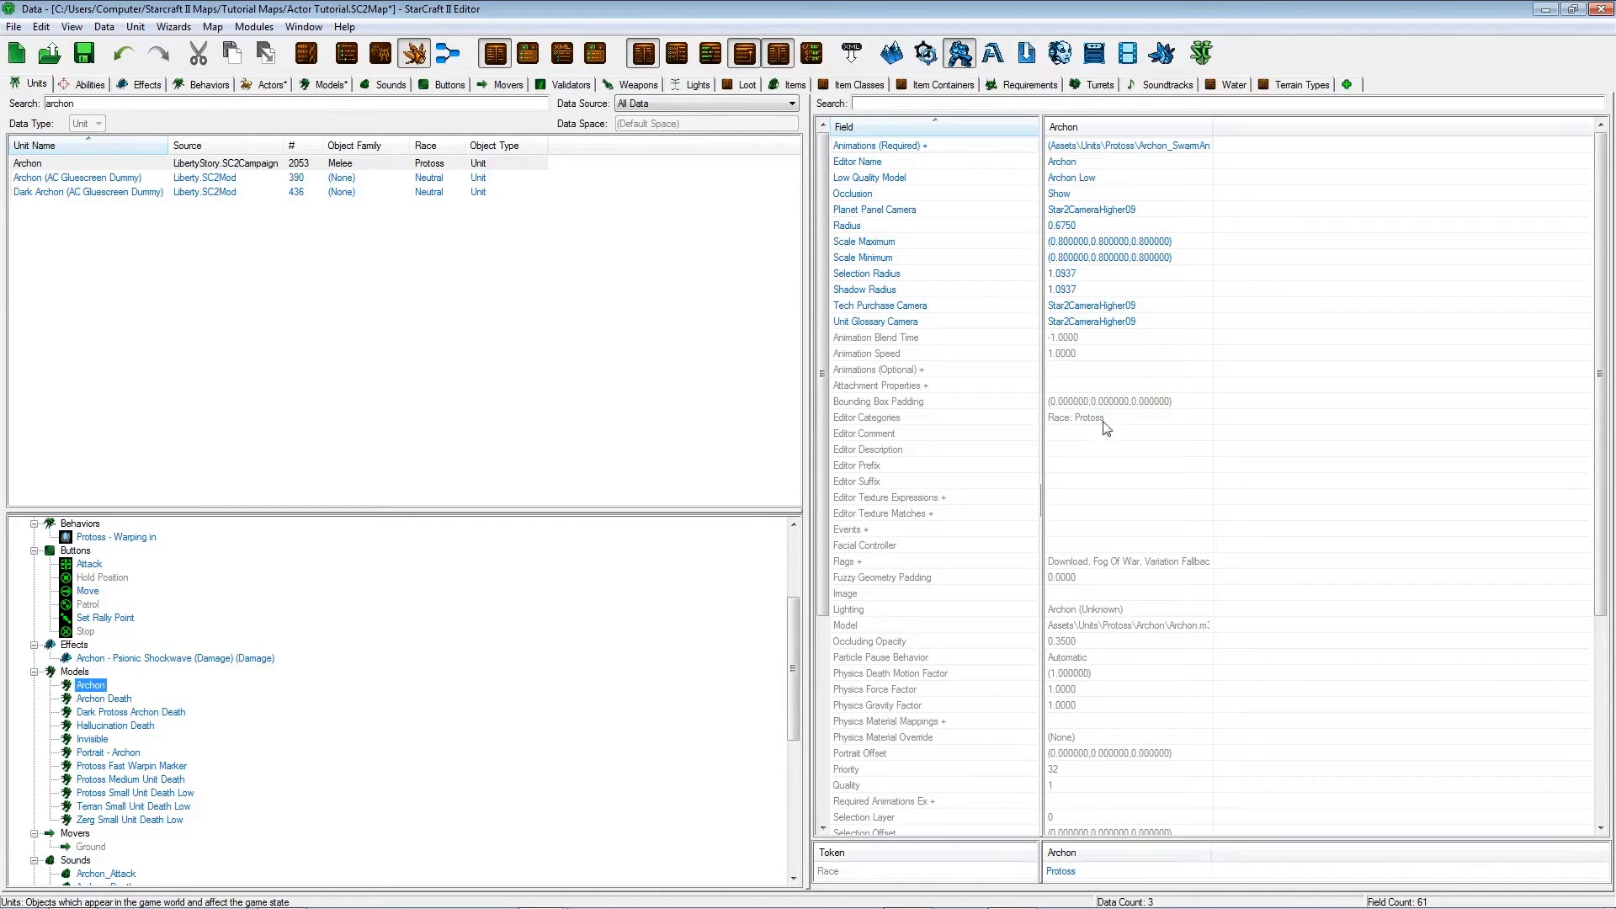
double_click(1107, 630)
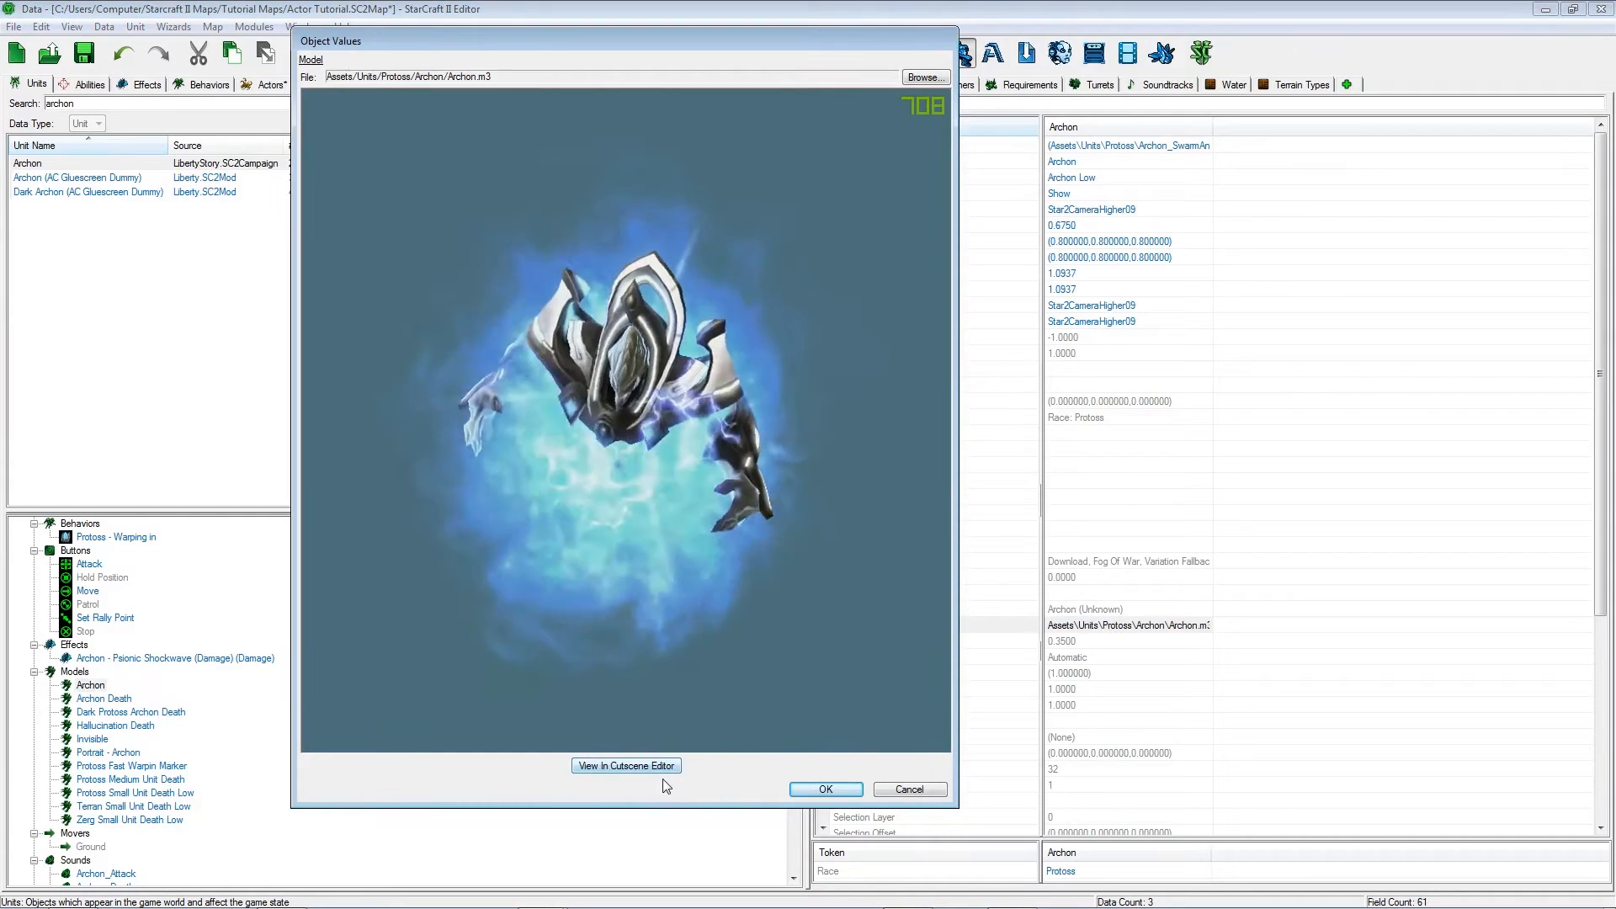
click(654, 765)
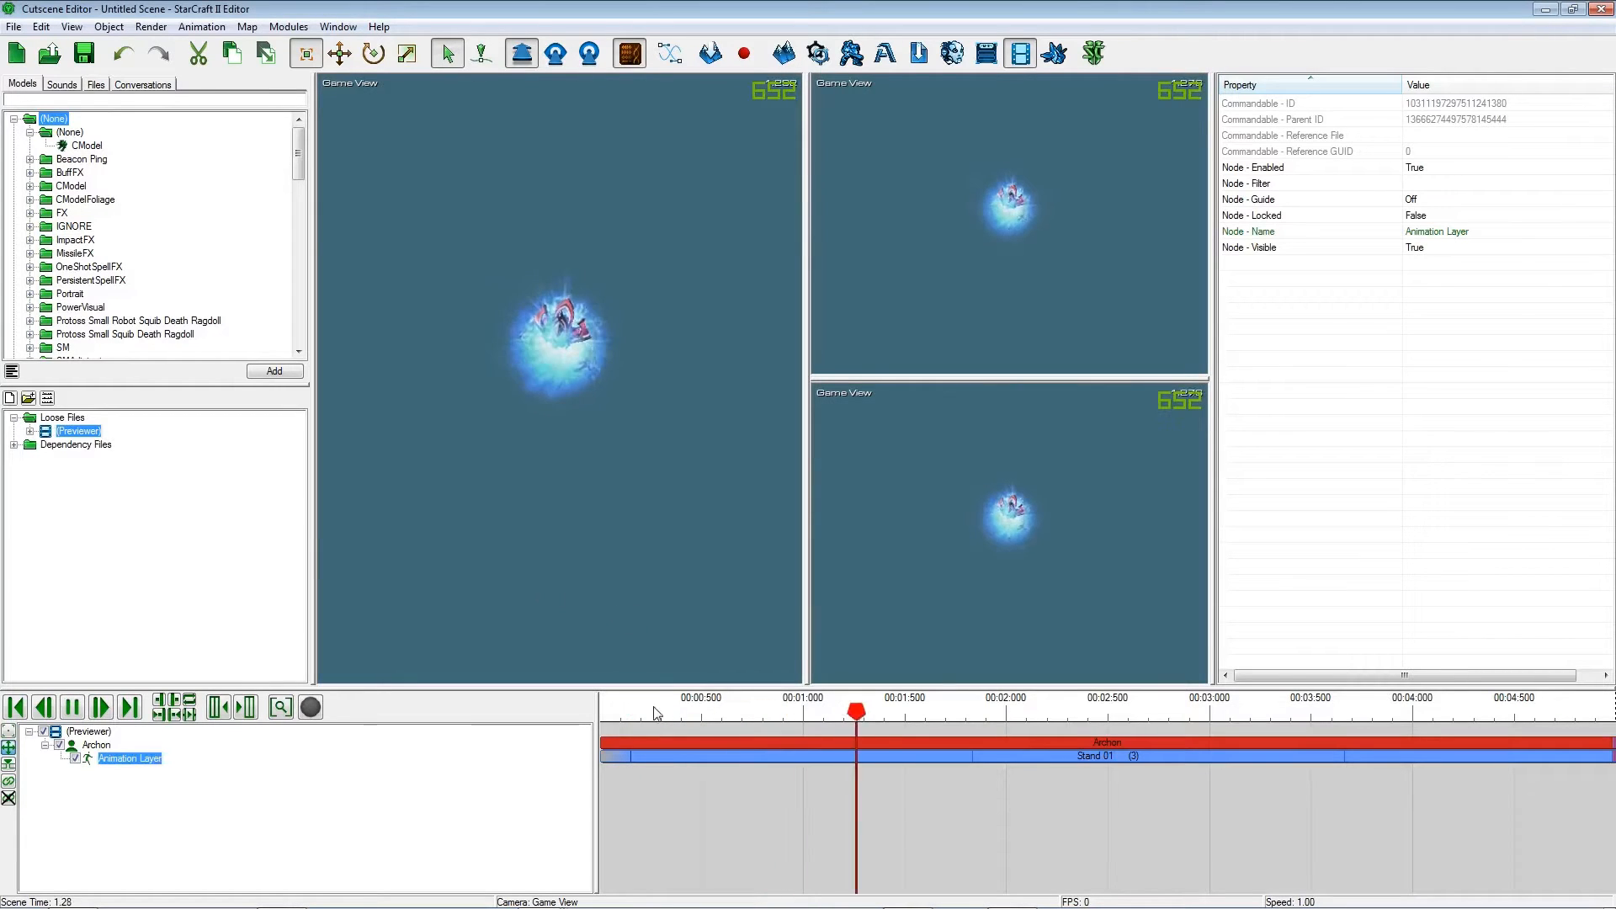
scroll(581, 491, up, 6)
right_drag(583, 497, 586, 566)
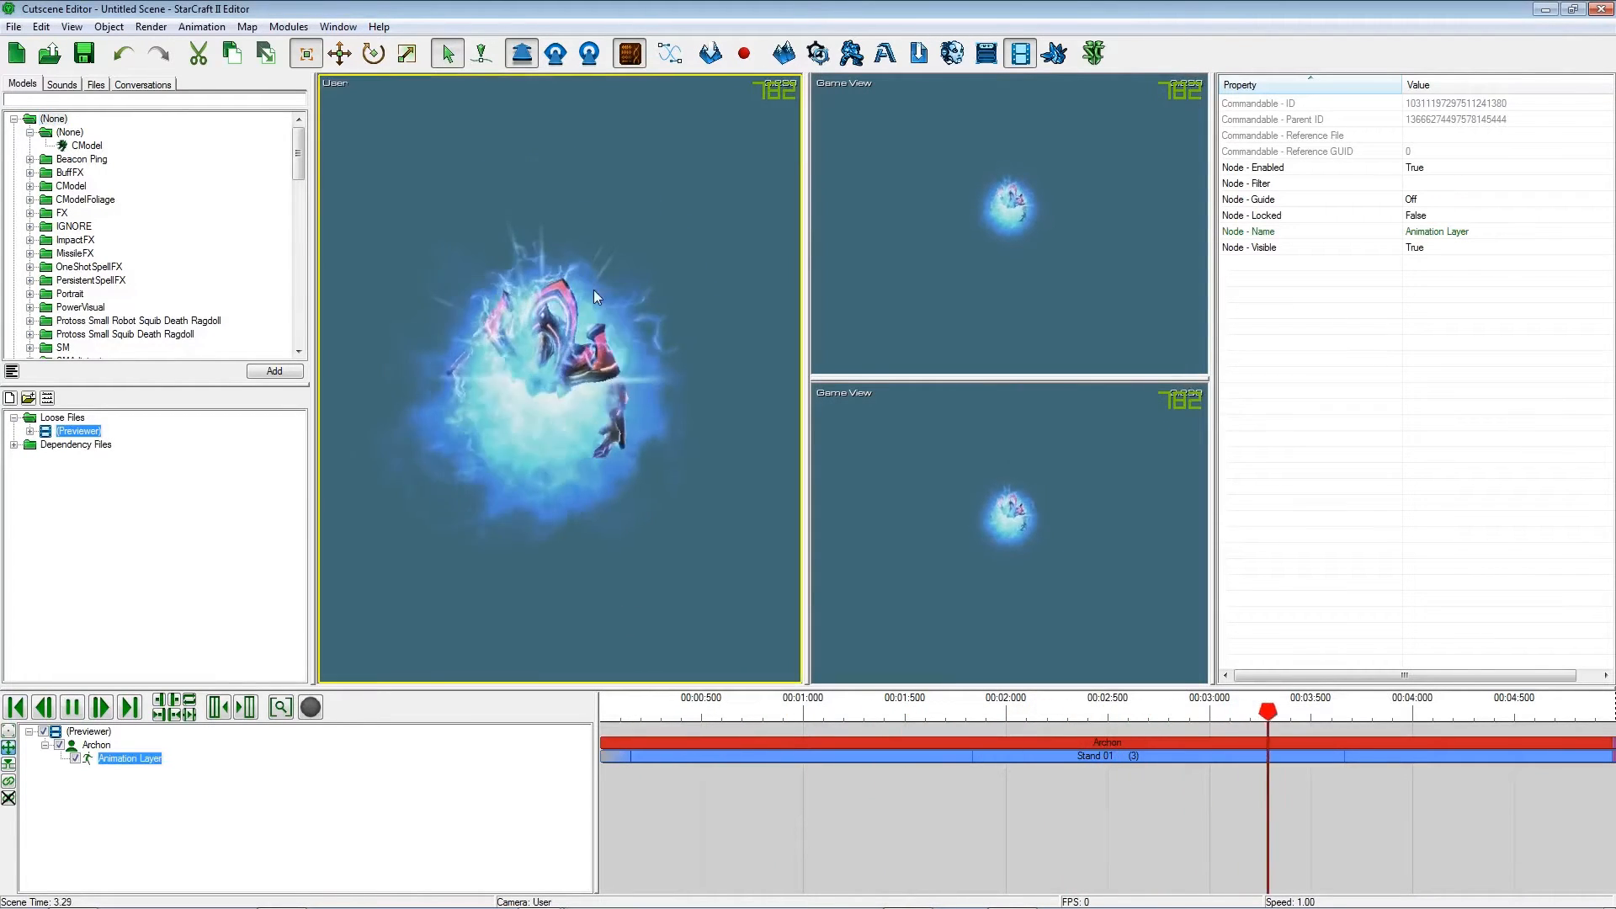
Preview the Attack 01 animation on the Archon's animation block.
right_click(744, 756)
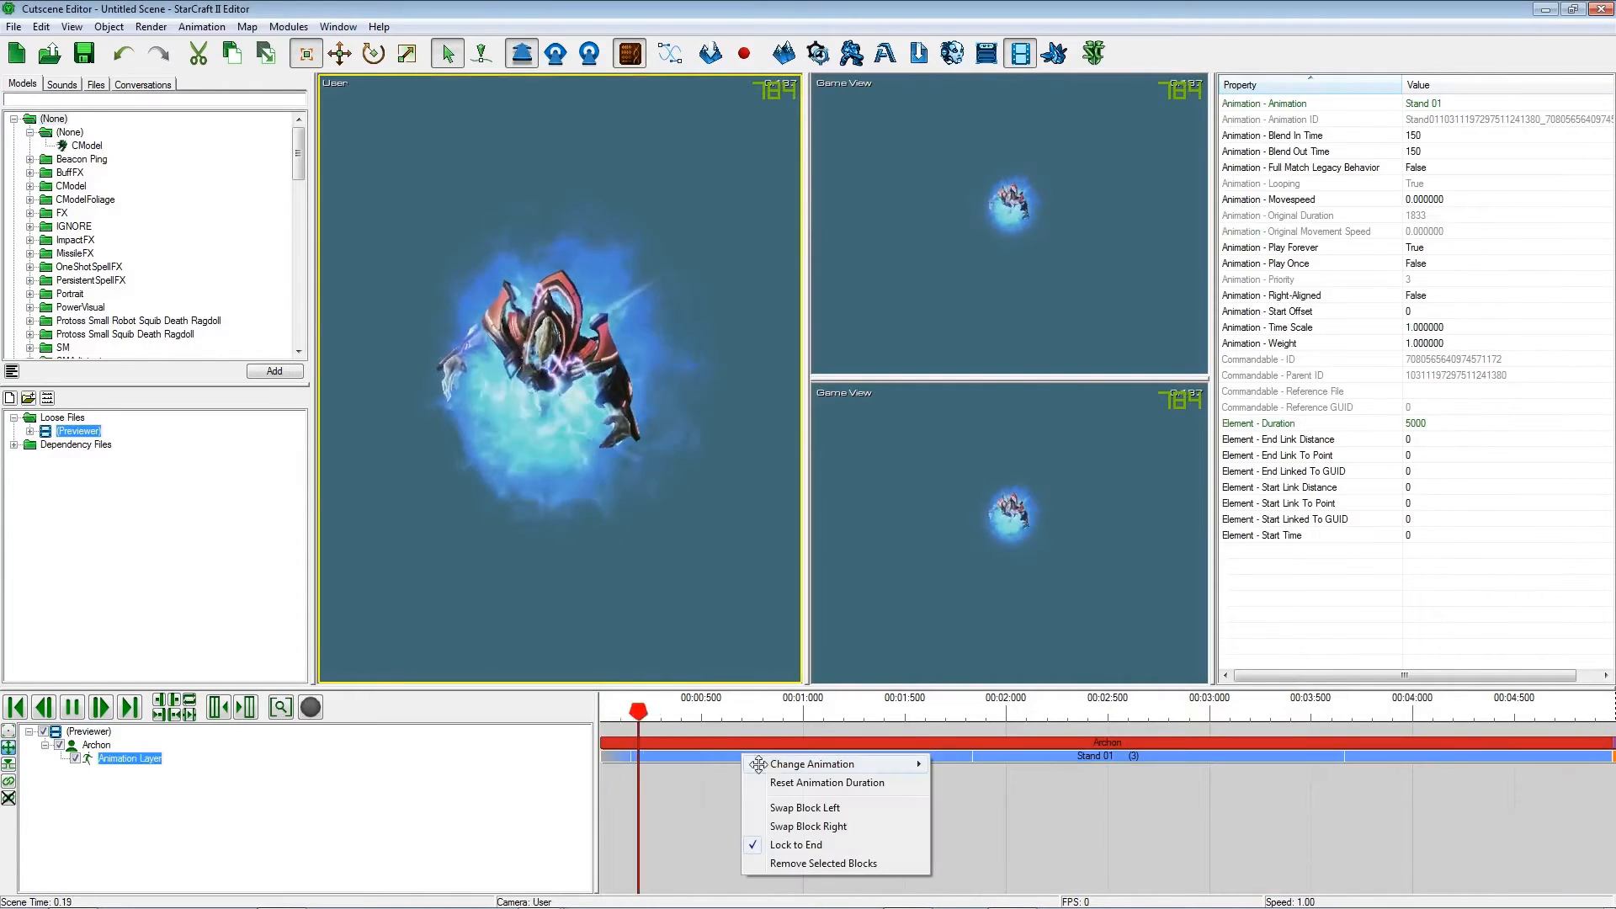
mouse_move(789, 768)
click(693, 775)
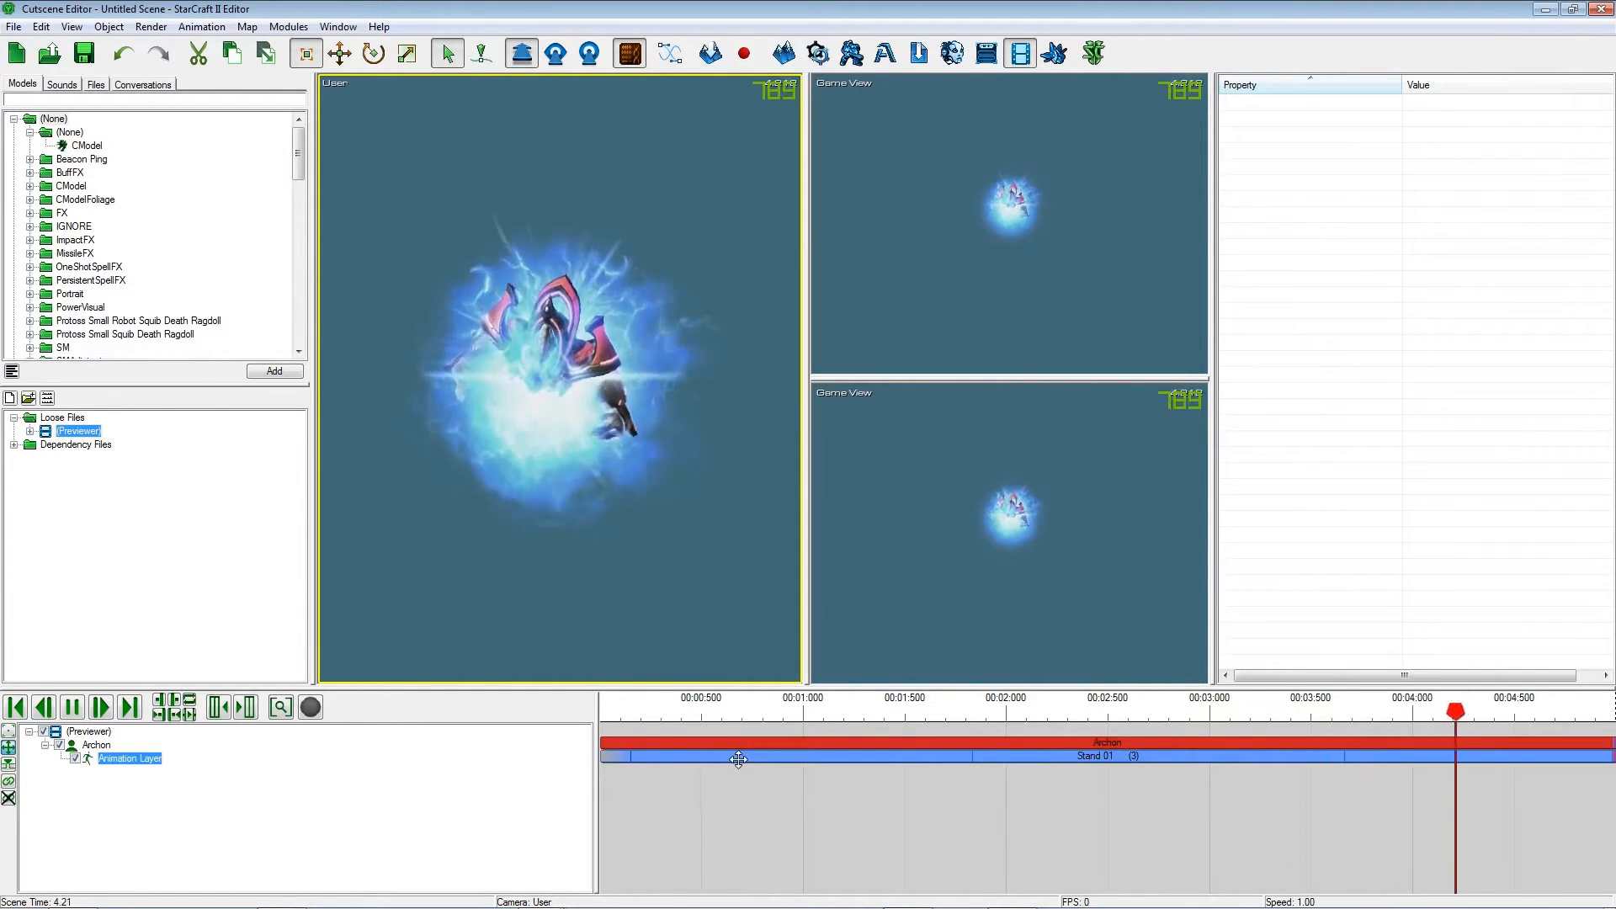
click(902, 758)
right_click(820, 755)
mouse_move(941, 766)
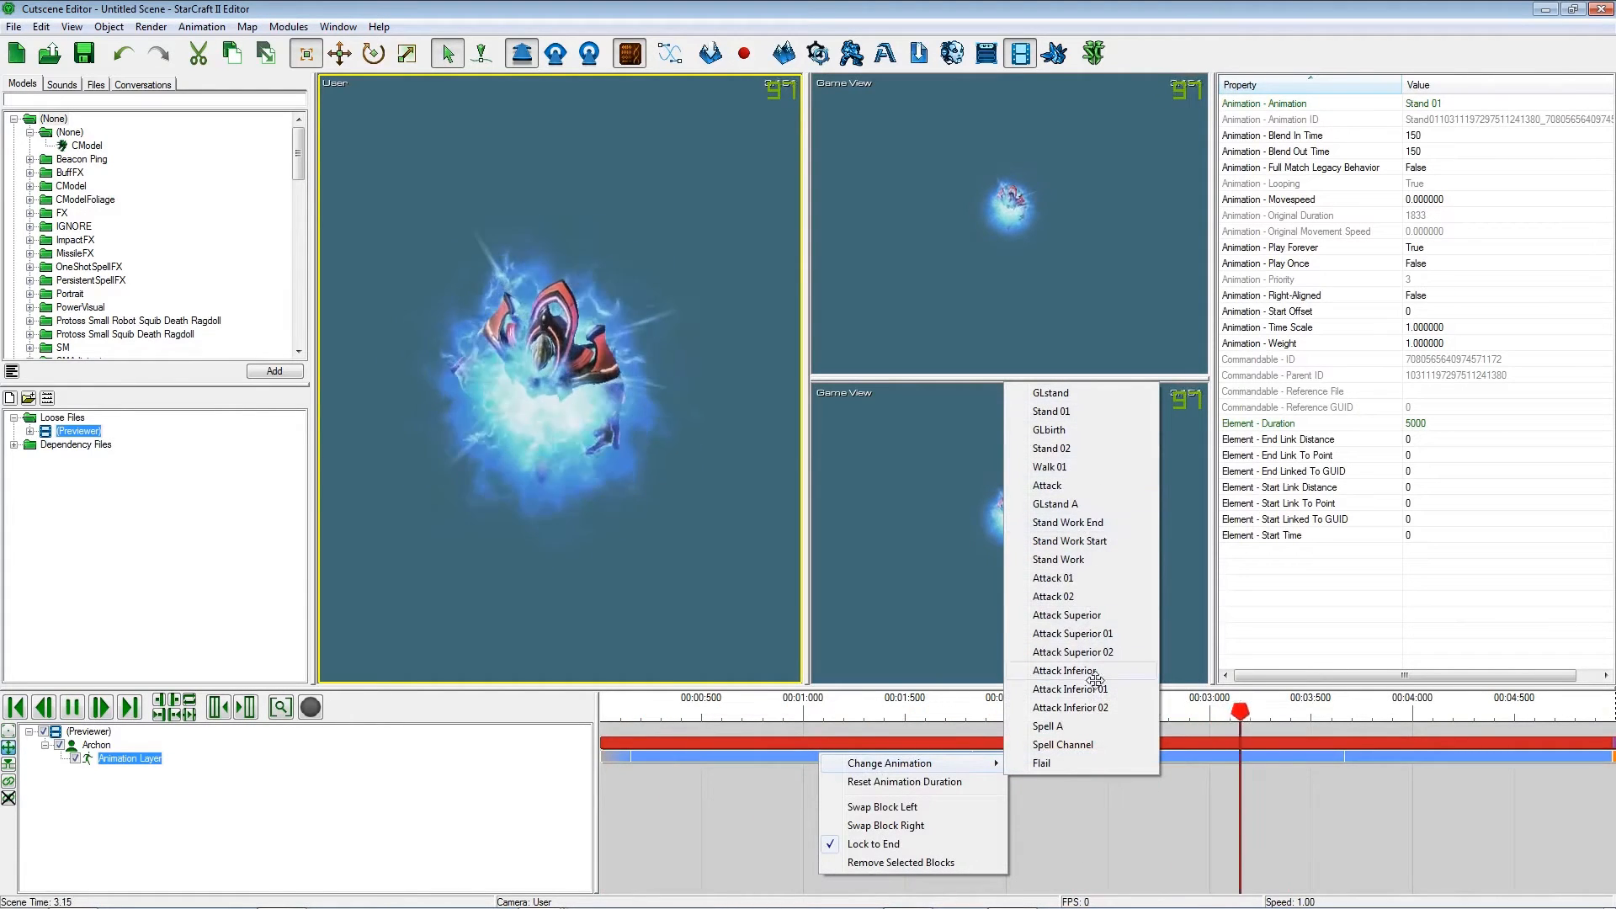
click(1053, 578)
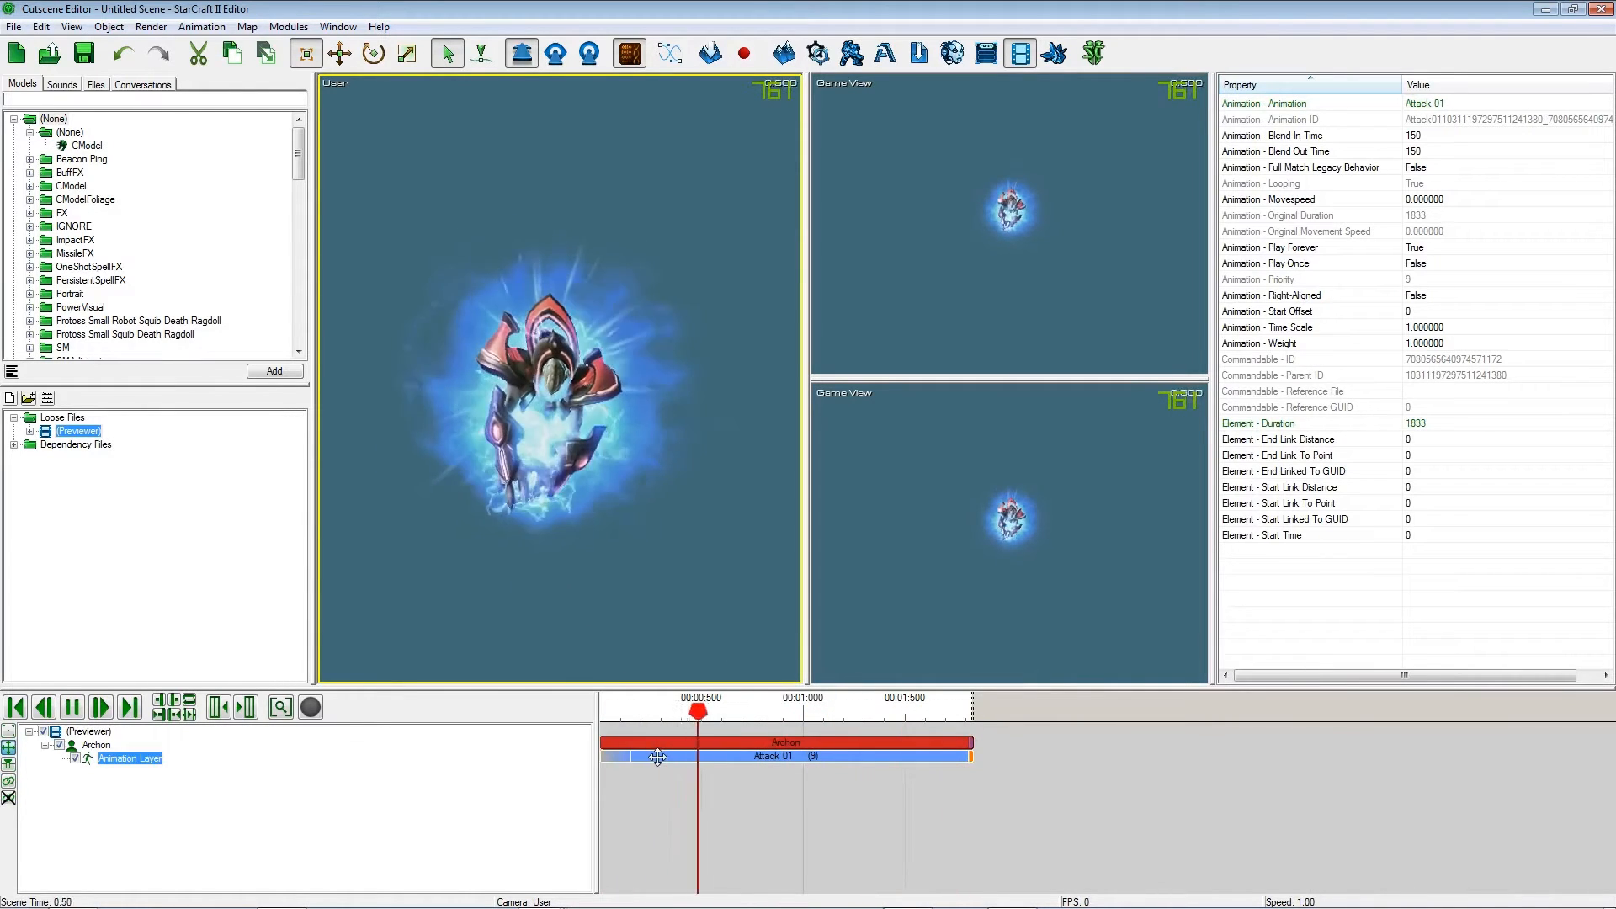
Preview the Archon's Stand Work Start animation, followed by its Stand Work animation.
right_click(677, 757)
mouse_move(677, 763)
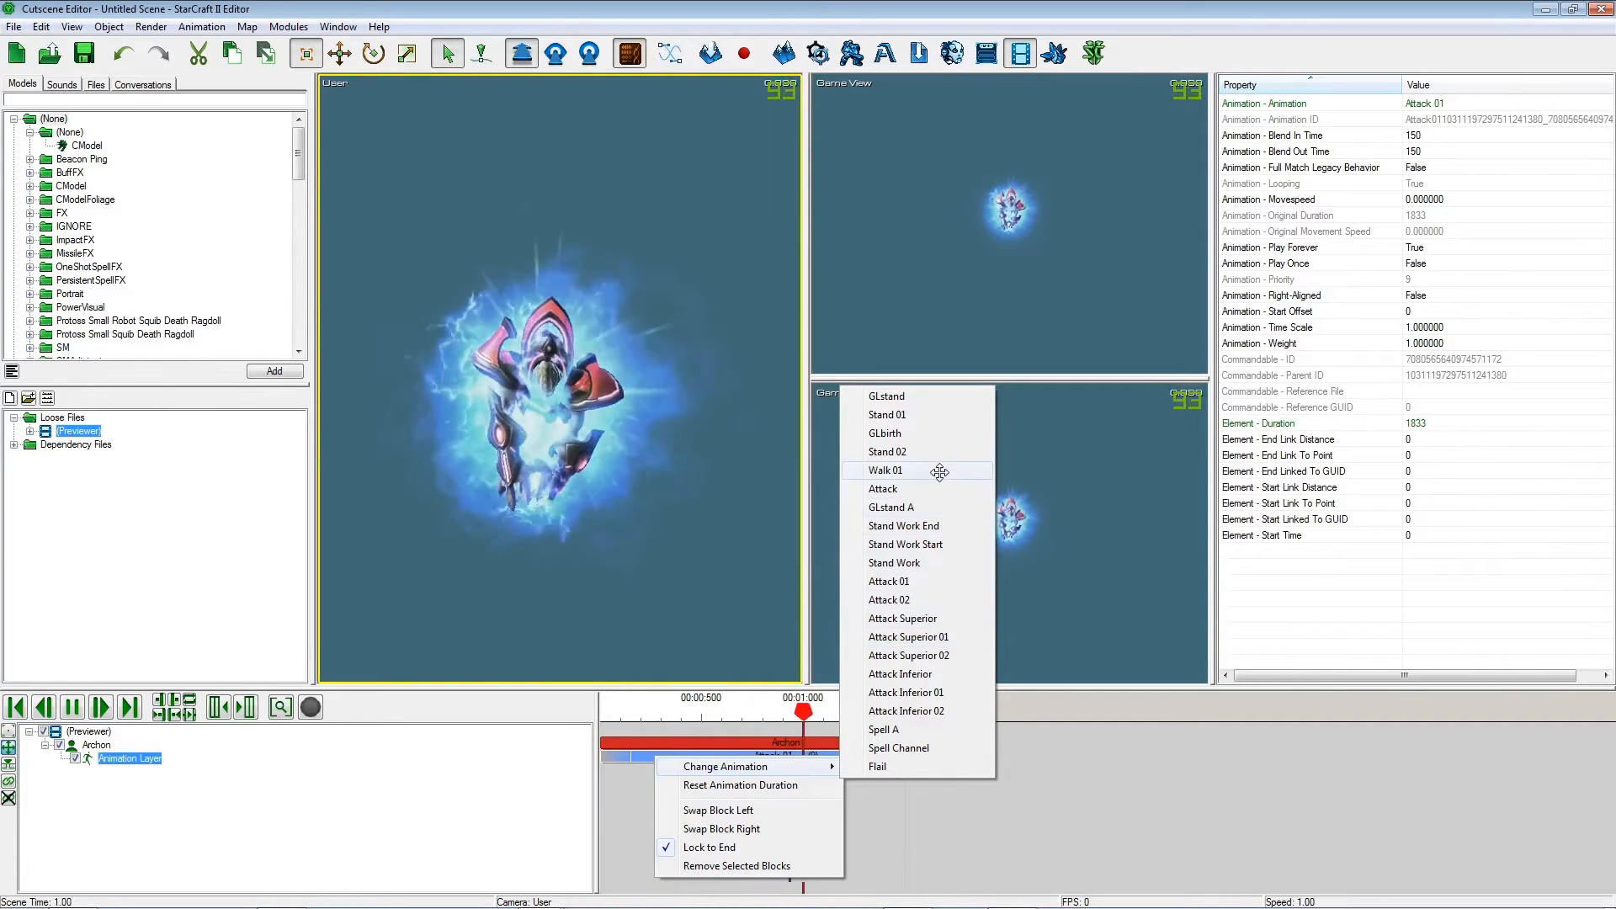
click(926, 545)
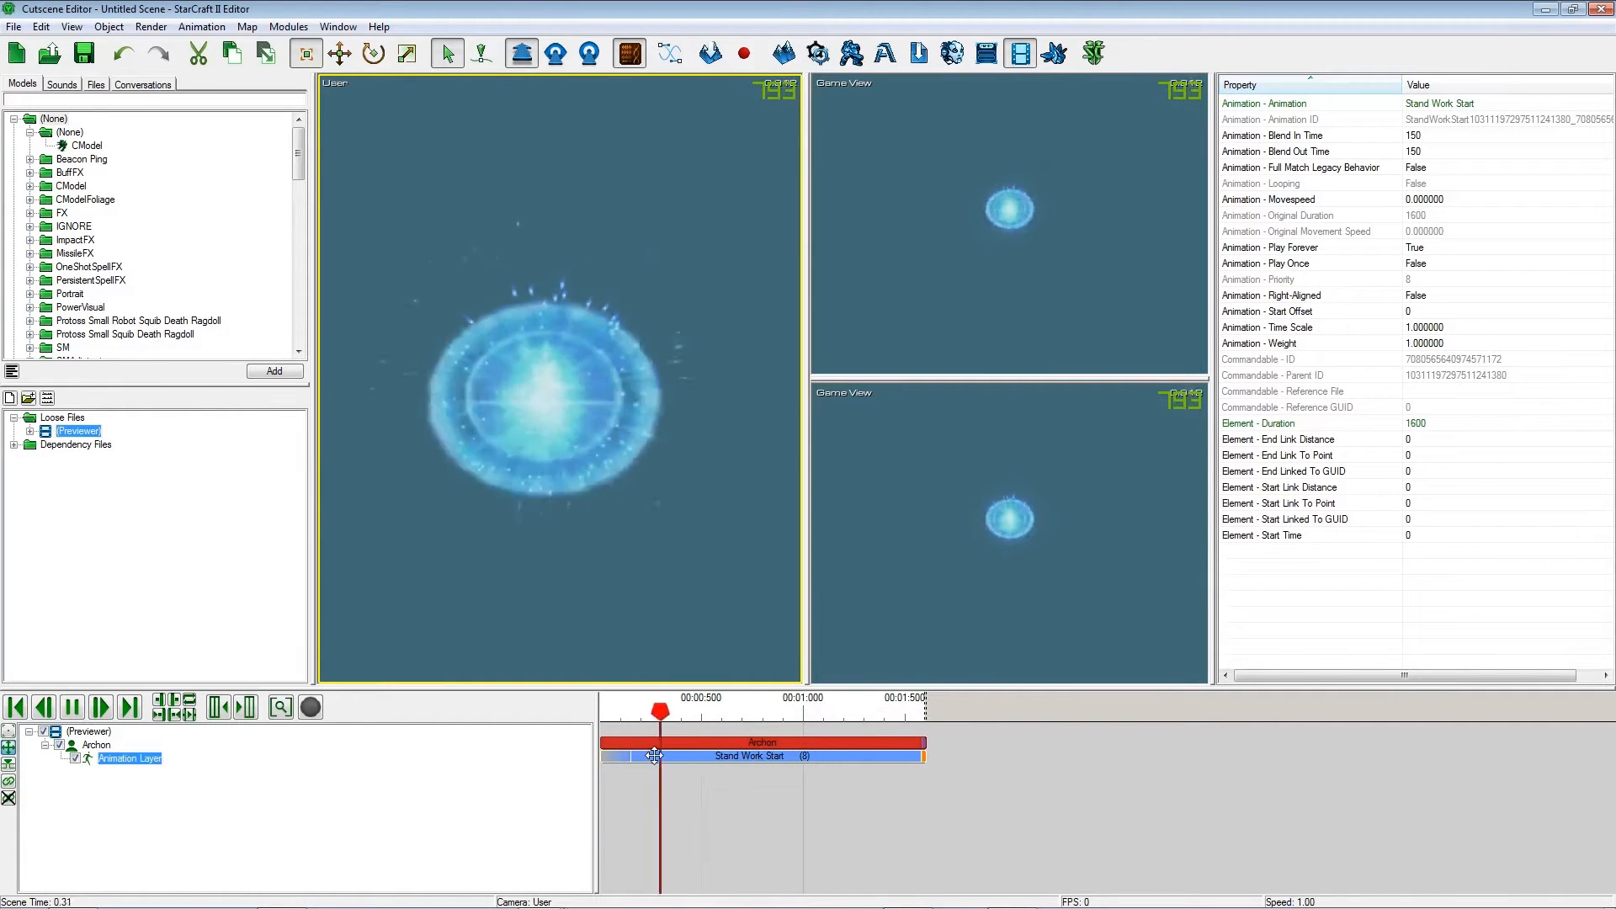
right_click(654, 756)
mouse_move(792, 766)
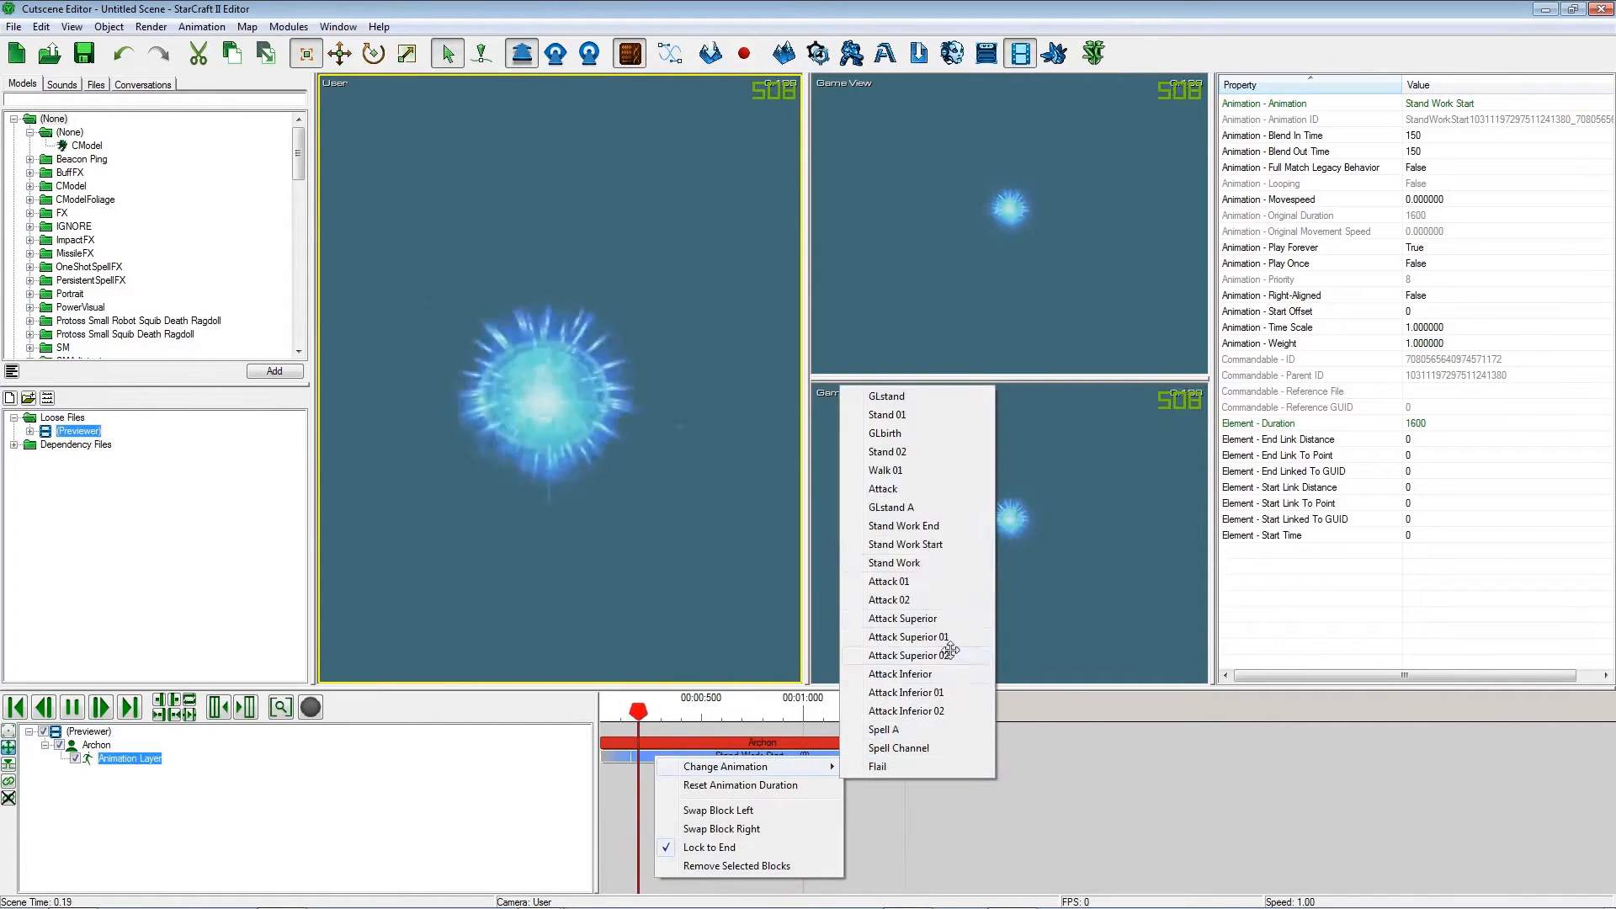
click(951, 564)
Preview the Archon's Stand Work End animation and pause the playback partway through.
right_click(653, 757)
mouse_move(791, 767)
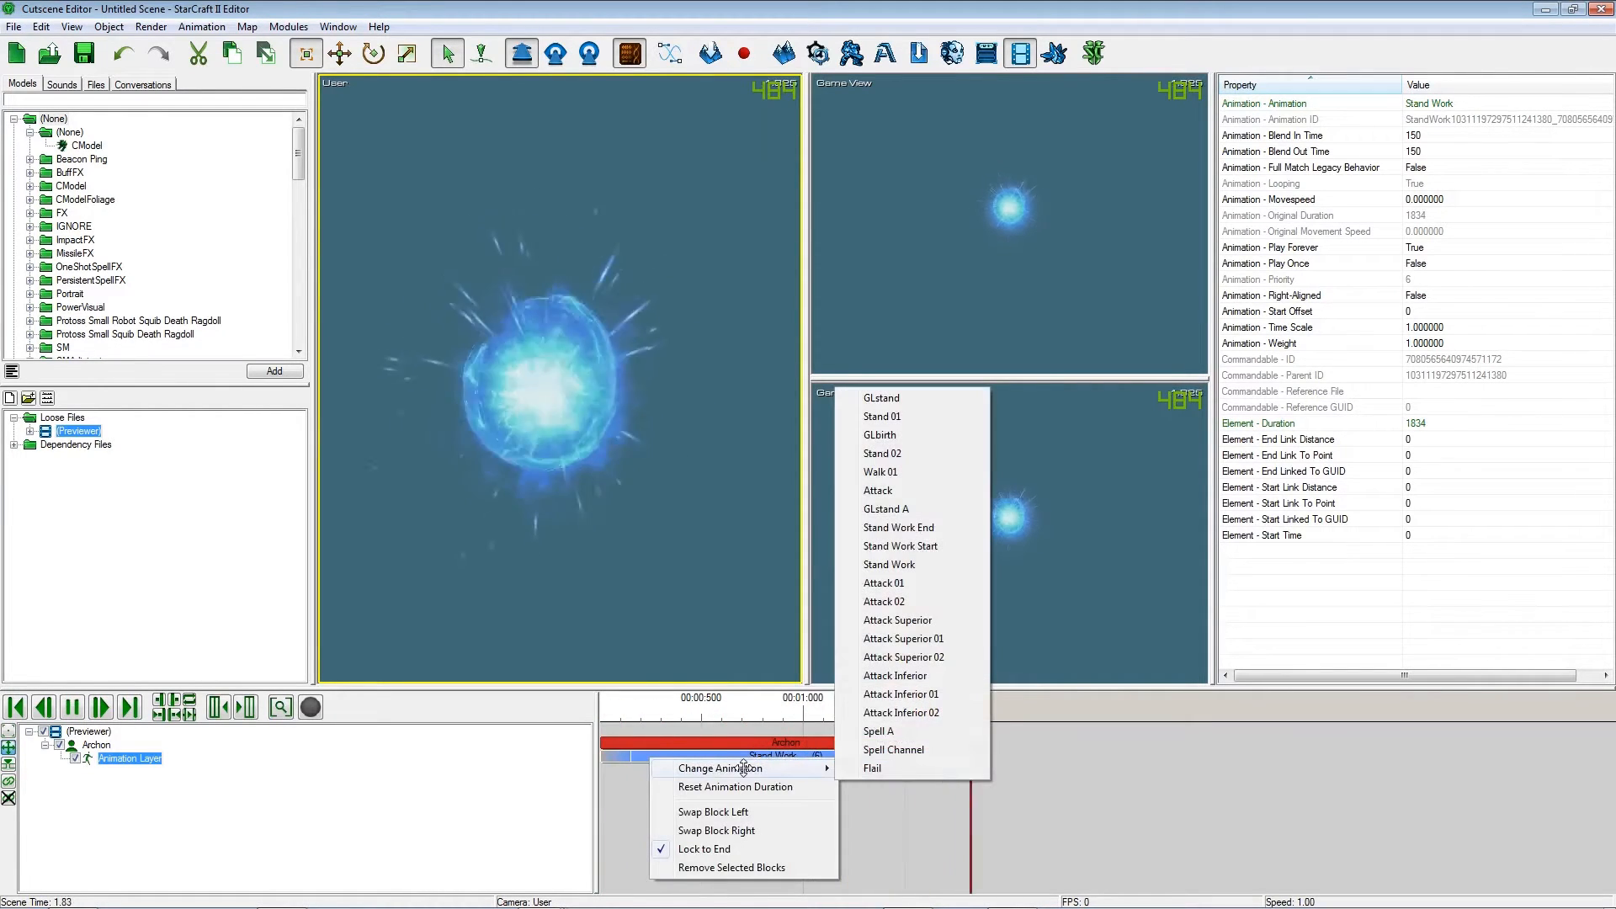
click(926, 528)
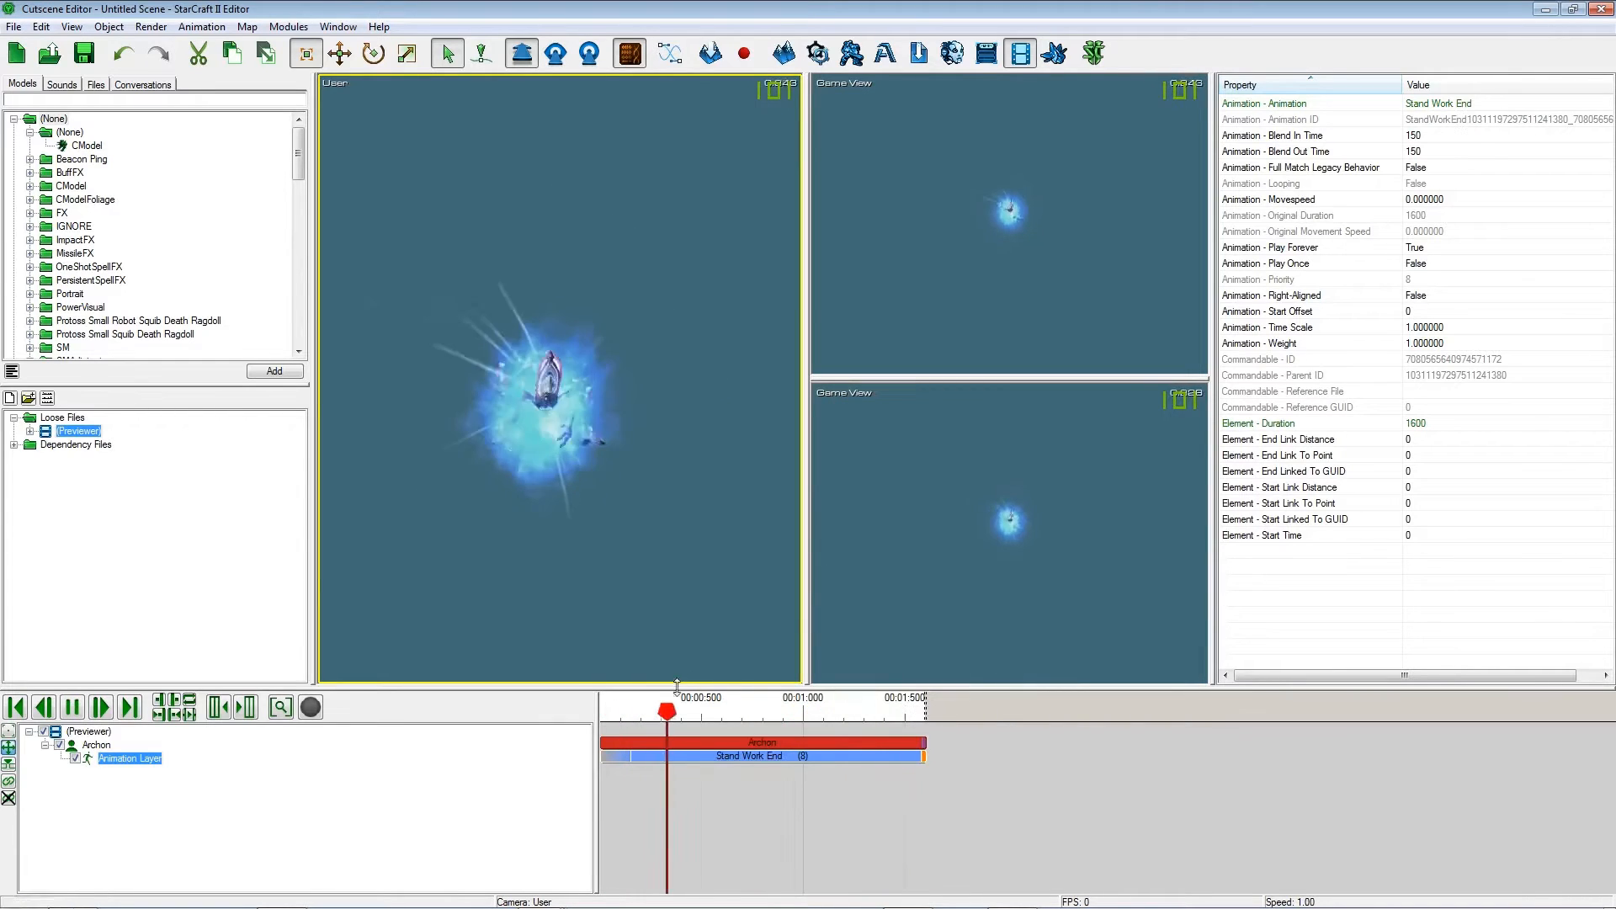
click(73, 708)
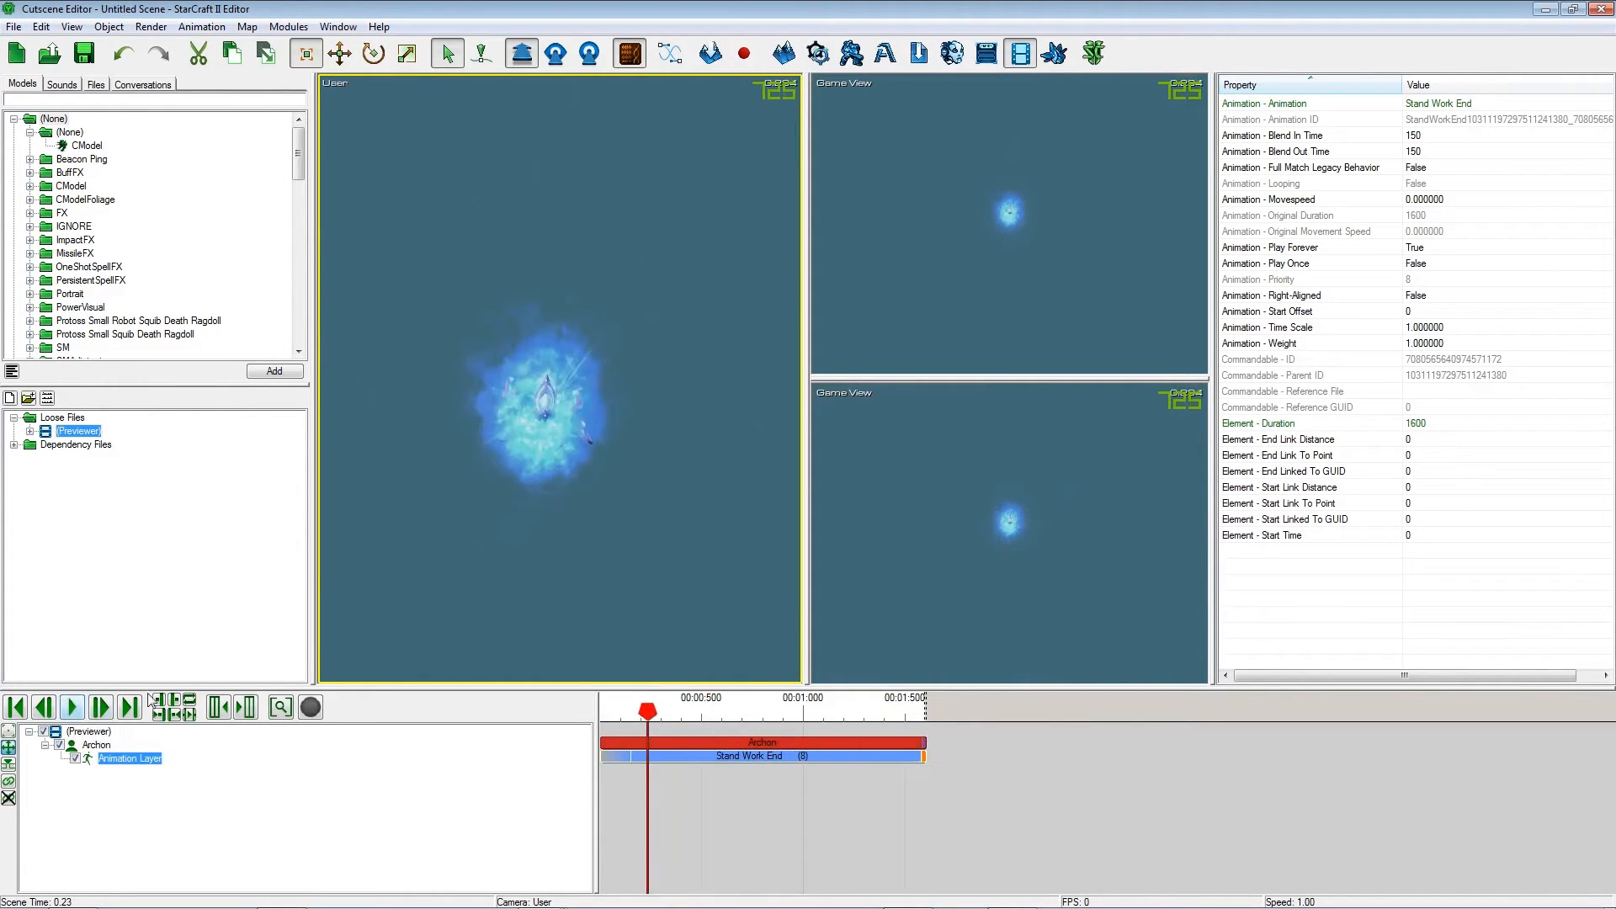
click(72, 708)
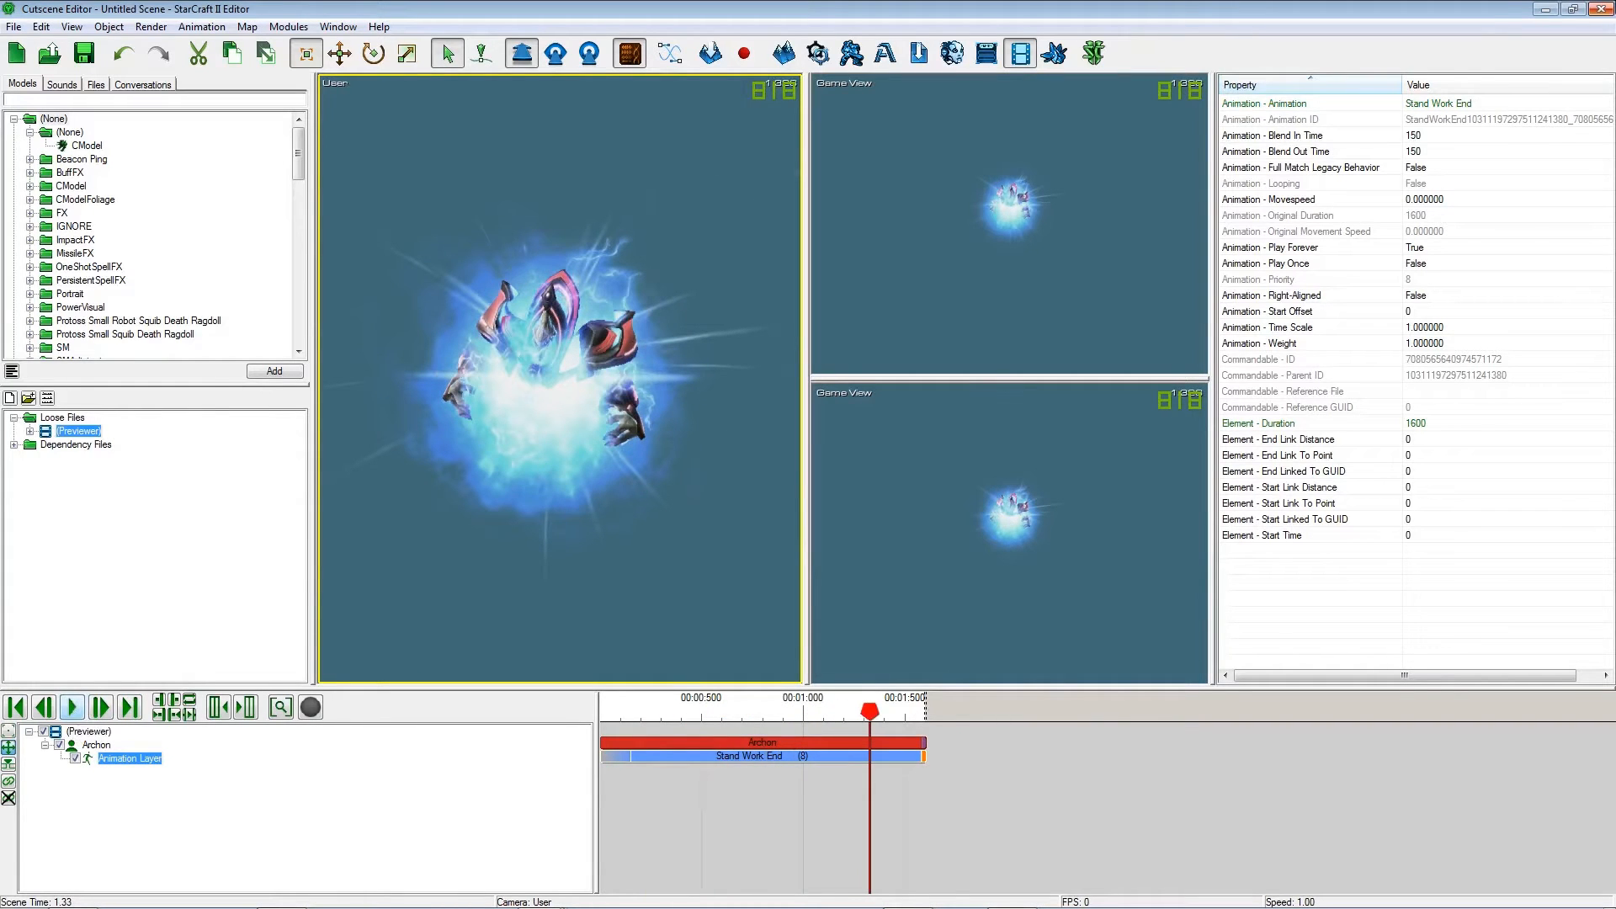
Return to the Data editor, cancel the Archon model preview and open the events of the Archon actor.
click(1545, 11)
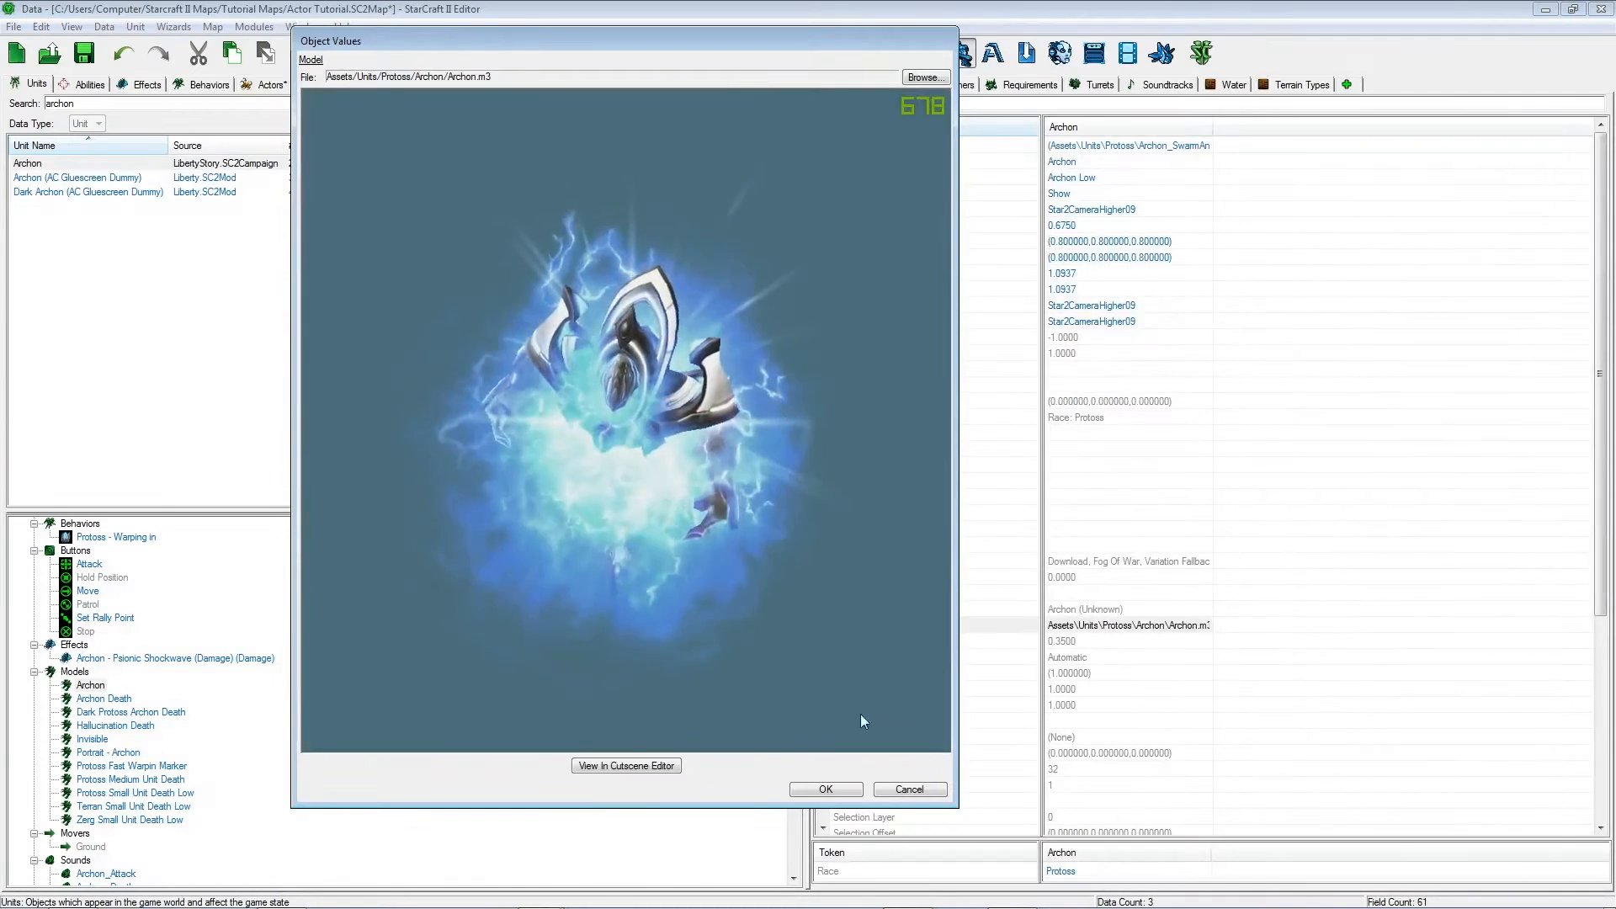
click(920, 788)
scroll(109, 686, up, 4)
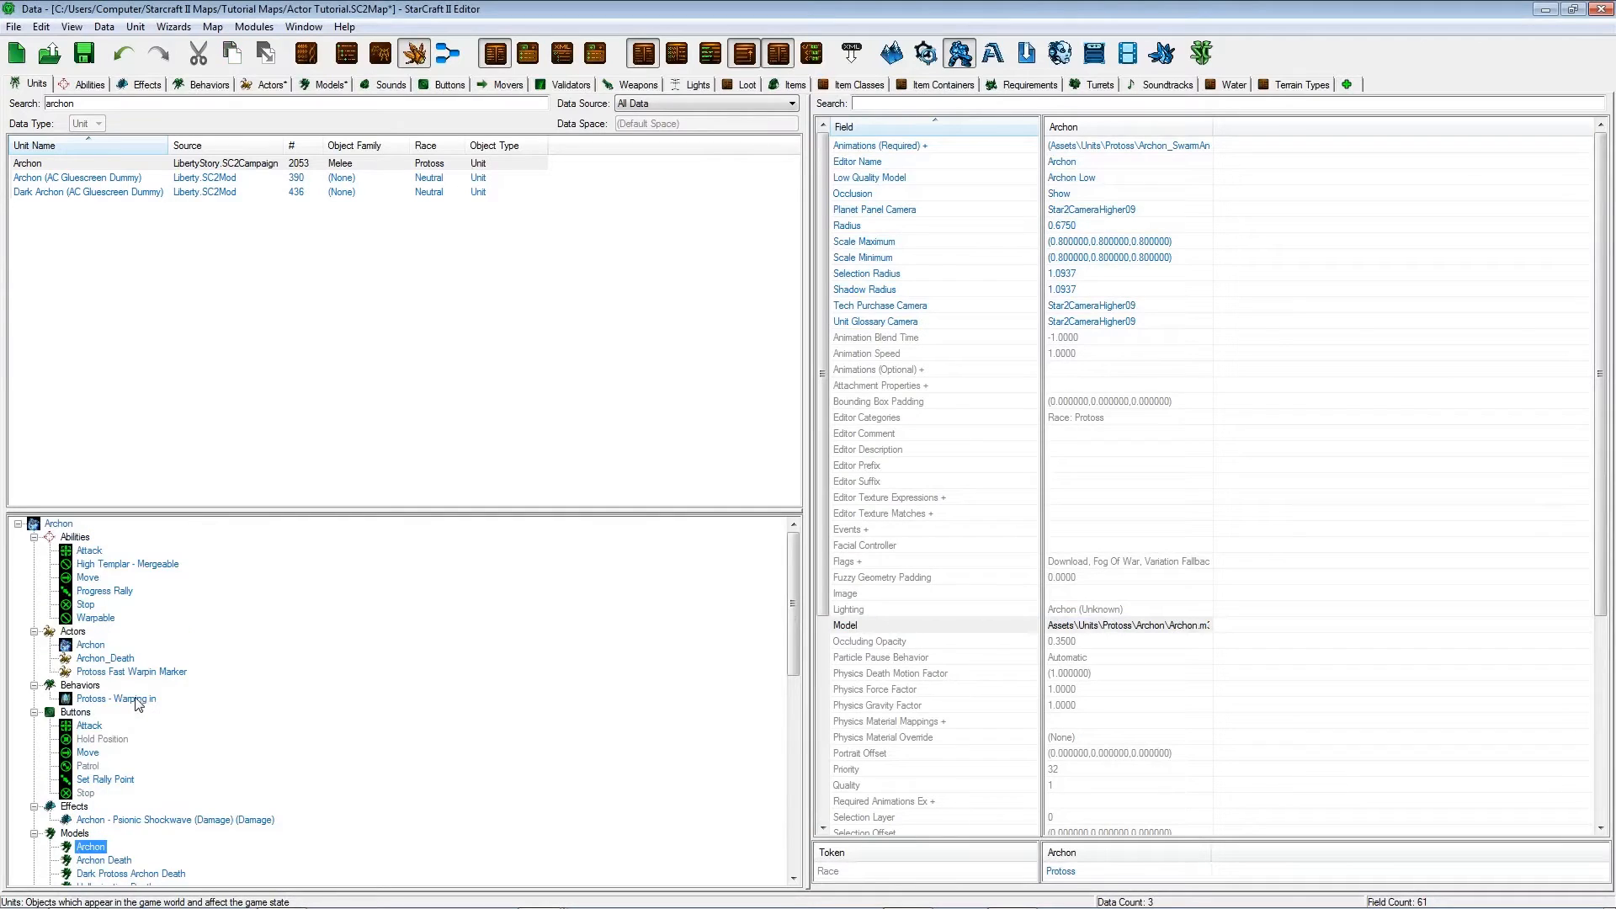
click(91, 645)
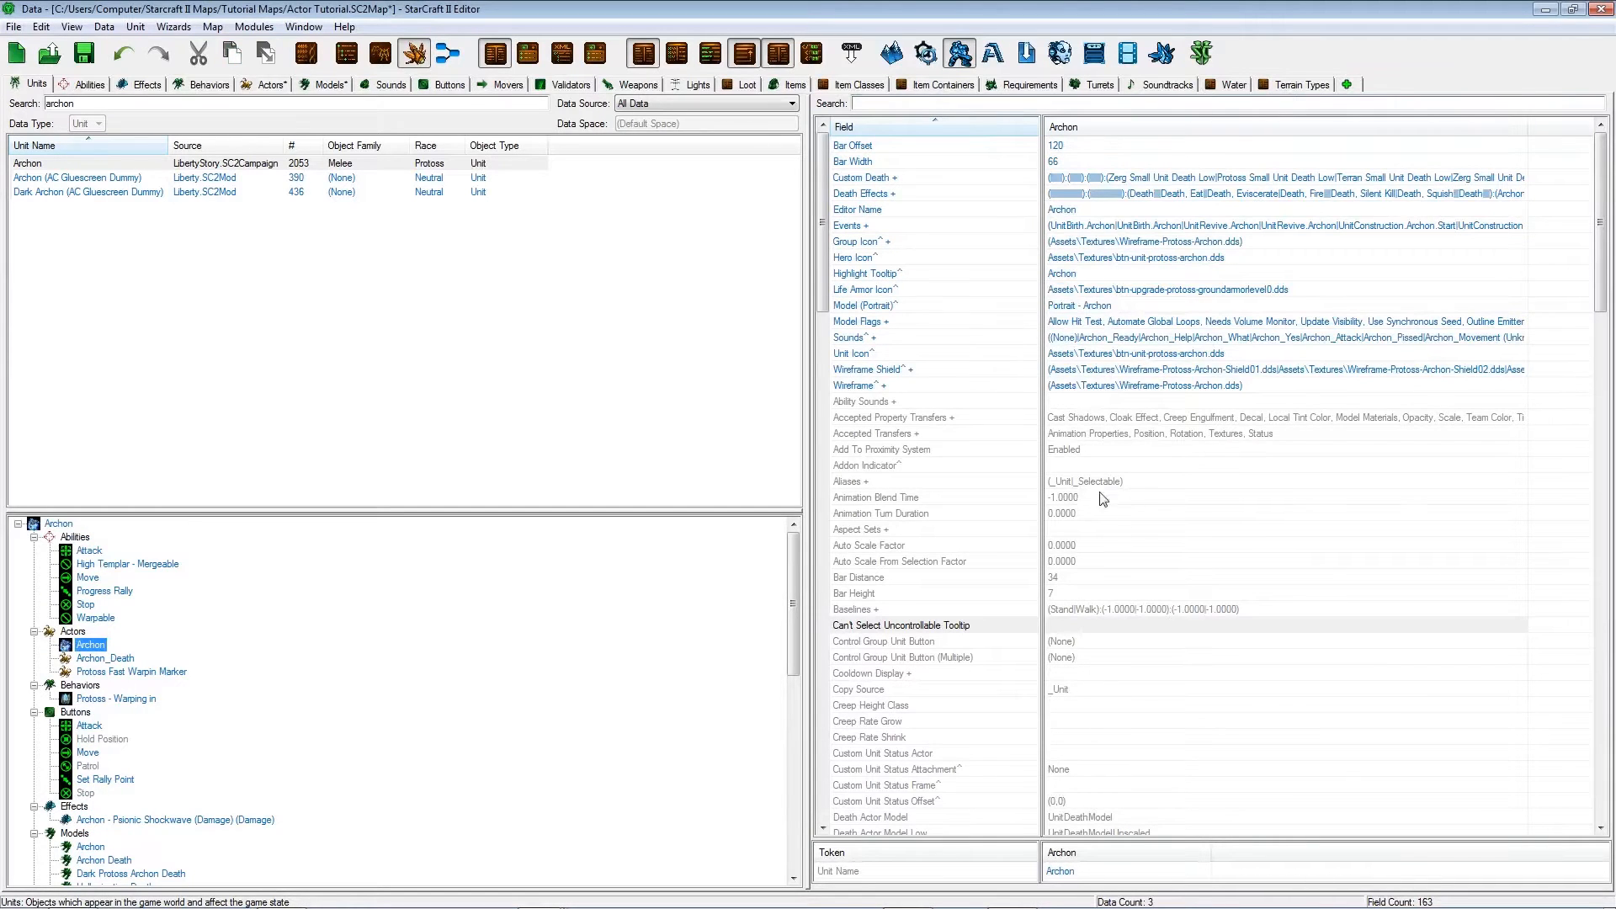
scroll(1103, 499, down, 12)
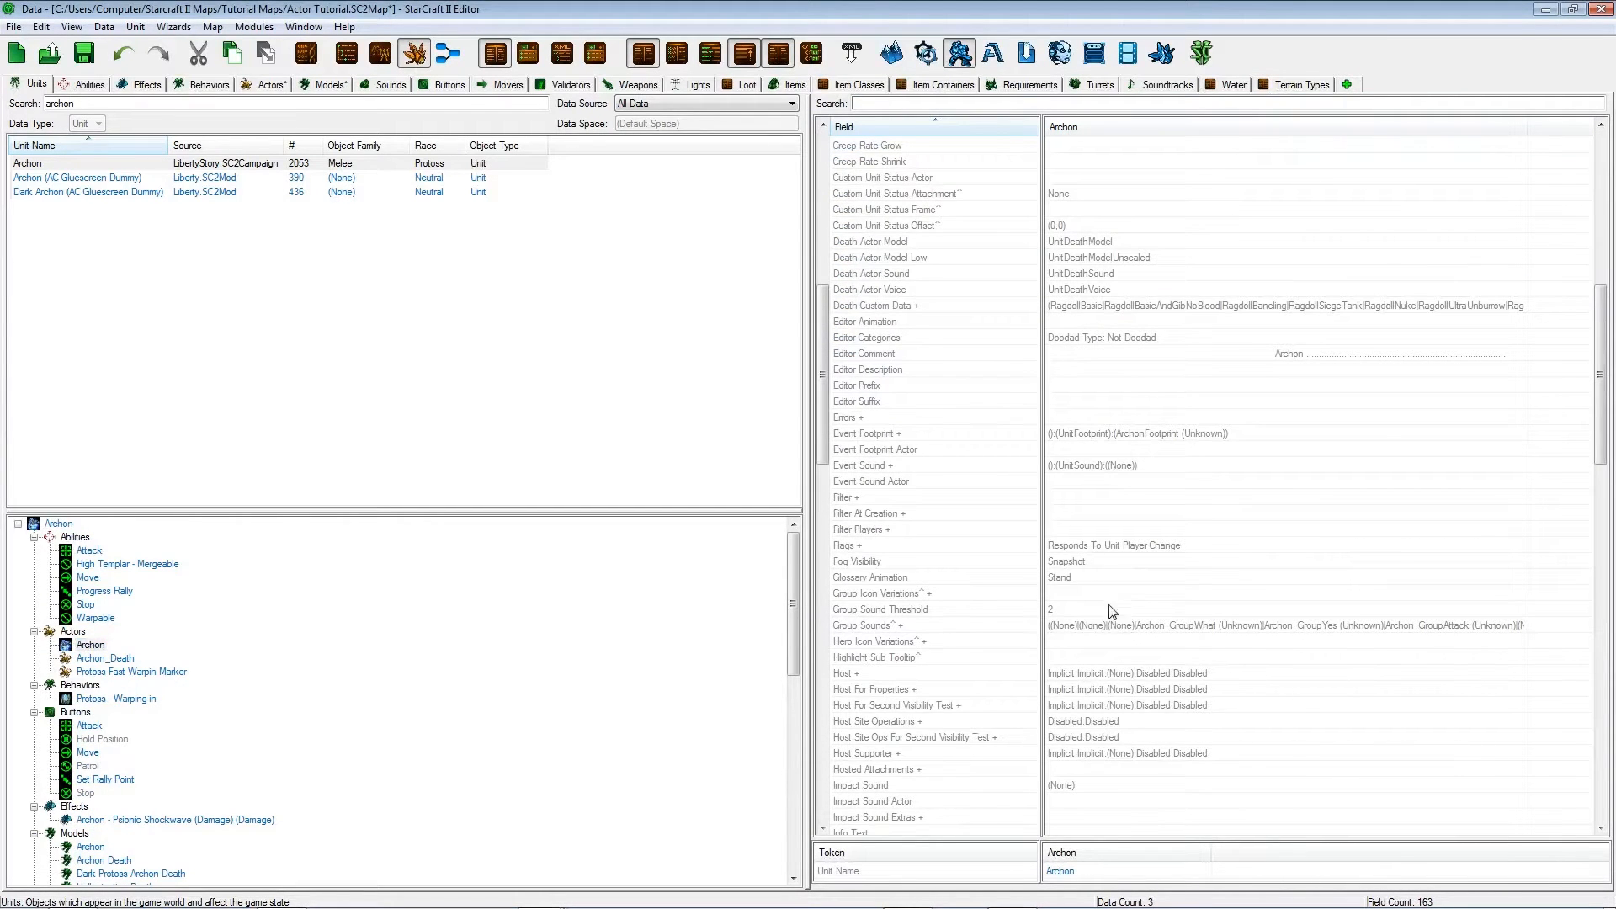
scroll(1129, 551, up, 1)
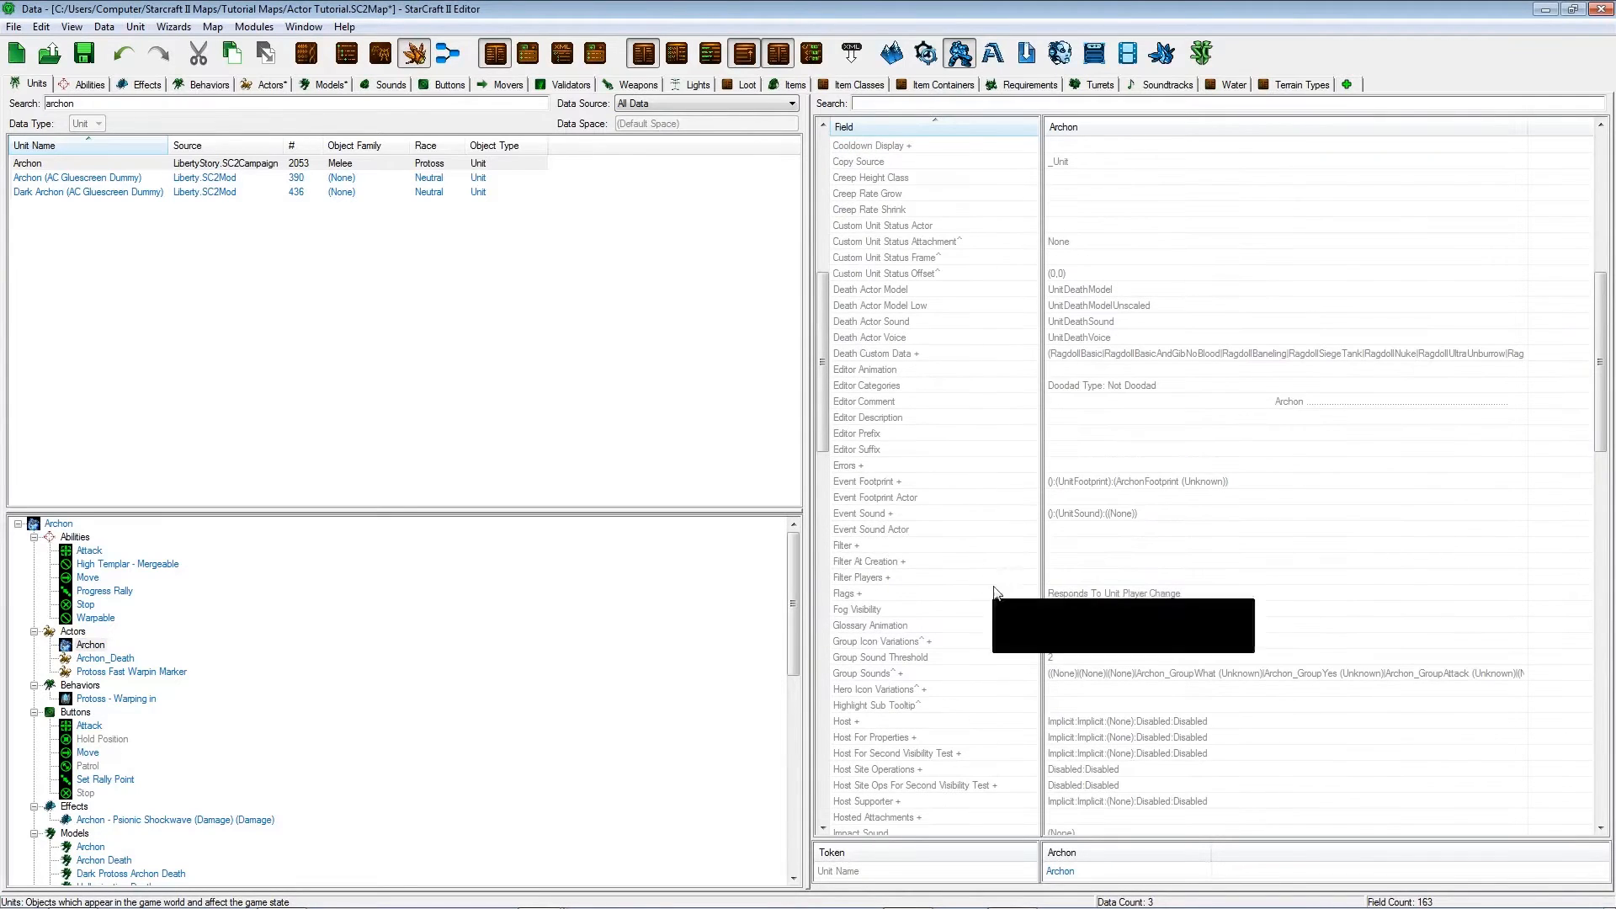
scroll(1095, 537, up, 11)
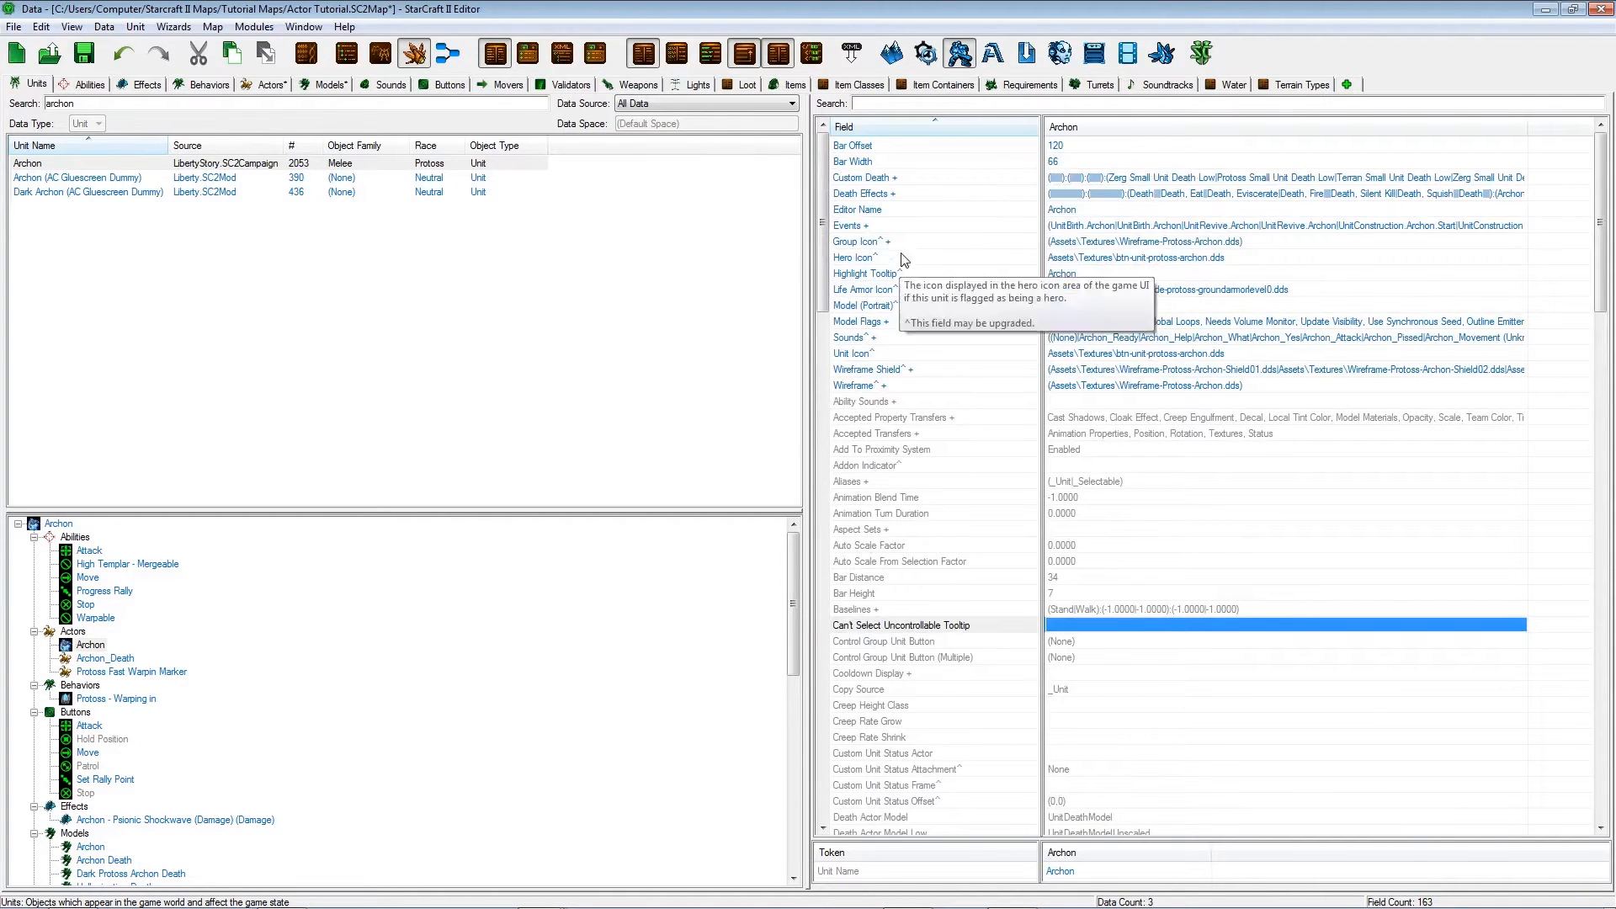
click(1160, 227)
click(1161, 227)
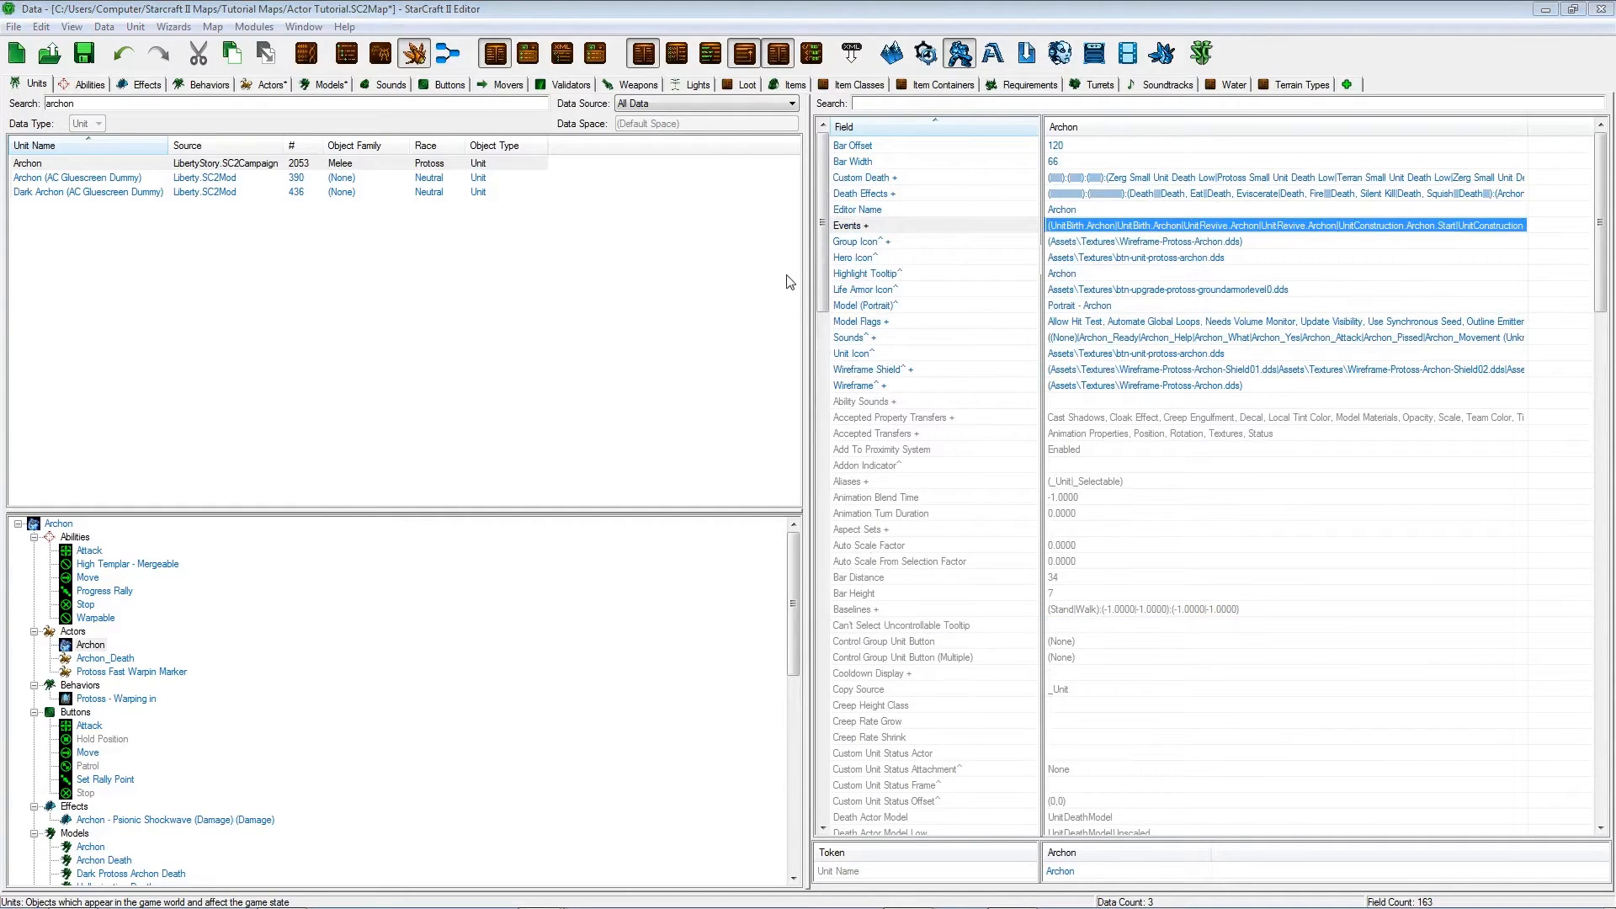
Add a new event to the Archon actor and set its message type to Unit Birth.
right_click(527, 706)
click(557, 716)
click(759, 87)
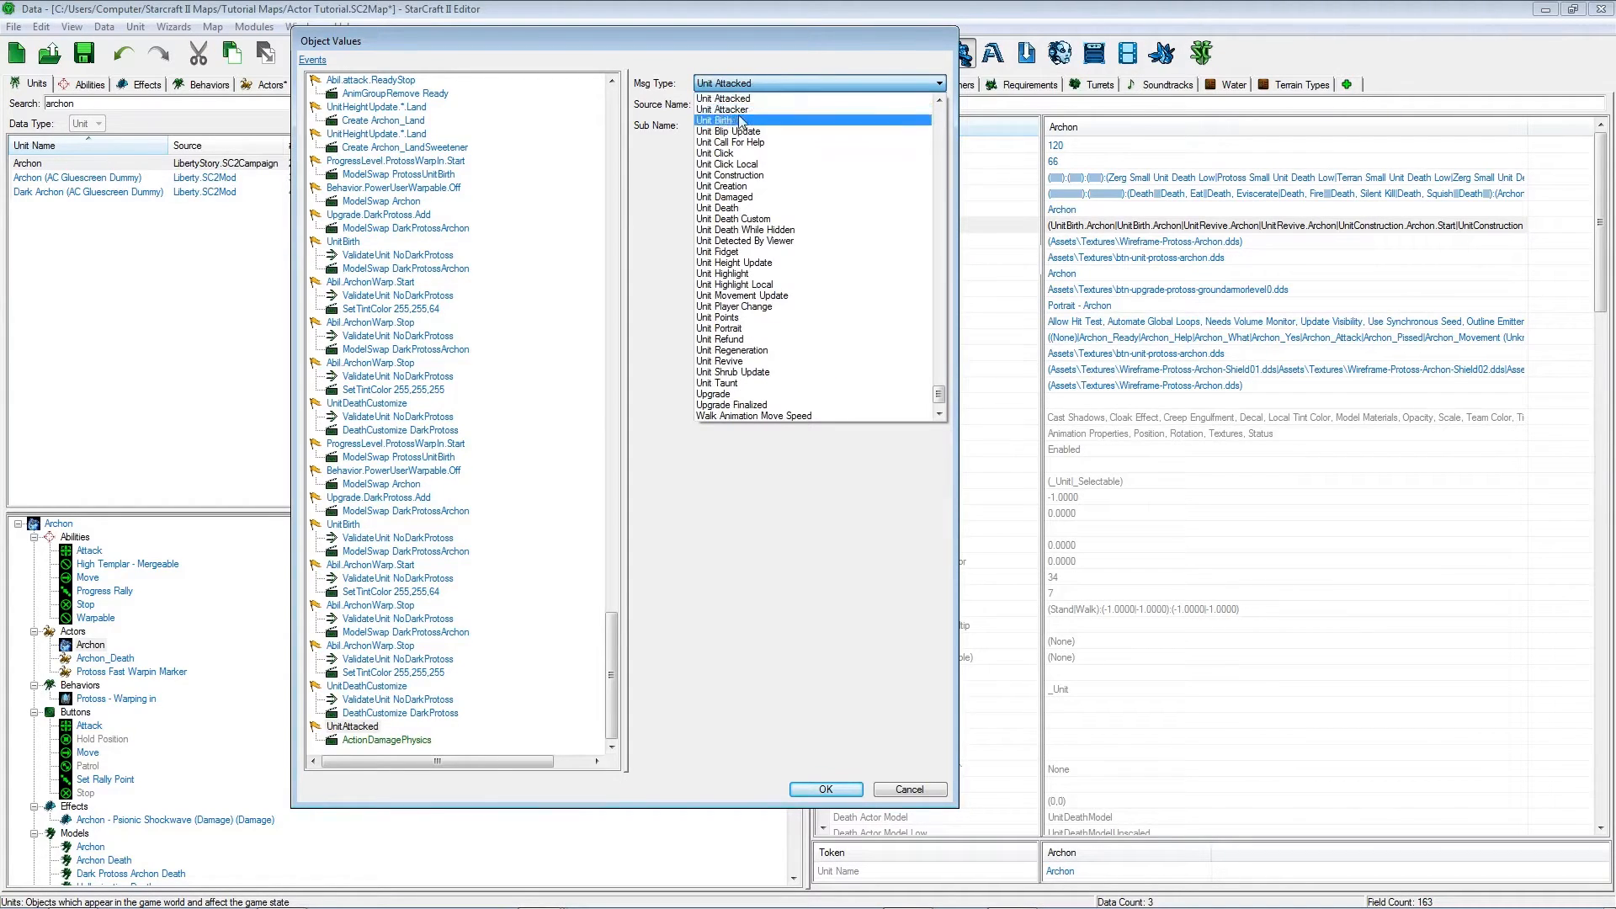
click(739, 122)
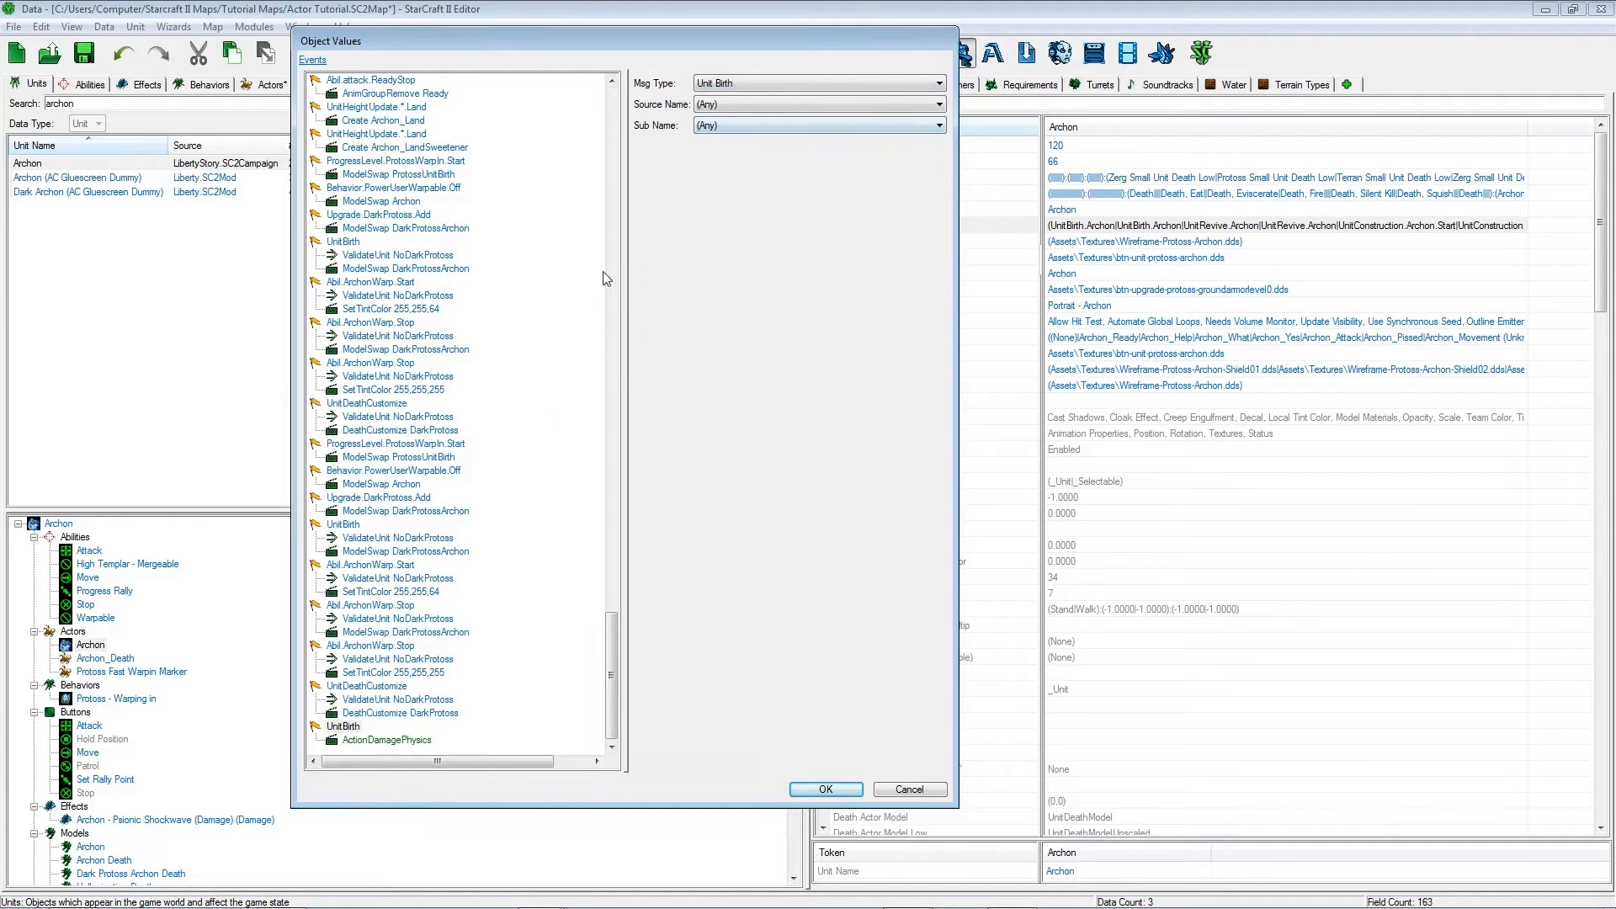
Change the action under the new Unit Birth event to Animation Bracket Start and set its name to BSD.
click(387, 740)
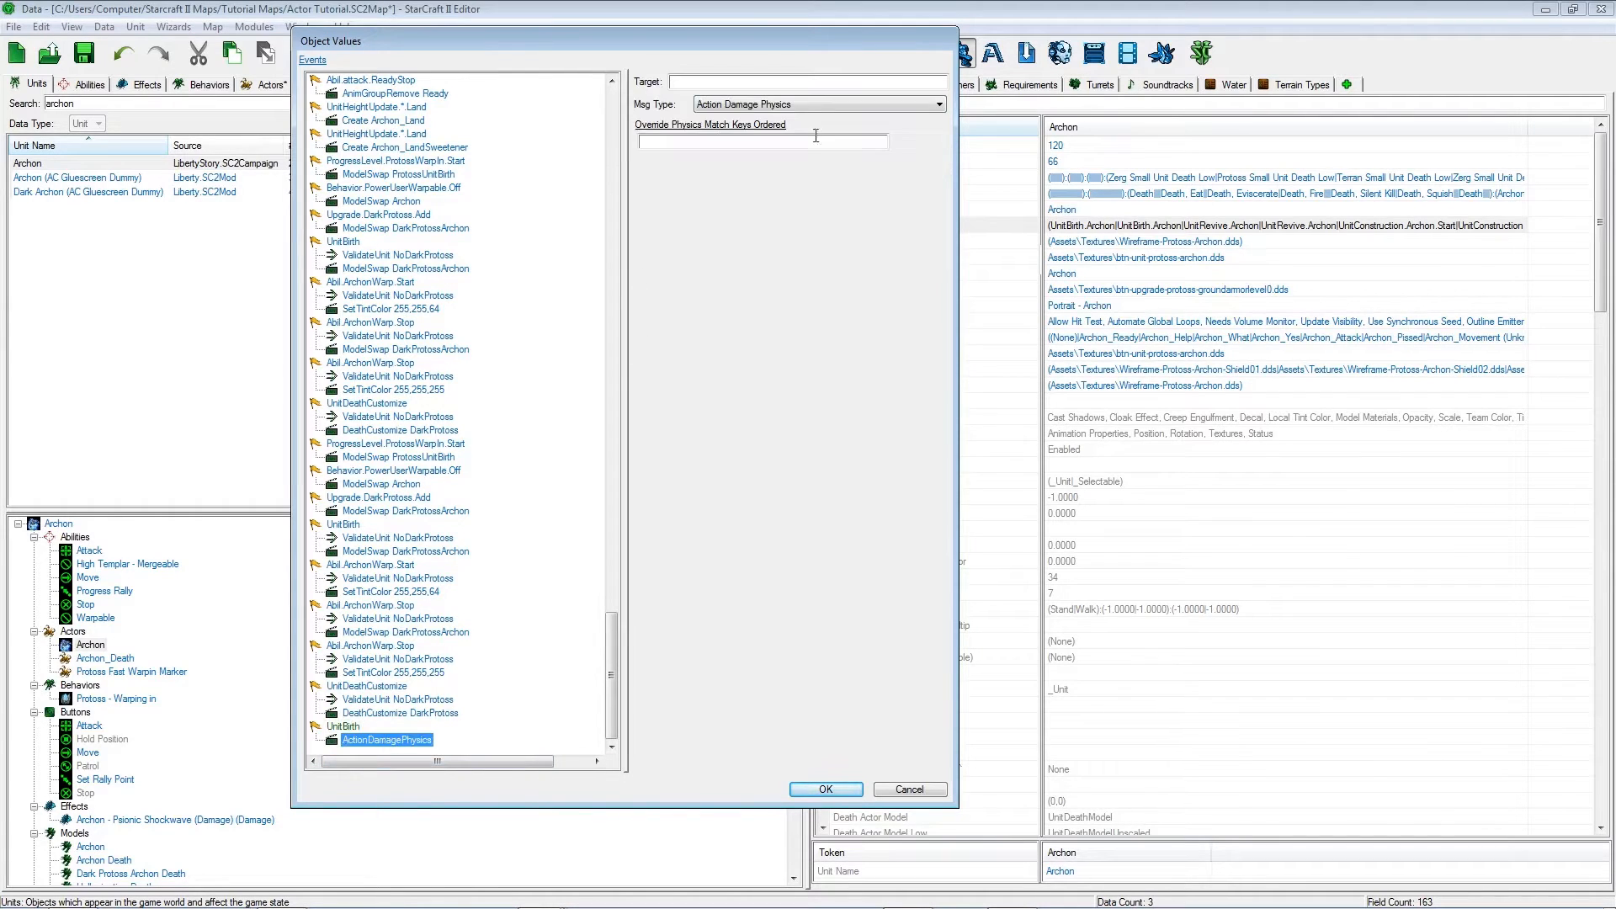
click(740, 104)
text(an)
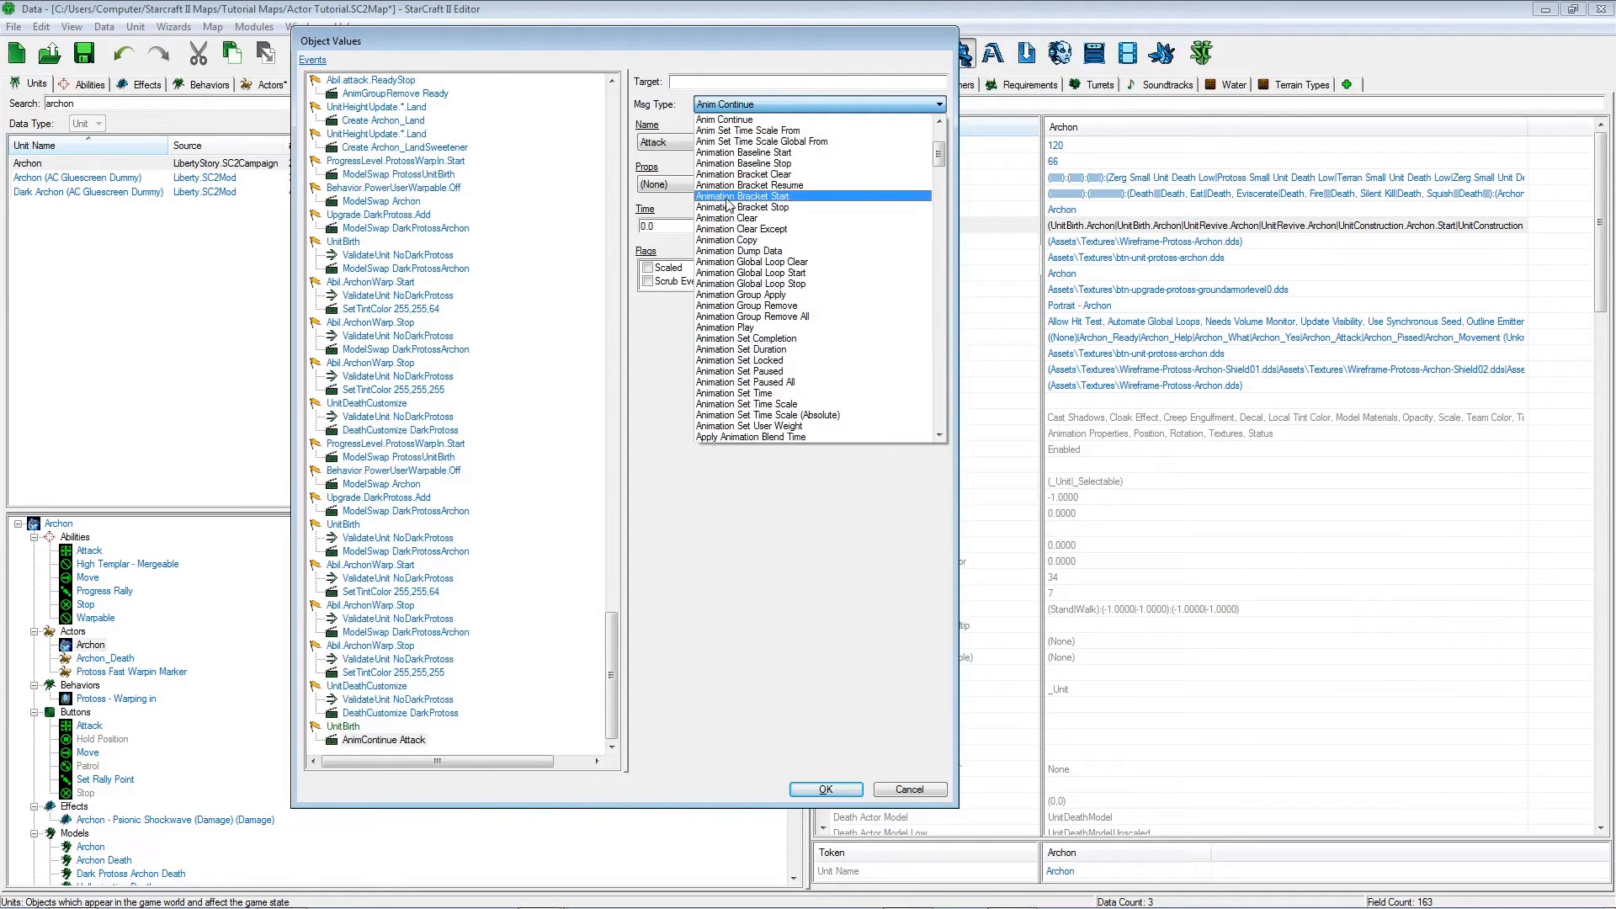
click(811, 201)
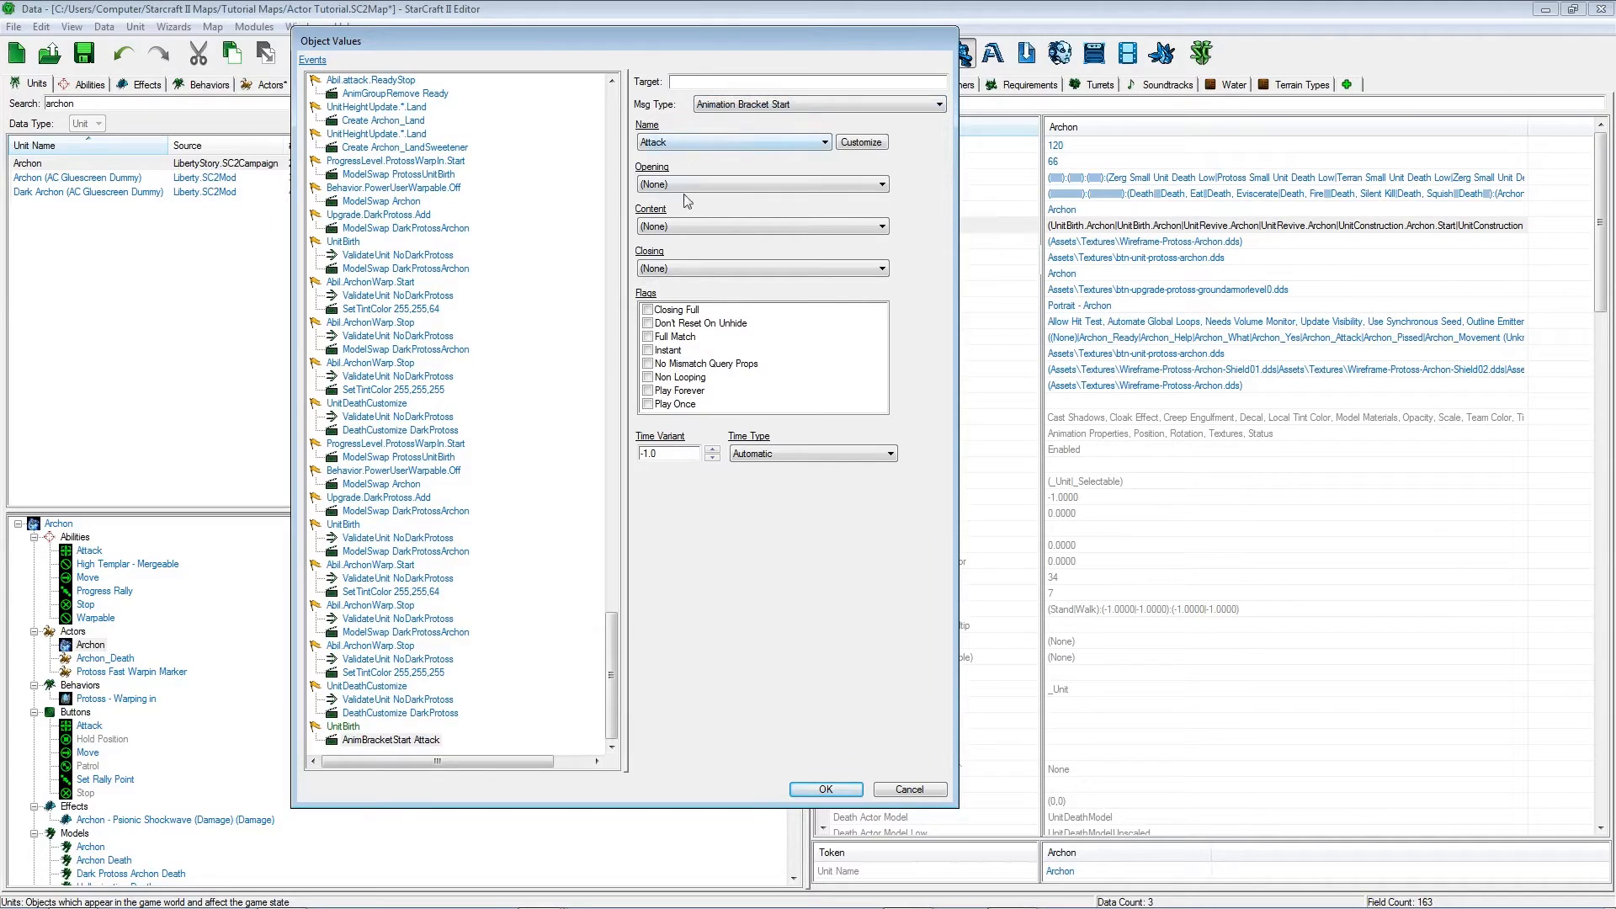
click(690, 141)
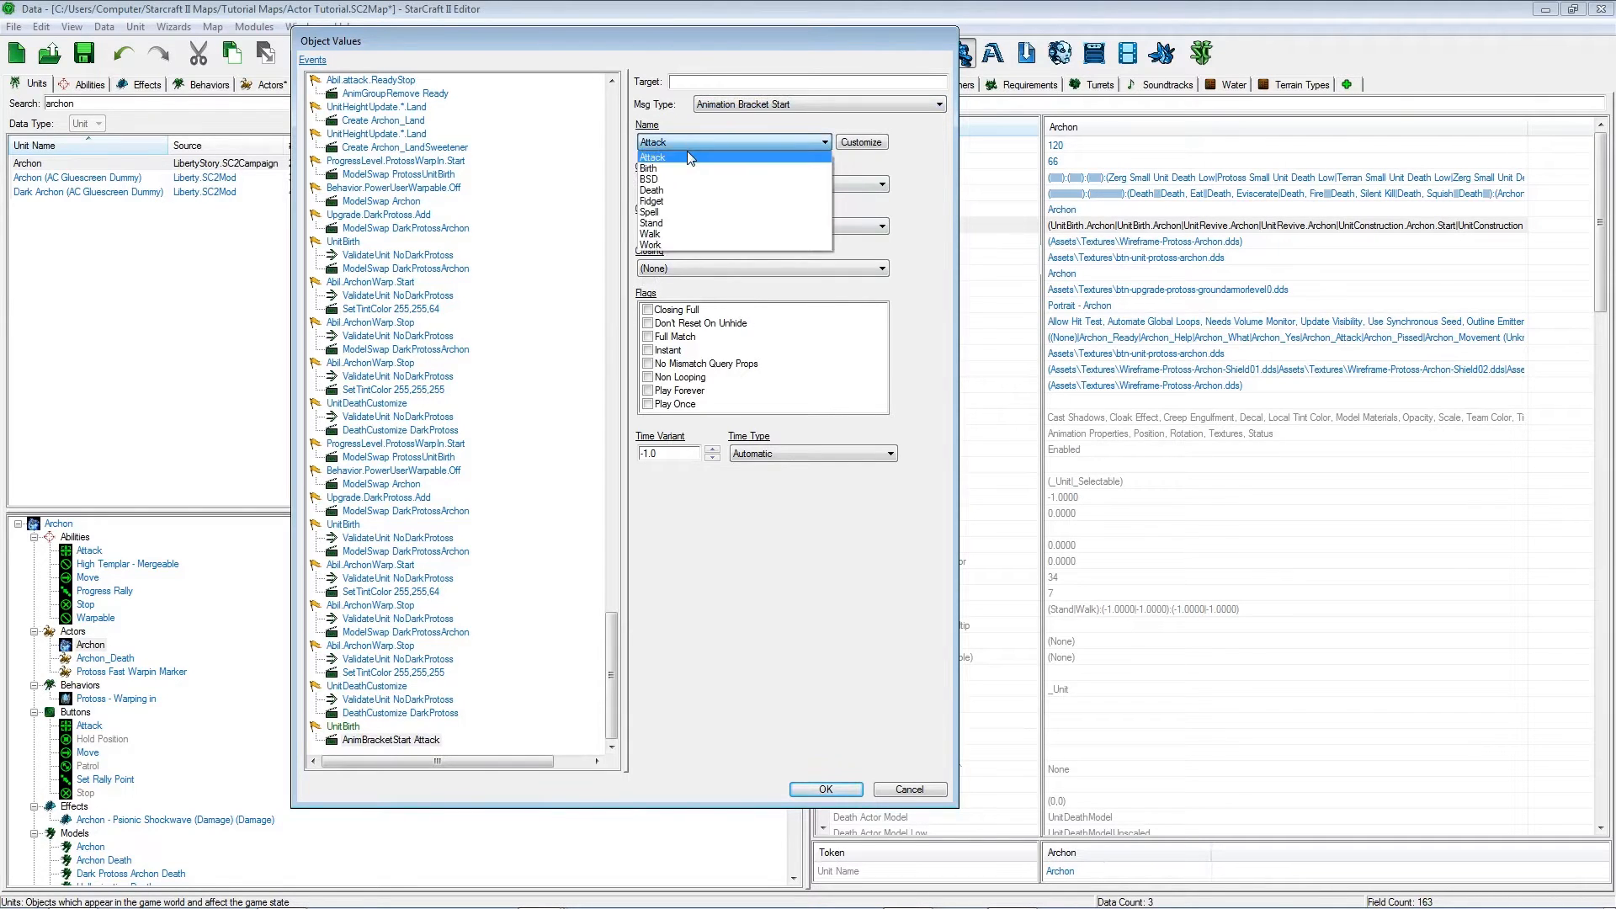
click(650, 179)
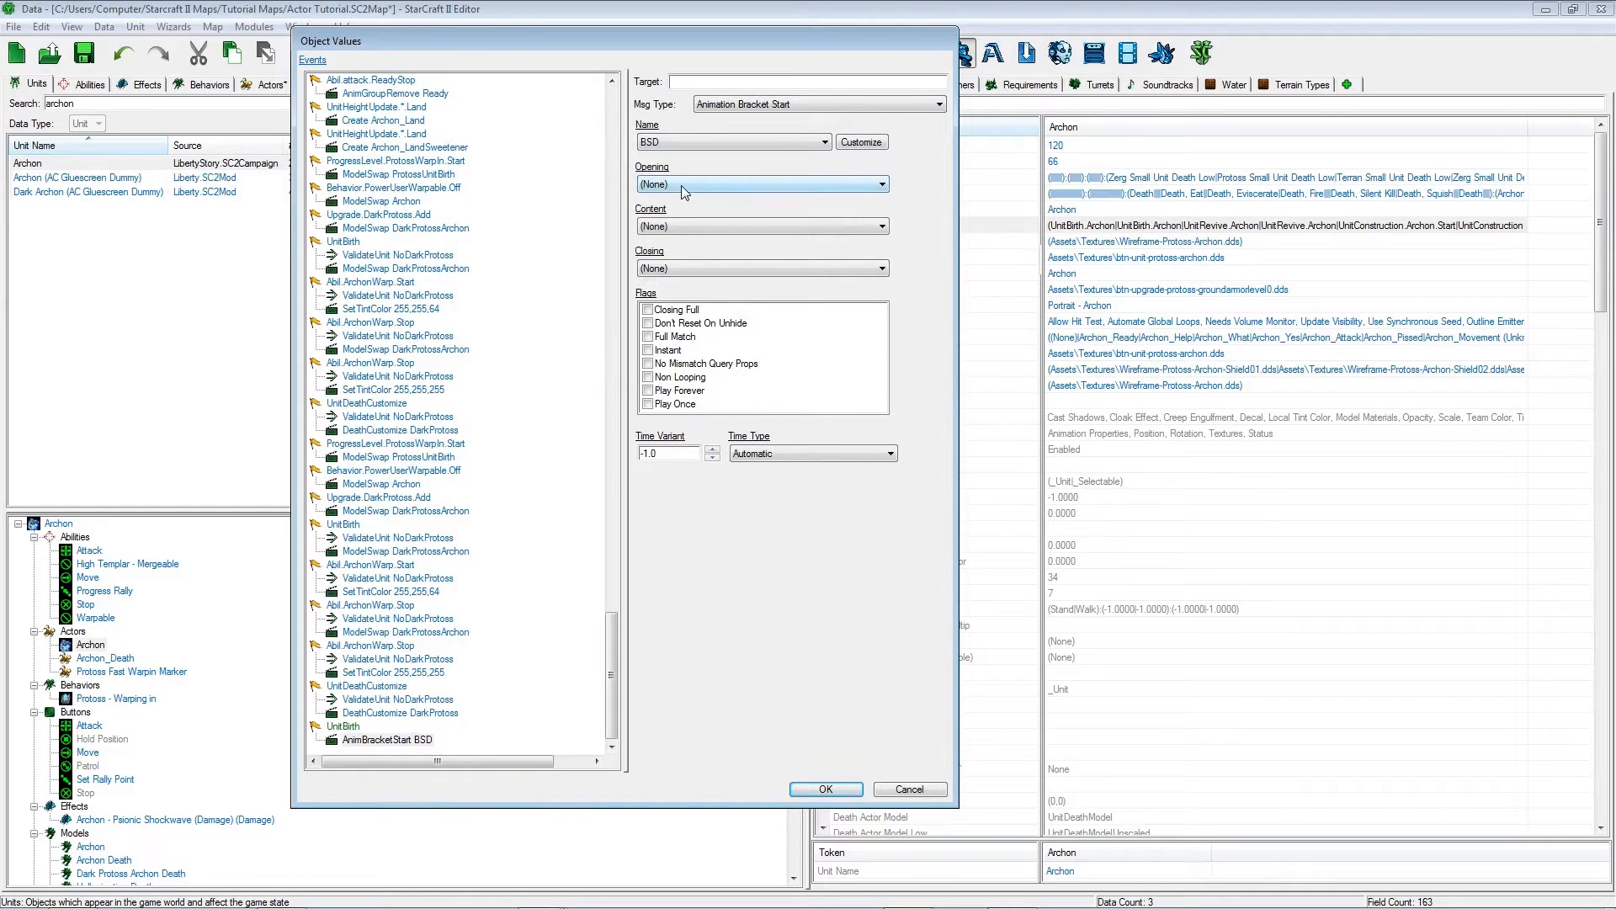
Set the opening animation of the BSD Animation Bracket Start action to Stand, Work, Start.
click(680, 185)
key(Down)
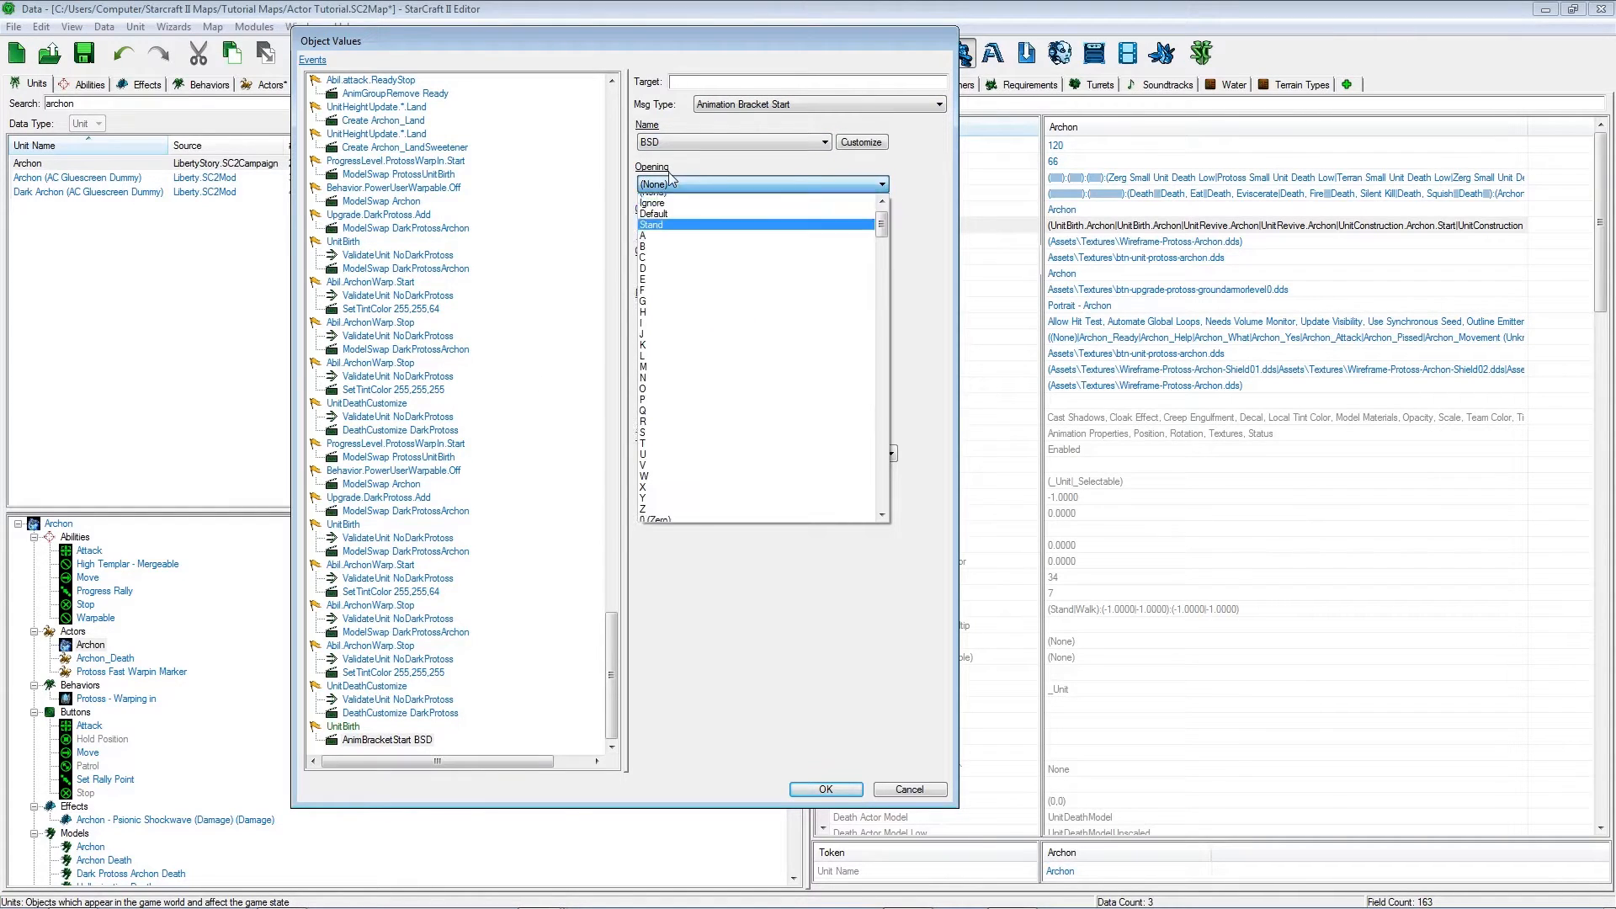
click(670, 178)
click(674, 206)
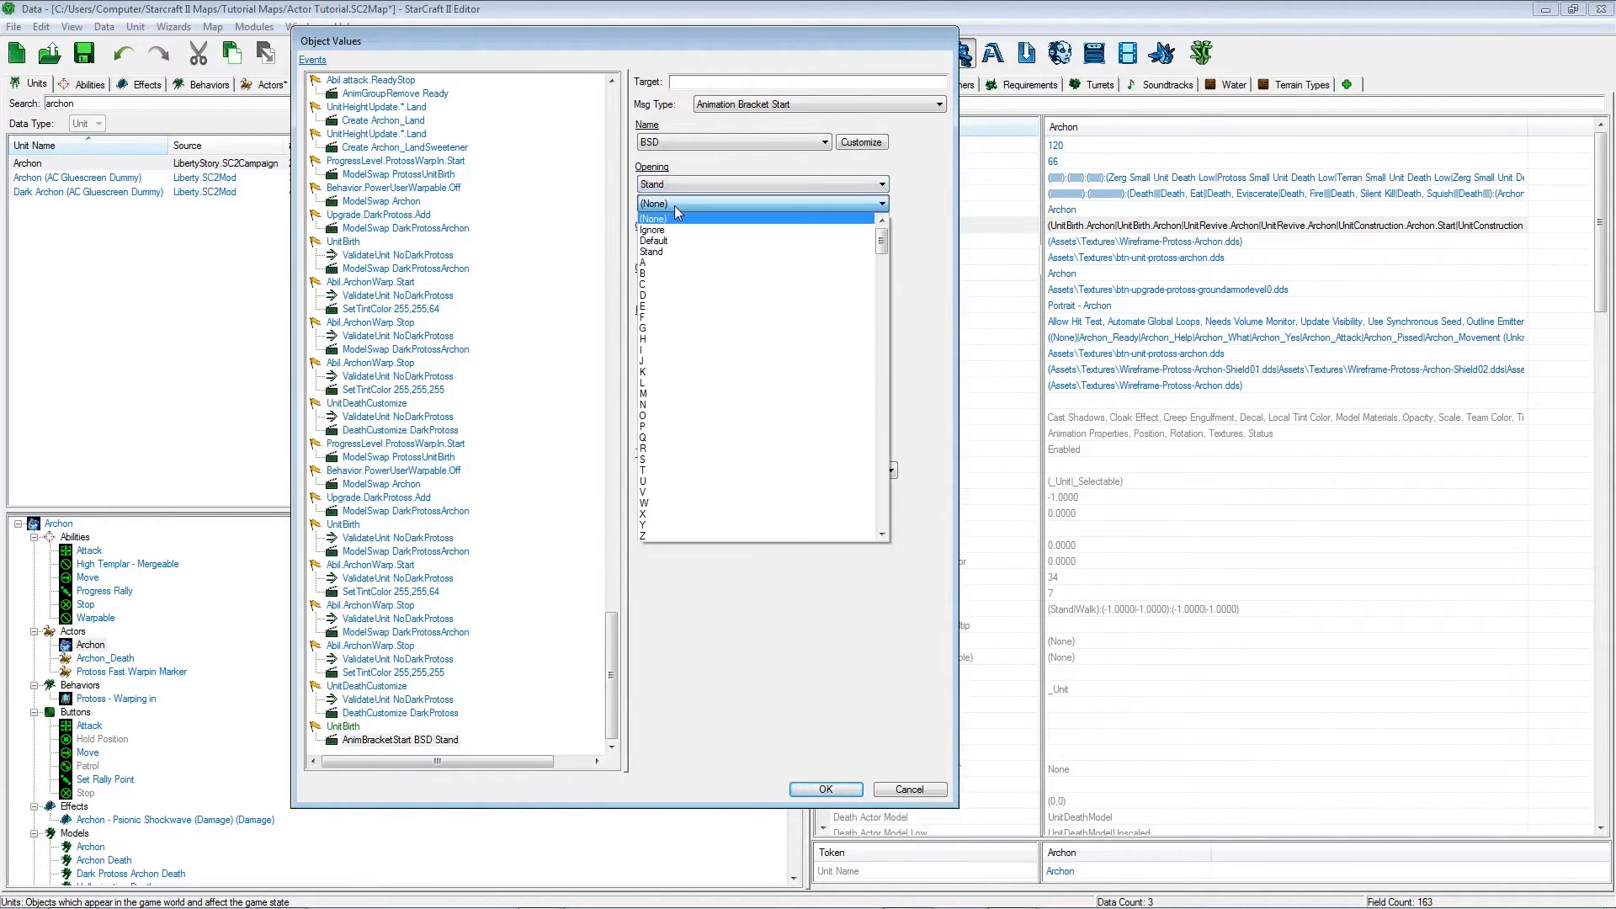
key(w)
key(o)
key(Return)
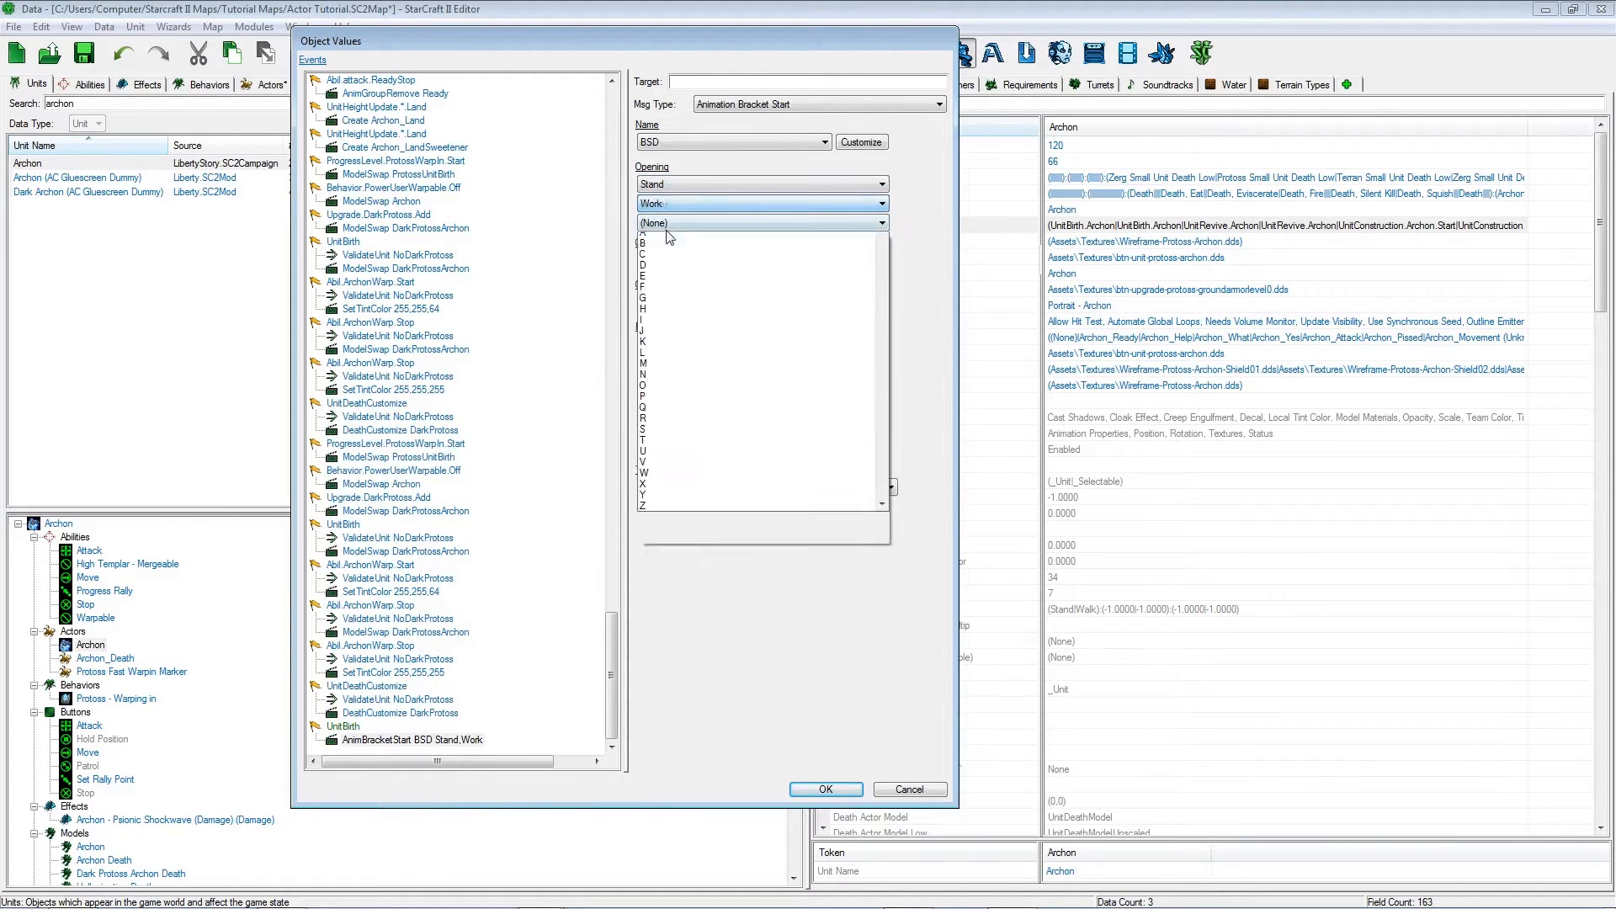
click(671, 223)
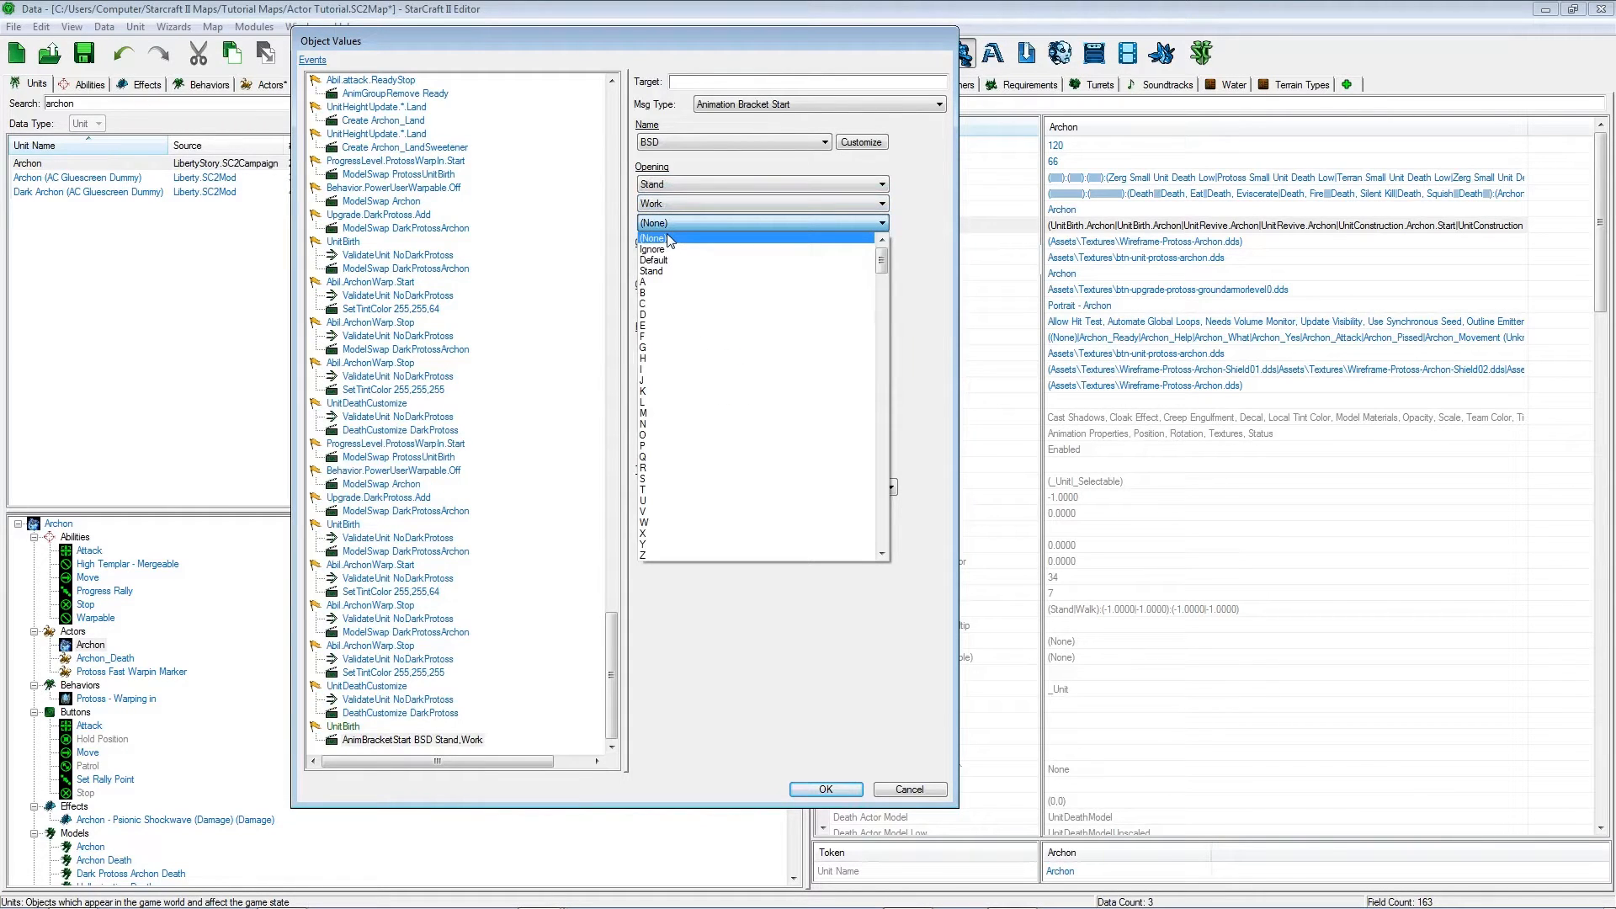
text(start)
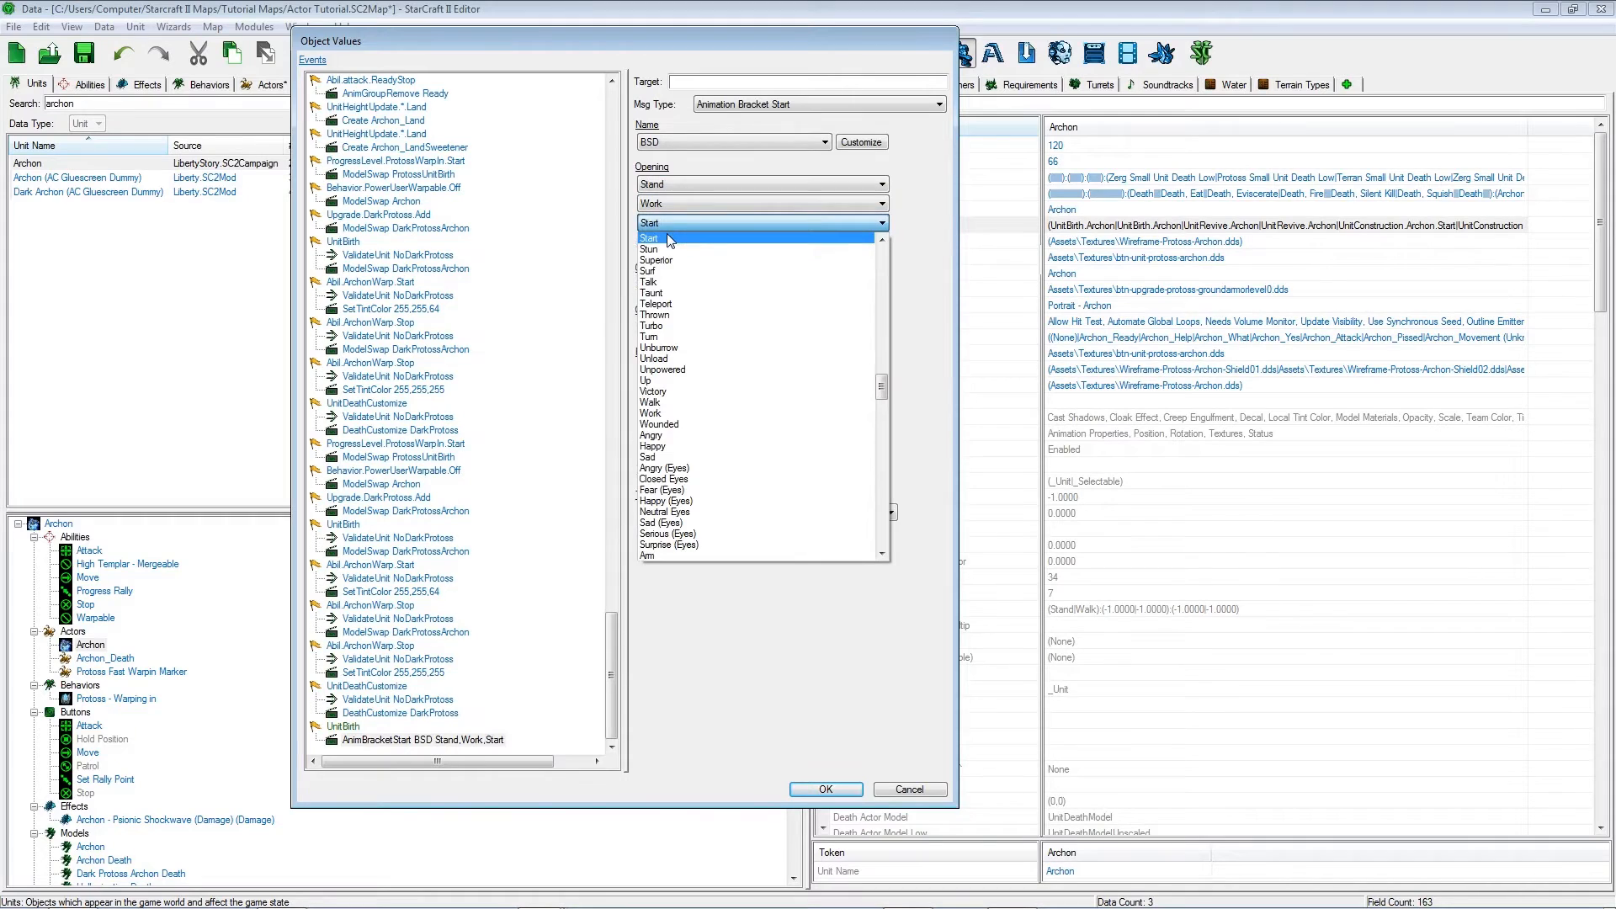
key(Return)
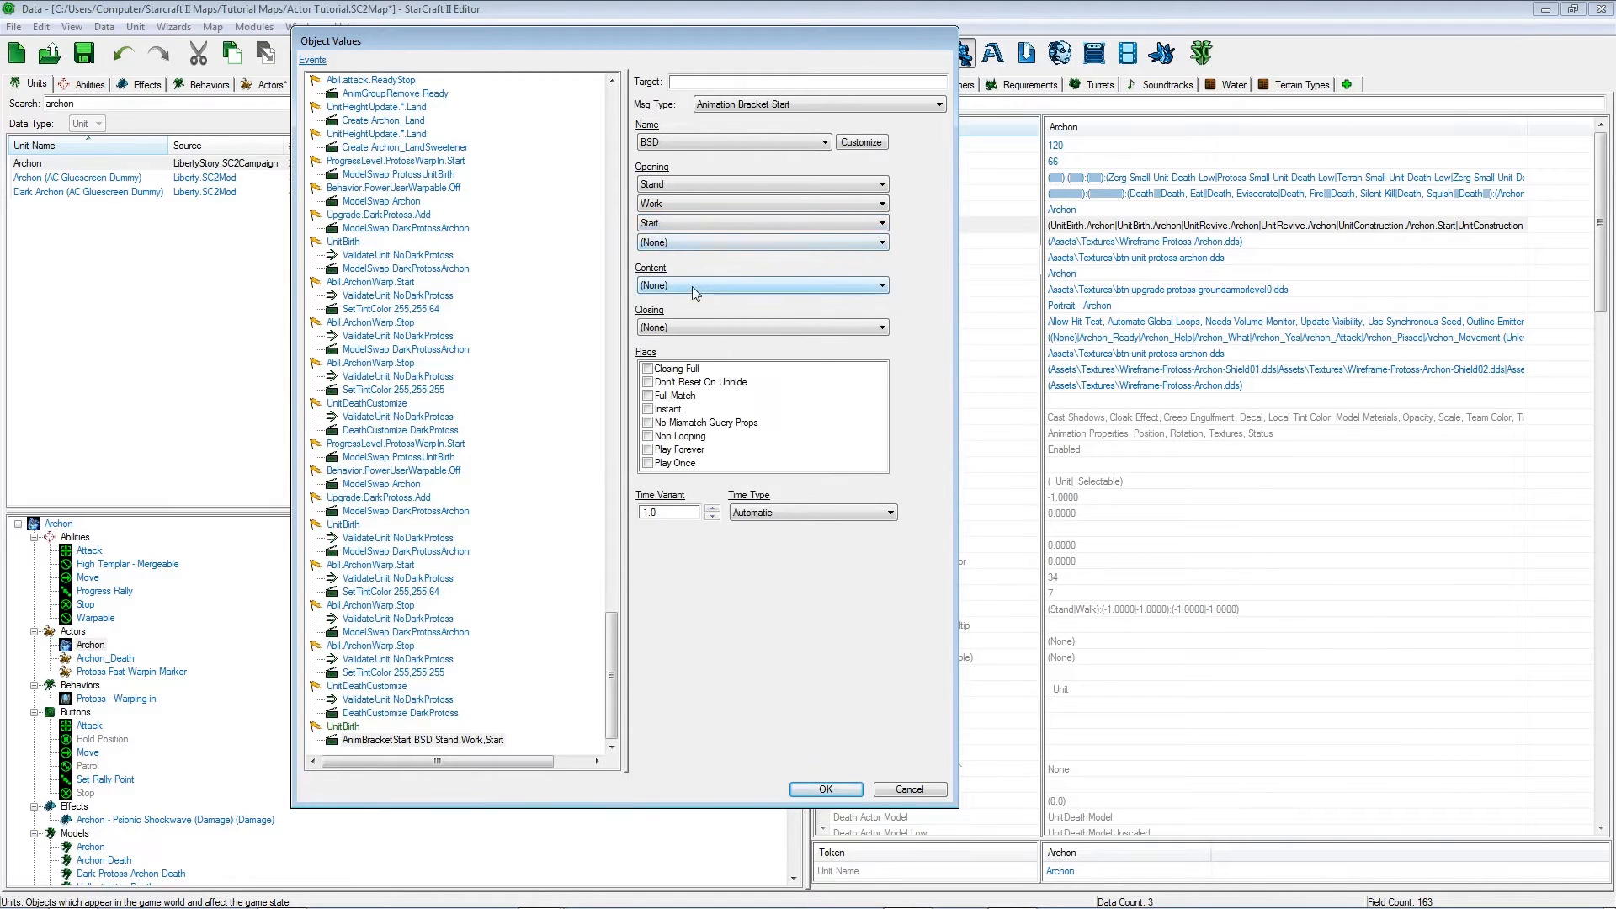
Set the content animation of the BSD bracket action to Stand, Work.
click(692, 286)
text(stand)
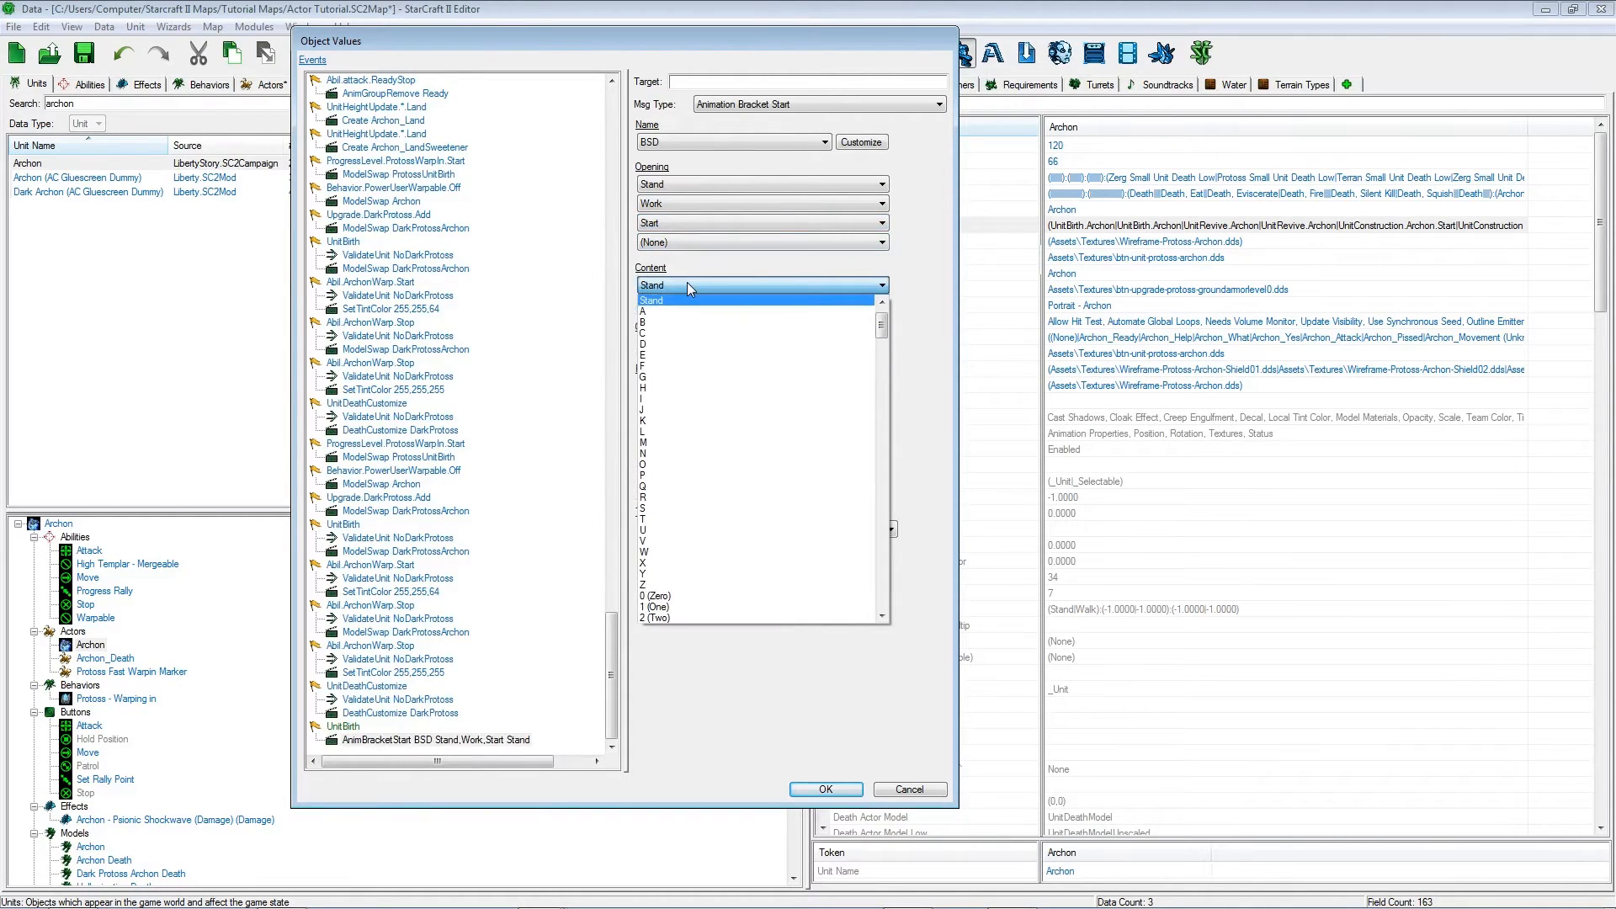
key(Return)
click(677, 305)
text(work)
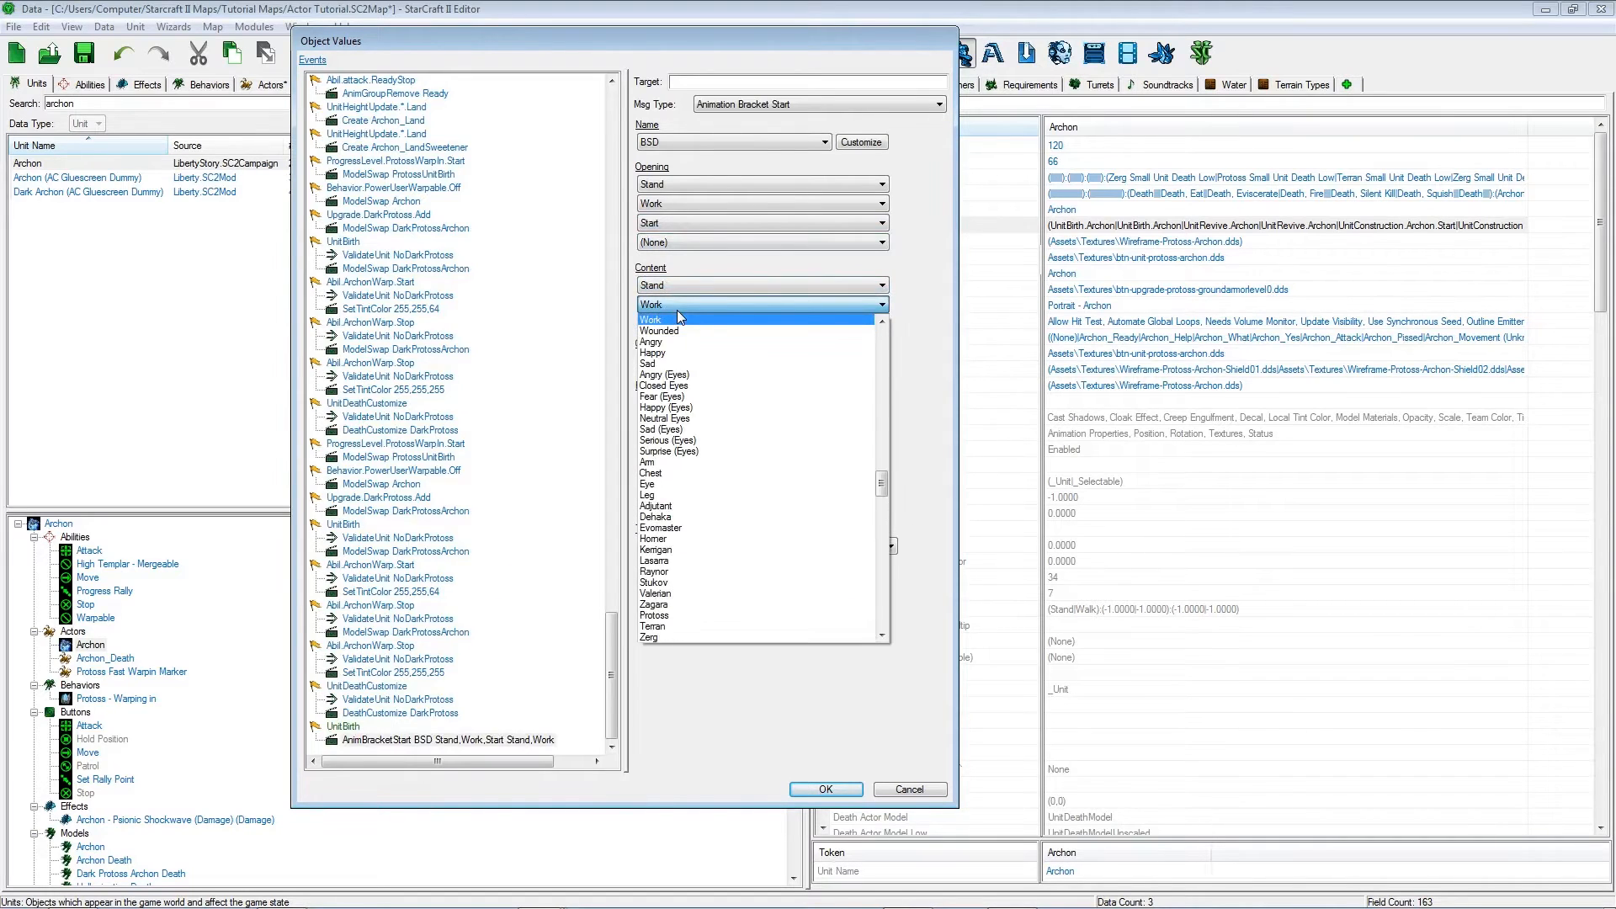
key(Return)
Set the closing animation of the BSD bracket action to Stand, Work, End and accept the actor event changes.
click(672, 362)
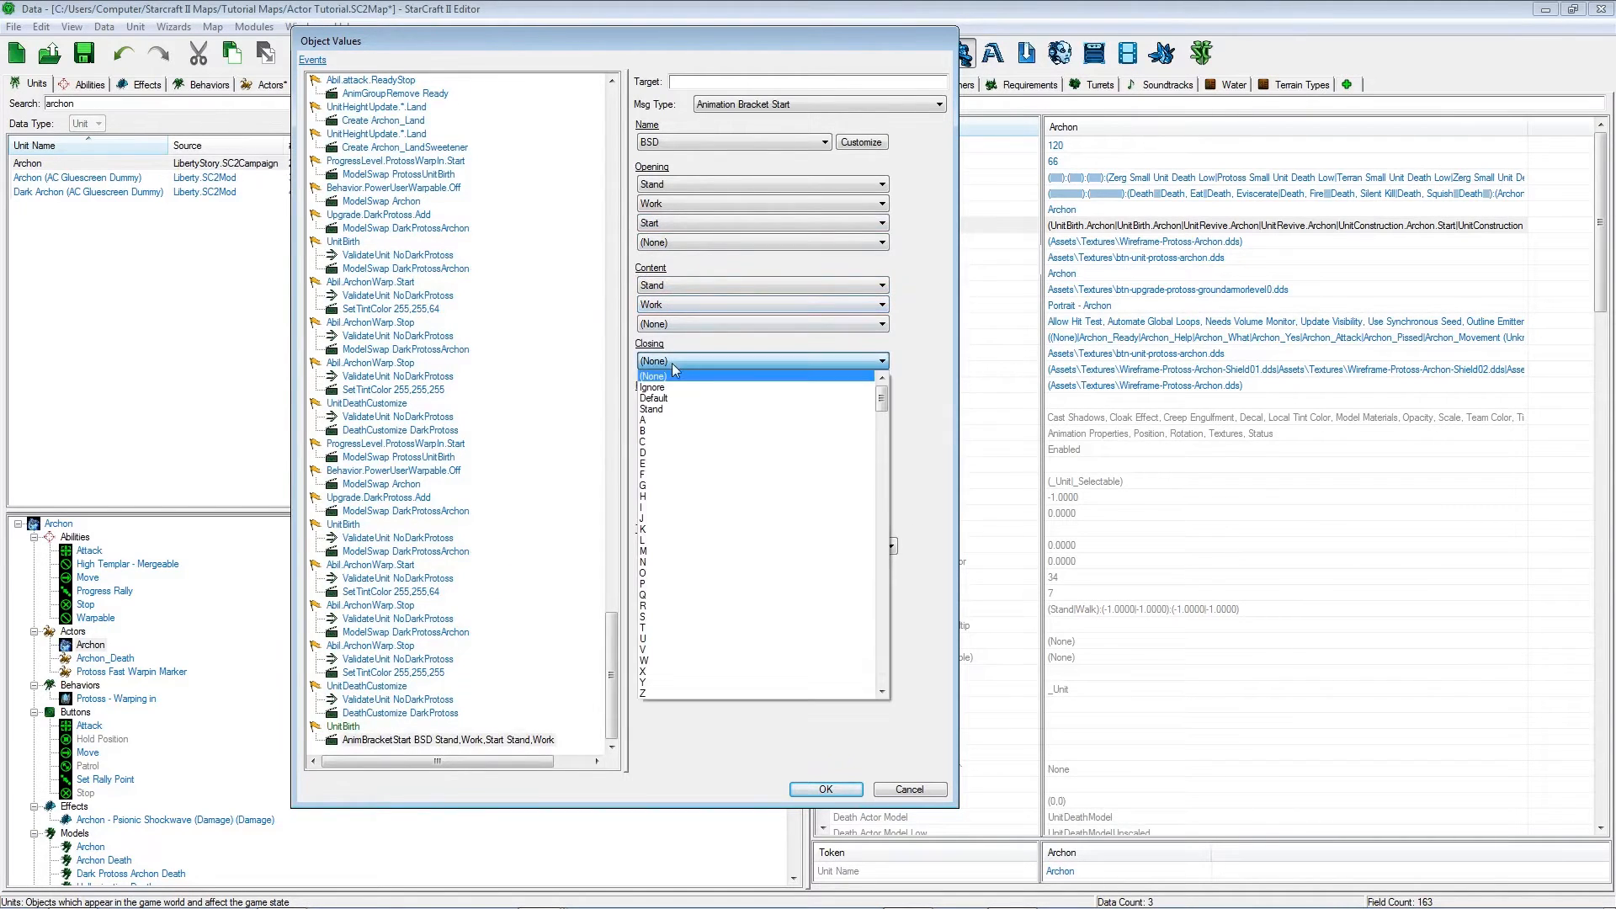
text(stand)
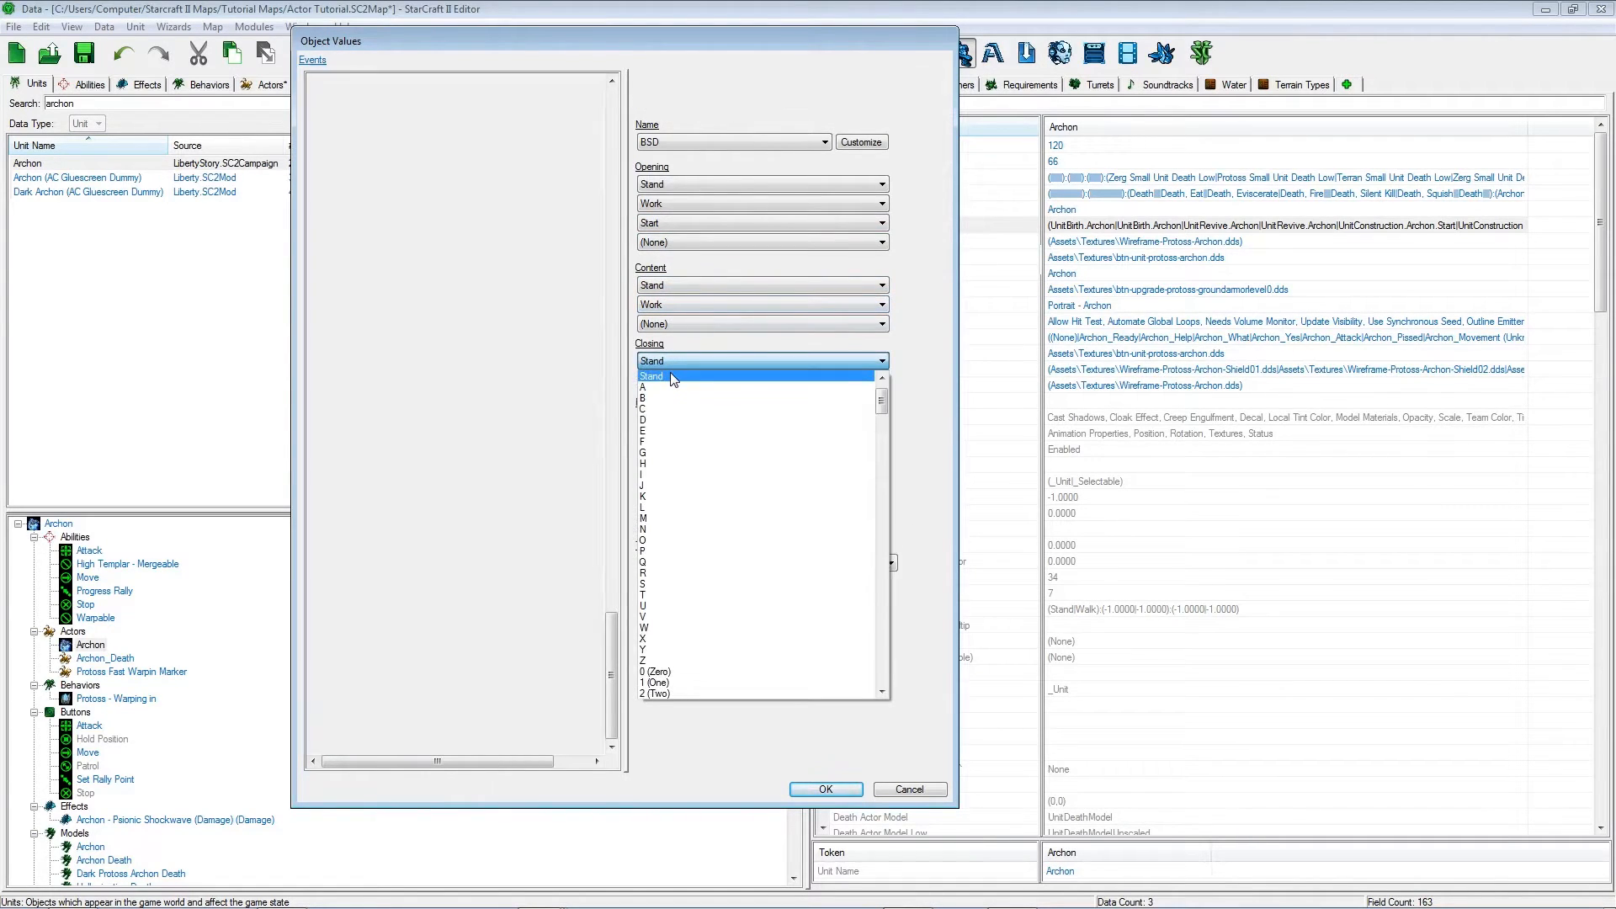
key(Return)
click(677, 383)
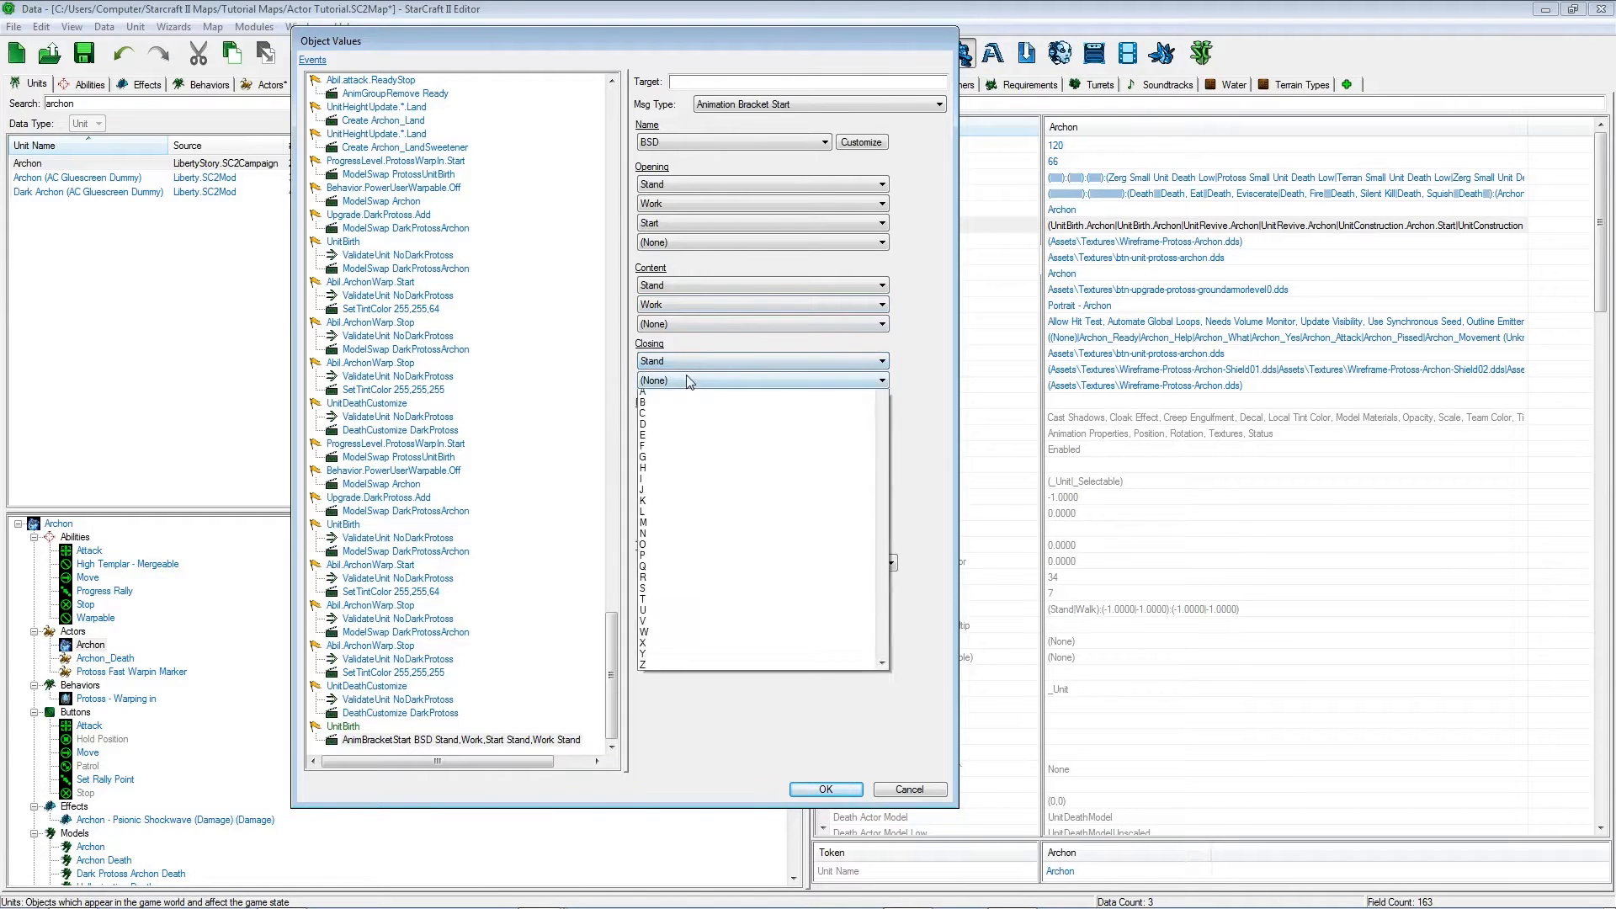
text(work)
key(Return)
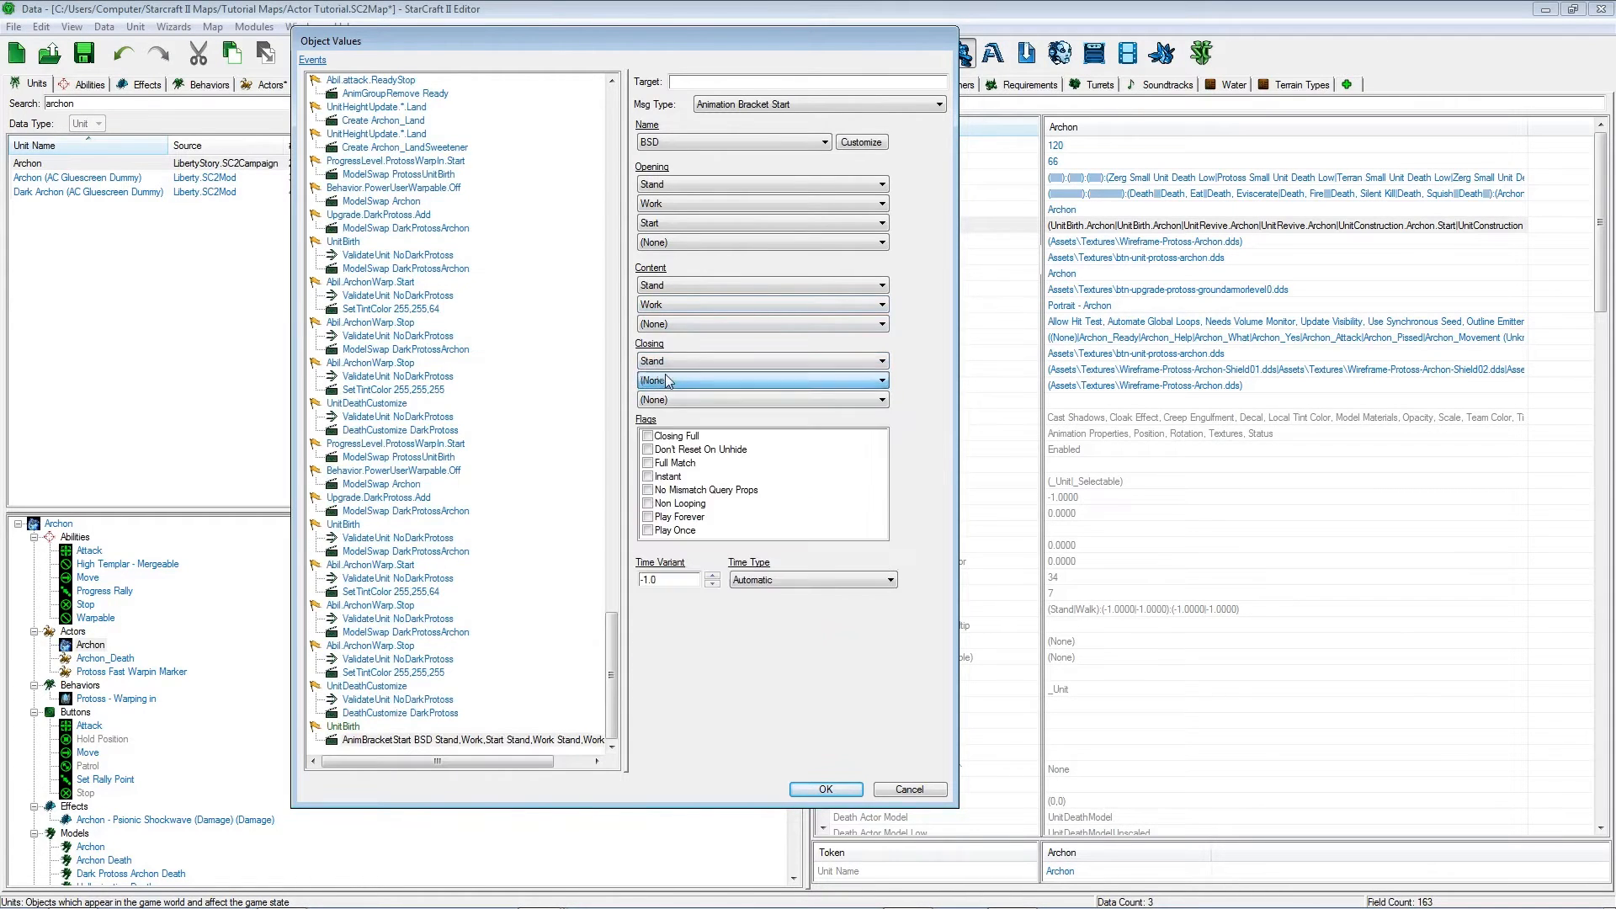
click(665, 400)
text(end)
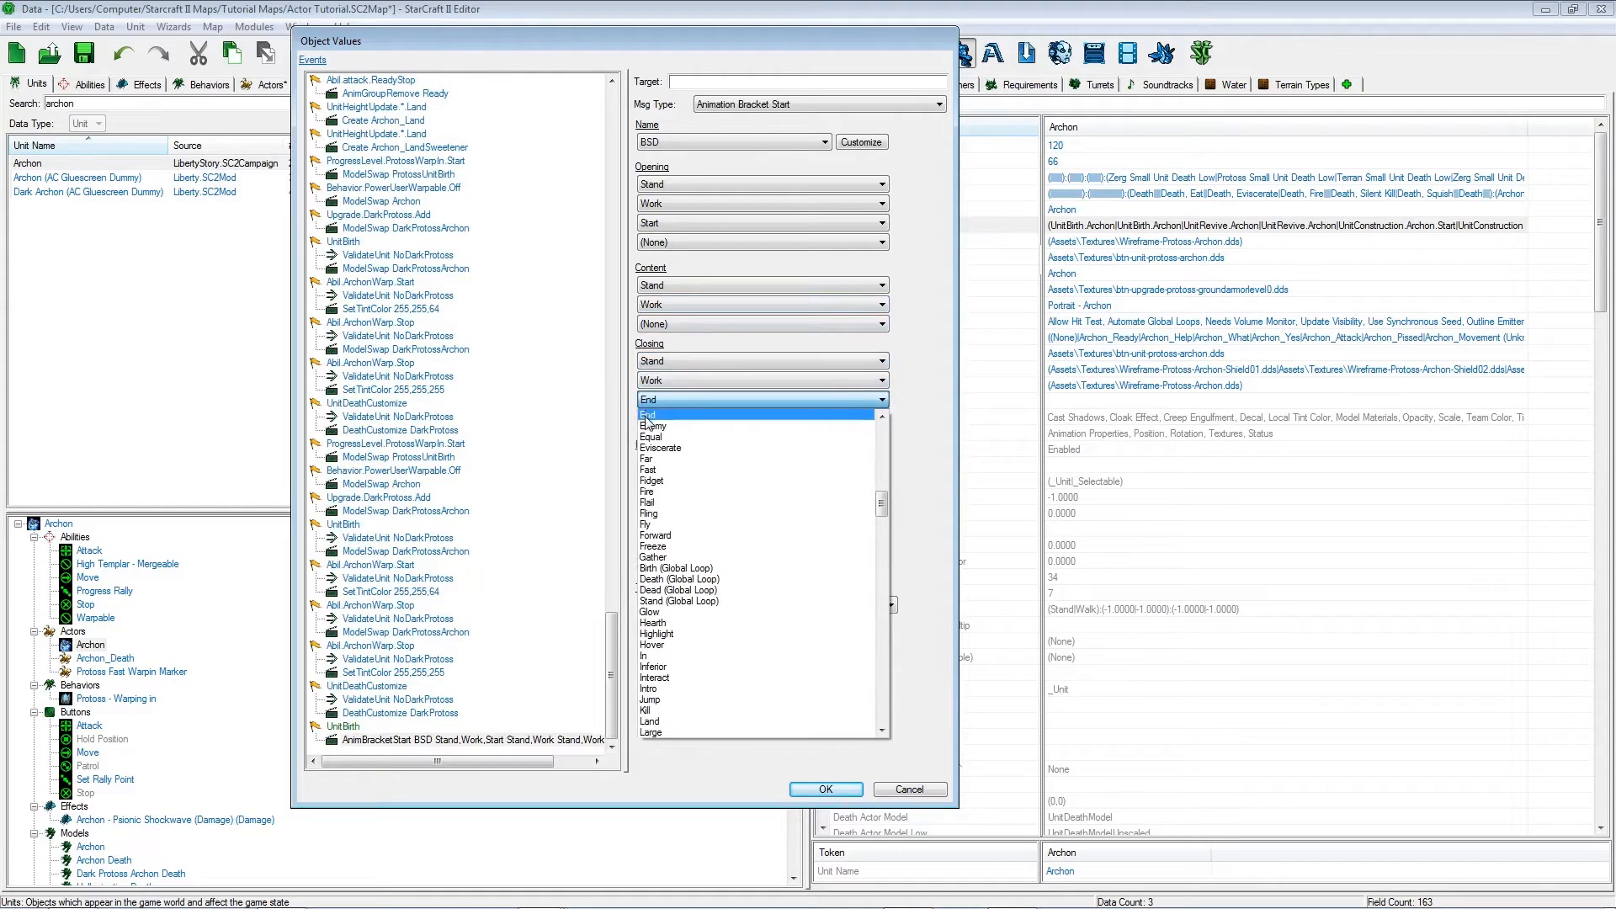
key(Return)
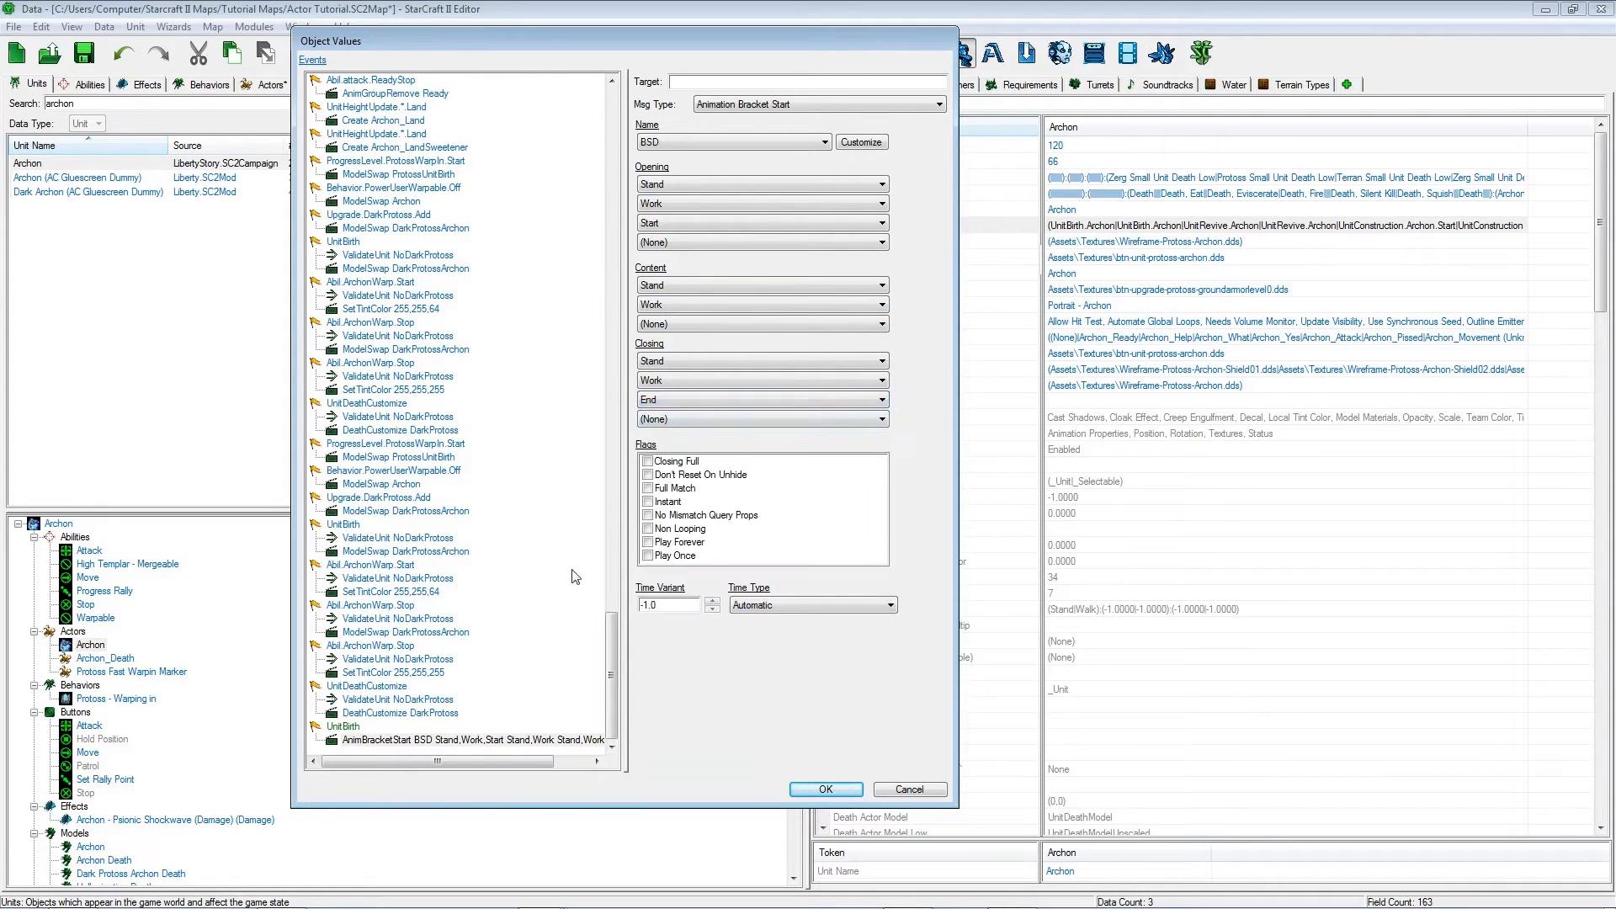
click(830, 790)
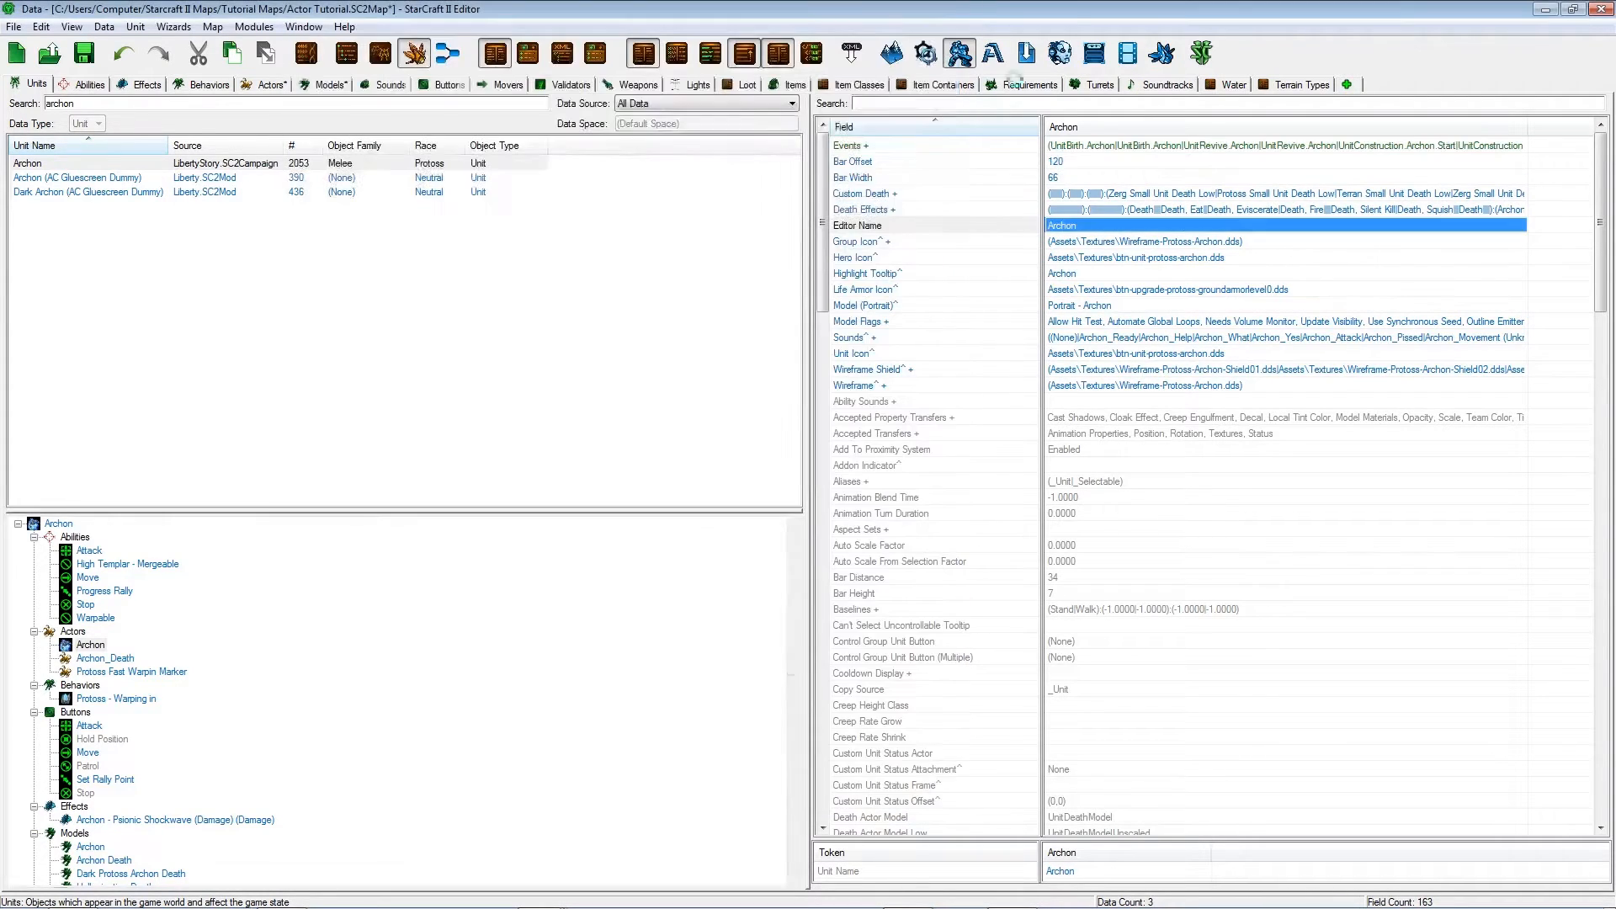
Switch to the Terrain editor's unit layer, find the Archon unit and place one on the grass below the waterfall.
click(893, 61)
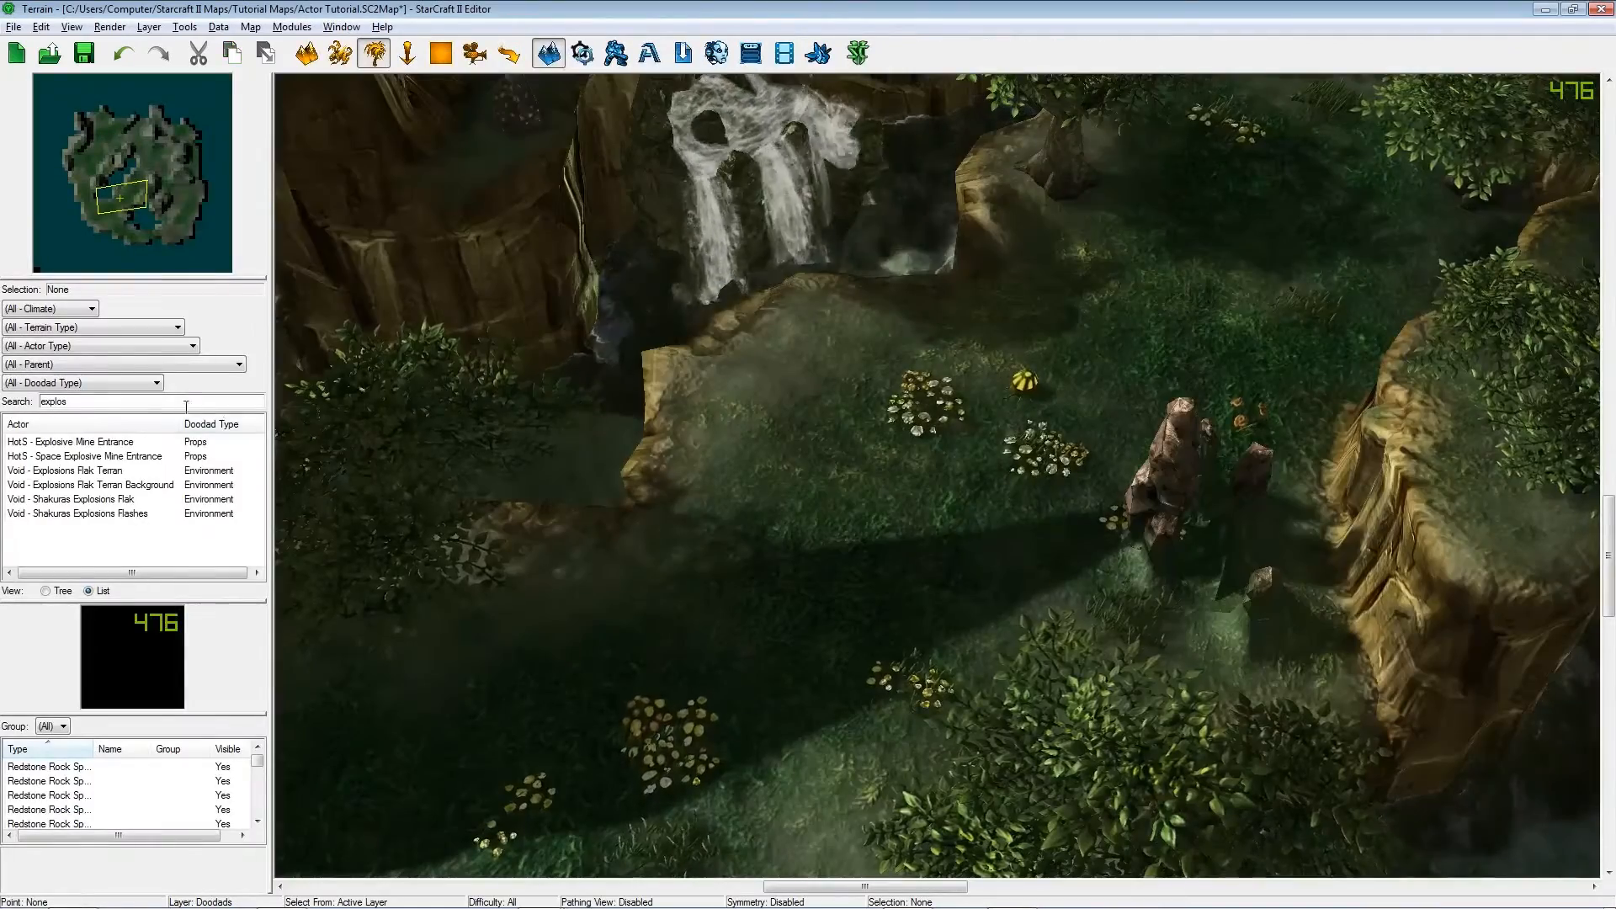
key(u)
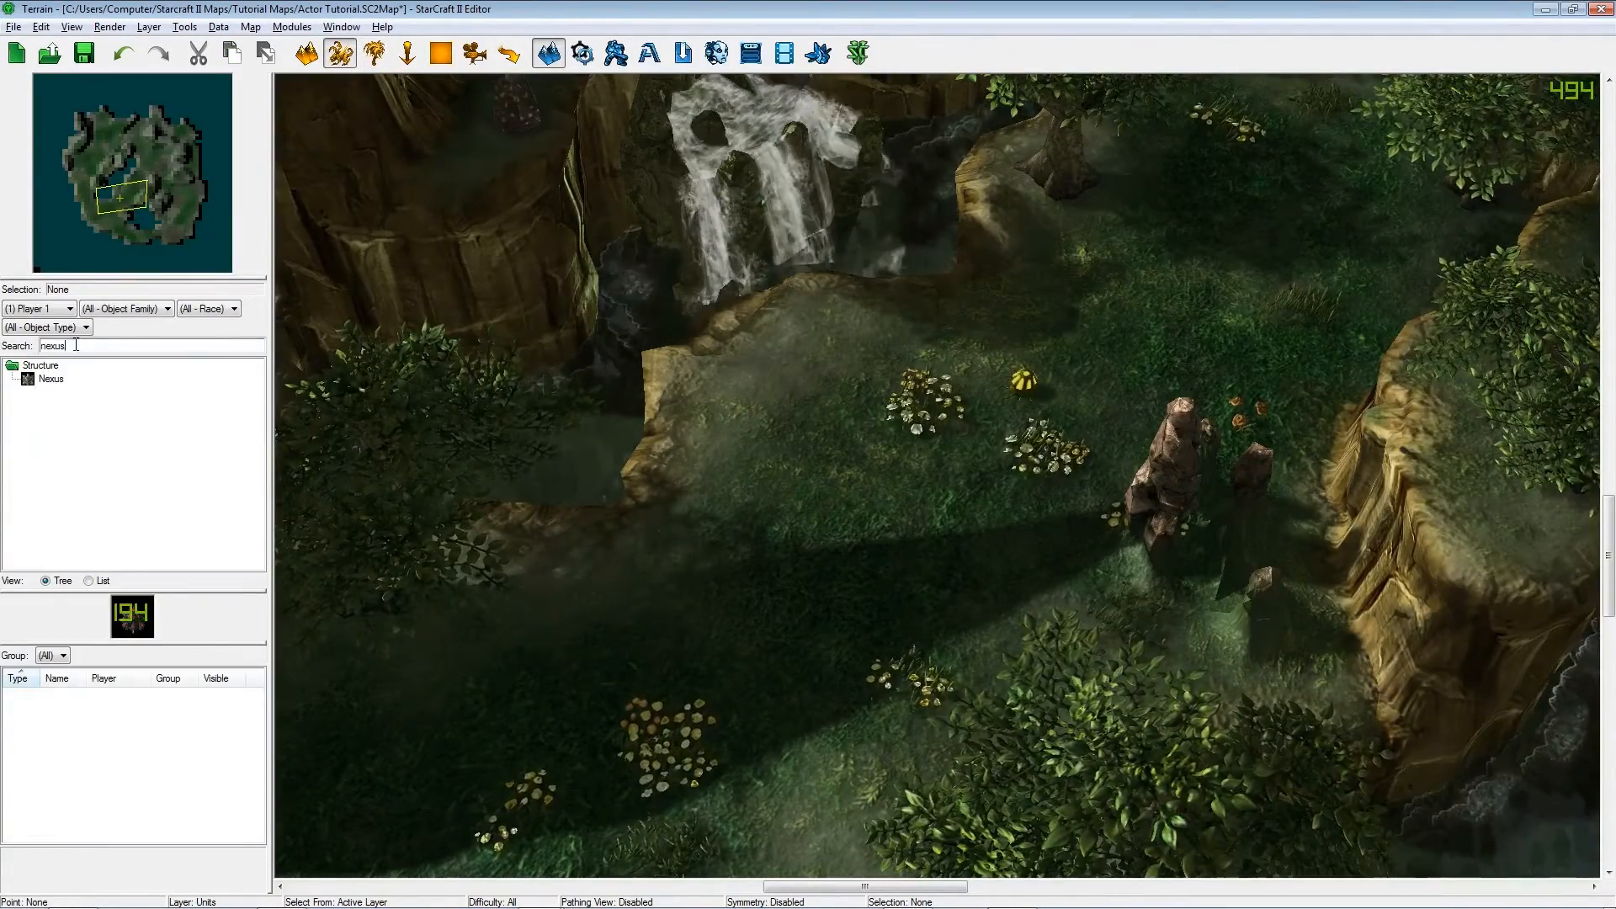
drag(75, 346, 9, 357)
key(BackSpace)
text(archon)
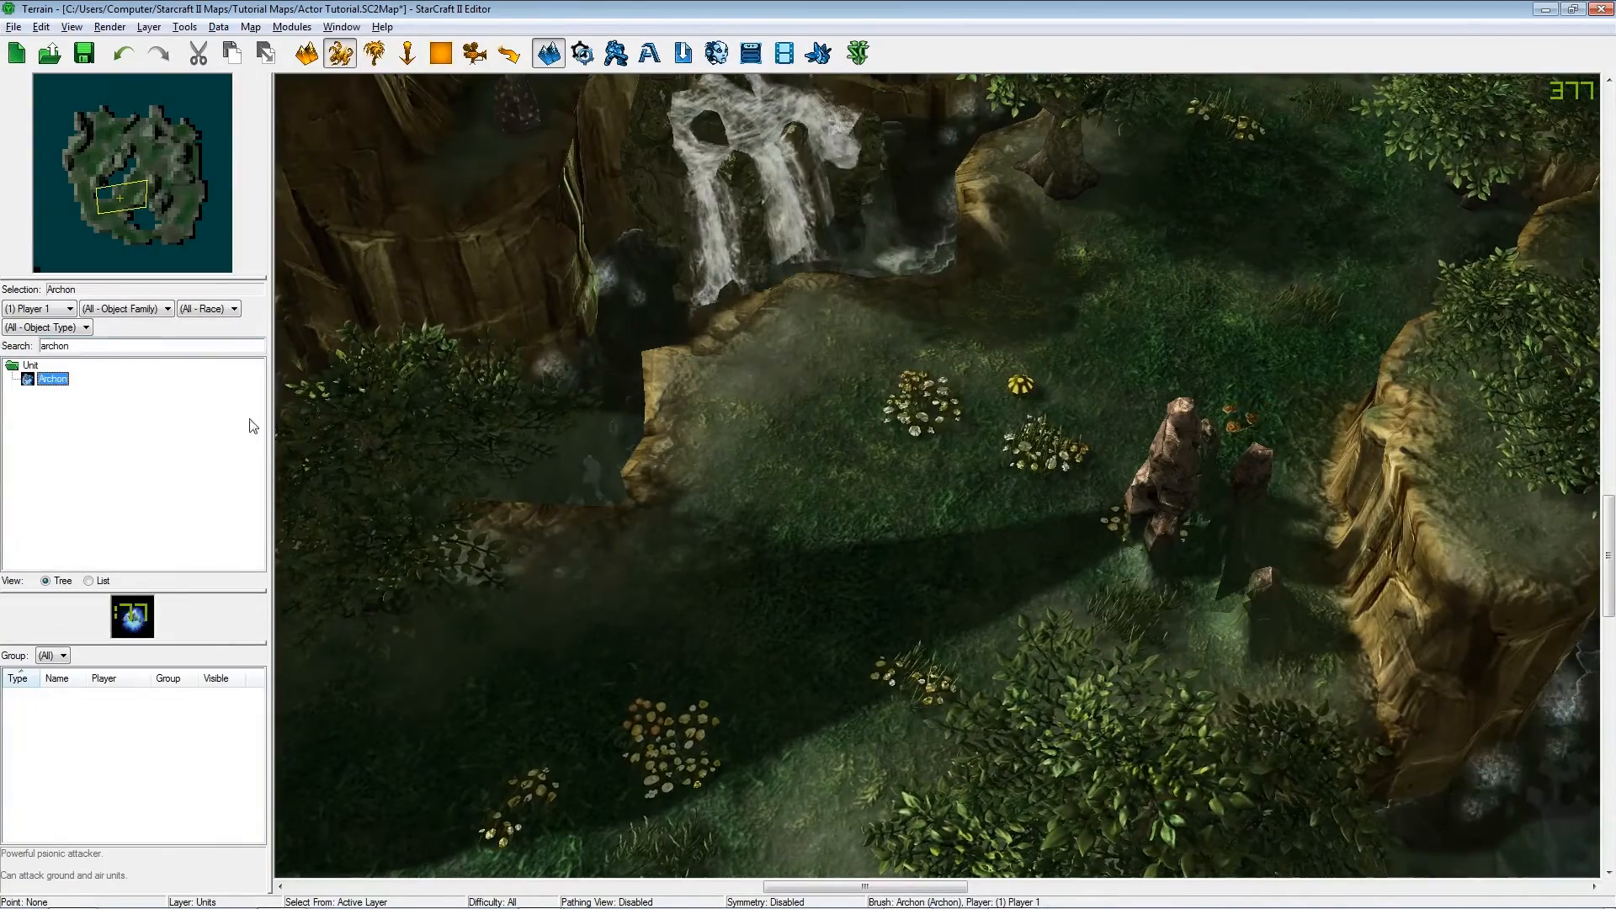
click(846, 497)
click(841, 478)
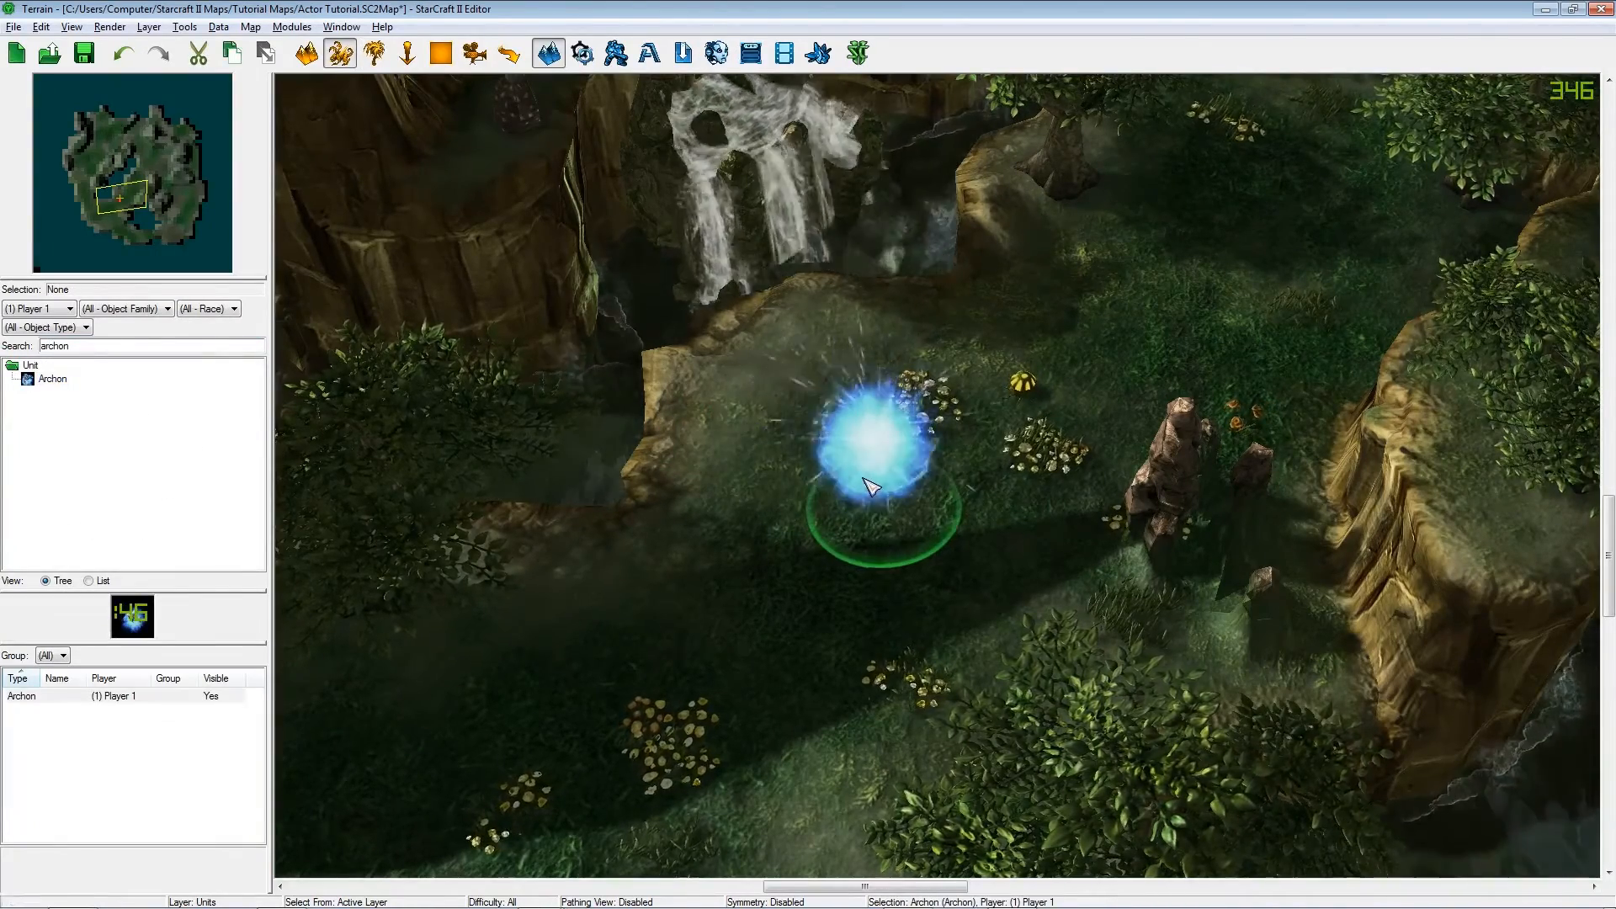
scroll(963, 553, down, 3)
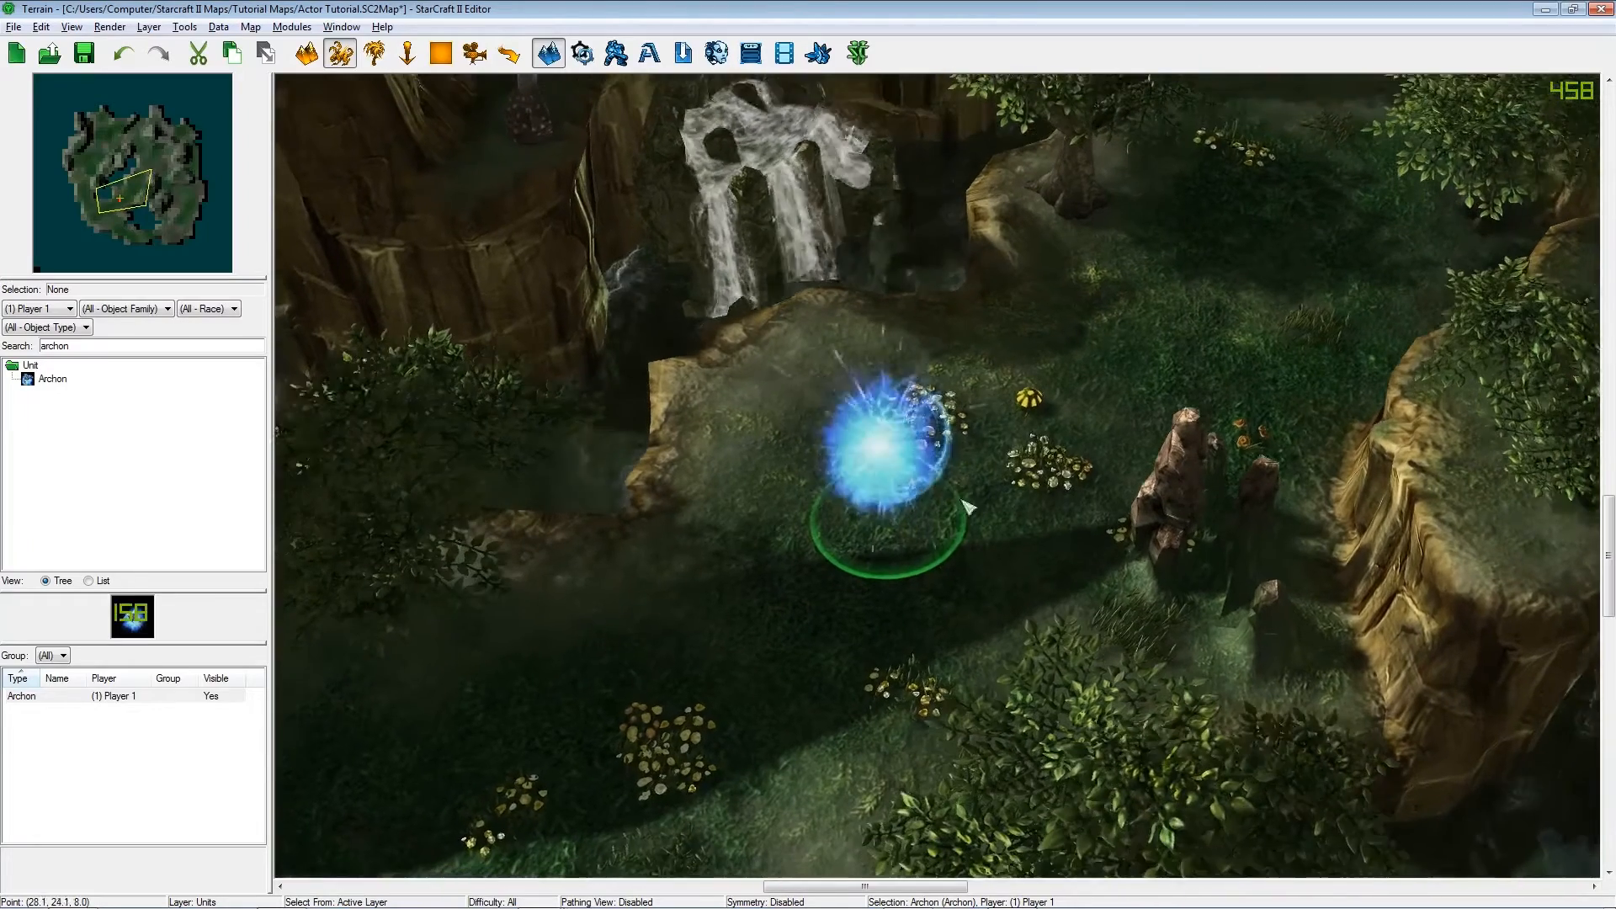
Return to the Data editor, reopen the Archon actor's events and duplicate the Unit Birth event that starts the animation bracket.
key(F7)
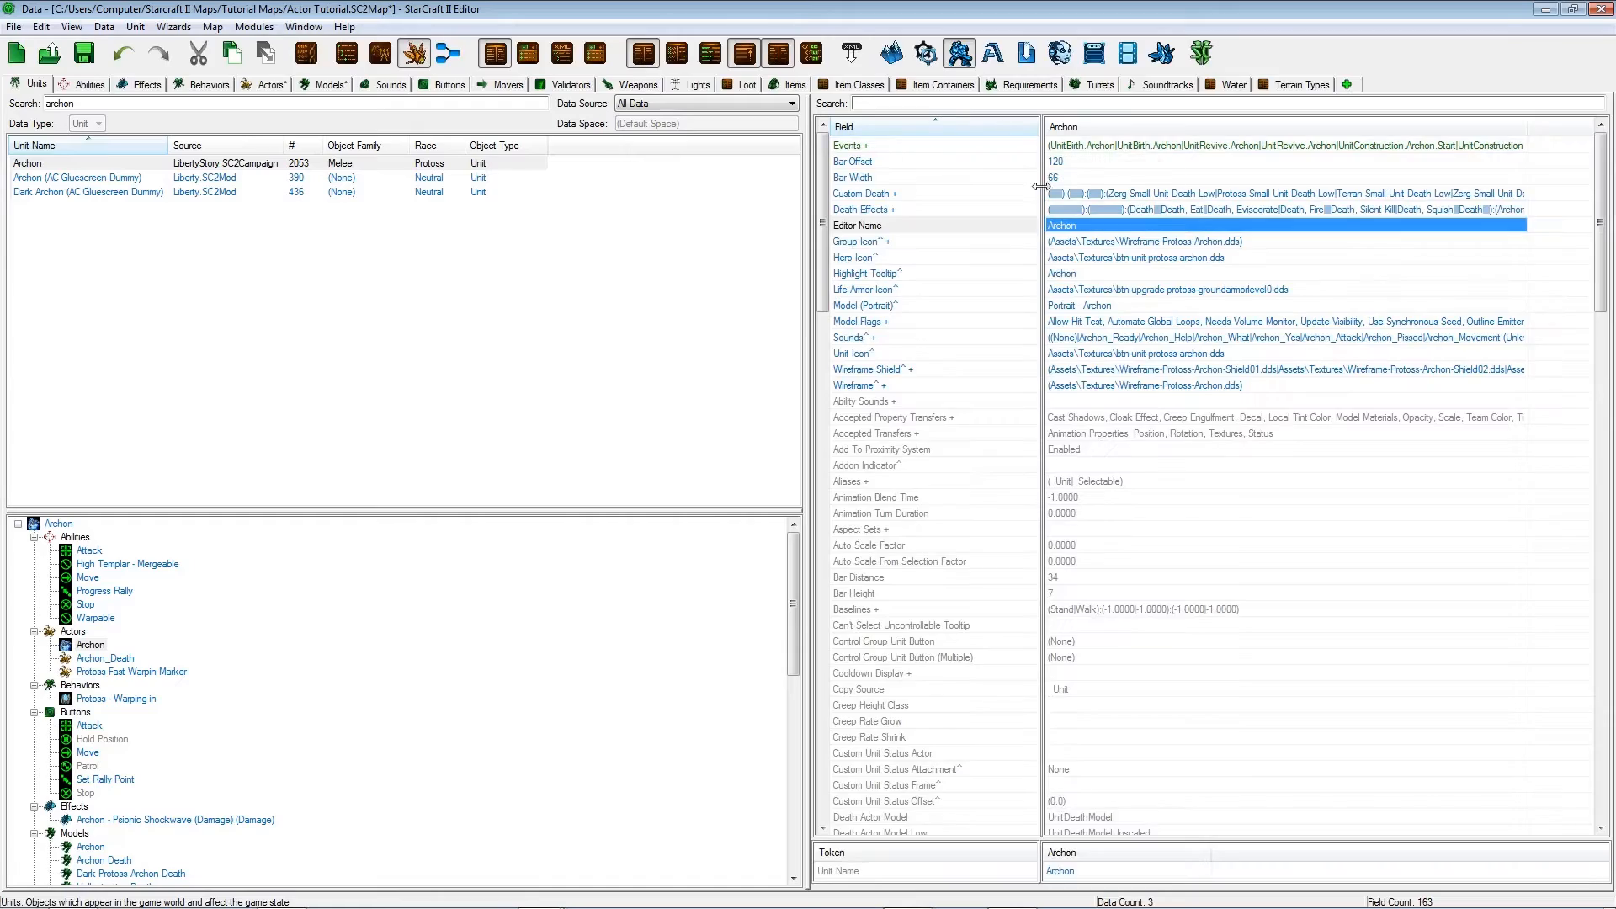
click(1092, 147)
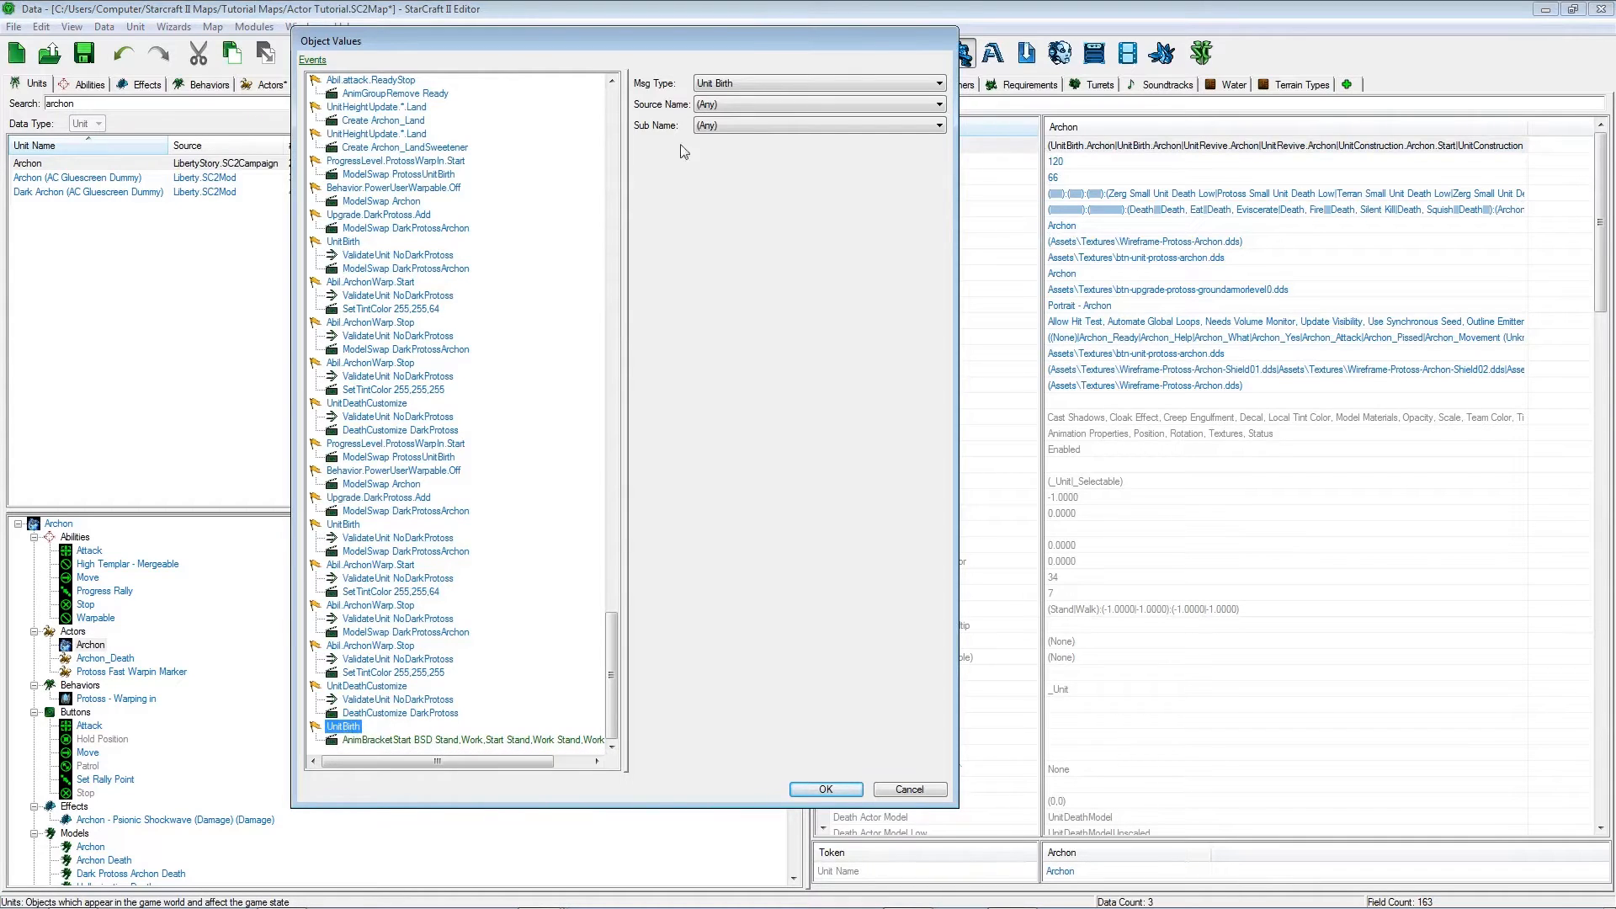
click(354, 740)
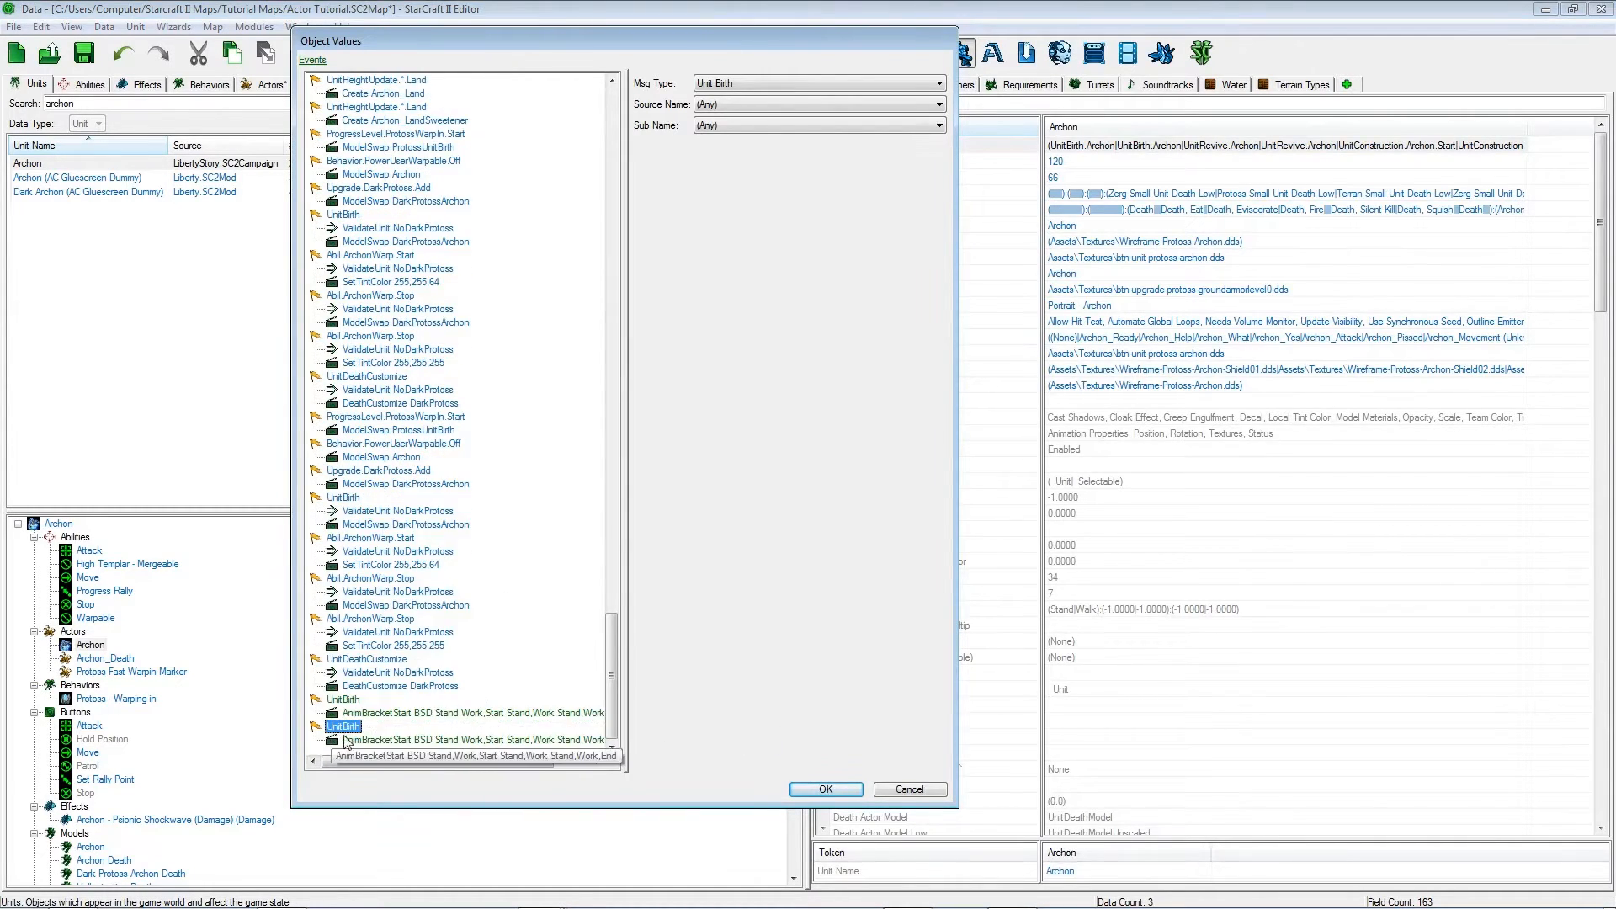
Change the duplicated Unit Birth event's action to Timer Set with a base duration of 5 and the name A.
click(768, 105)
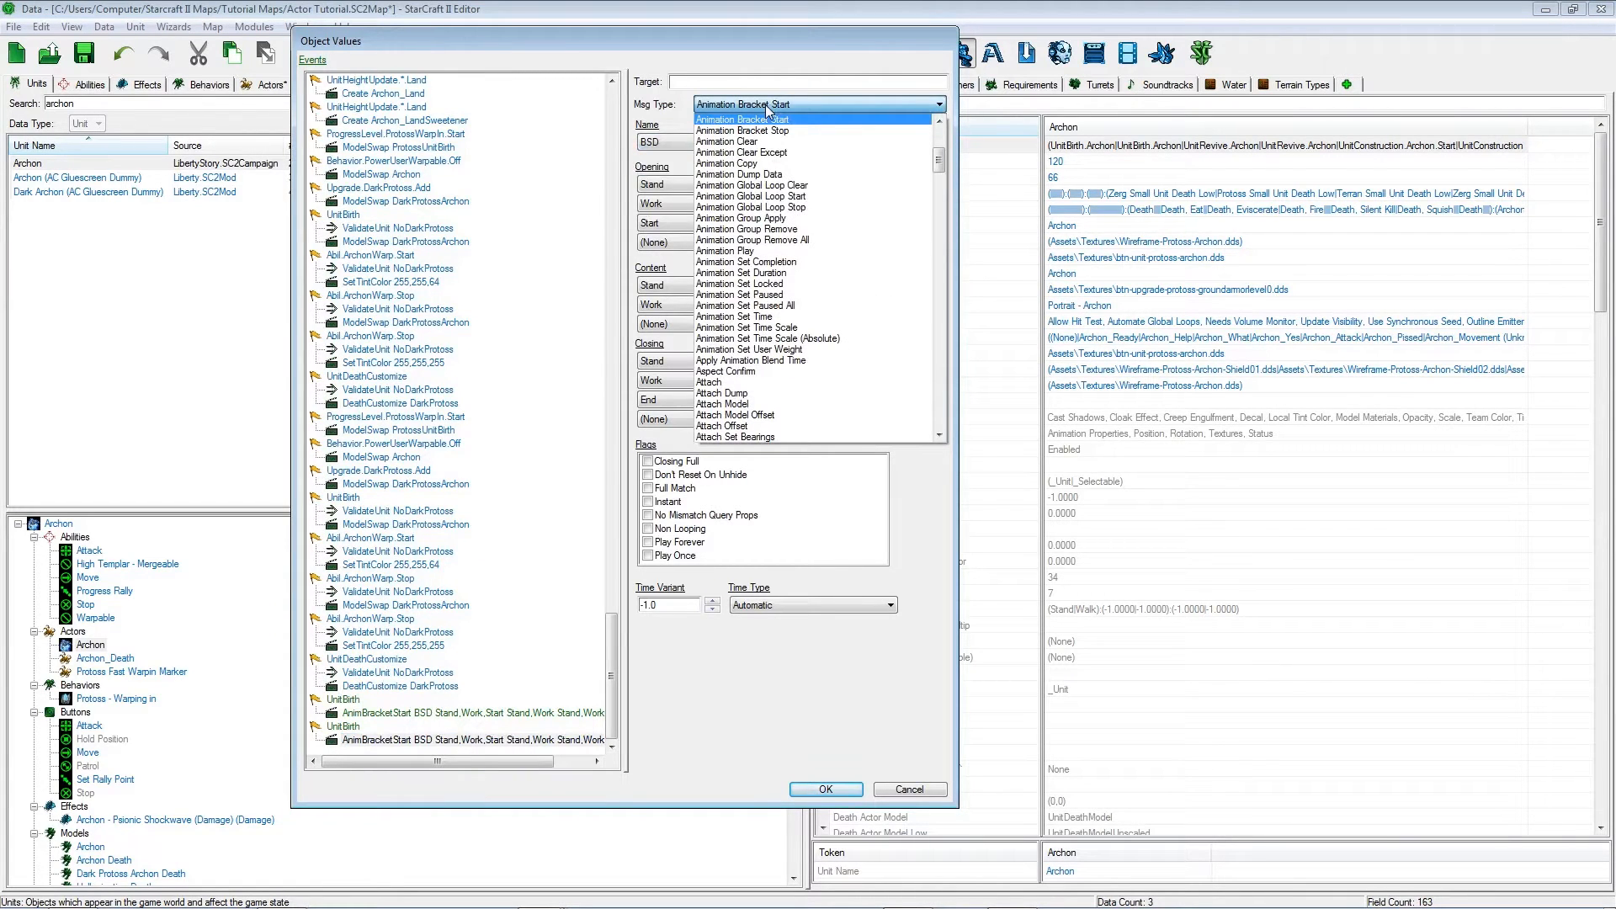
text(ti)
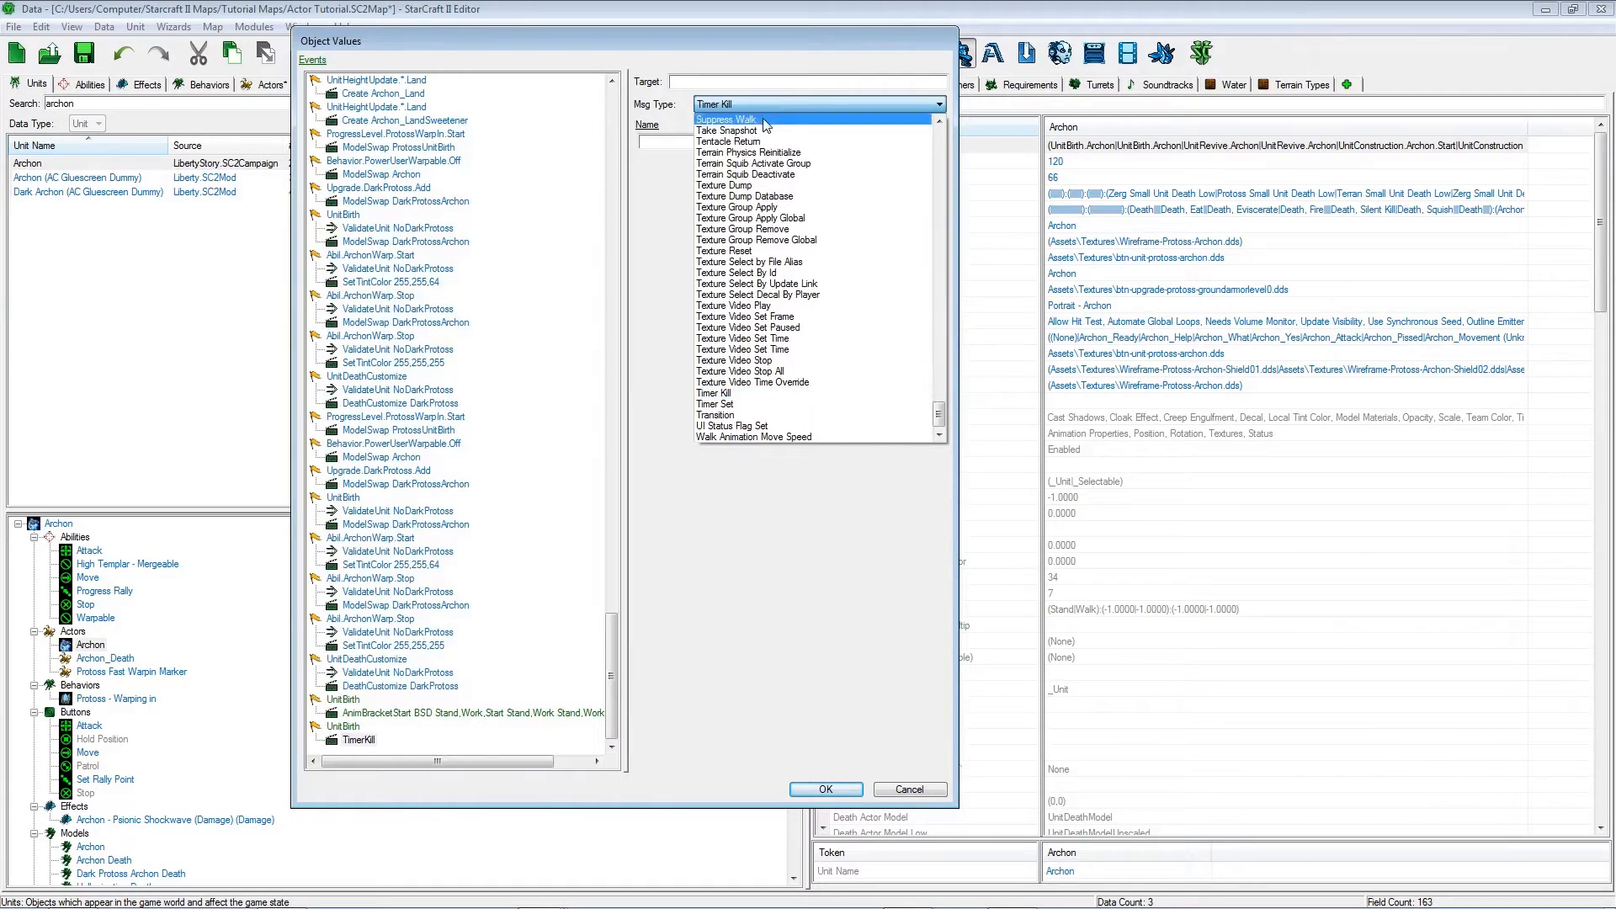
click(731, 405)
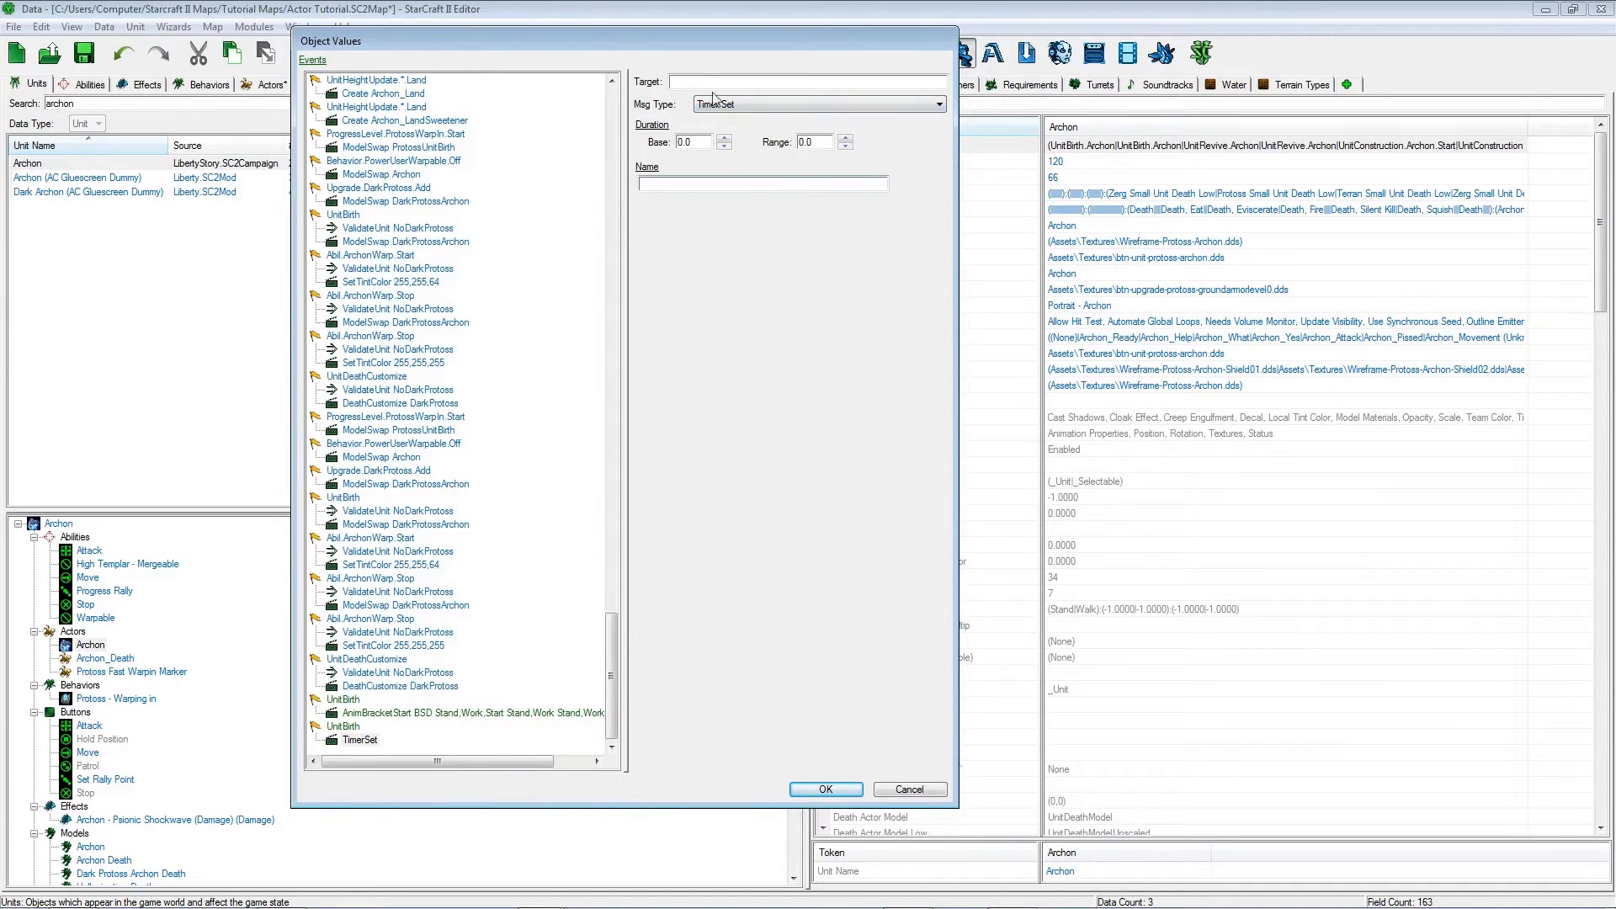
text(5)
key(Tab)
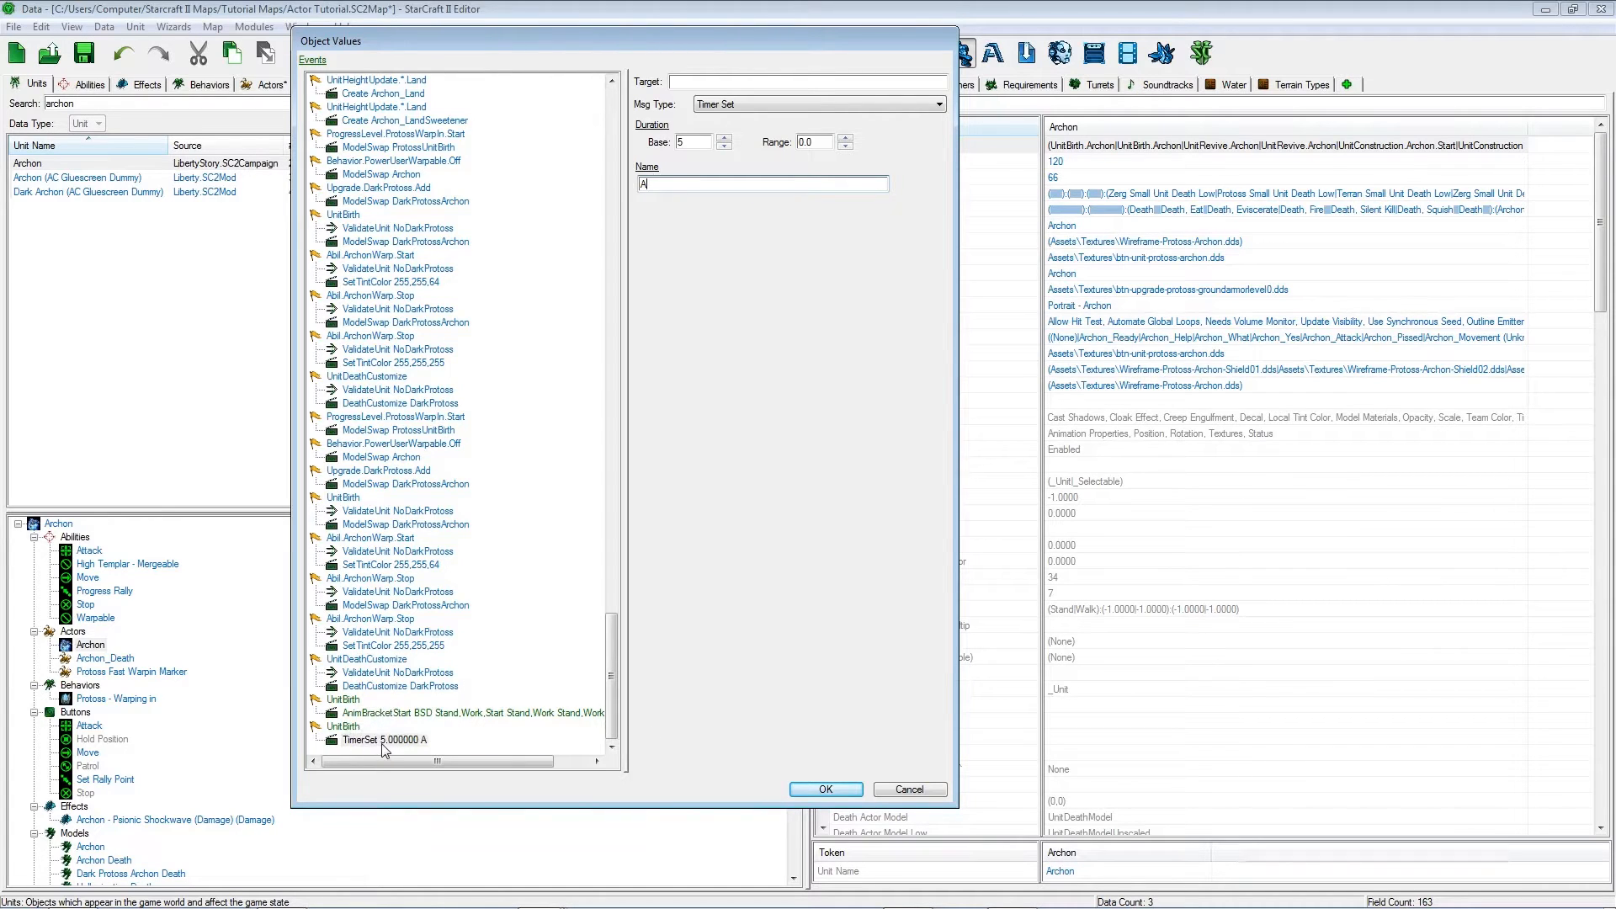
click(471, 713)
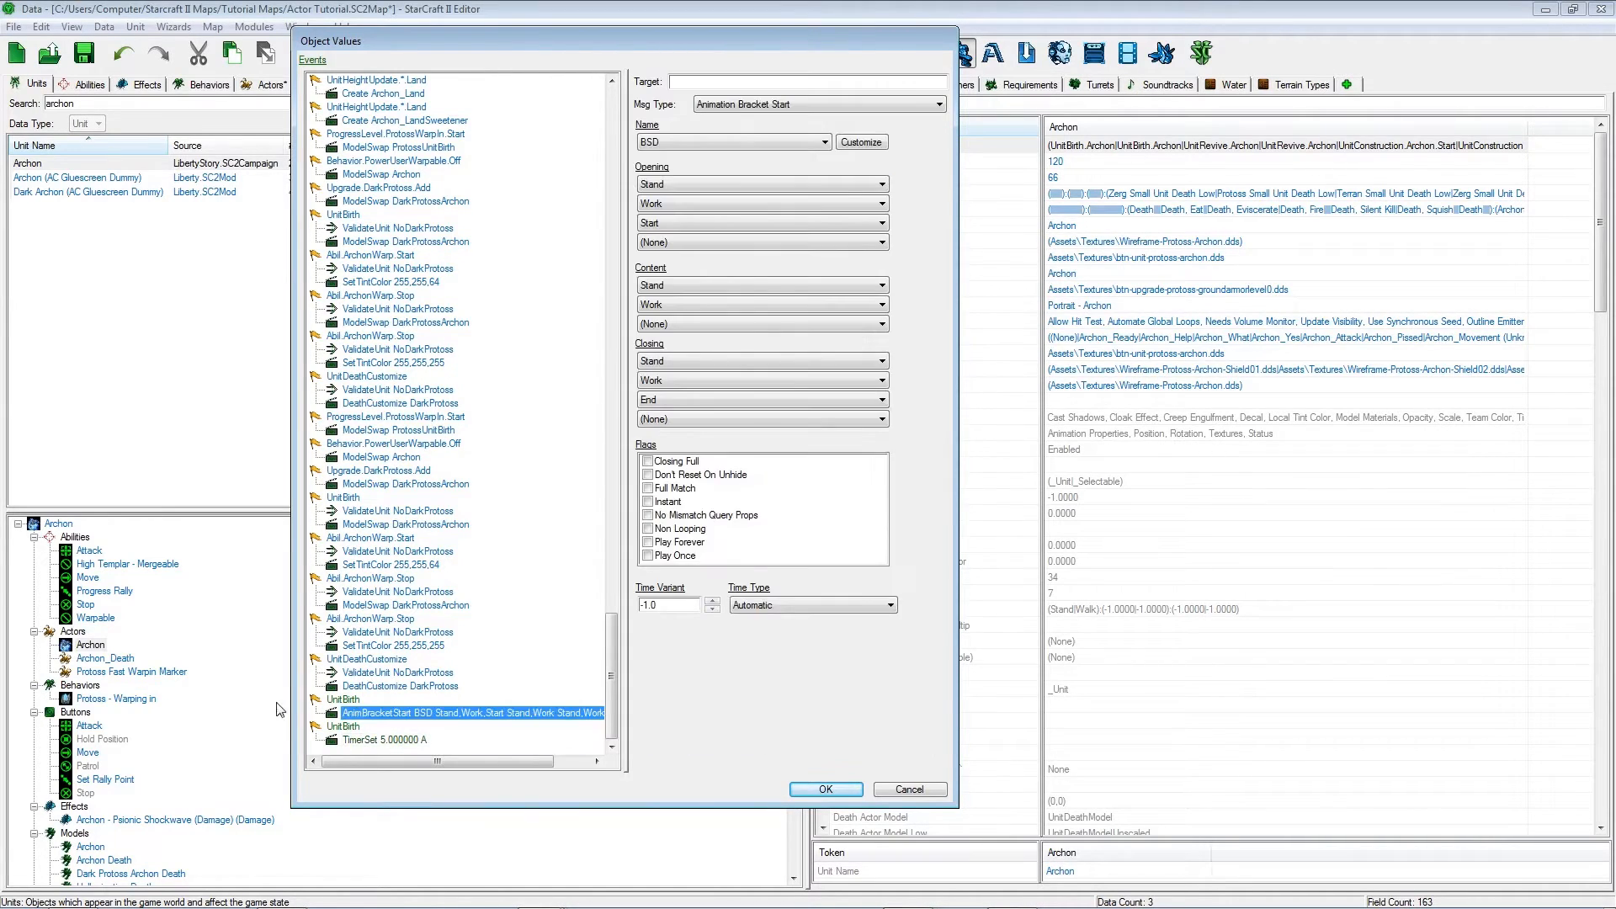
click(407, 741)
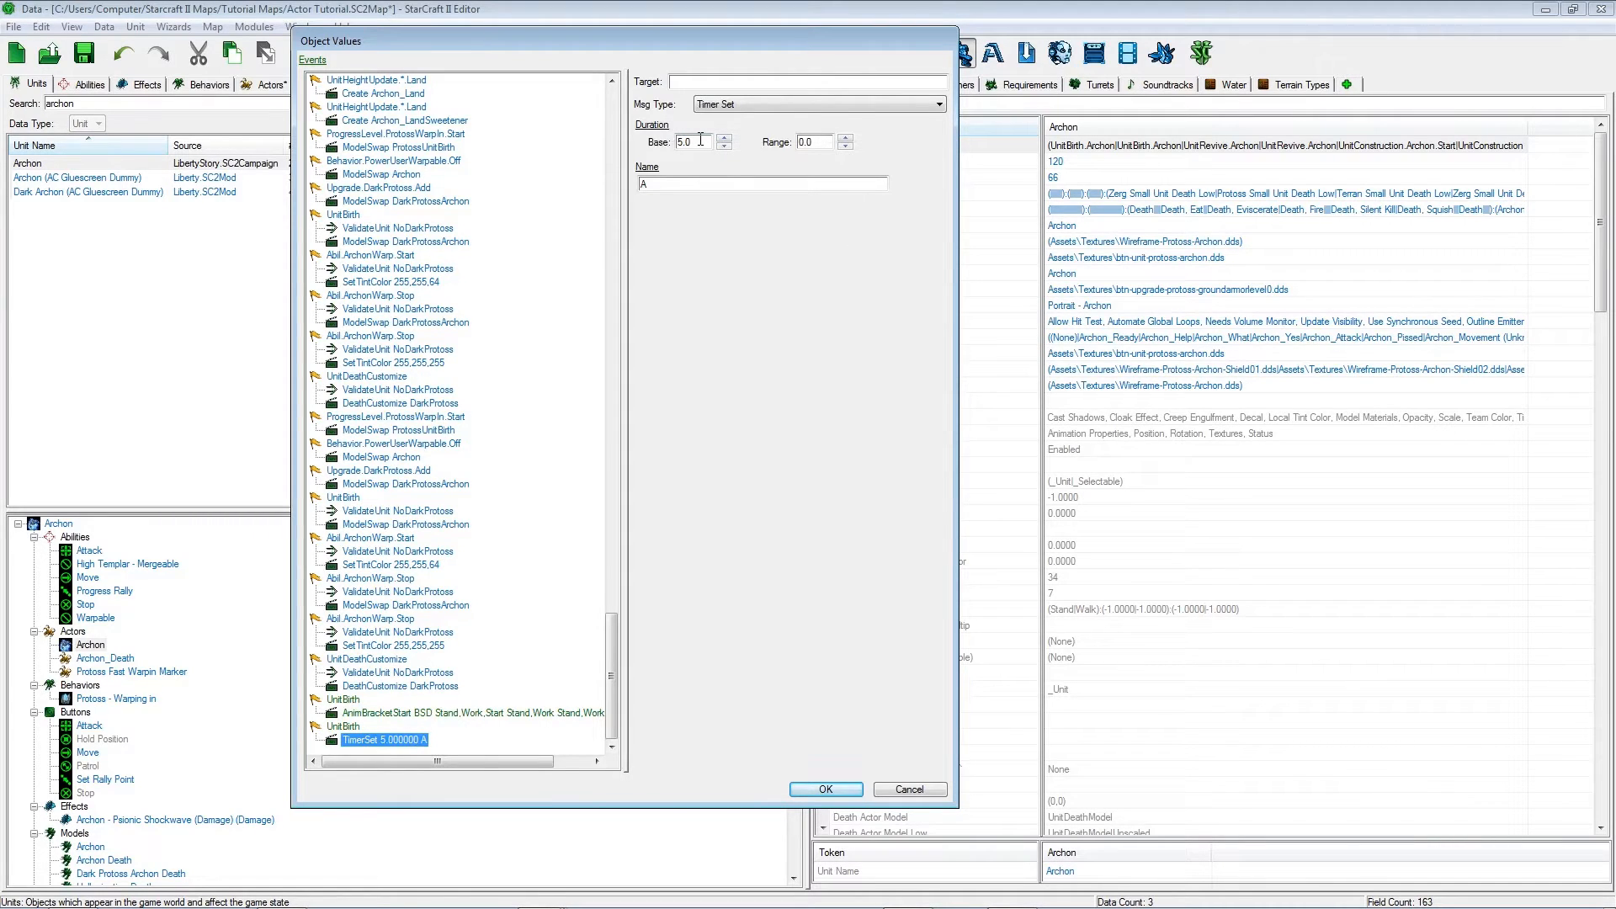
click(352, 701)
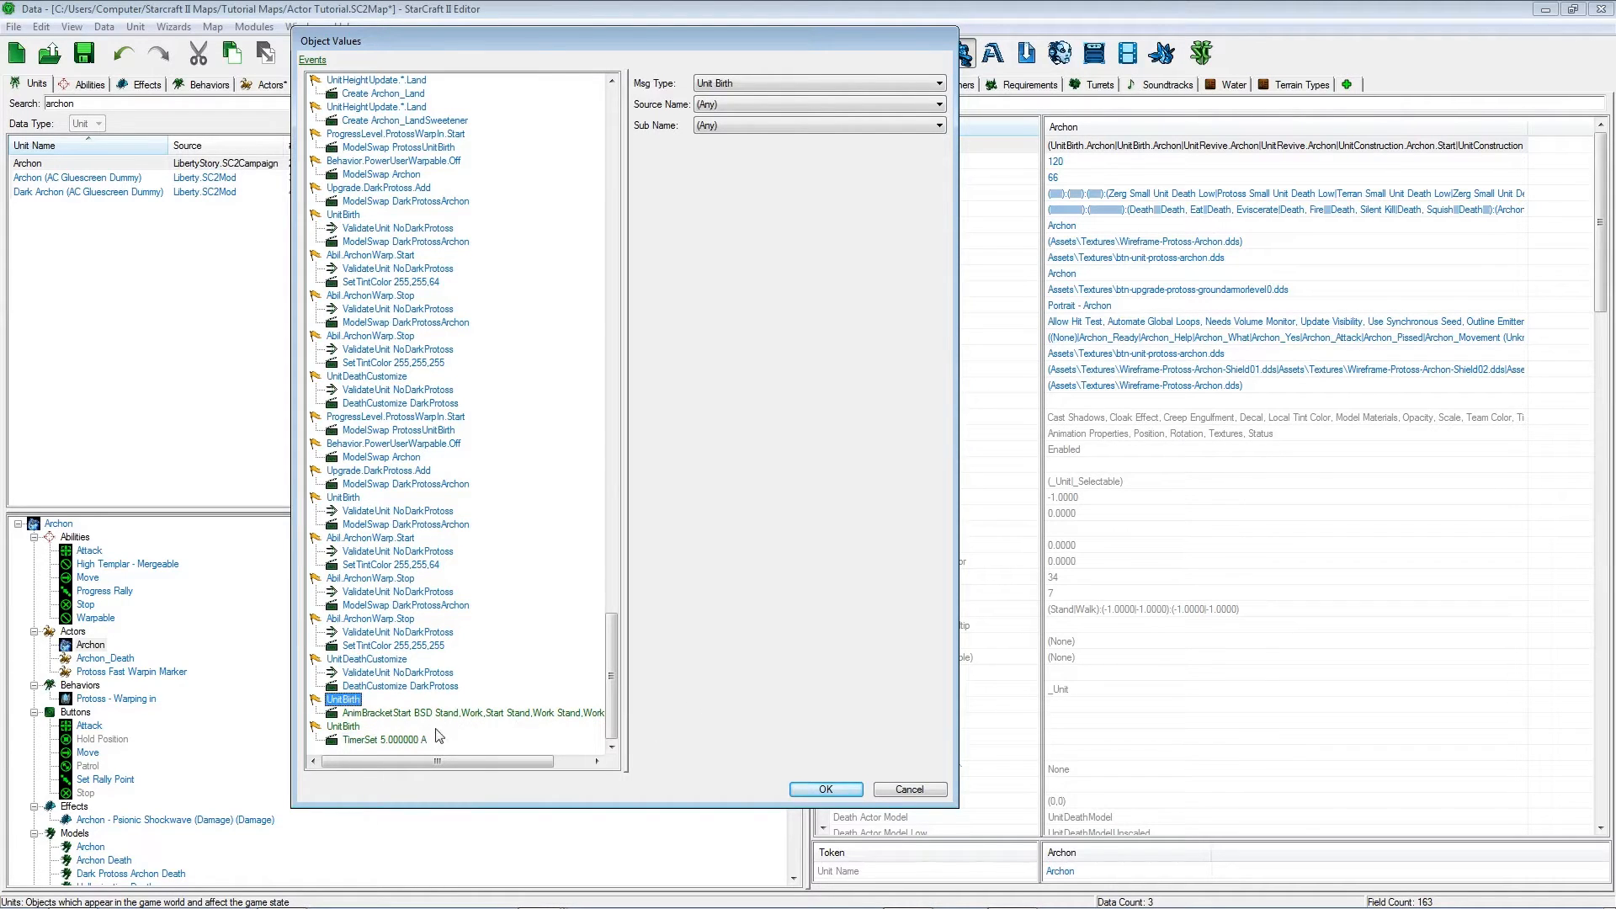
Duplicate the Unit Birth event holding the Timer Set action and set the copy's message type to Timer Expired.
click(343, 727)
key(ctrl+c)
key(ctrl+v)
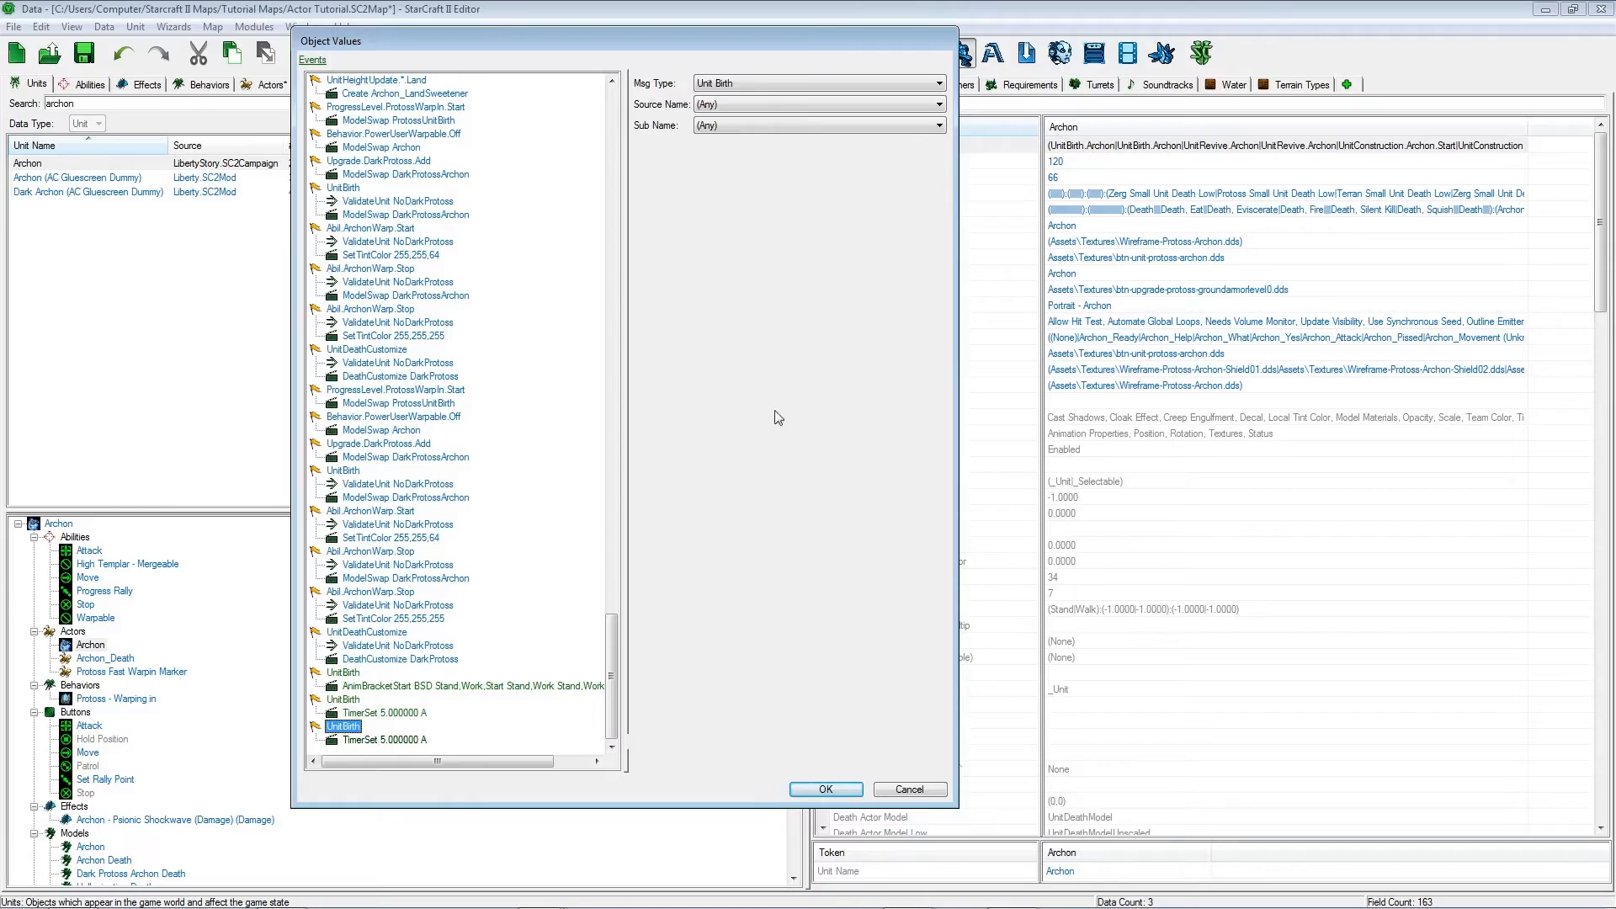
click(768, 82)
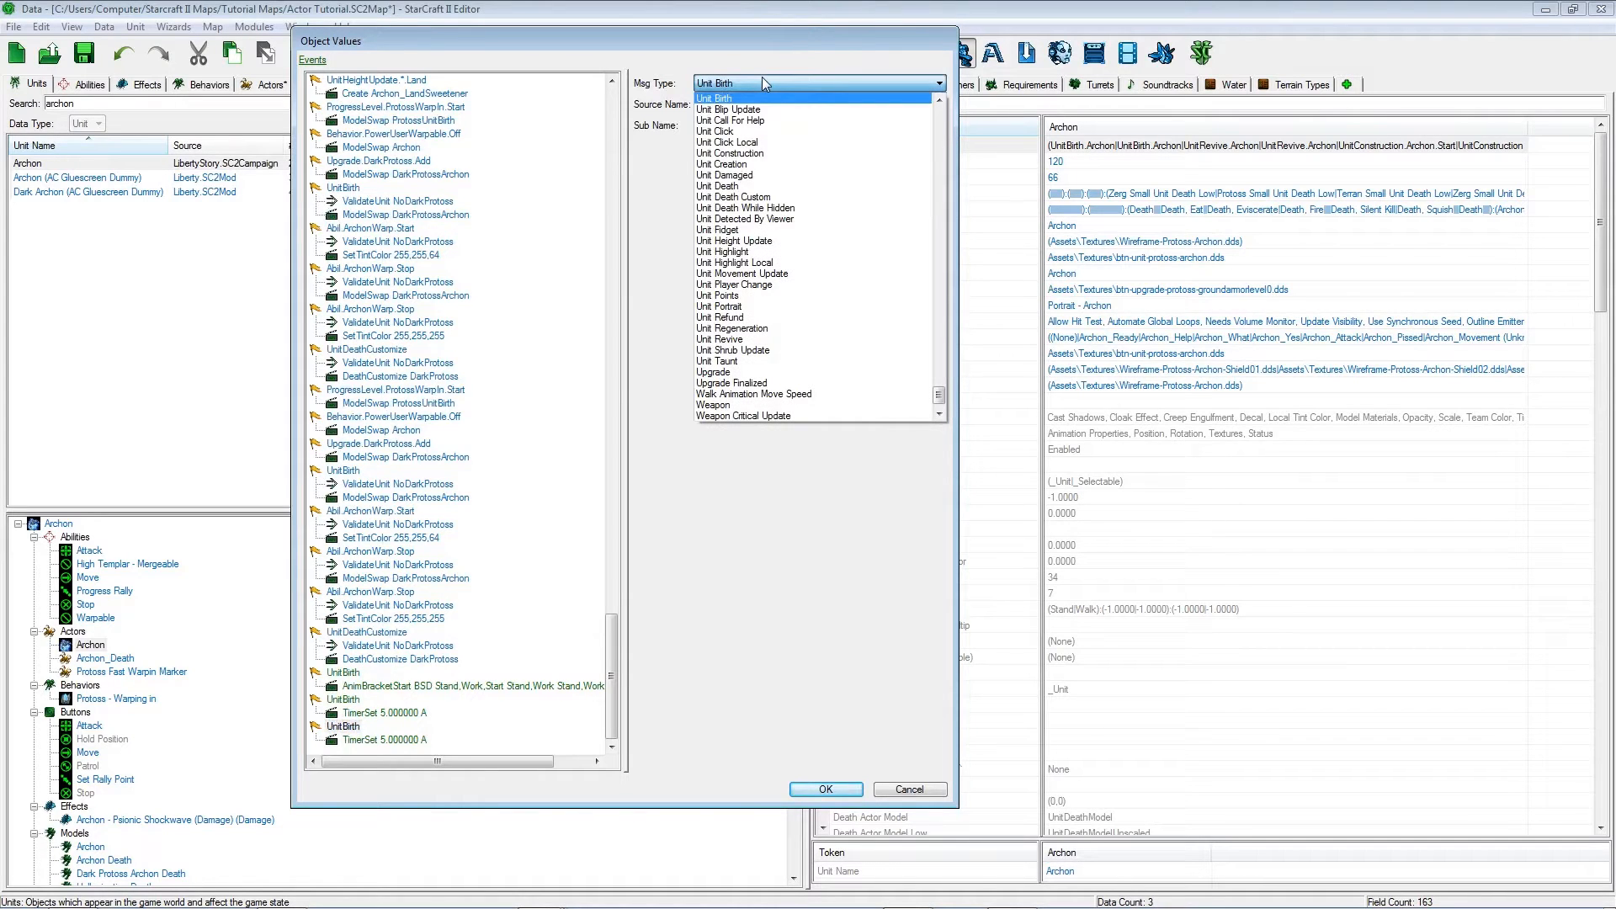
text(ti)
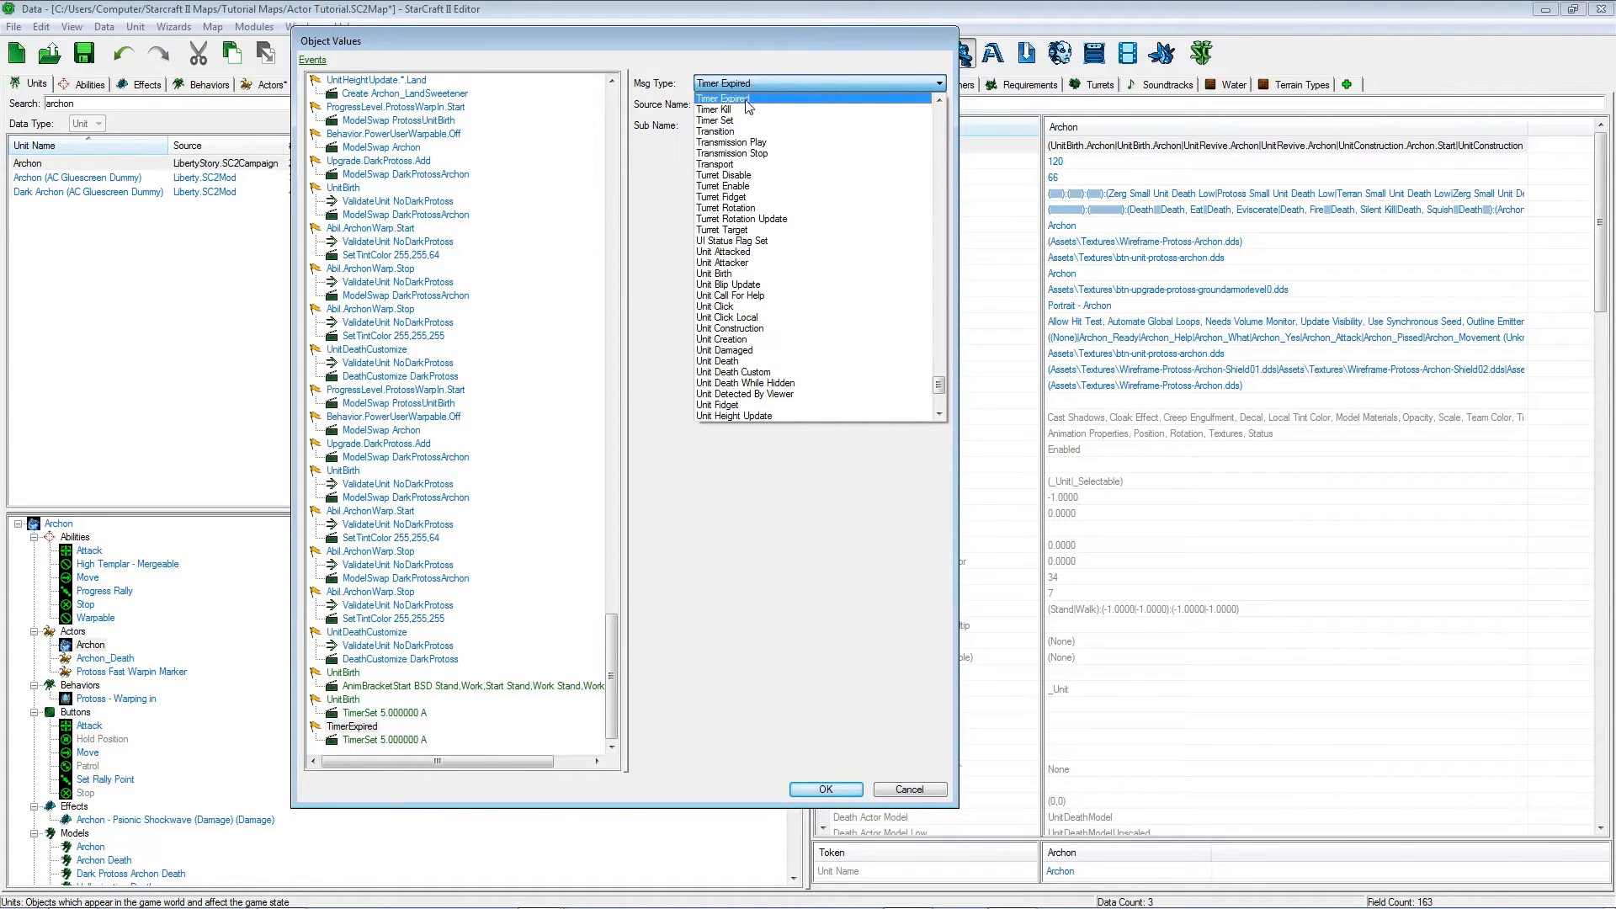
click(746, 101)
Add a TimerName term with the name A to the Timer Expired event.
right_click(354, 726)
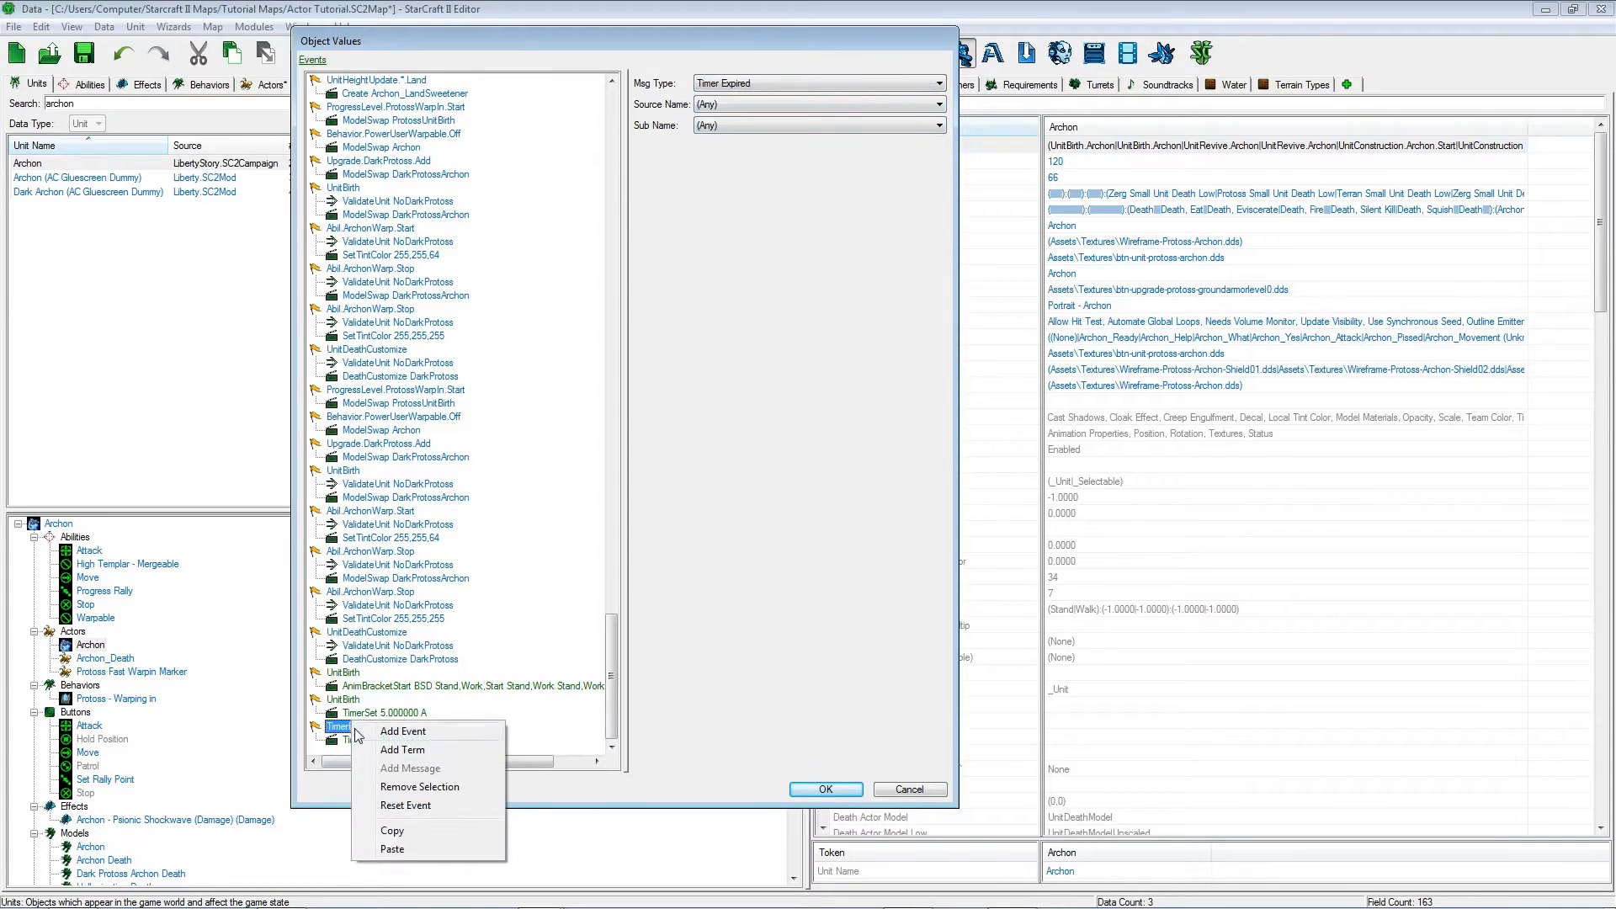
click(370, 748)
click(739, 83)
scroll(770, 253, down, 15)
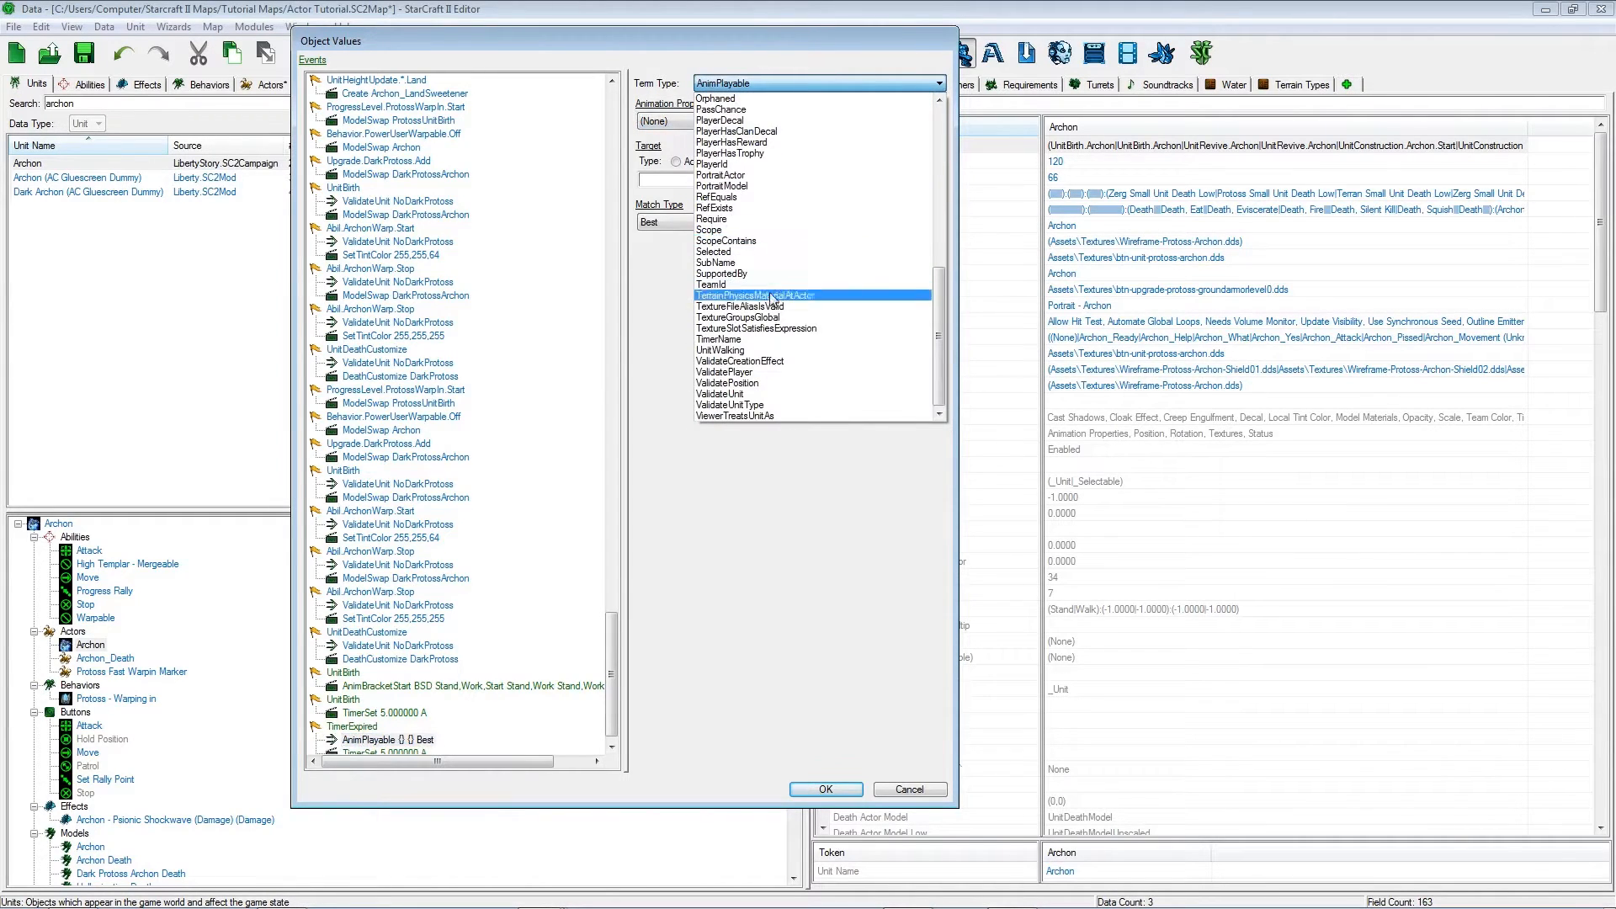
click(762, 340)
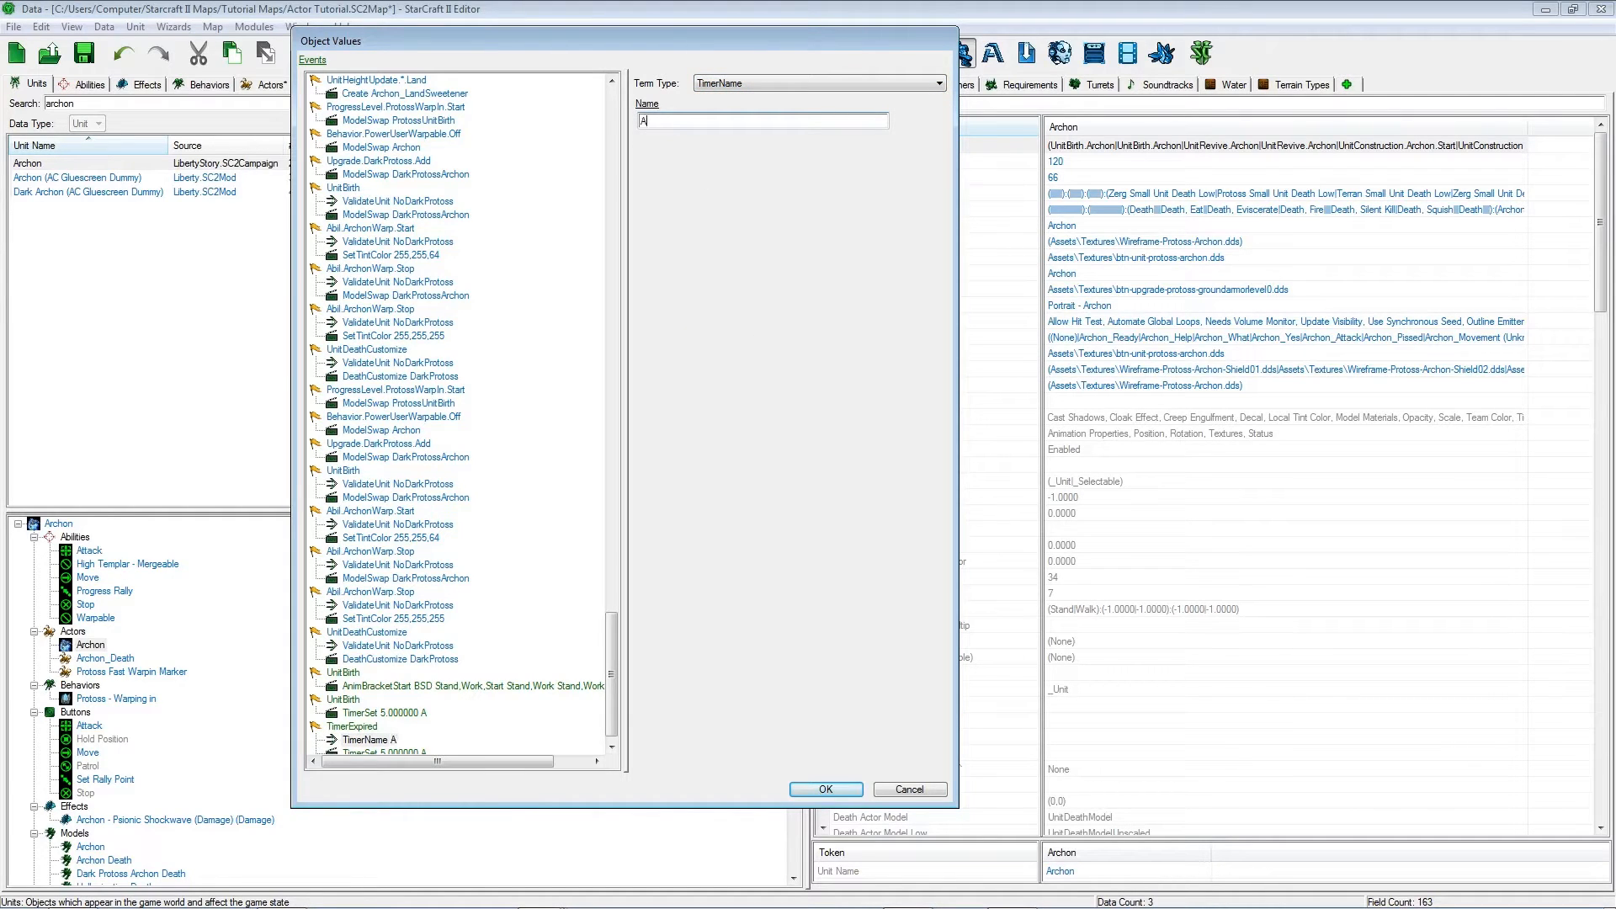
Change the Timer Expired event's action to Animation Bracket Stop with the name BSD and accept the Archon's event changes.
click(390, 751)
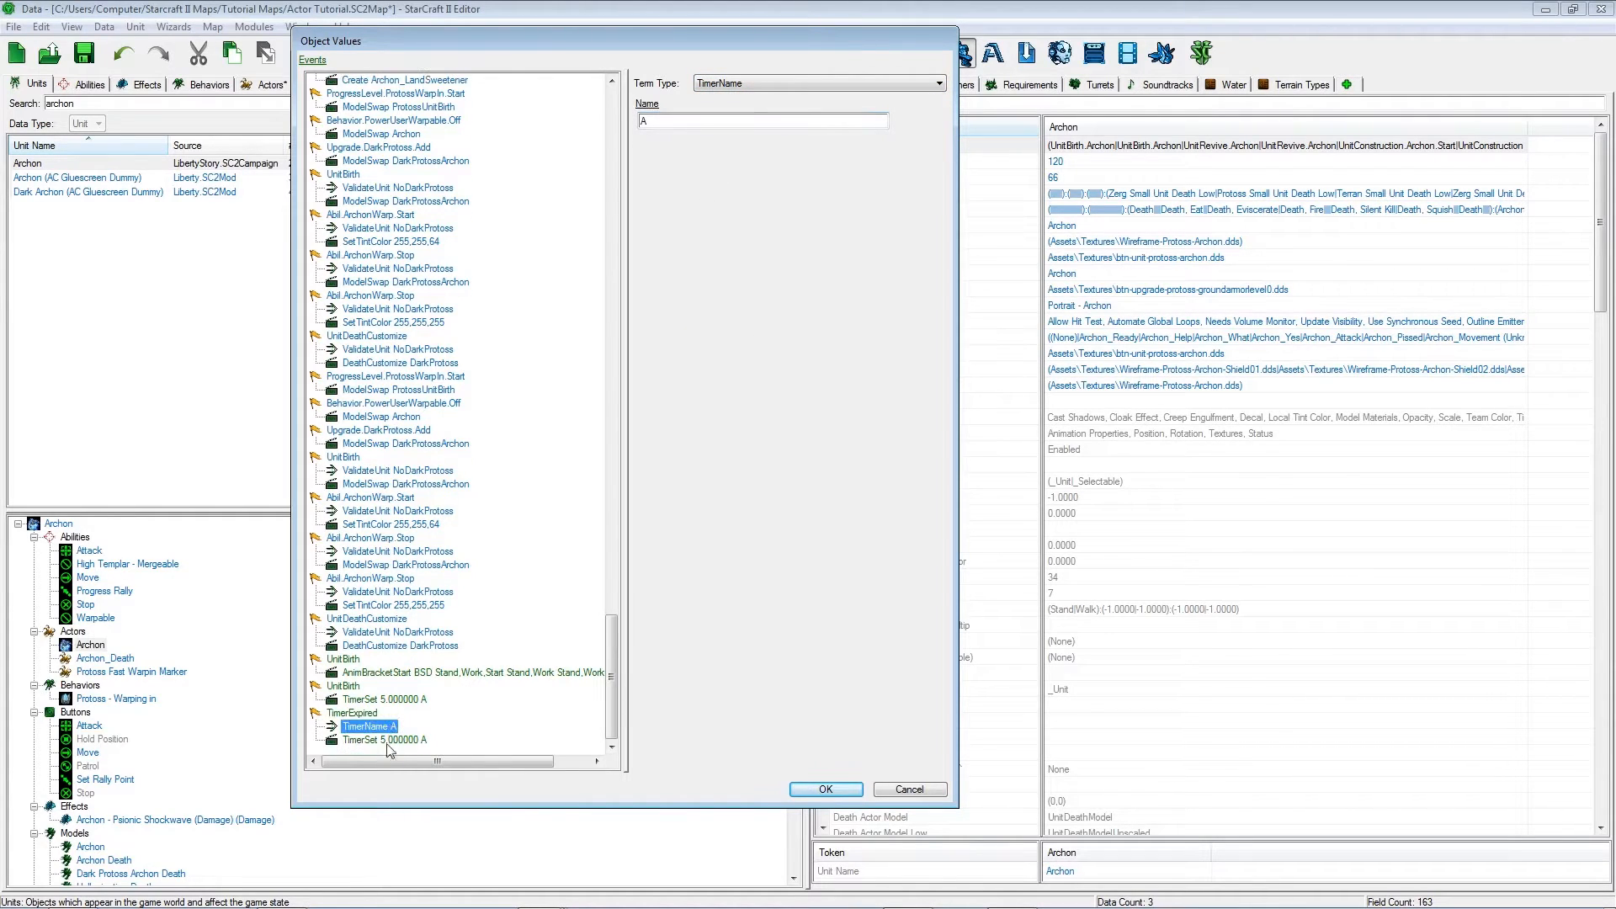
click(748, 105)
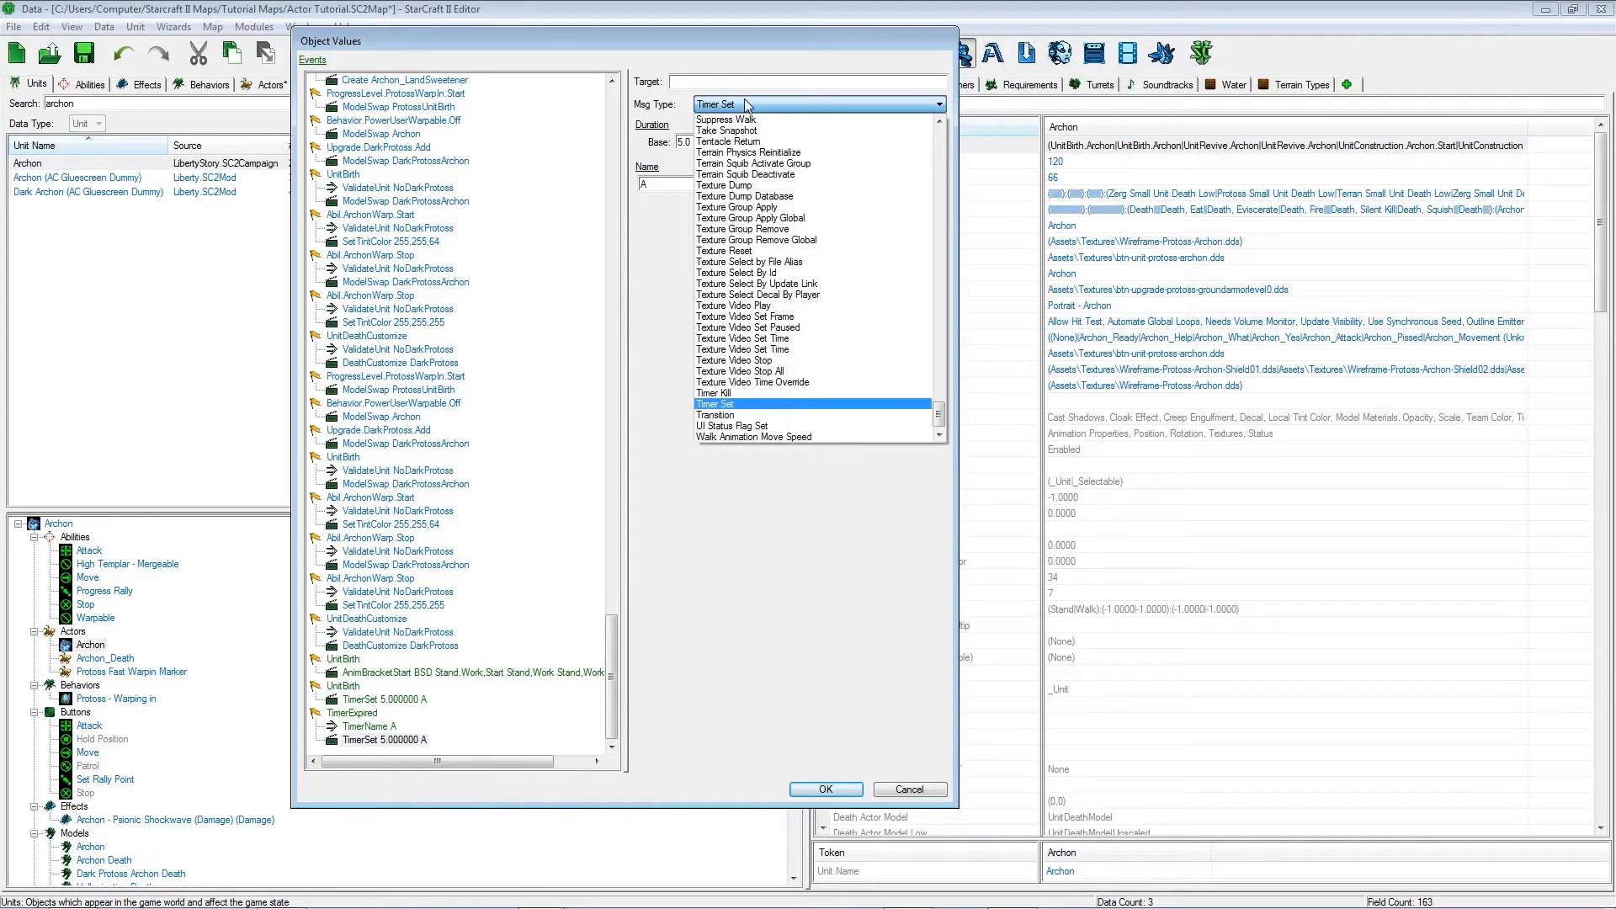
text(ani)
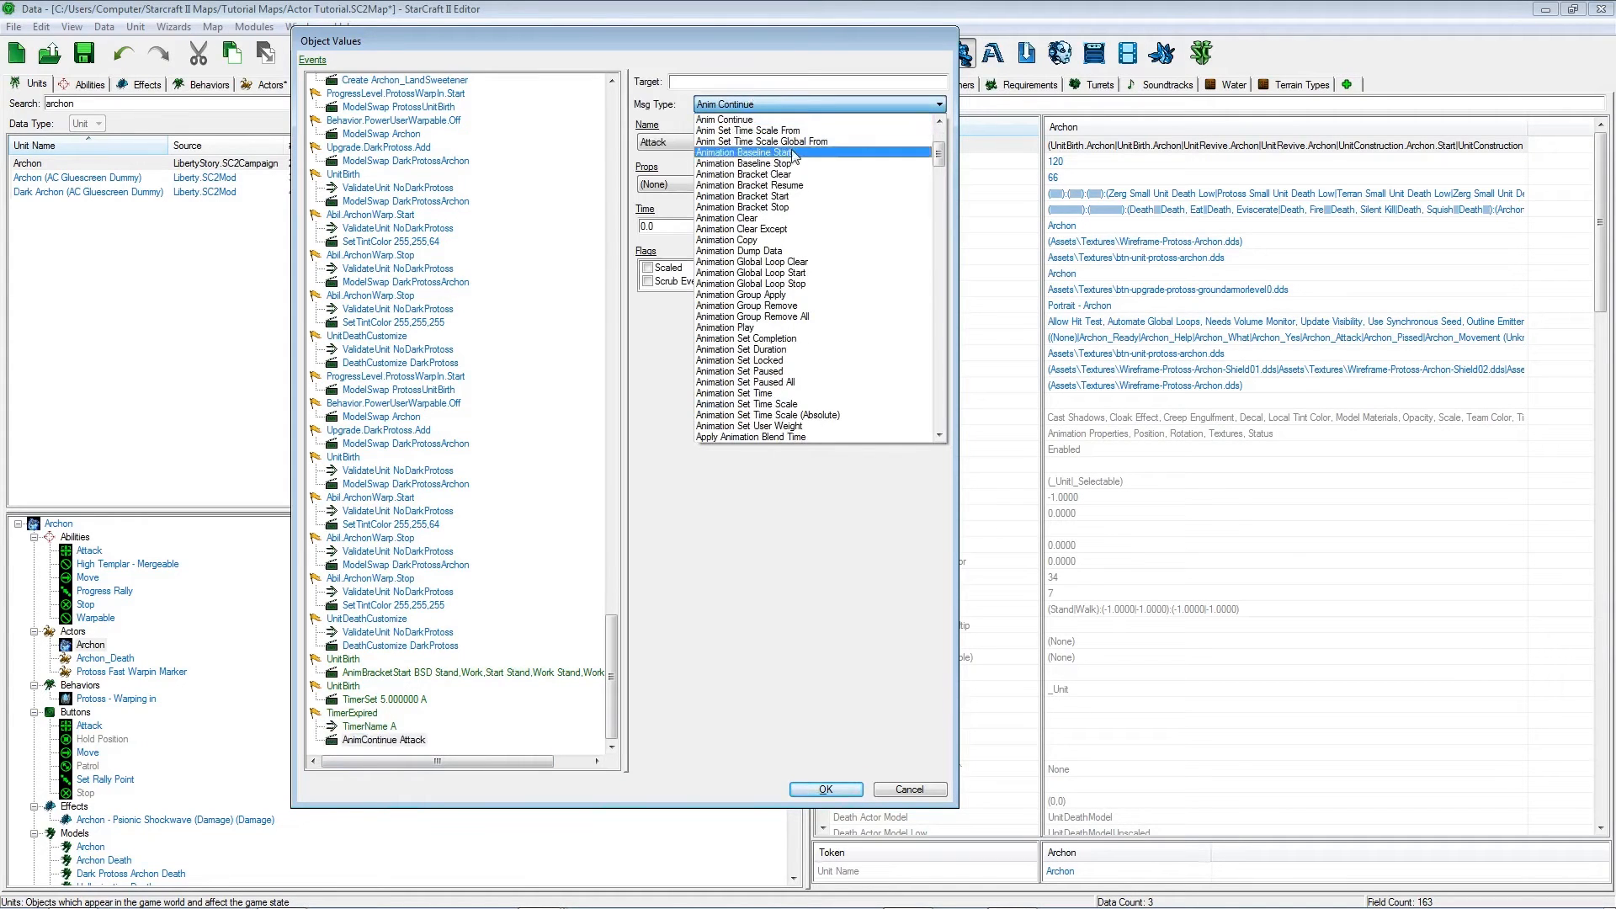
click(797, 209)
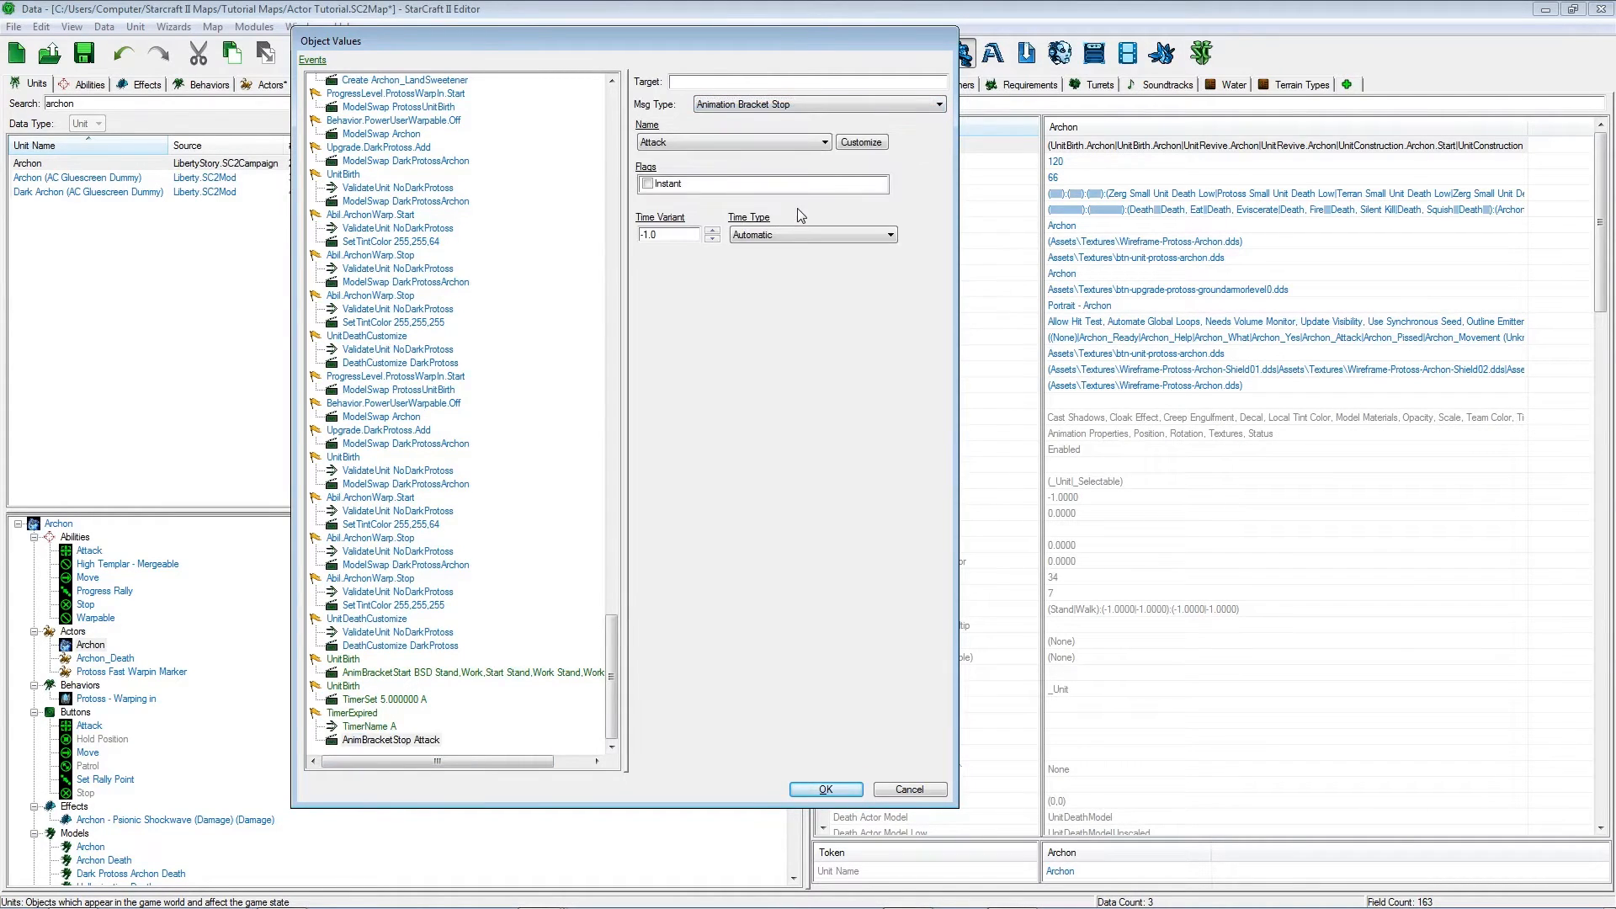
click(676, 142)
click(678, 180)
click(421, 673)
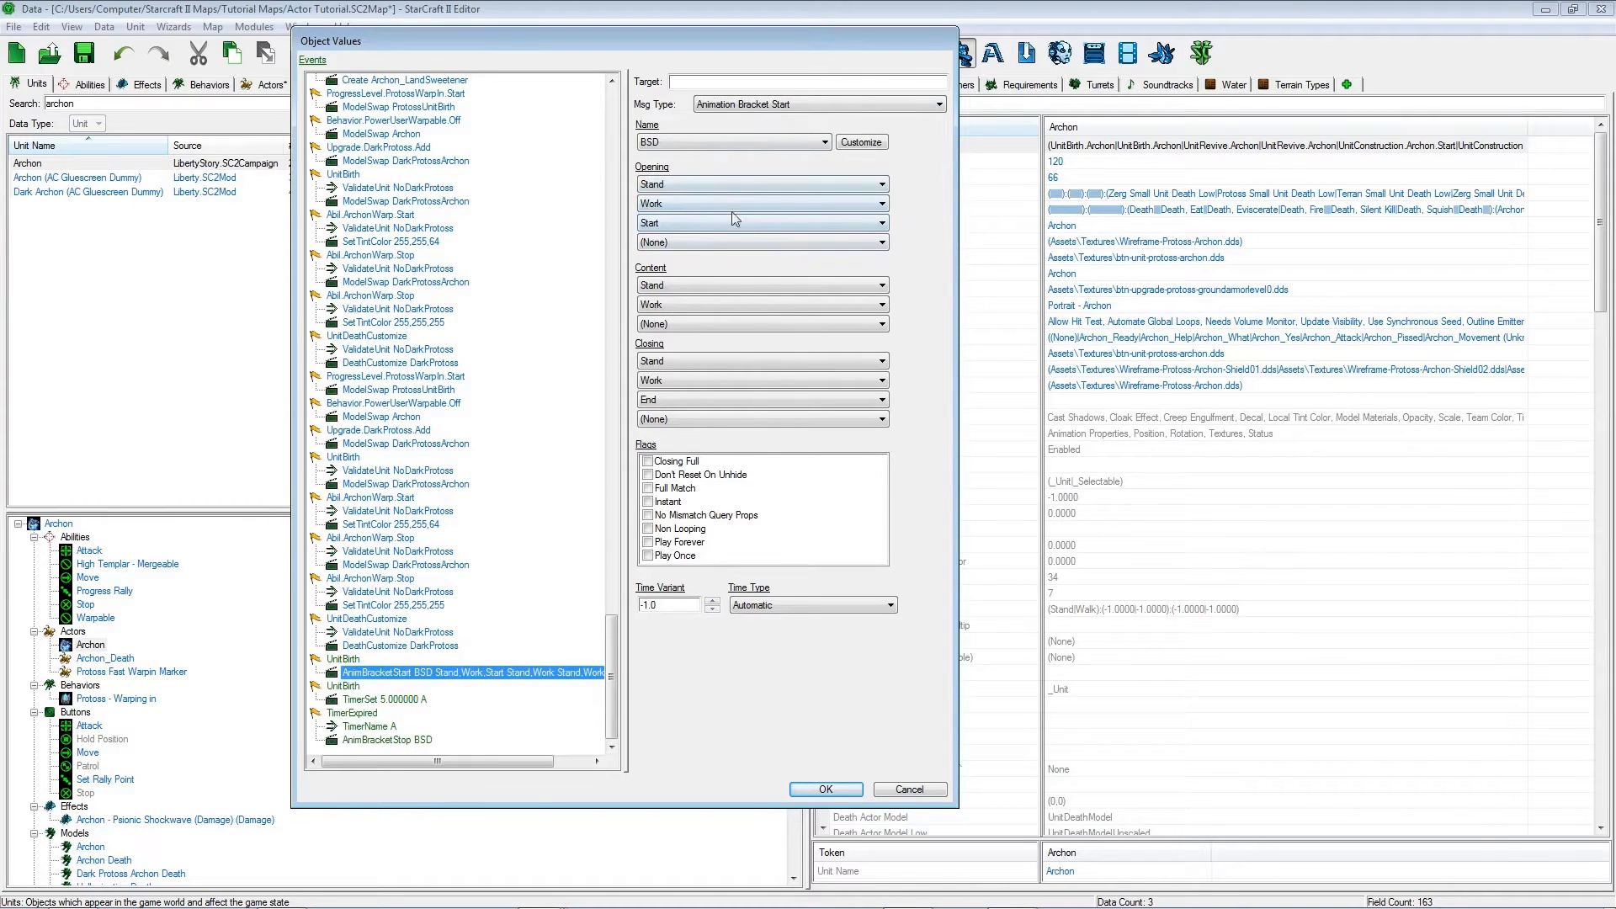
click(825, 790)
Switch to the Terrain editor and place a second Archon on the grass southwest of the first one.
key(F8)
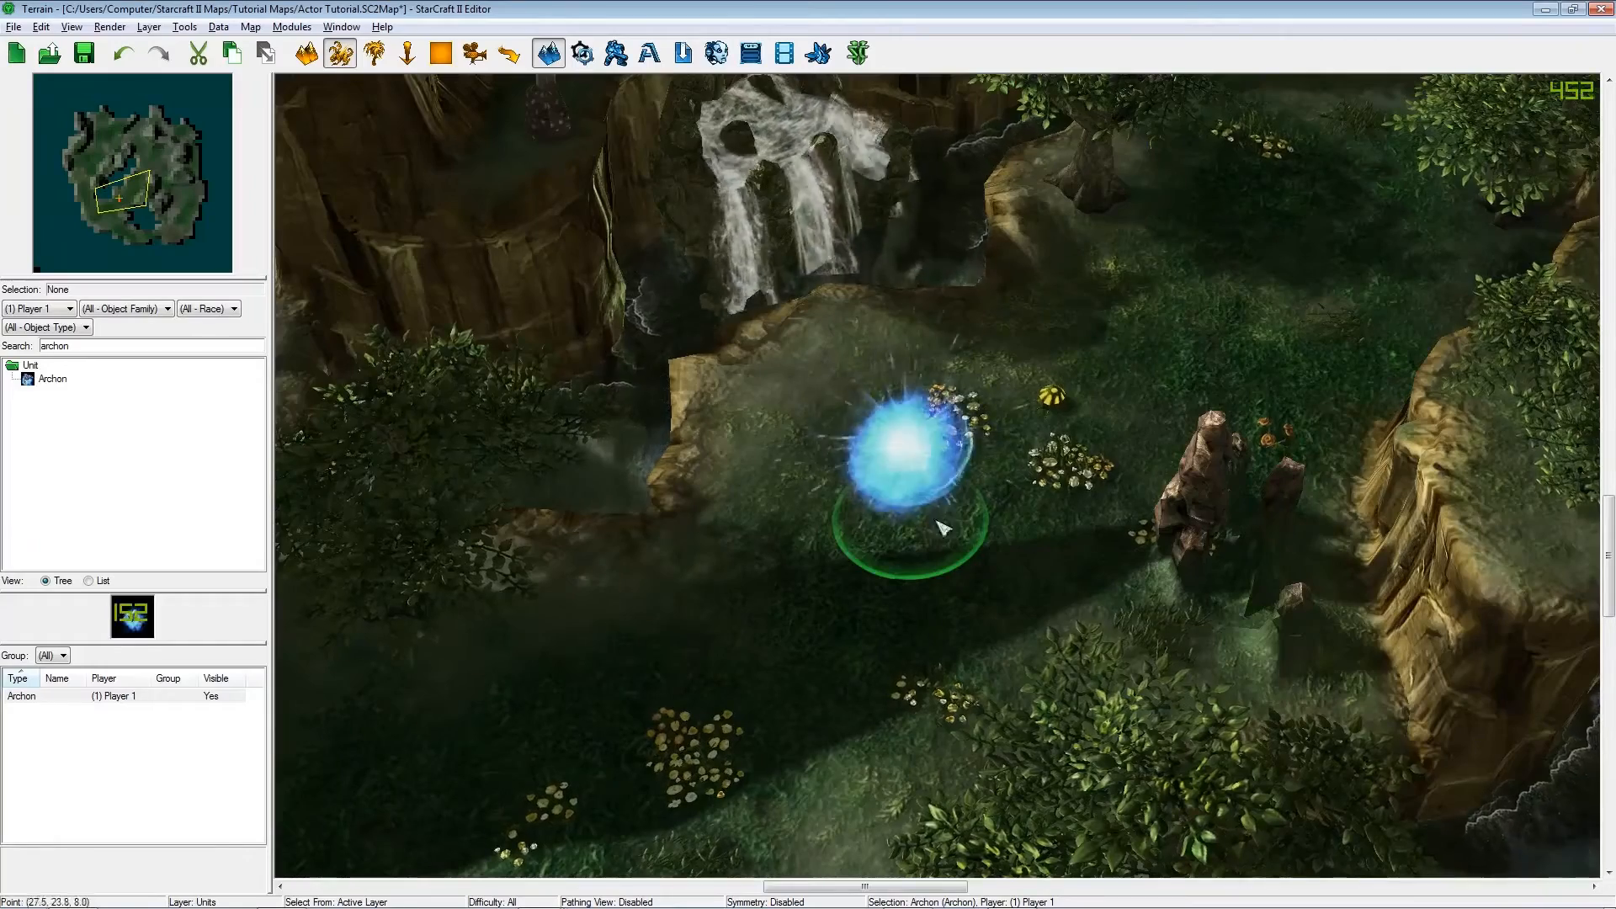
ctrl+right_drag(842, 572, 787, 614)
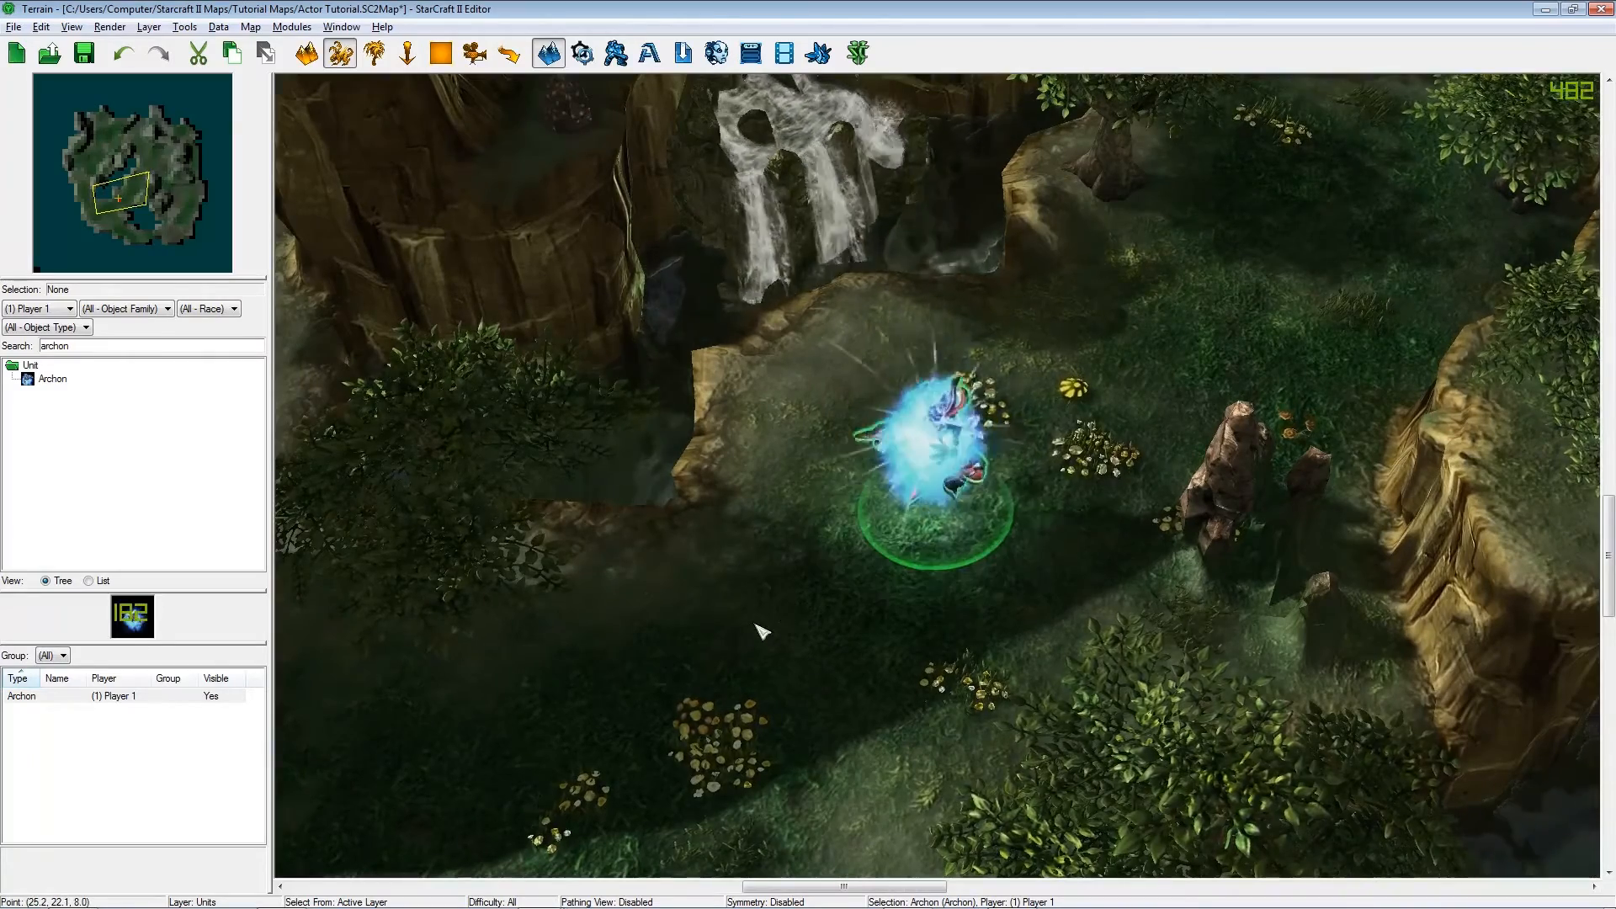
click(52, 379)
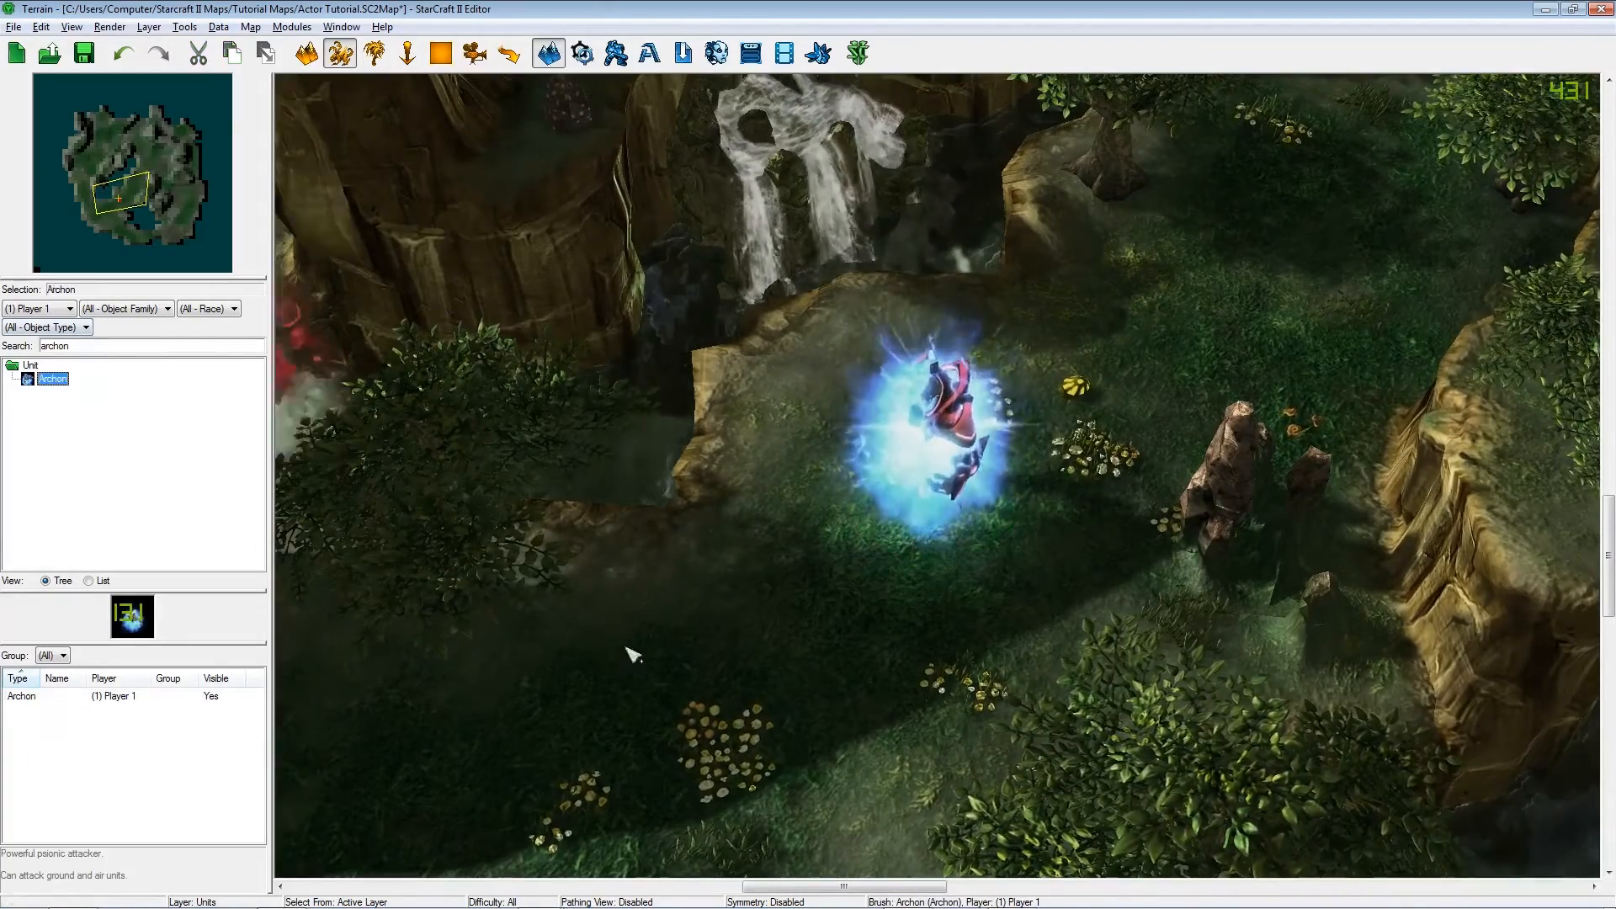
click(736, 633)
middle_drag(737, 634, 849, 526)
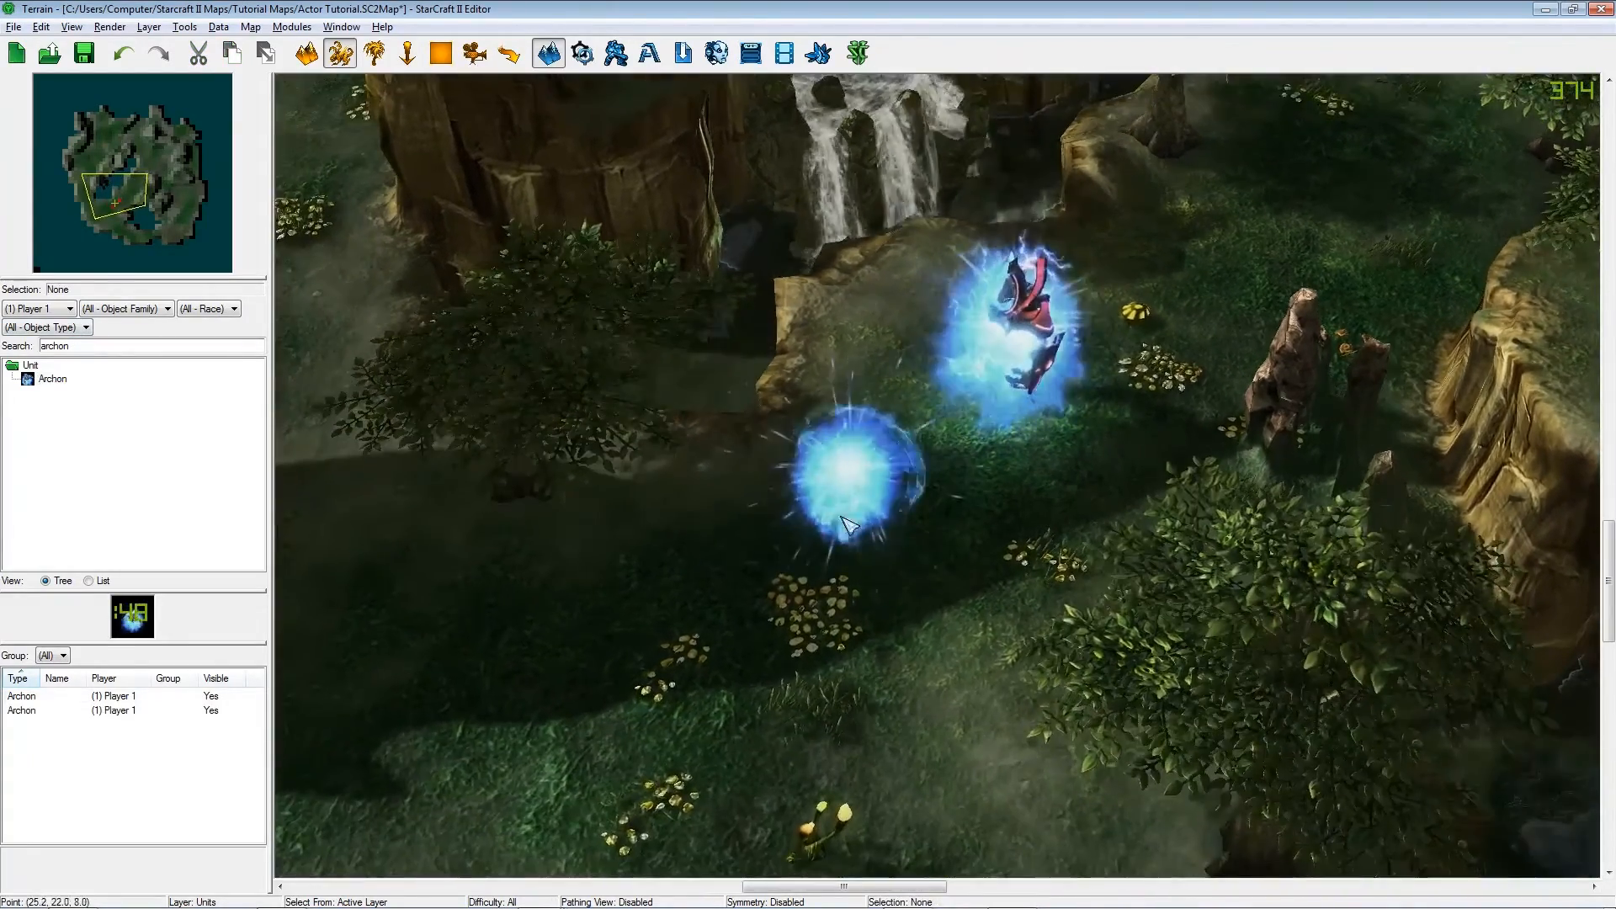
Select the second Archon and move it slightly closer to the first one.
click(848, 526)
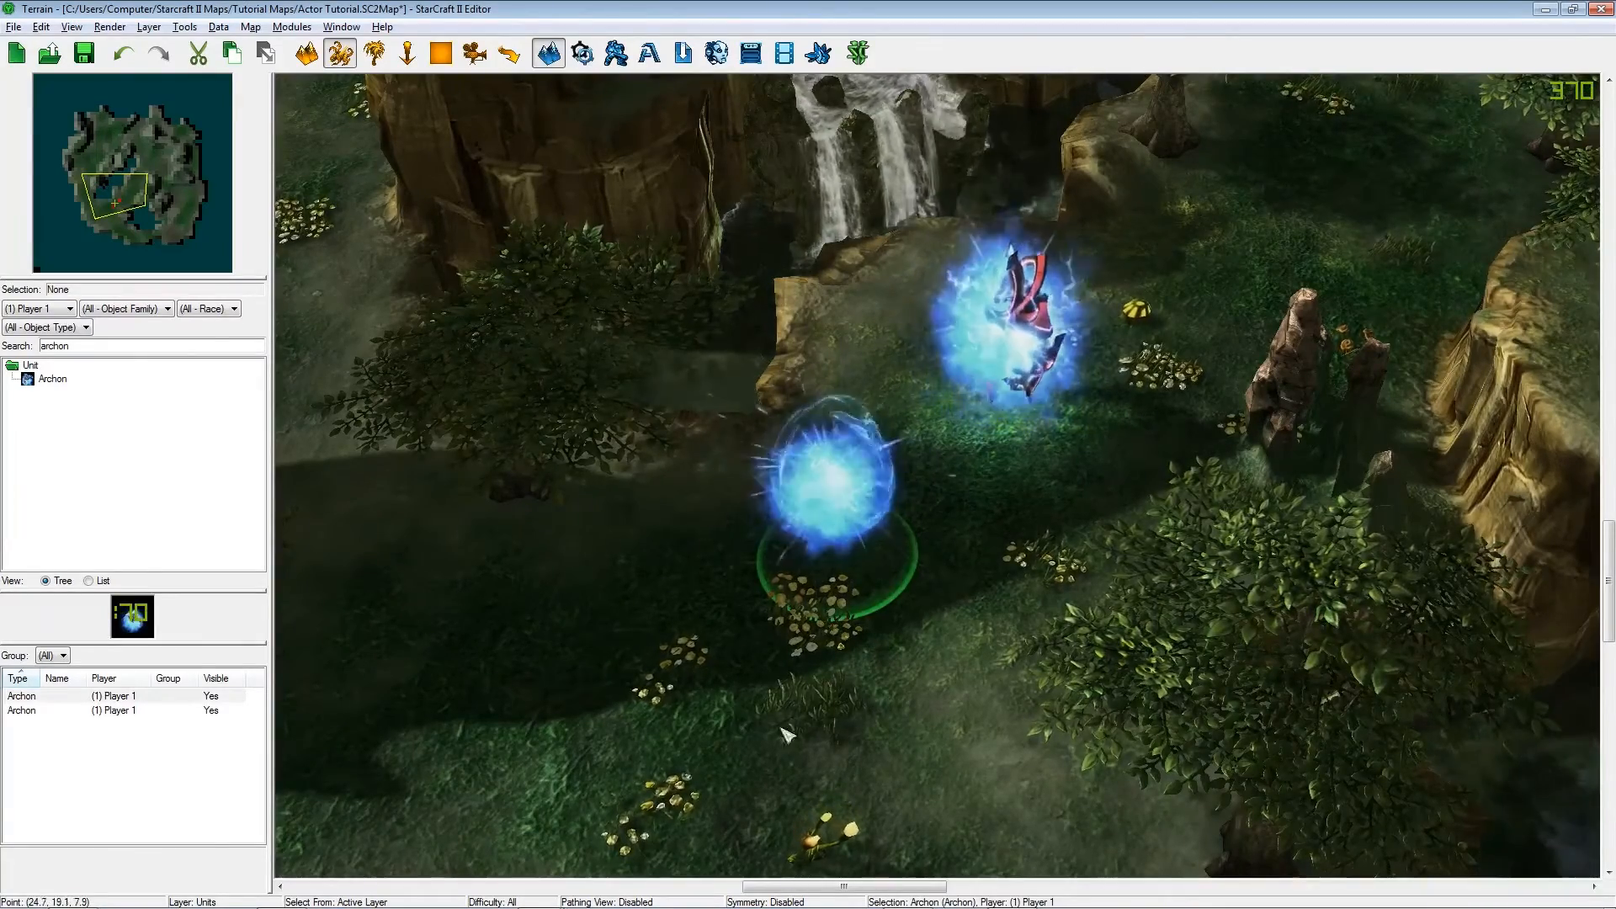
middle_drag(787, 735, 769, 685)
click(768, 685)
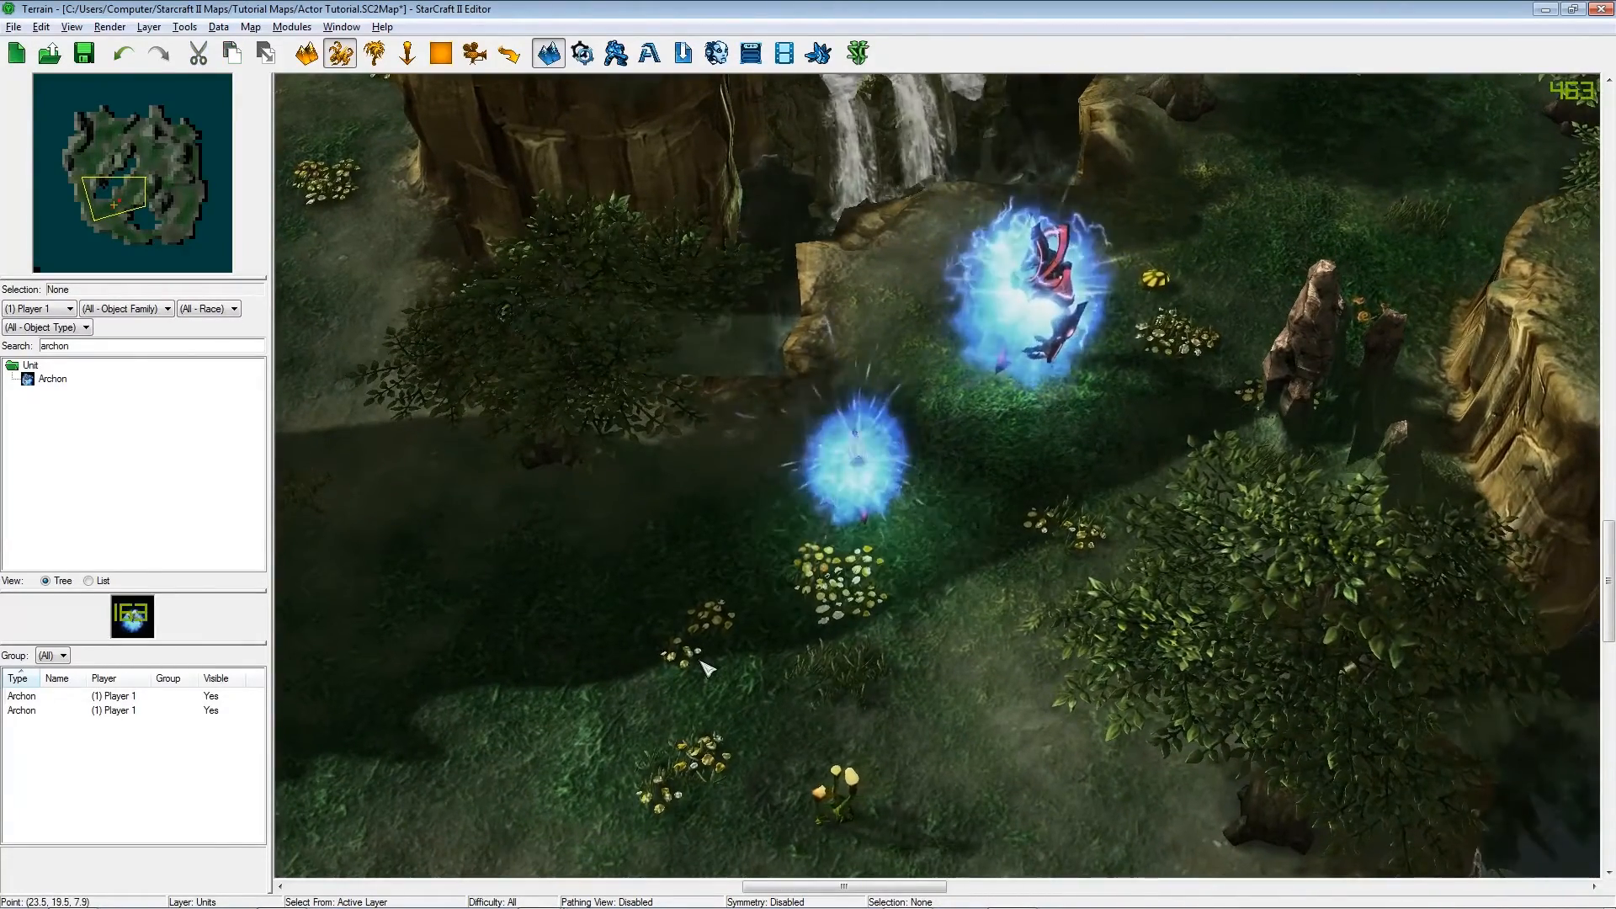
click(854, 468)
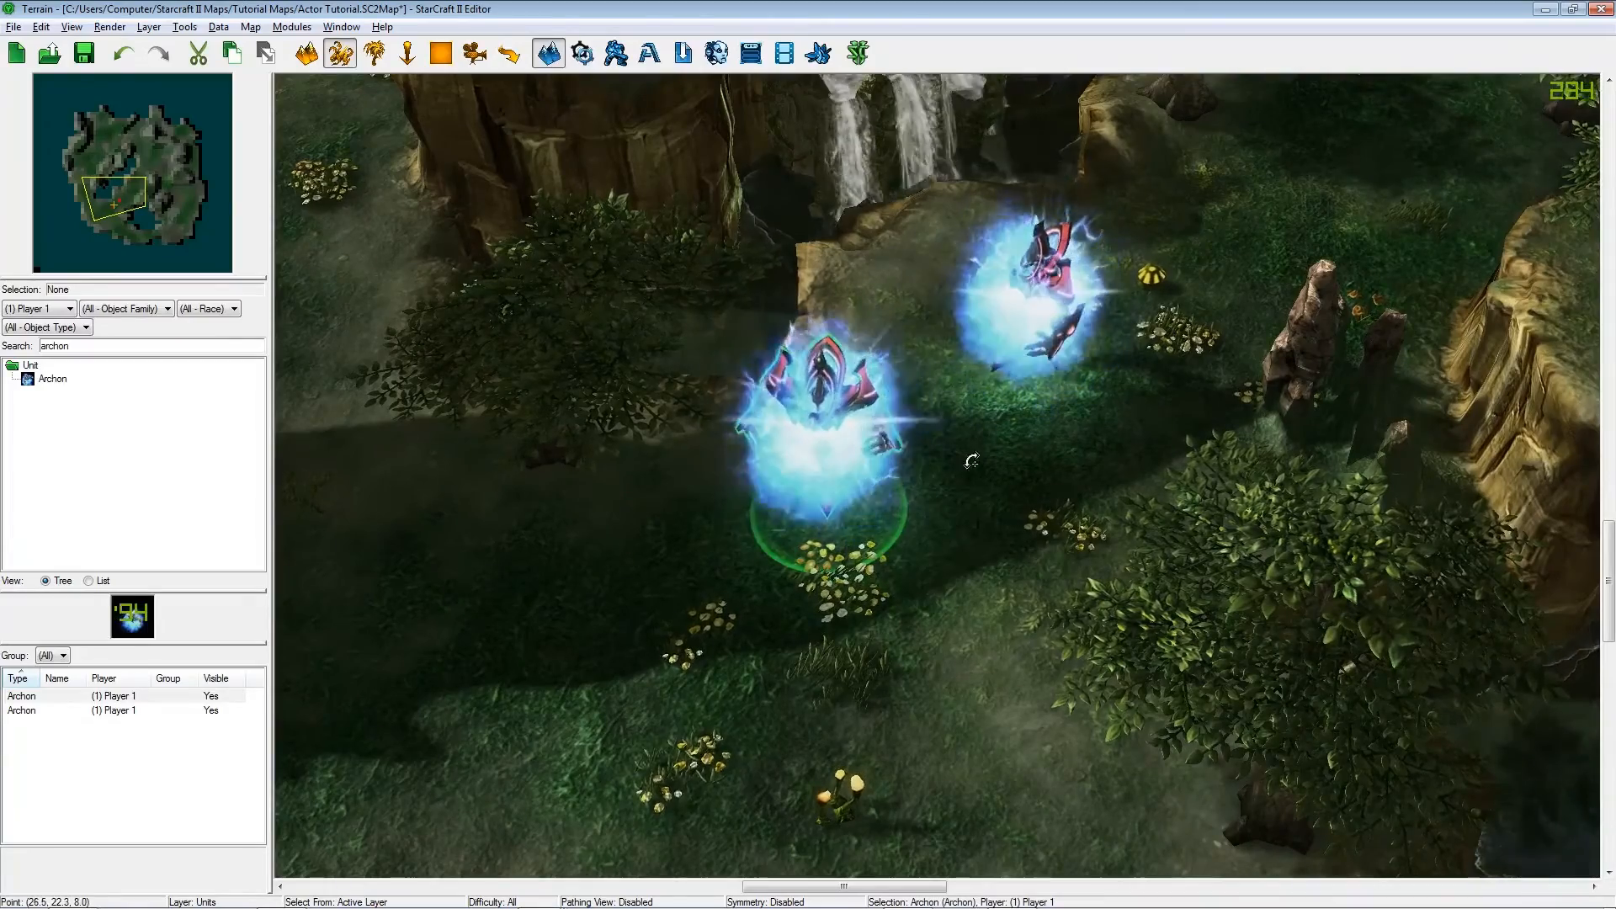
click(1055, 455)
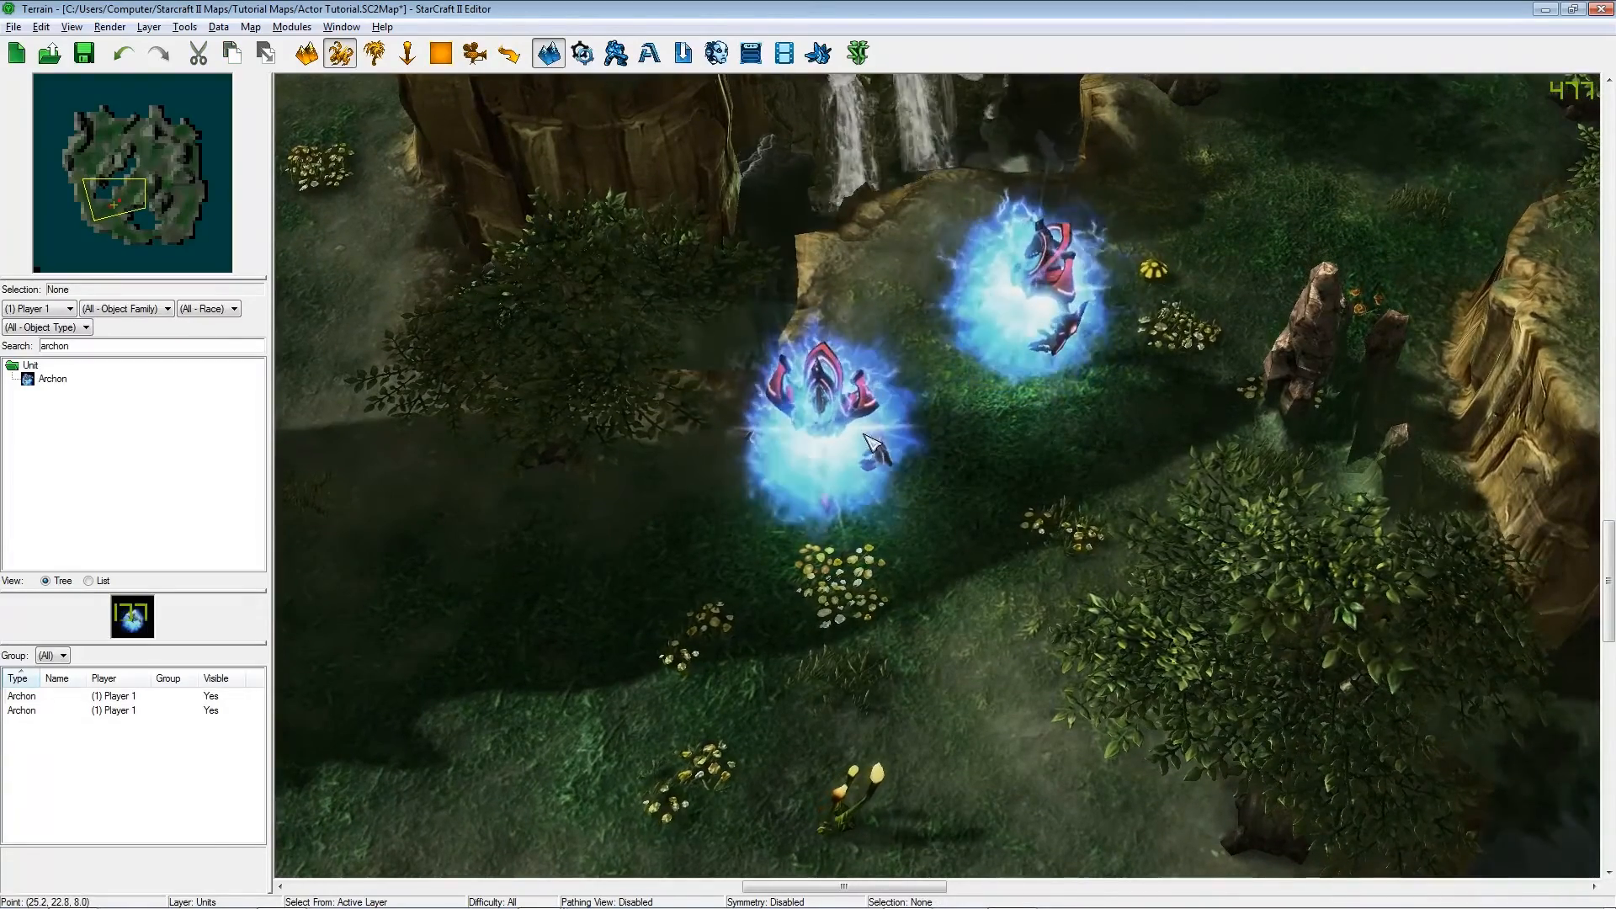
drag(871, 442, 896, 425)
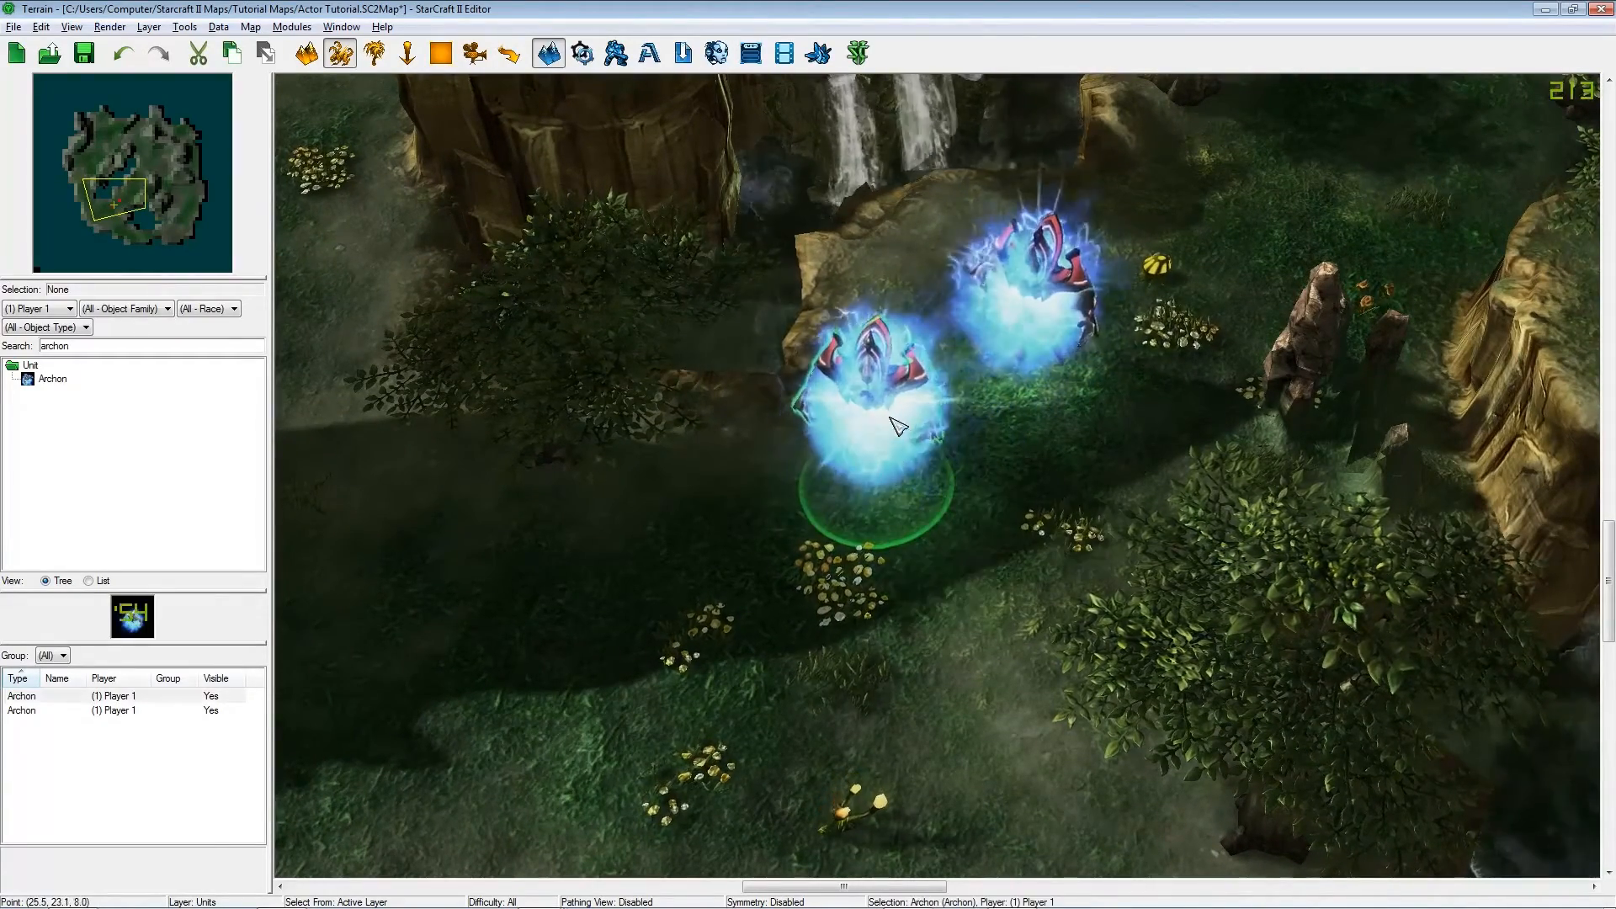
Place a third Archon on the grass southwest of the other two and watch its animation play out.
click(425, 468)
click(52, 380)
right_drag(732, 576, 766, 497)
click(670, 580)
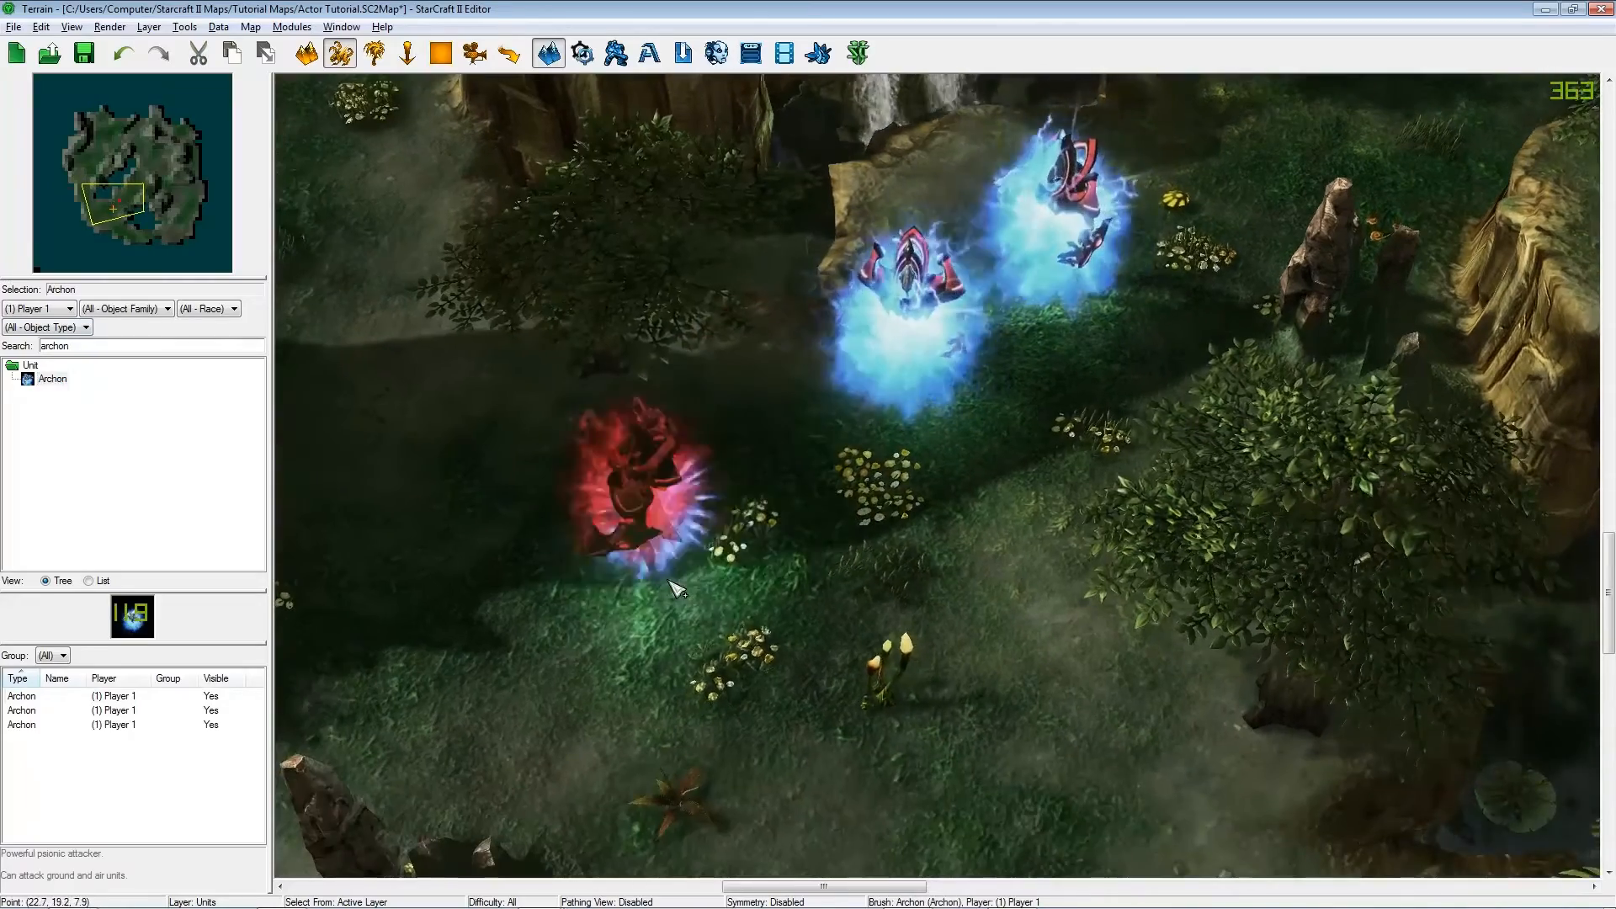
key(Escape)
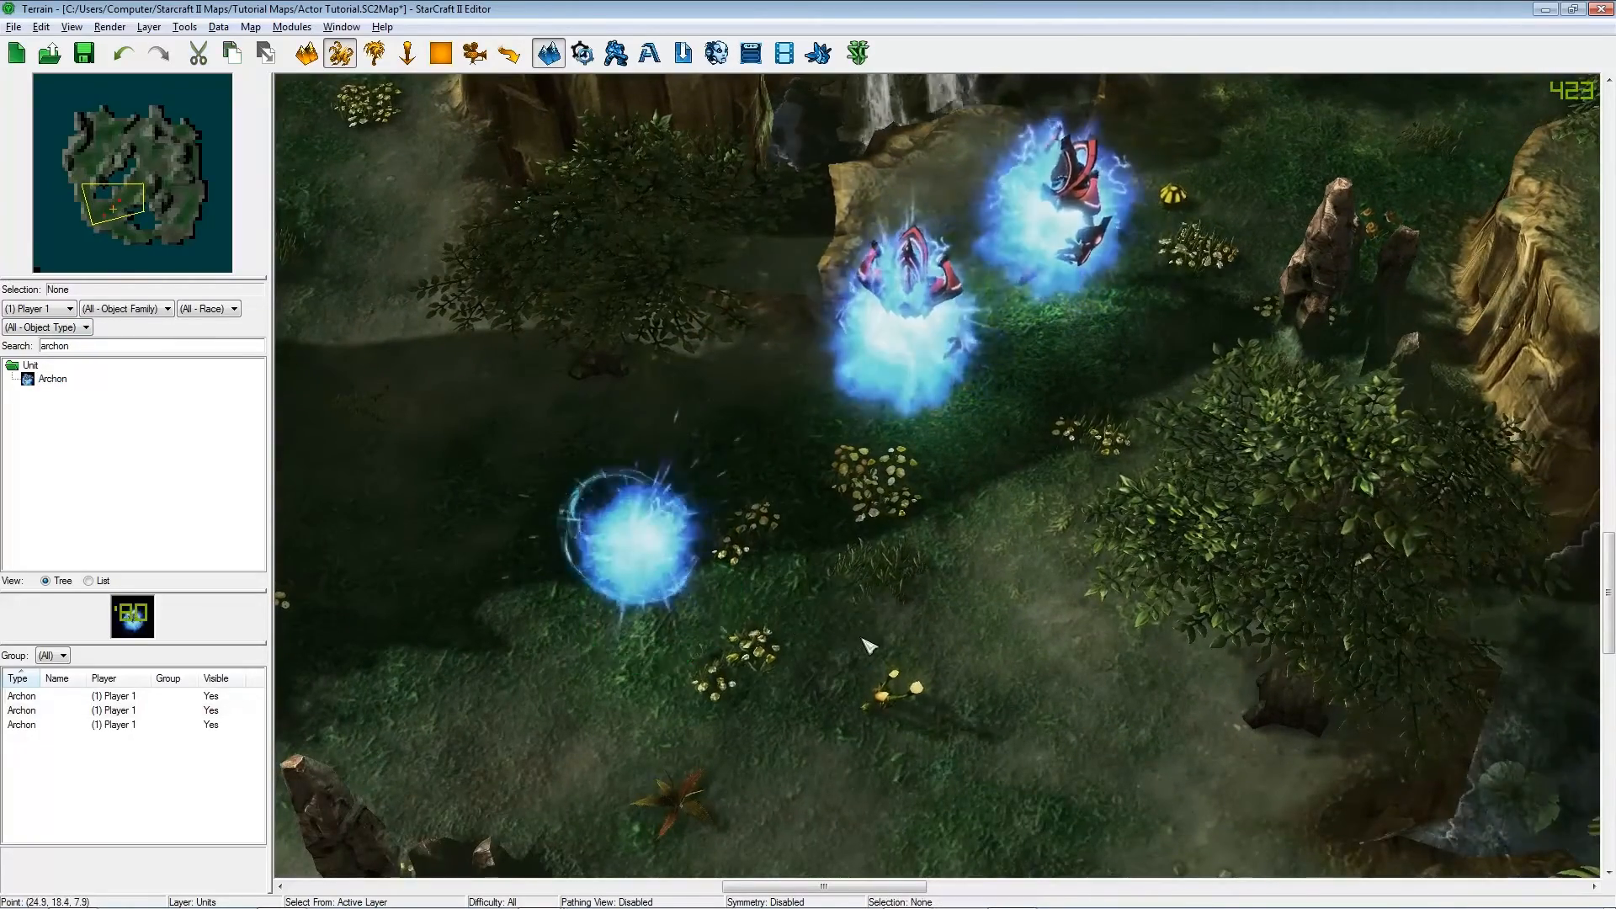
click(699, 513)
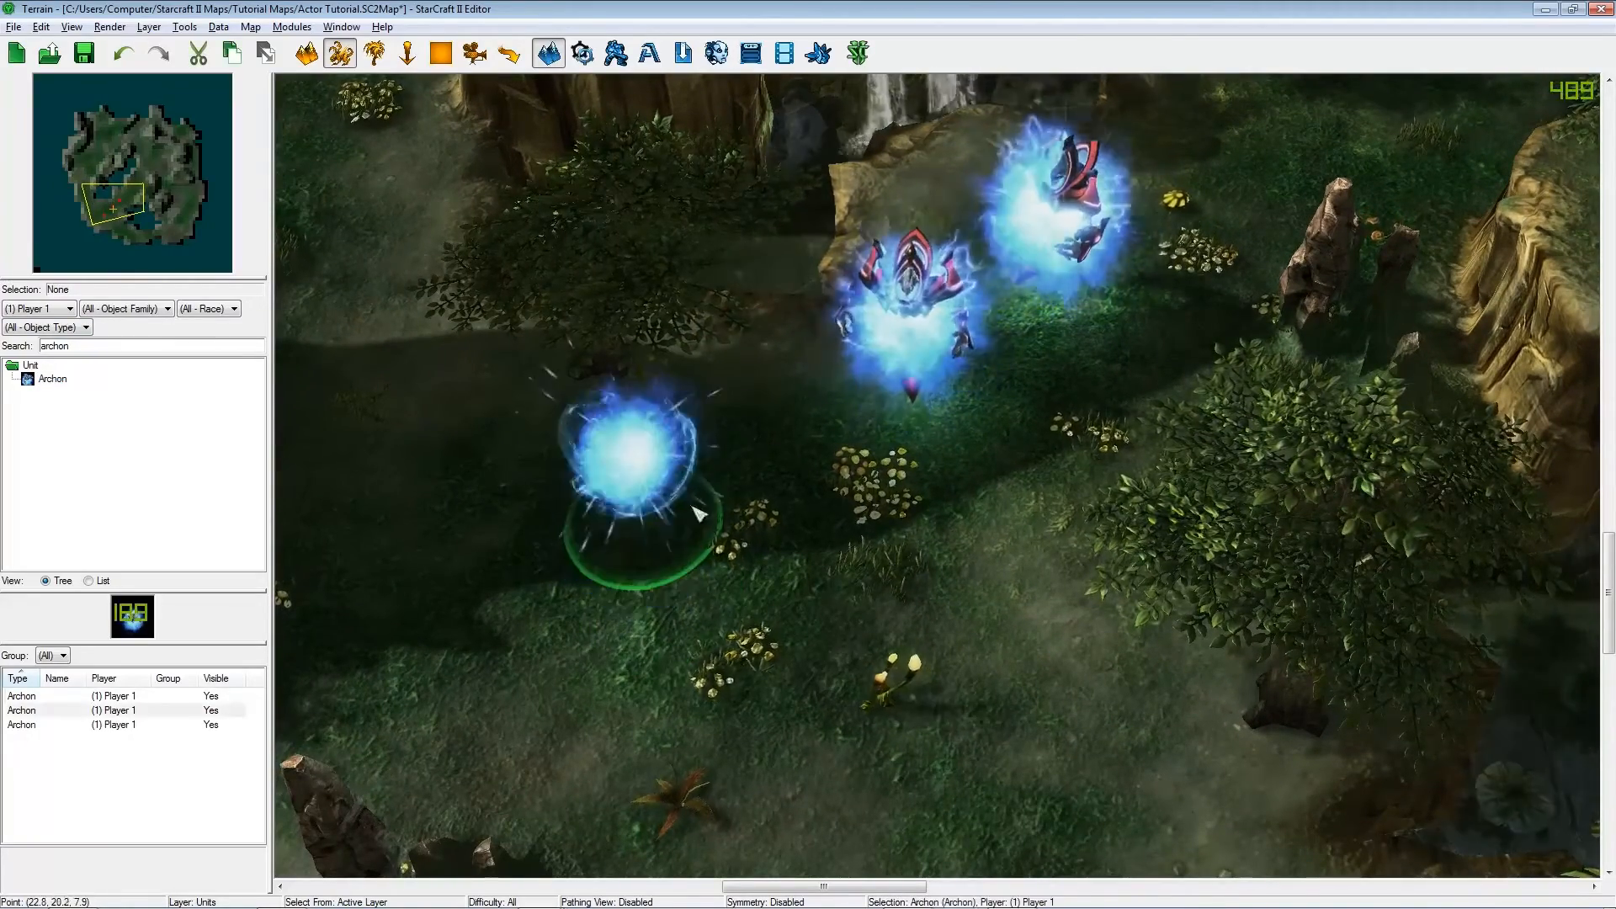
click(911, 568)
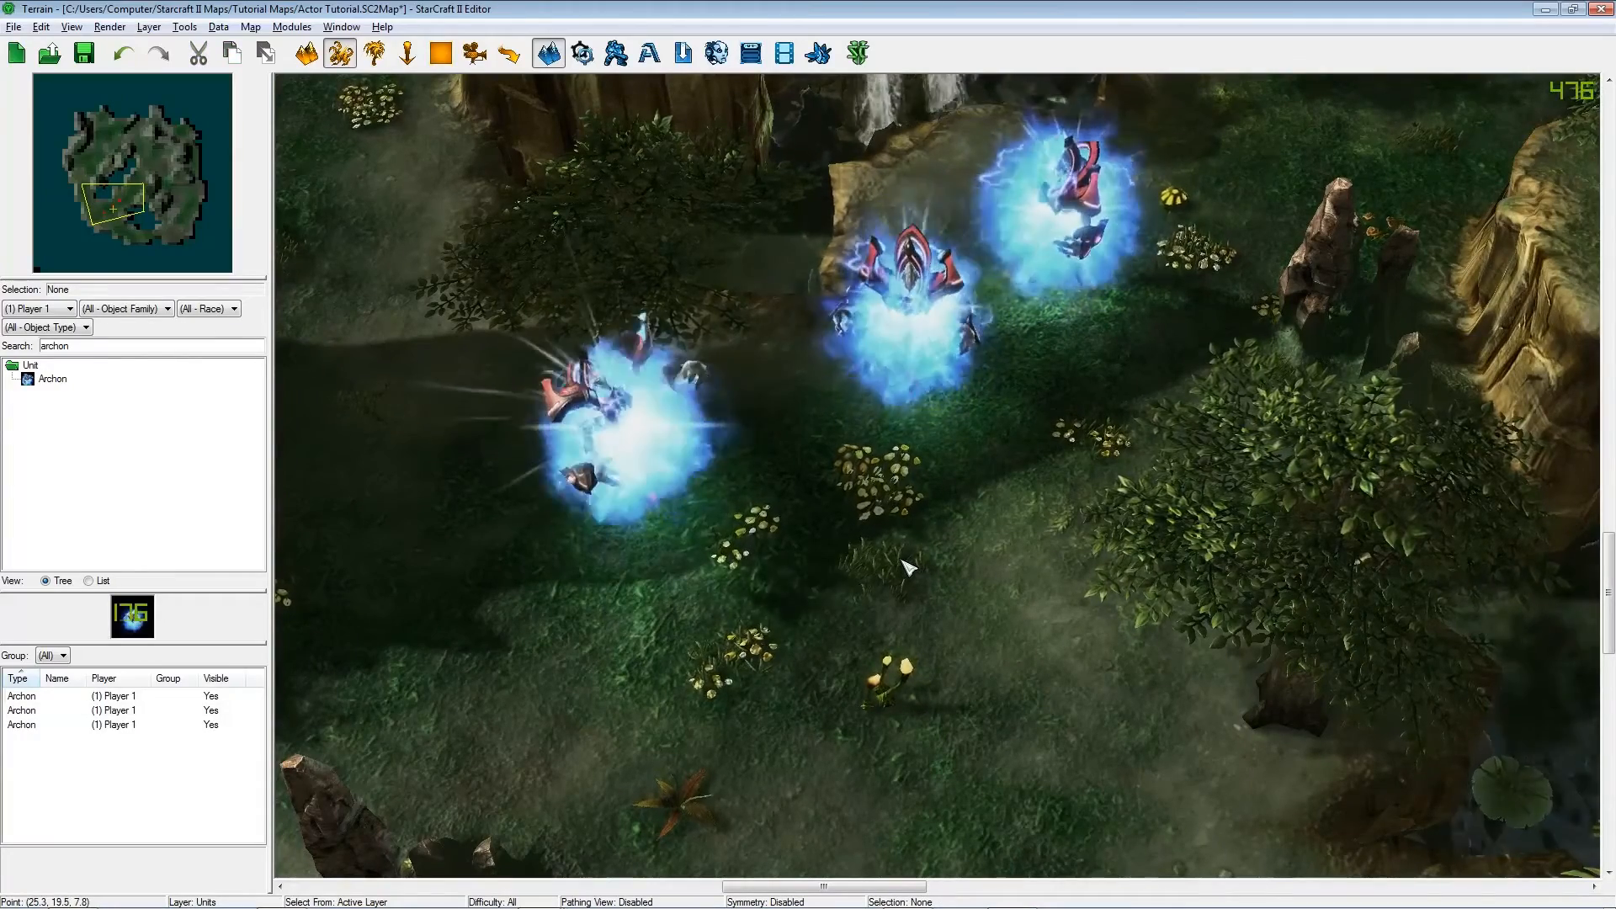
Switch to the Cutscene Editor and play the Archon's Stand Work End animation from about one second.
click(616, 53)
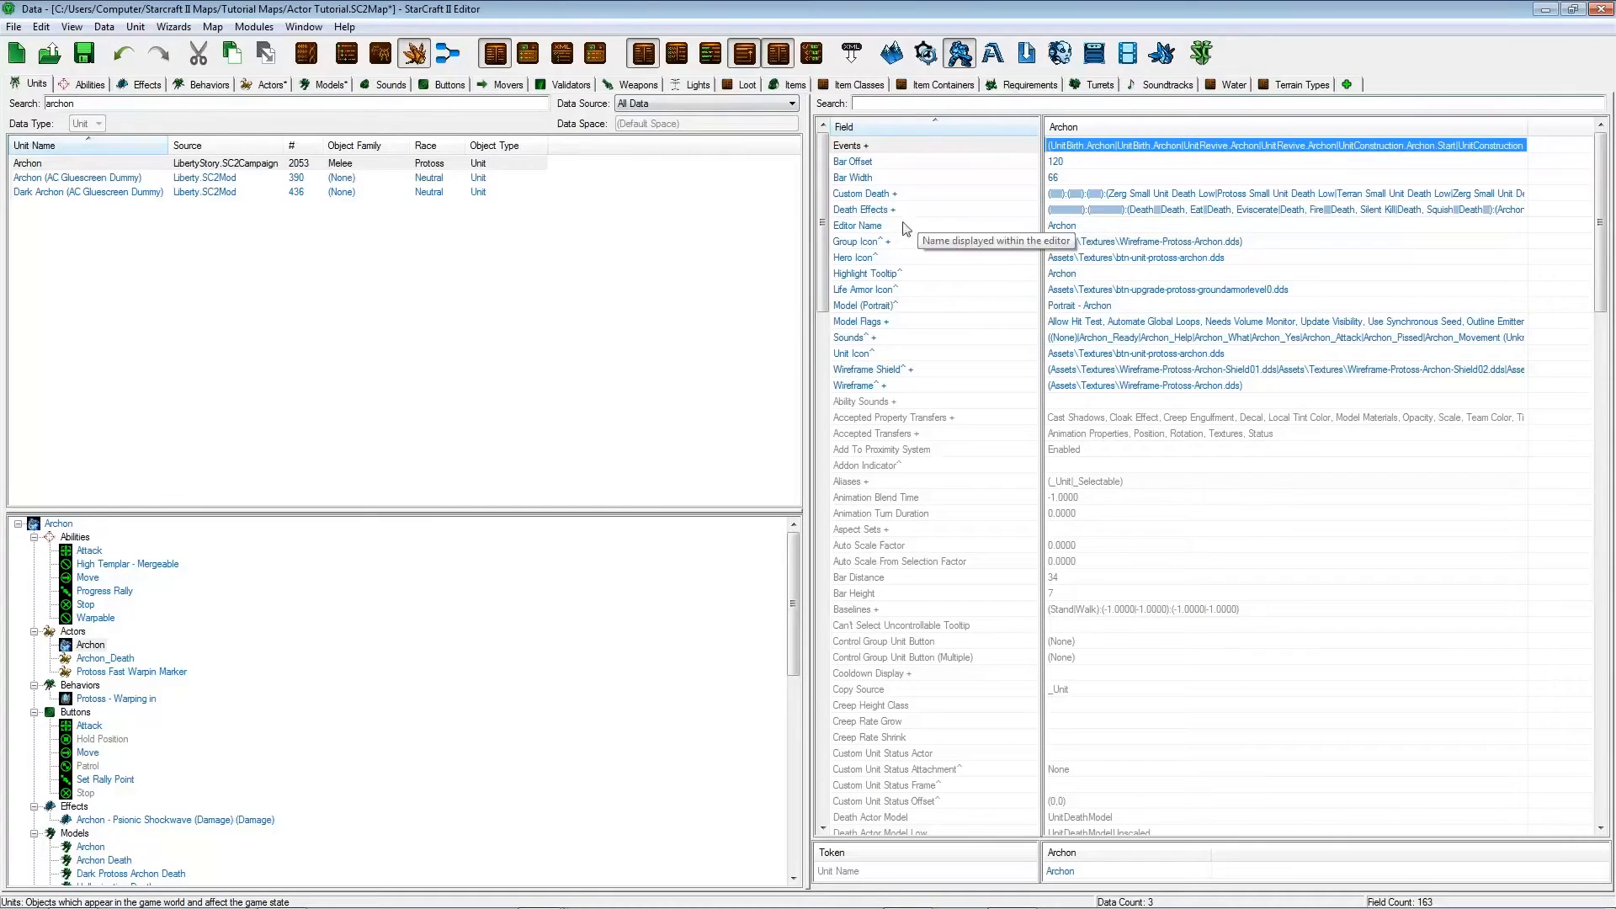
key(super)
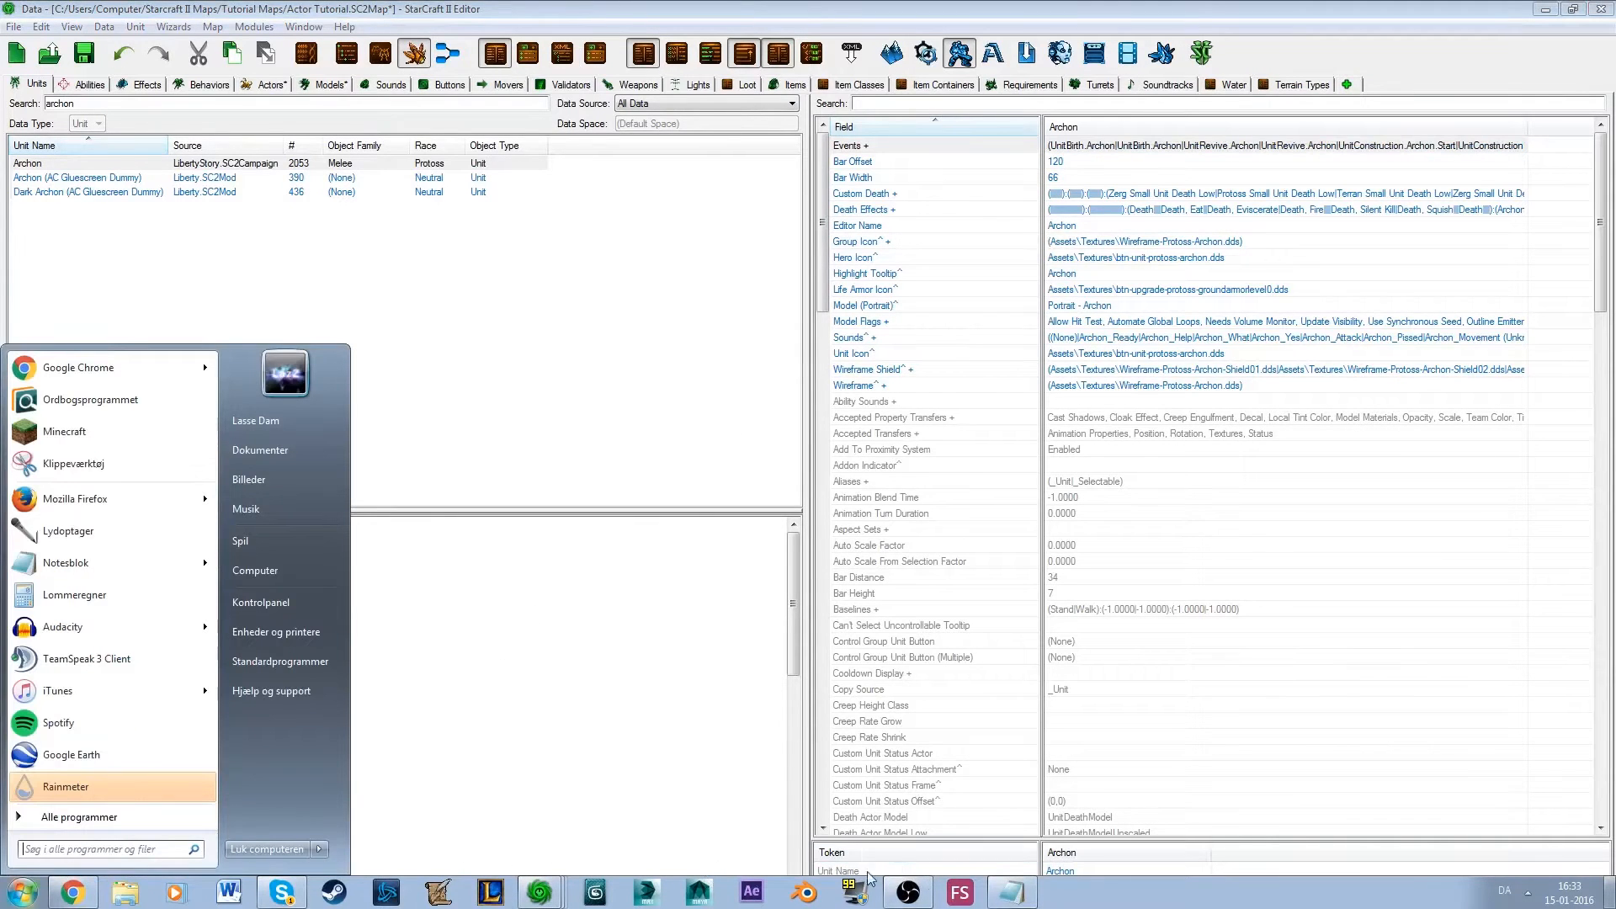
click(540, 893)
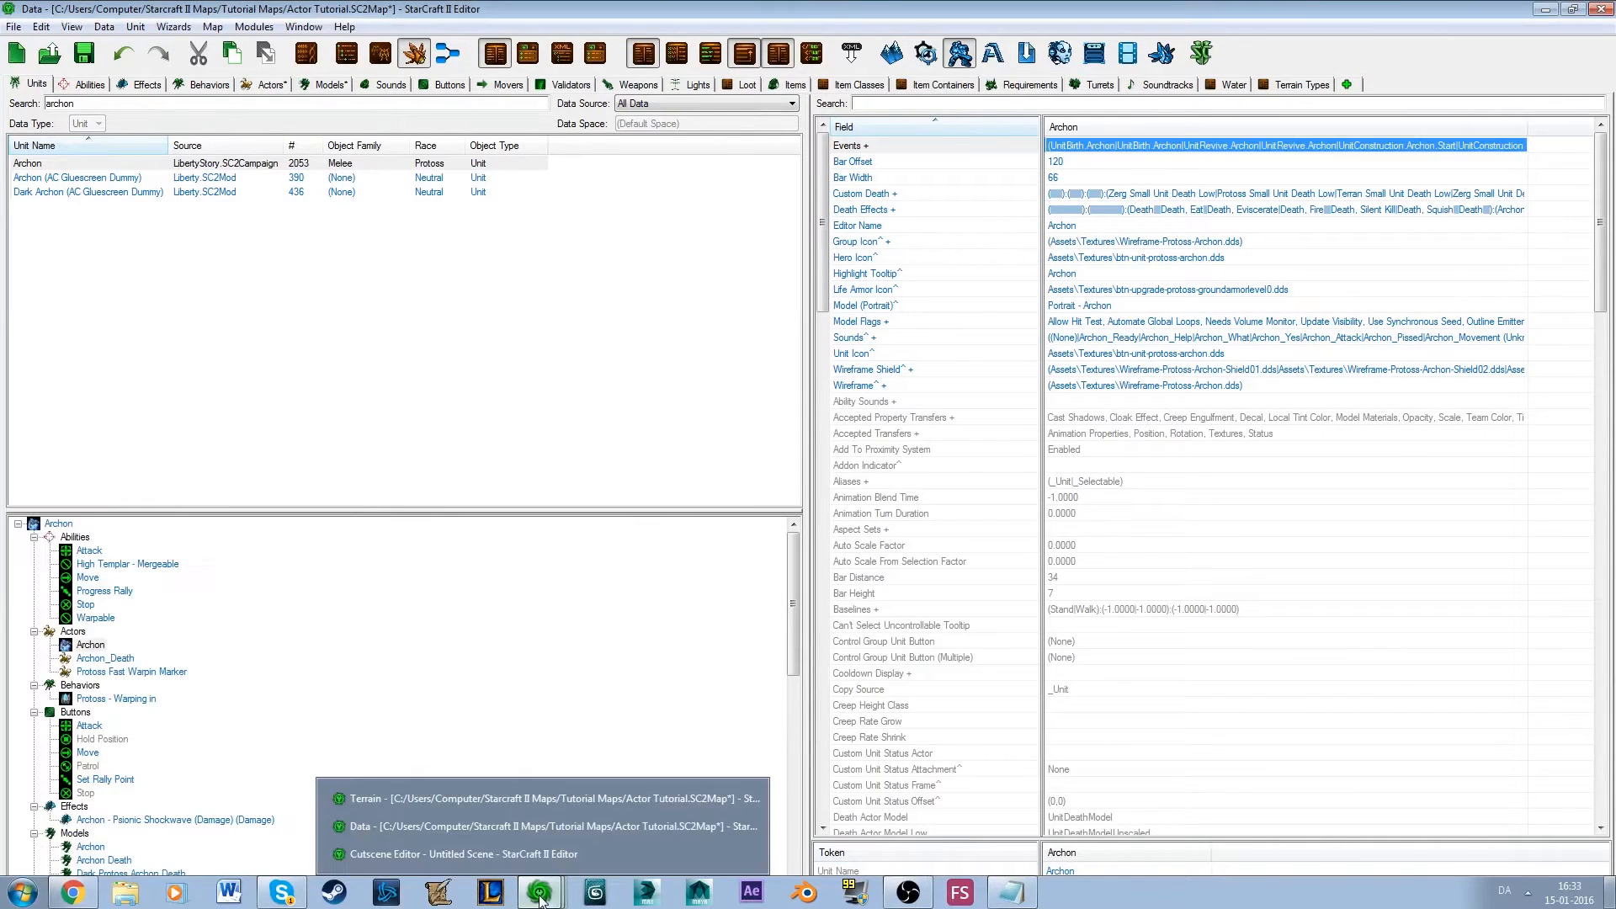
click(524, 855)
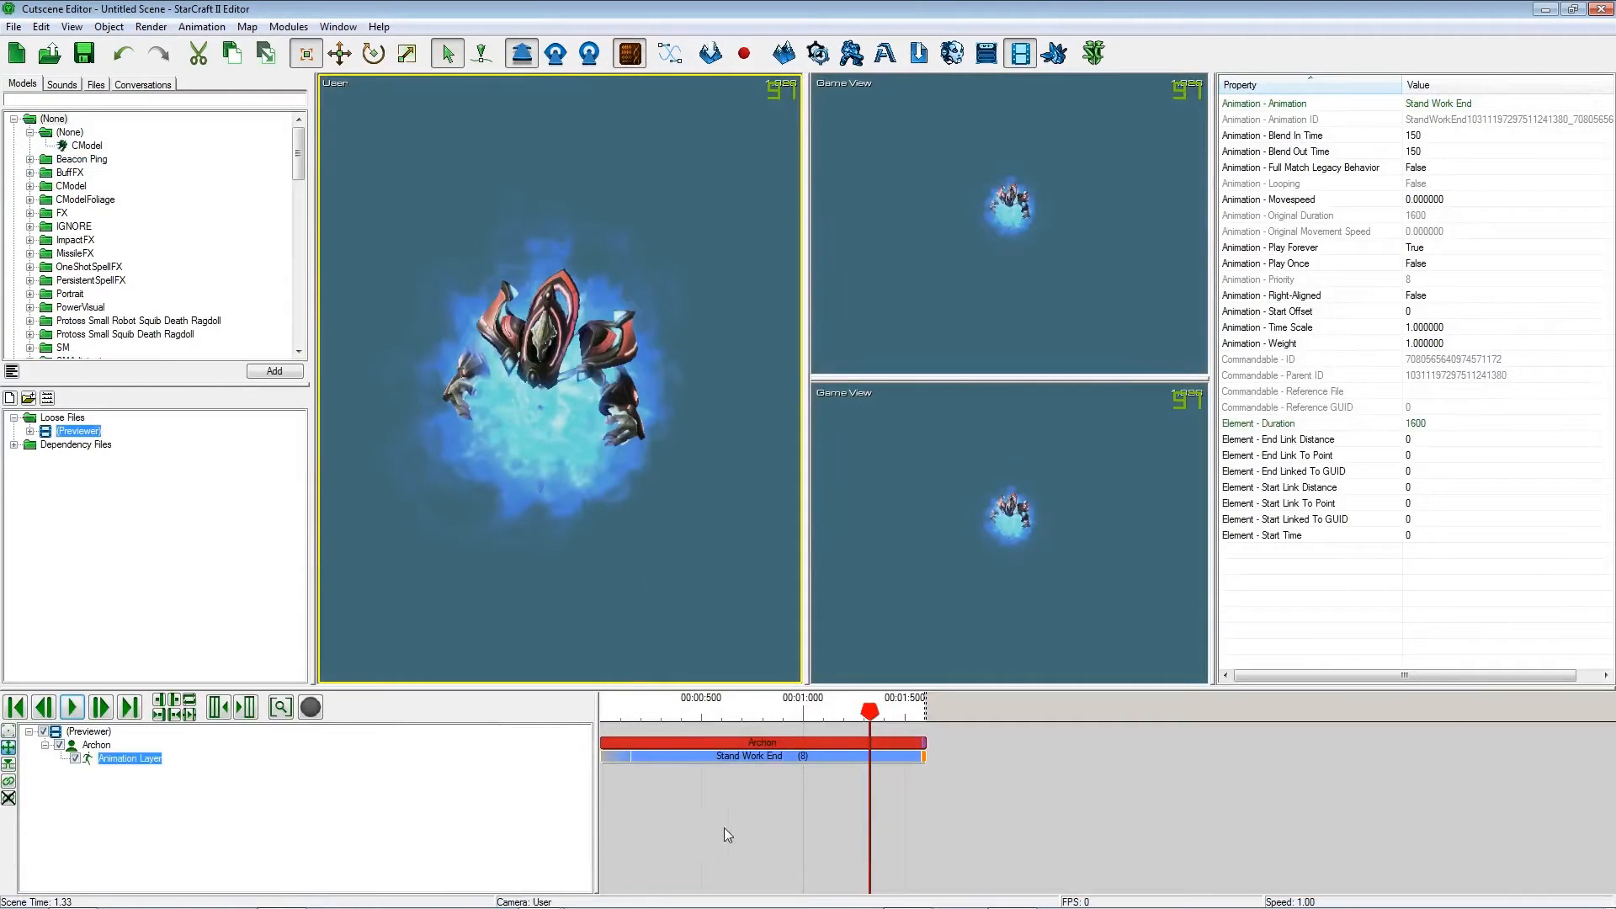
drag(870, 713, 788, 712)
click(72, 708)
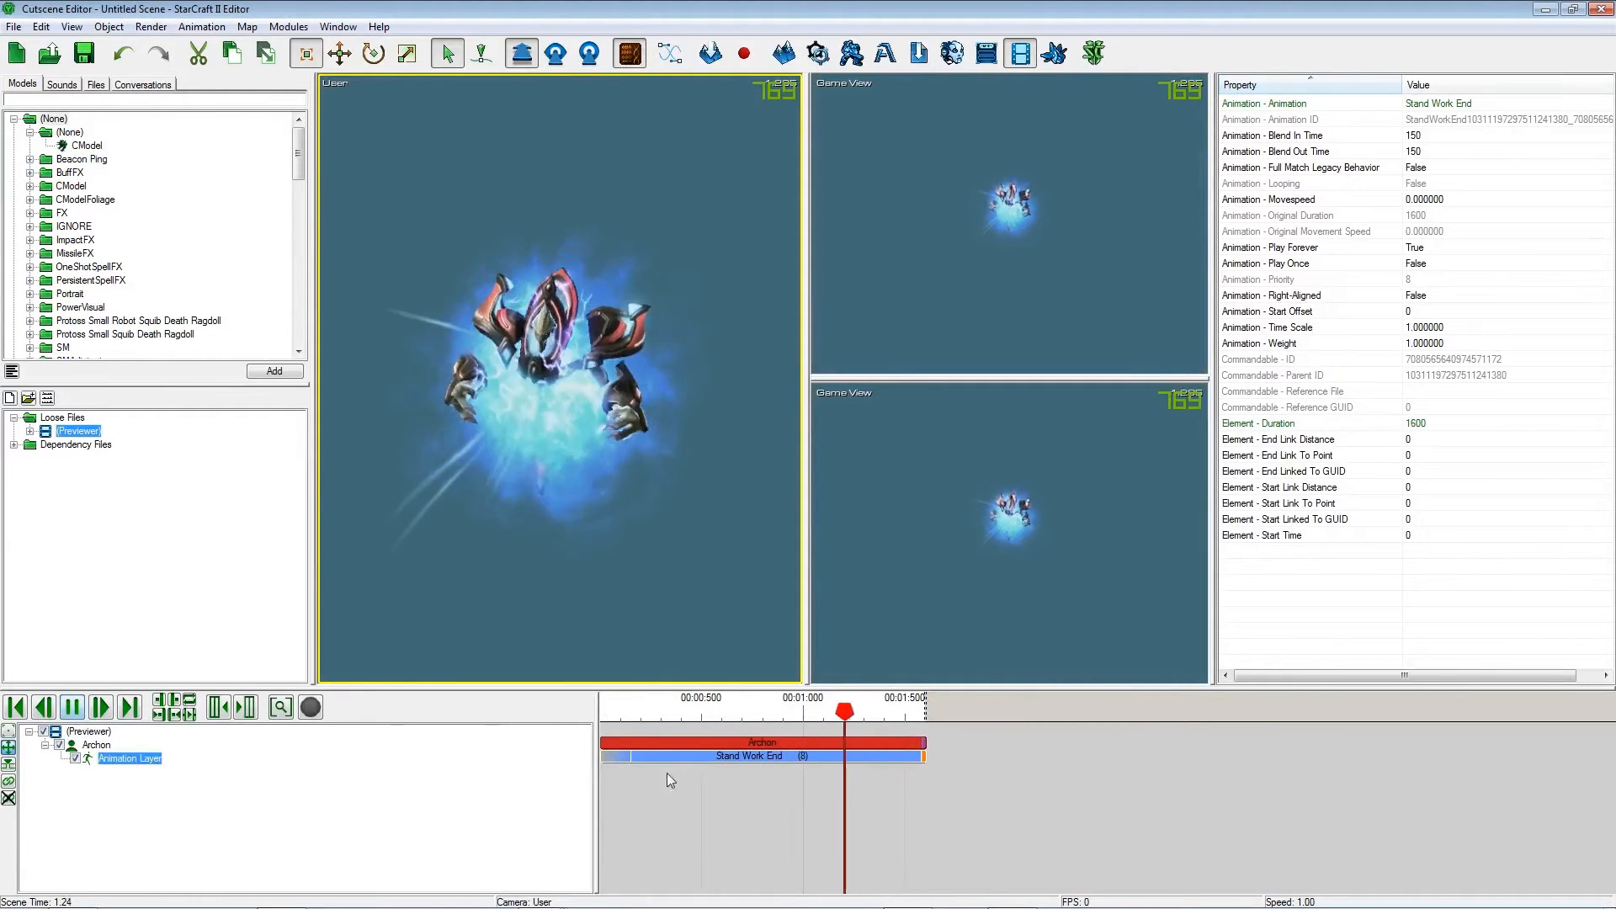
Choose Stand Work End for the Archon's animation block again, watch it replay and pause the playback.
right_click(727, 756)
mouse_move(825, 767)
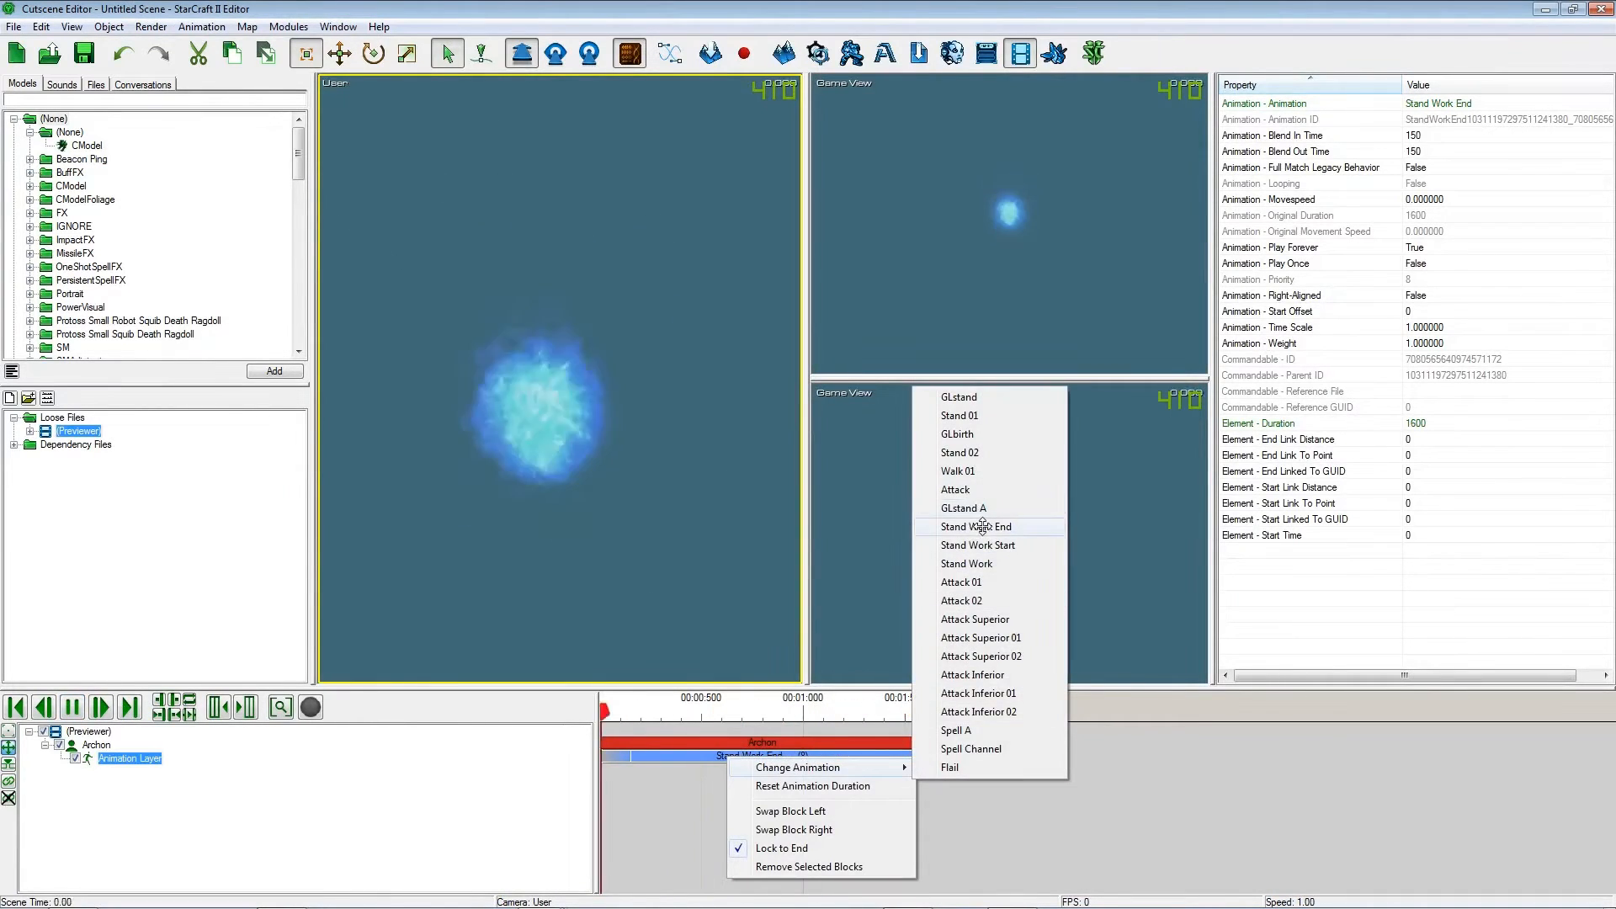
click(982, 529)
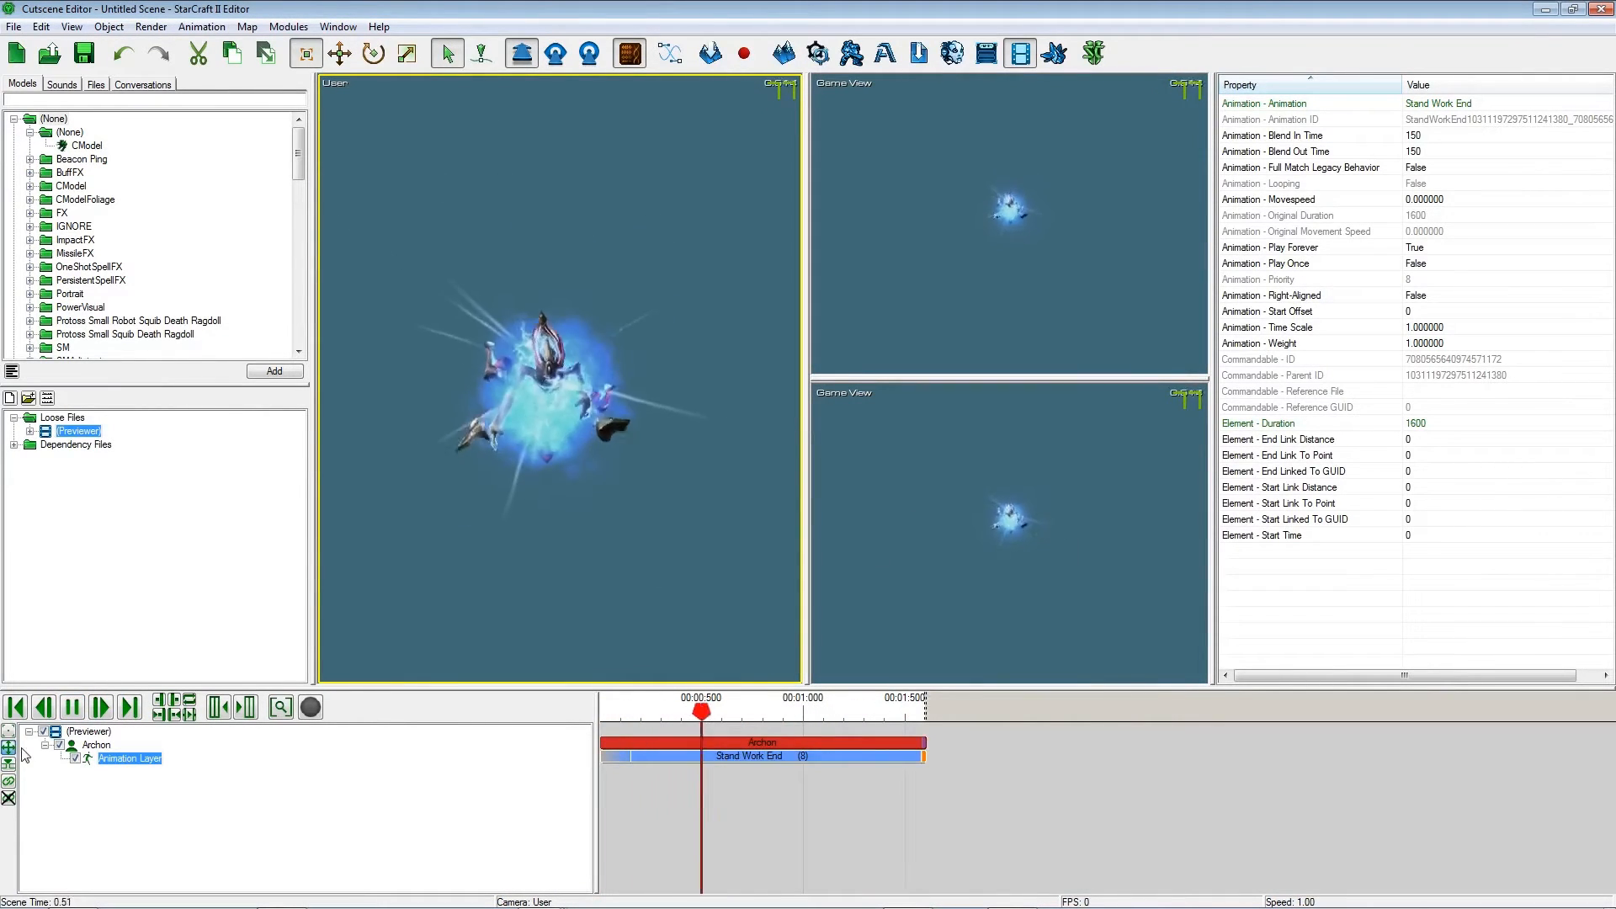
click(72, 712)
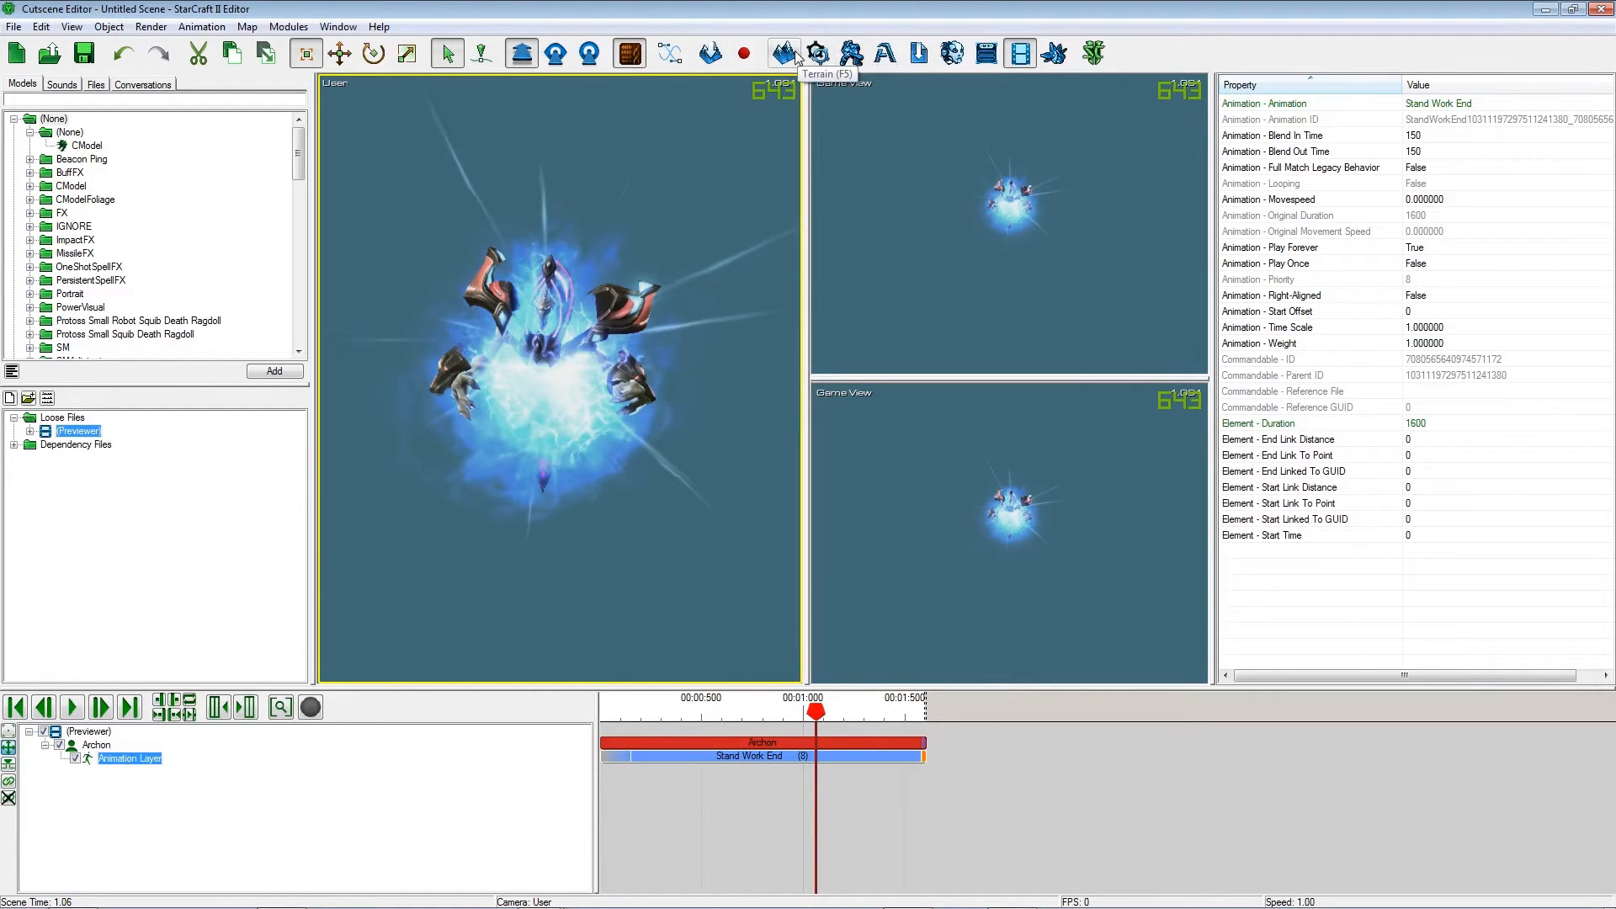
Return to the Terrain editor and delete all three Archons from the map.
click(852, 53)
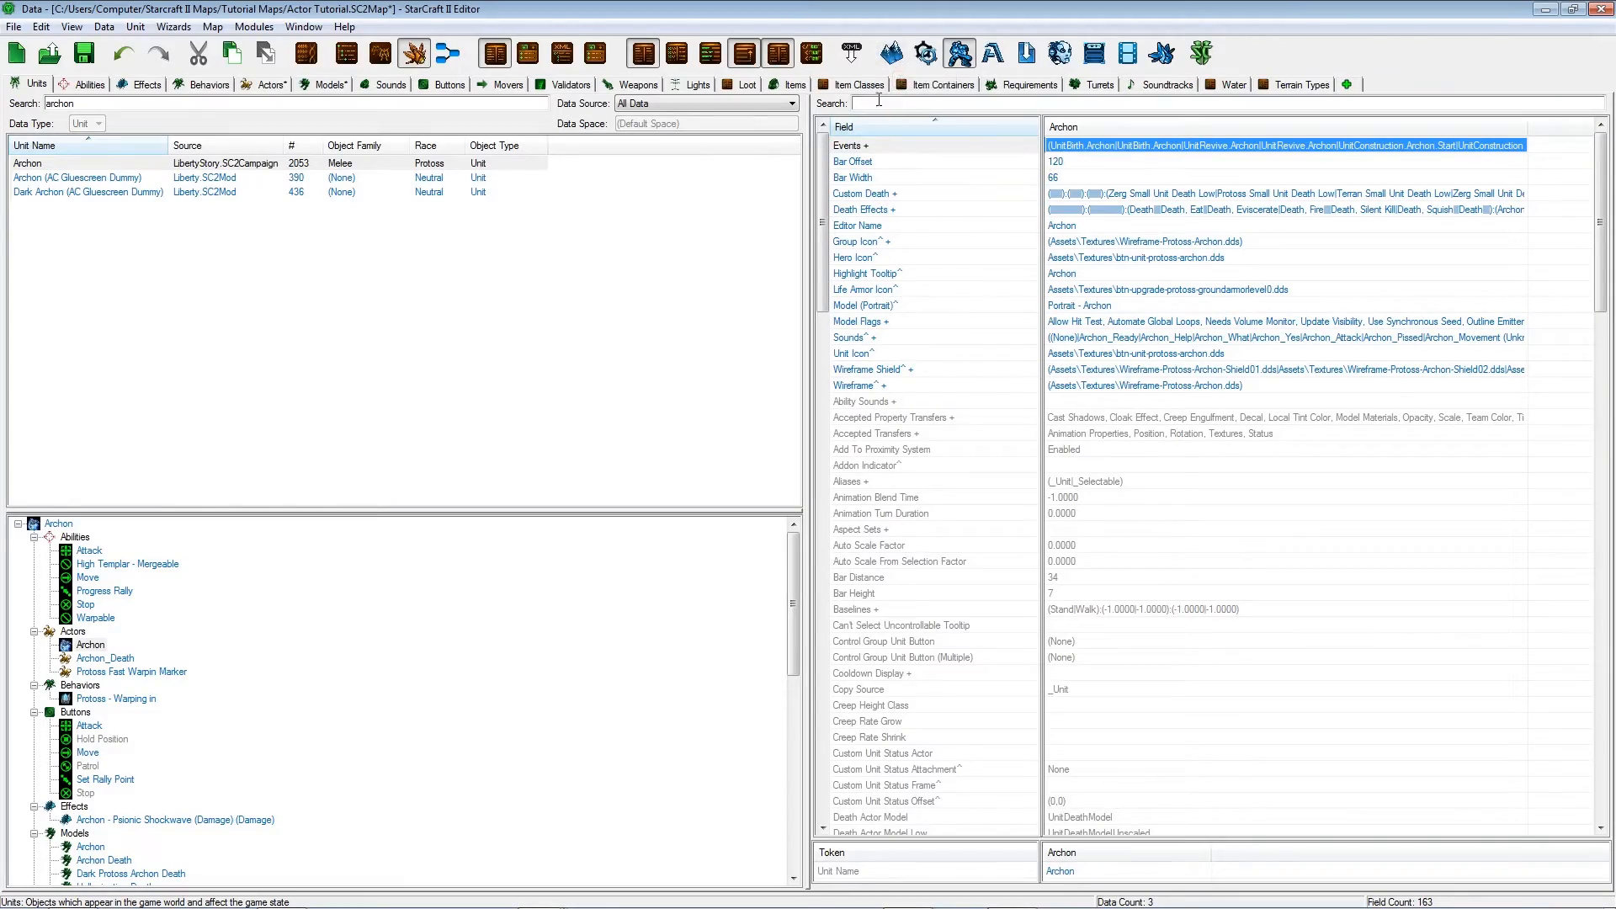
click(893, 57)
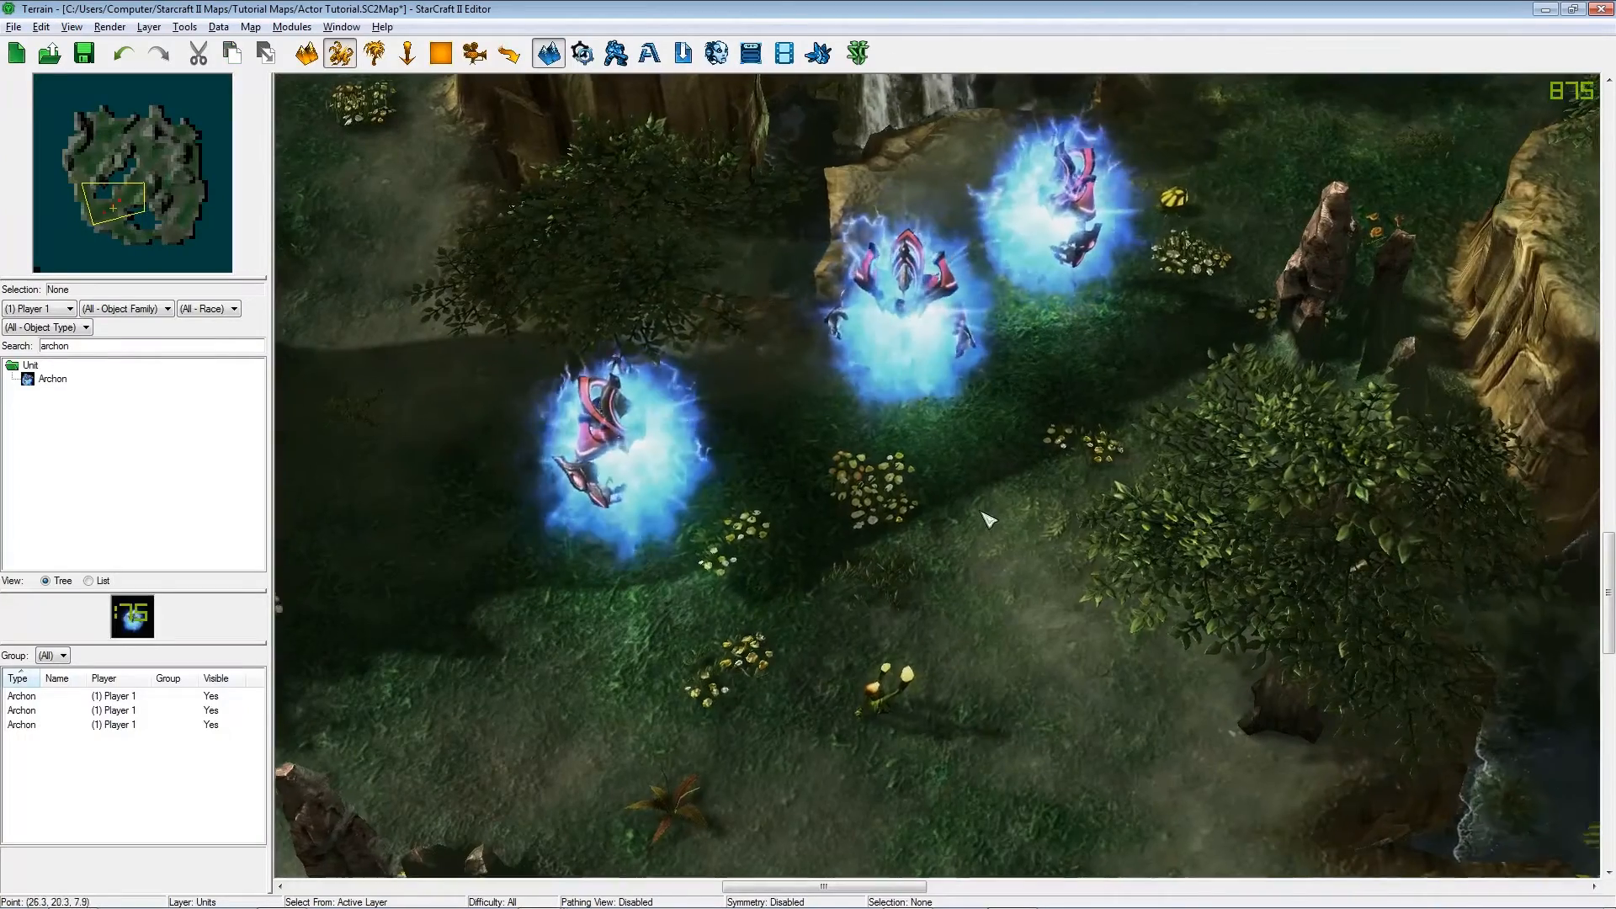
click(905, 311)
key(Delete)
click(1071, 275)
key(Delete)
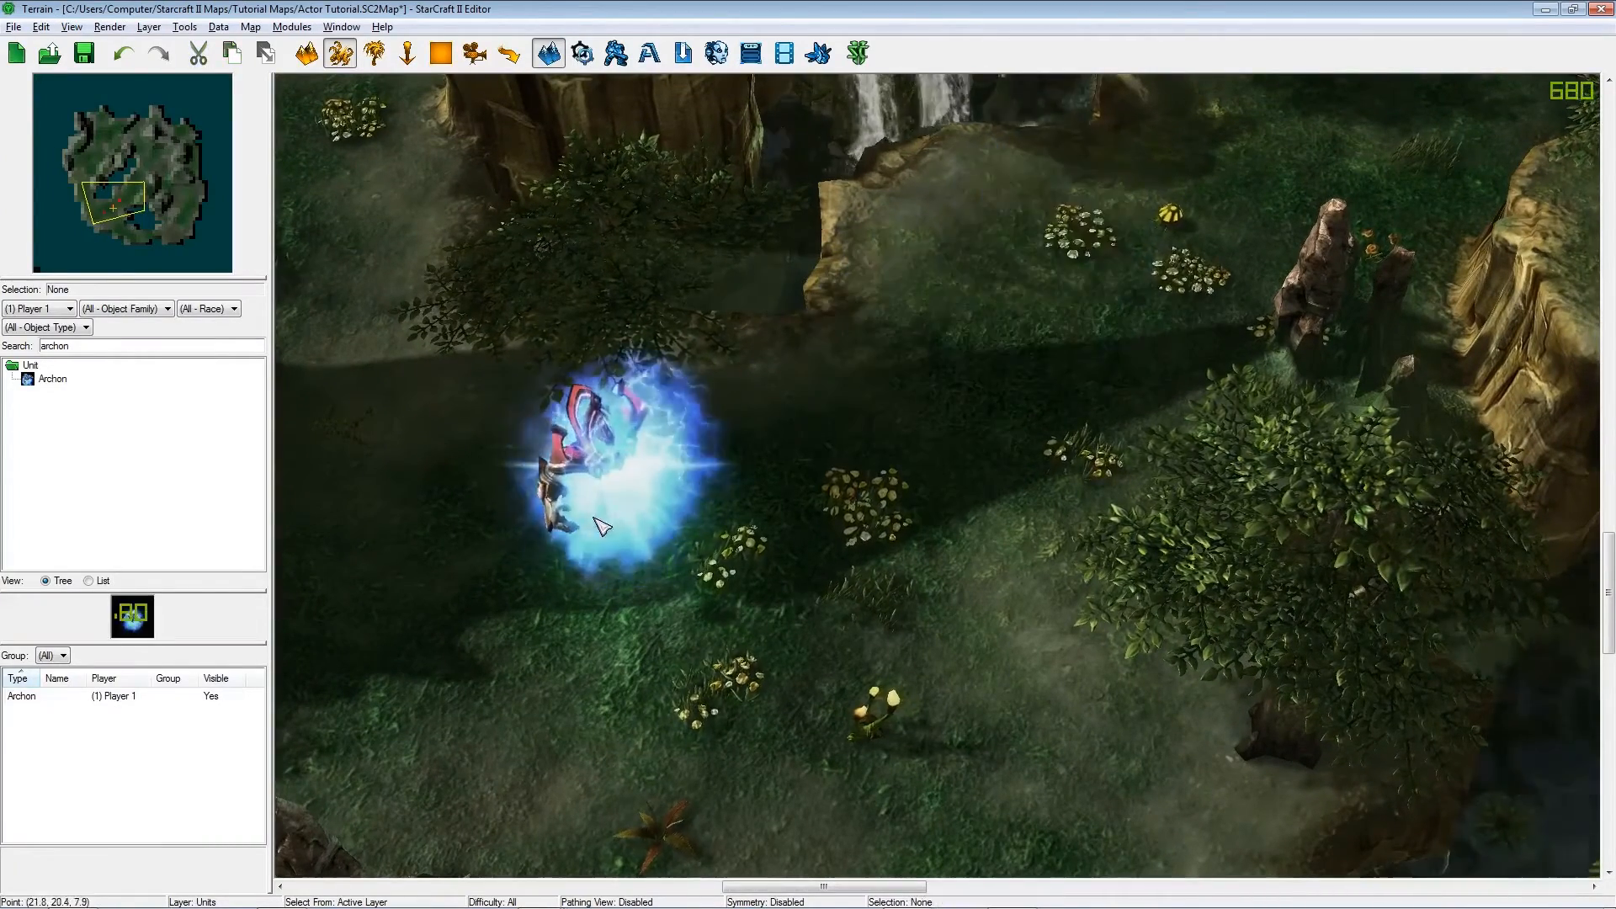
click(606, 527)
key(Delete)
Search the unit palette for "bag", place a 10 Slot Bag on the grass below the waterfall and select it.
right_drag(978, 355, 893, 606)
right_drag(1050, 459, 1011, 467)
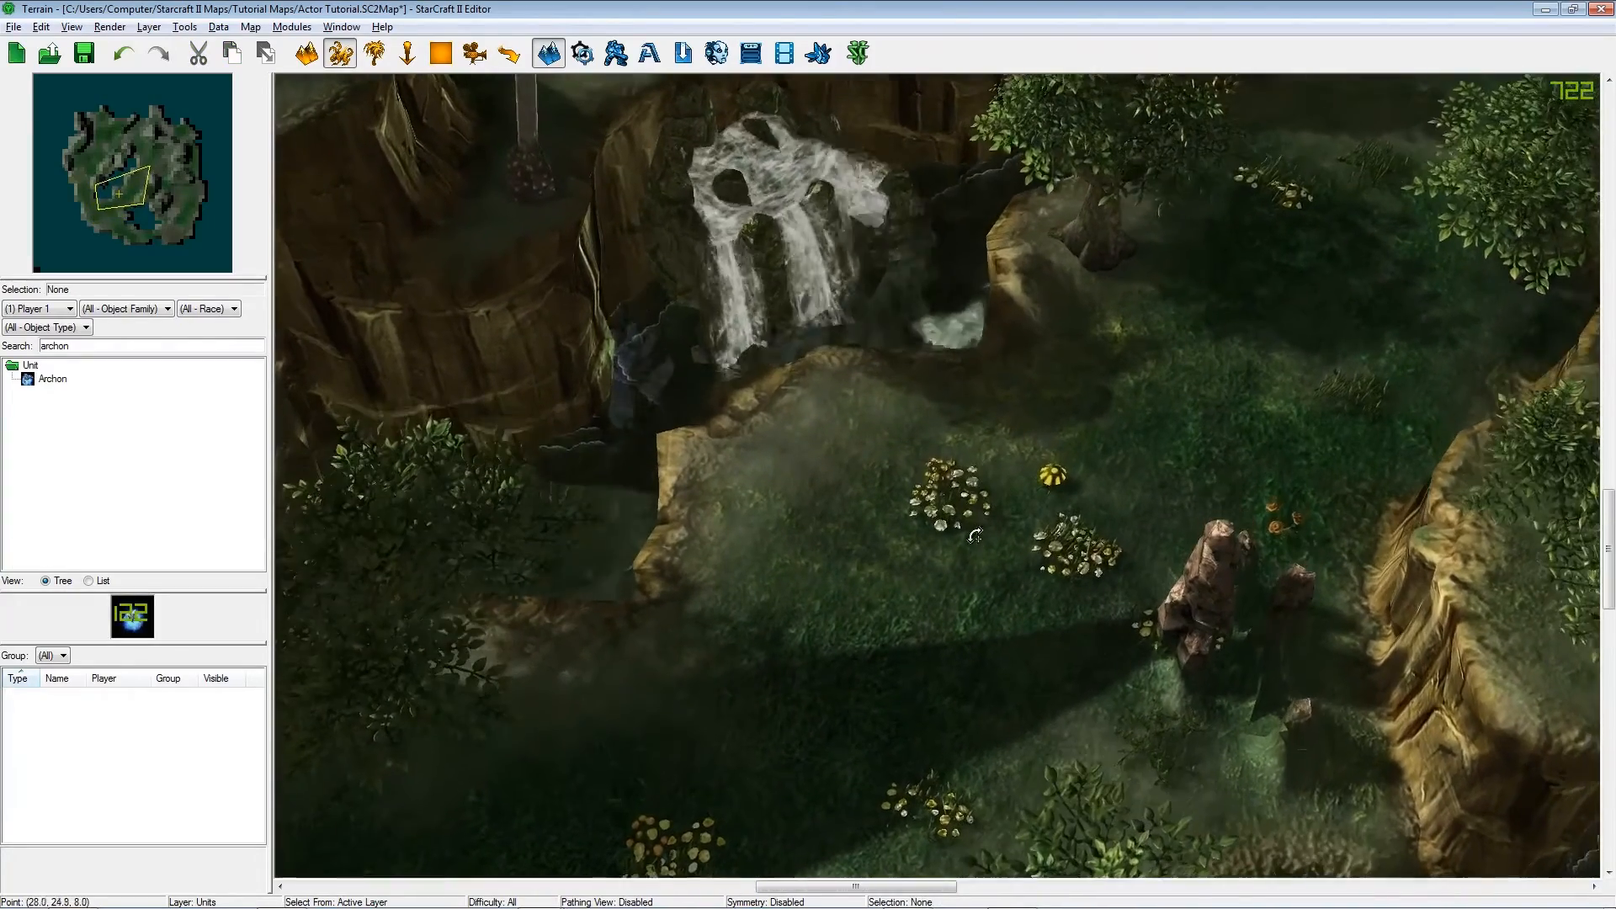
click(615, 55)
click(891, 53)
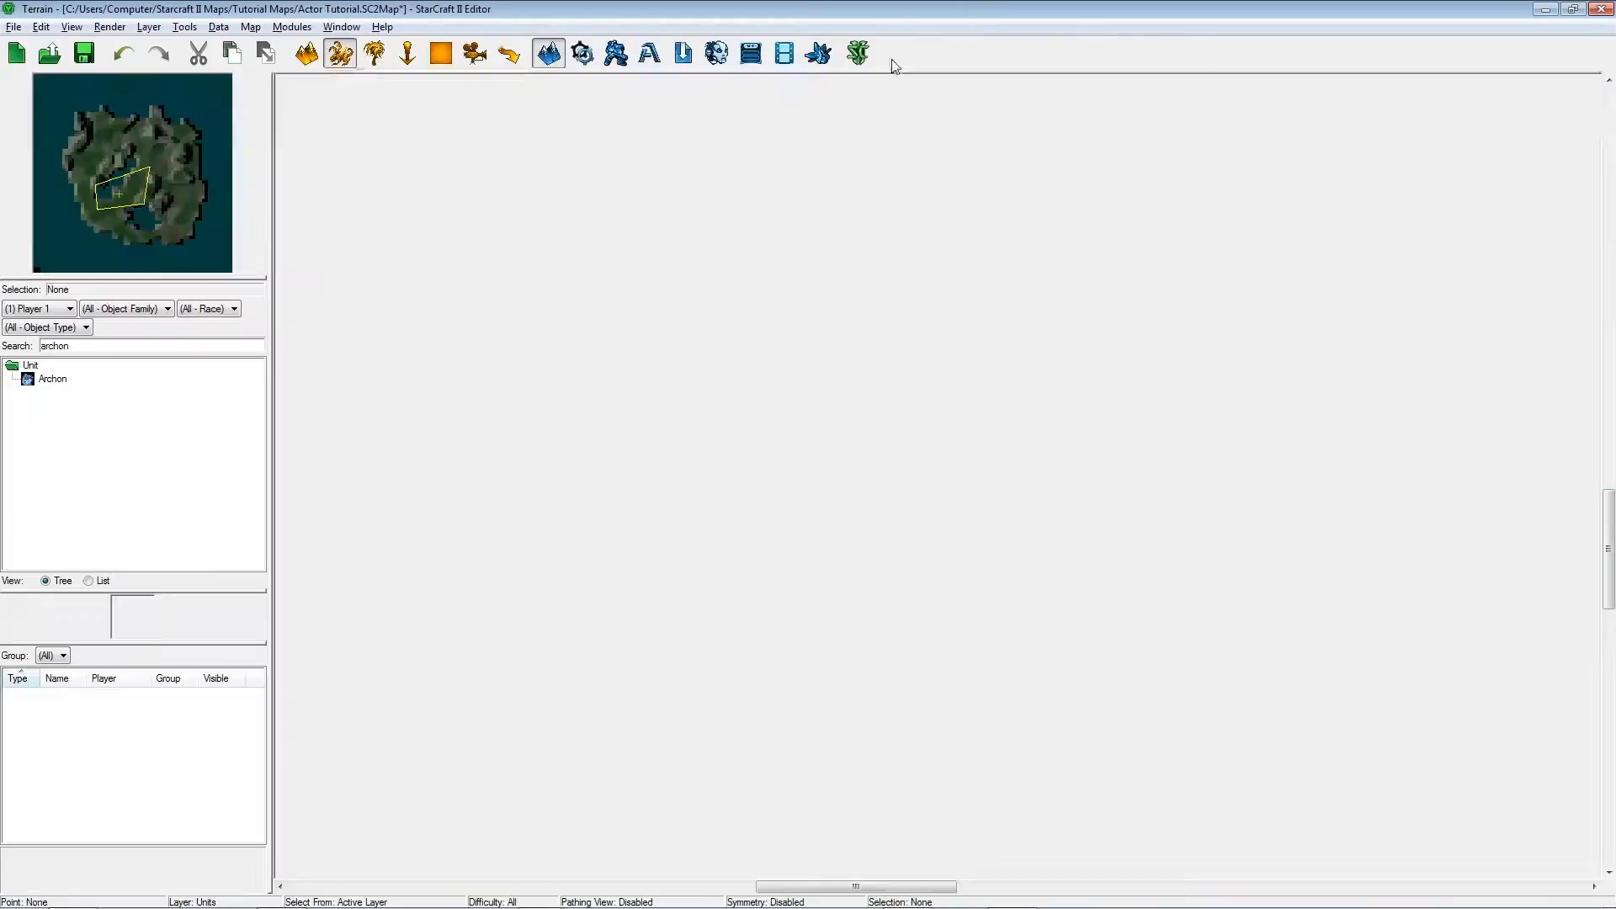
text(bag)
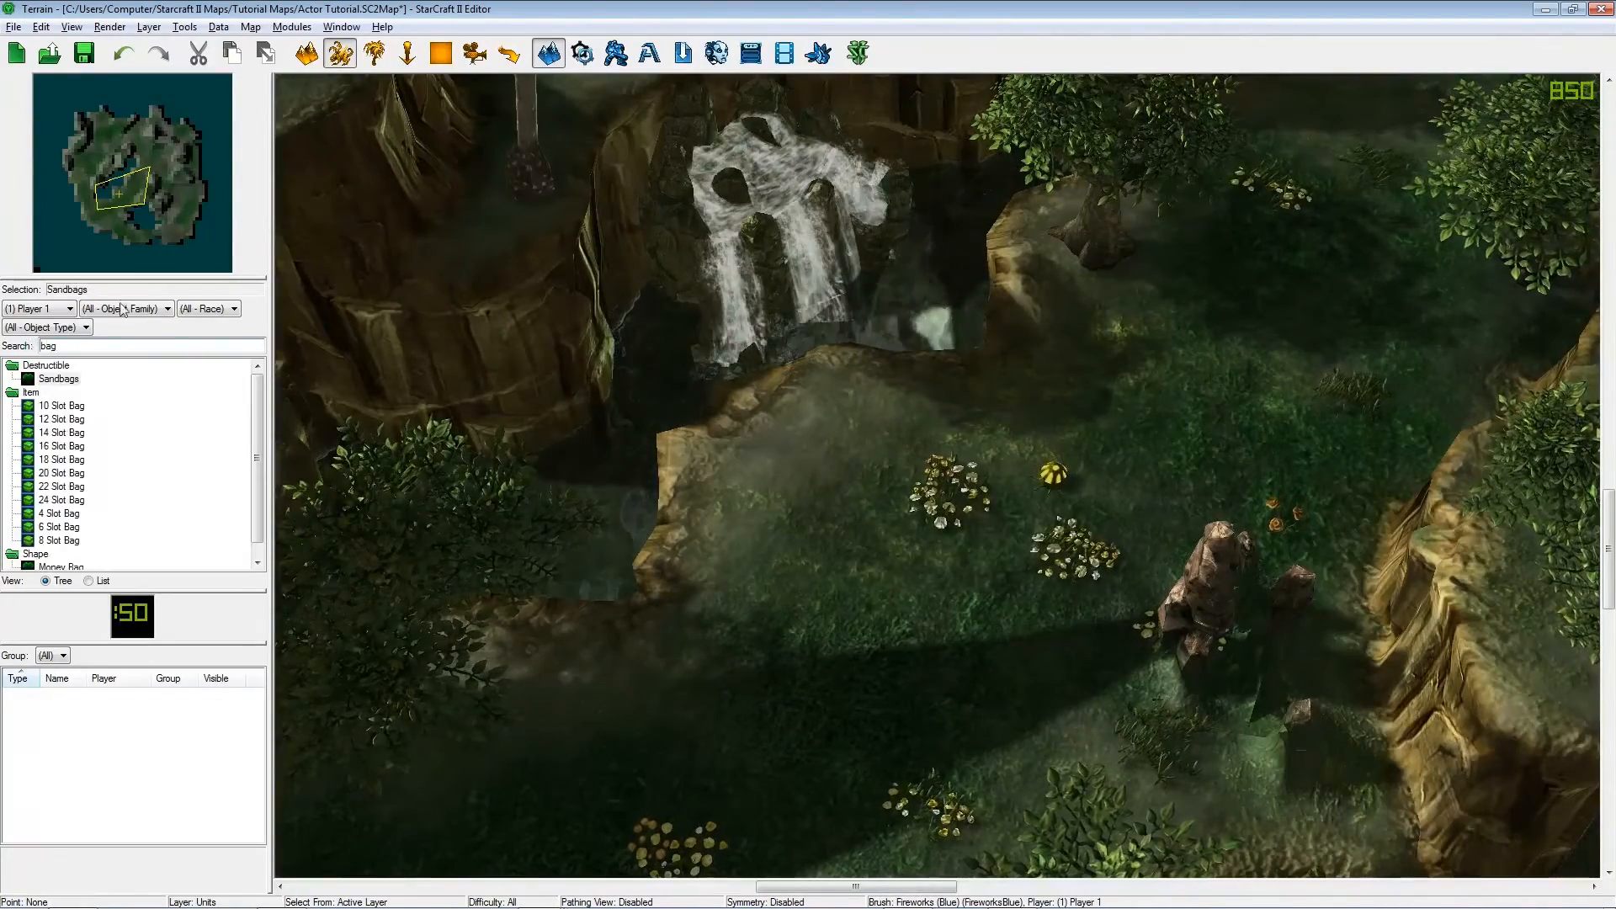
click(62, 406)
click(825, 524)
key(Escape)
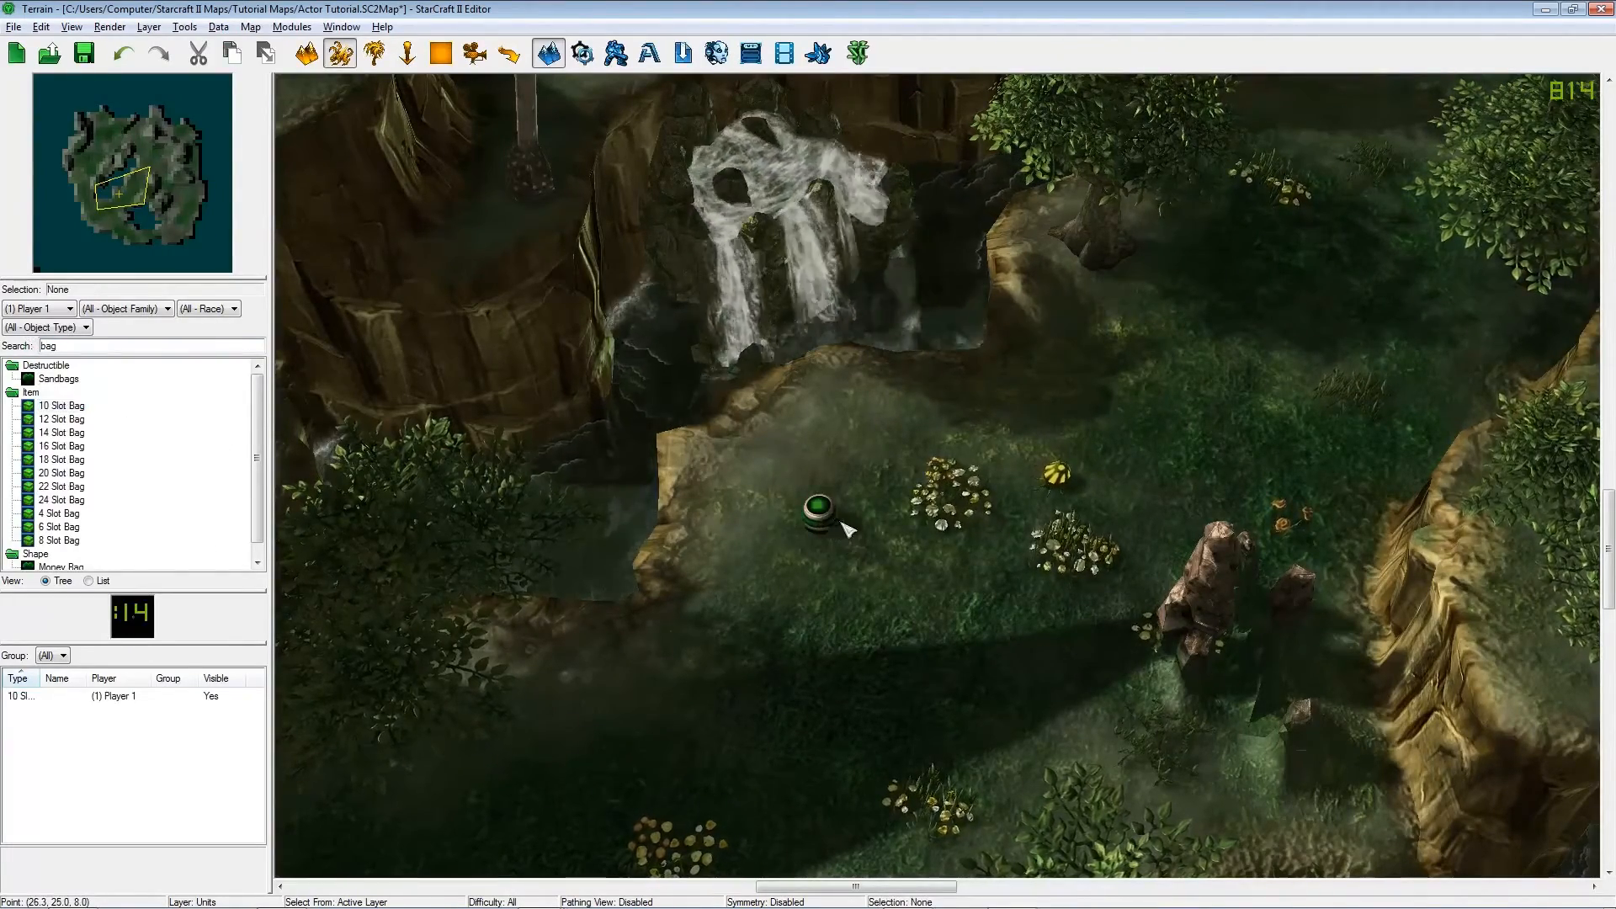
click(826, 520)
scroll(893, 555, up, 4)
ctrl+right_drag(971, 601, 1046, 530)
scroll(949, 653, down, 4)
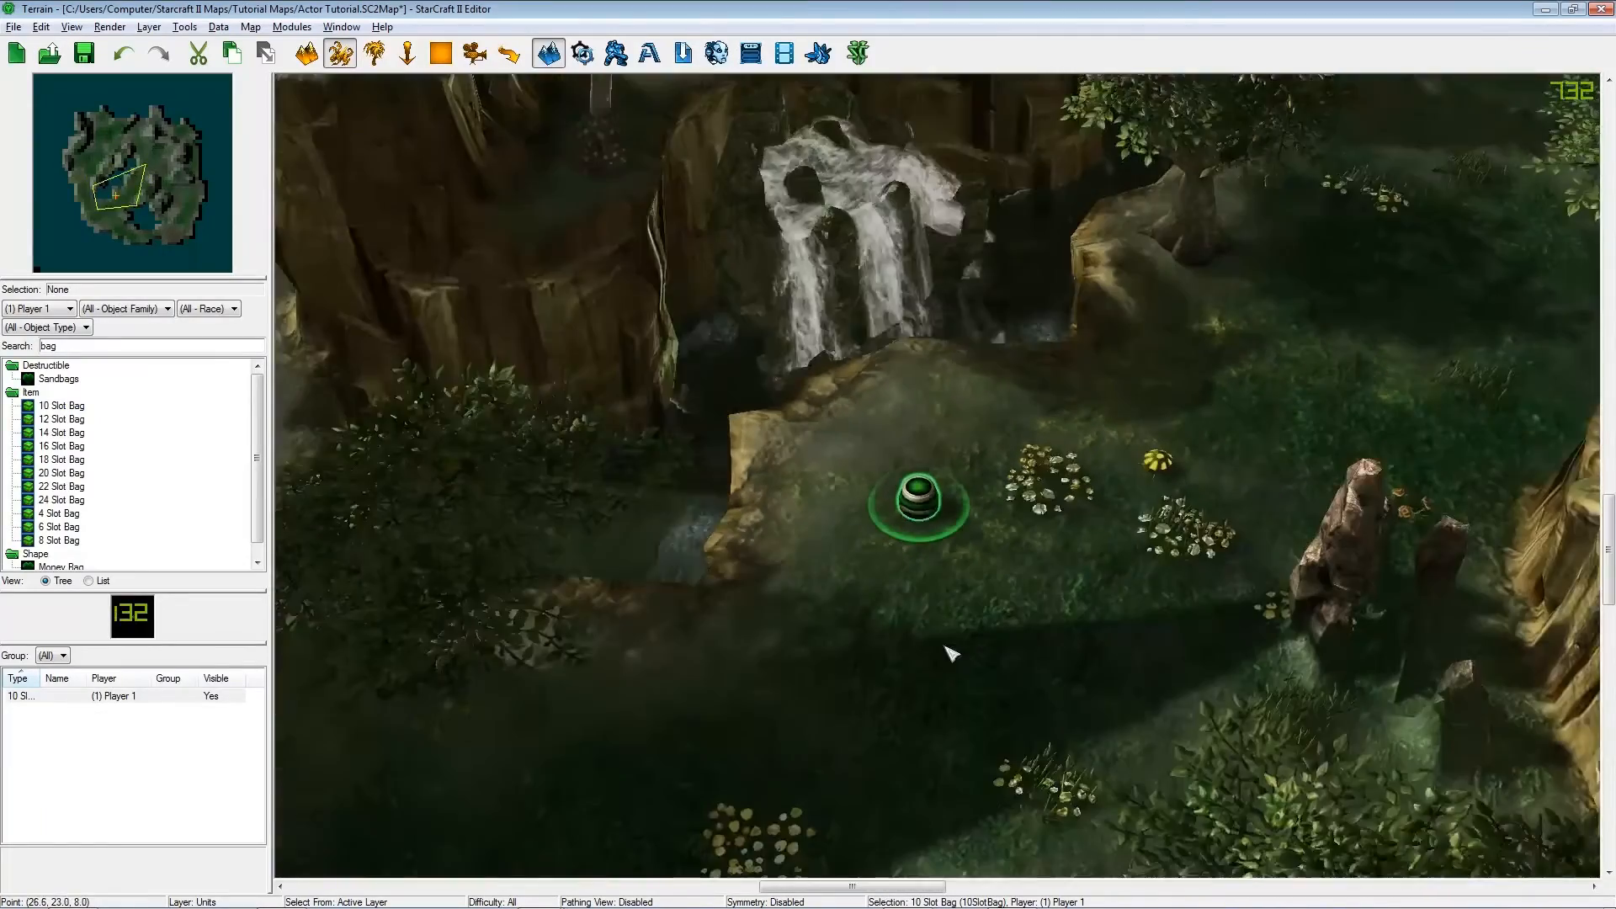
Switch to the Data editor, limit the data source to Actor Tutorial.SC2Map and clear the archon search.
click(623, 54)
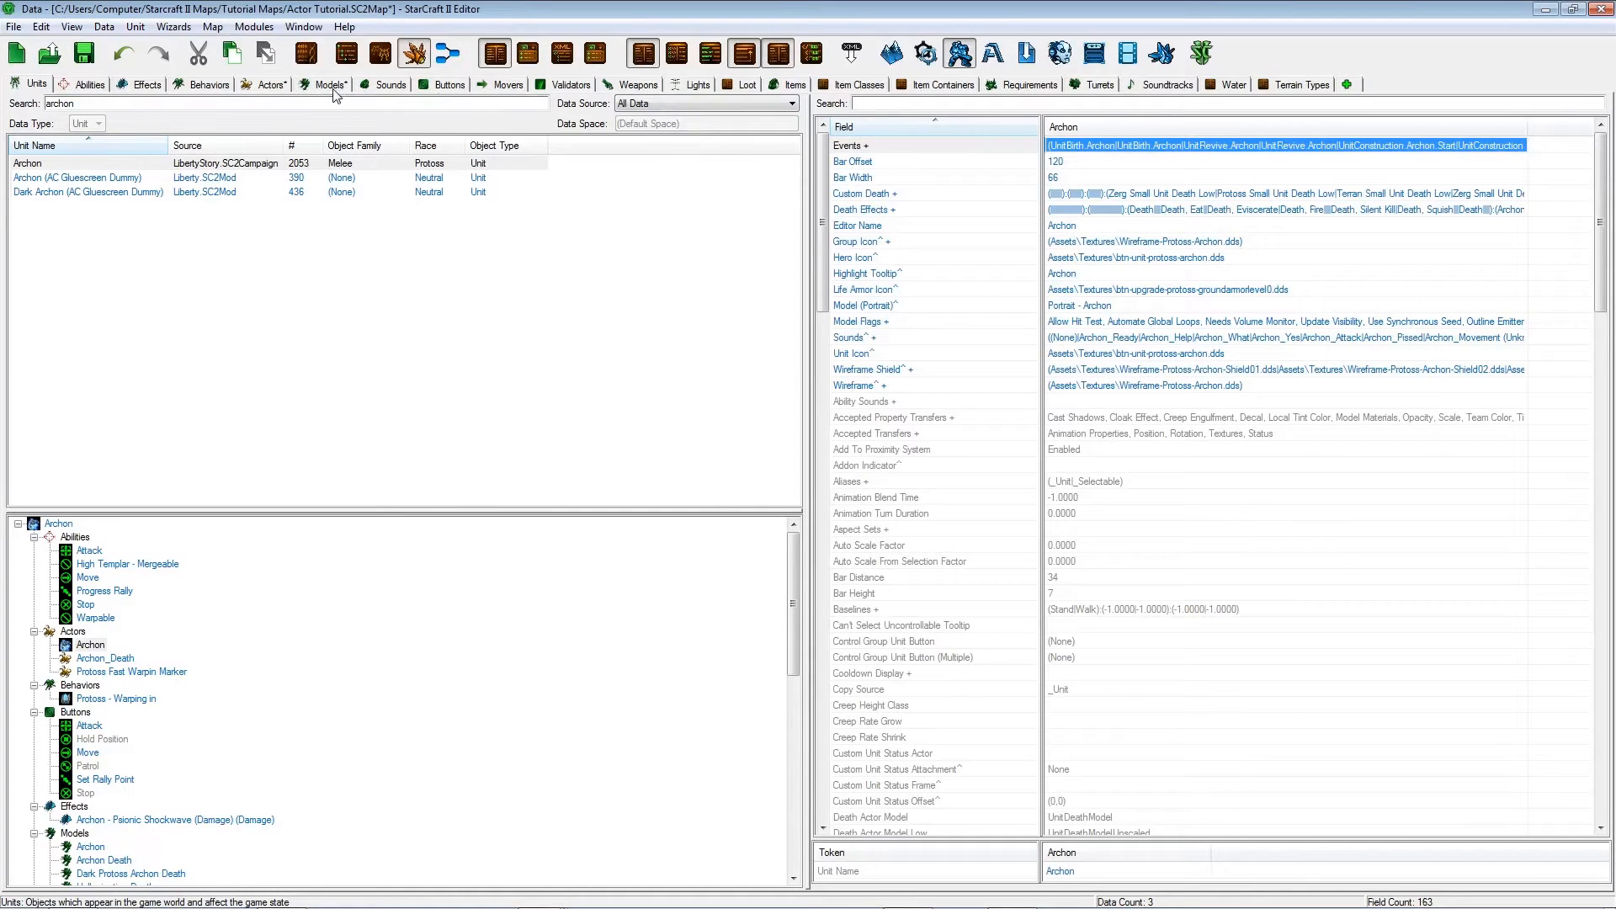
drag(383, 106, 14, 122)
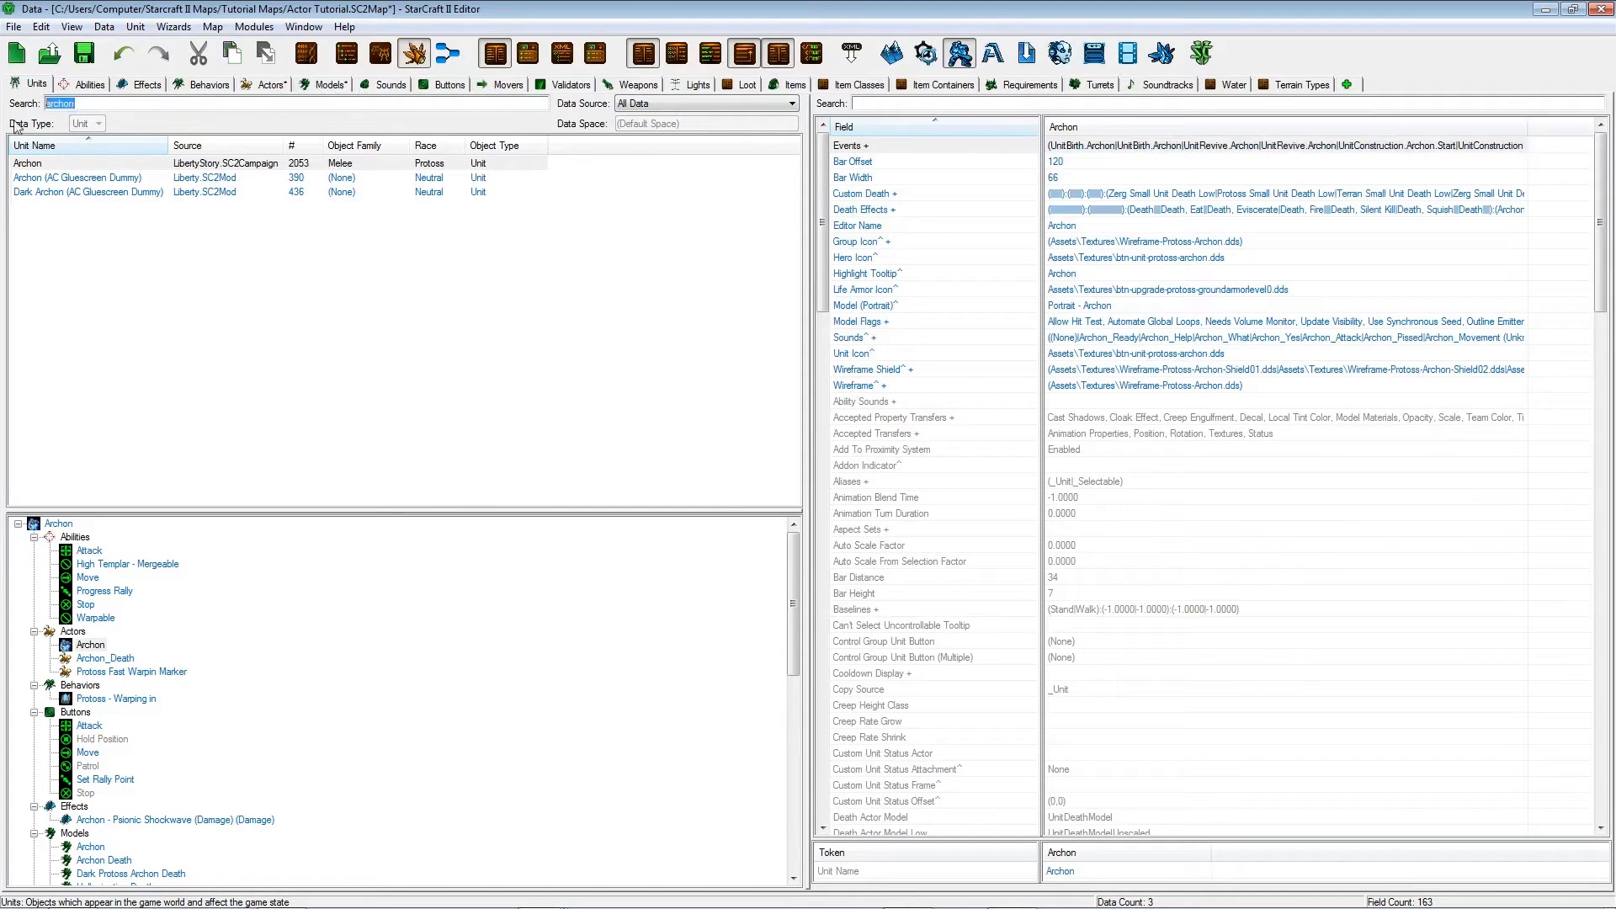
click(690, 104)
click(690, 189)
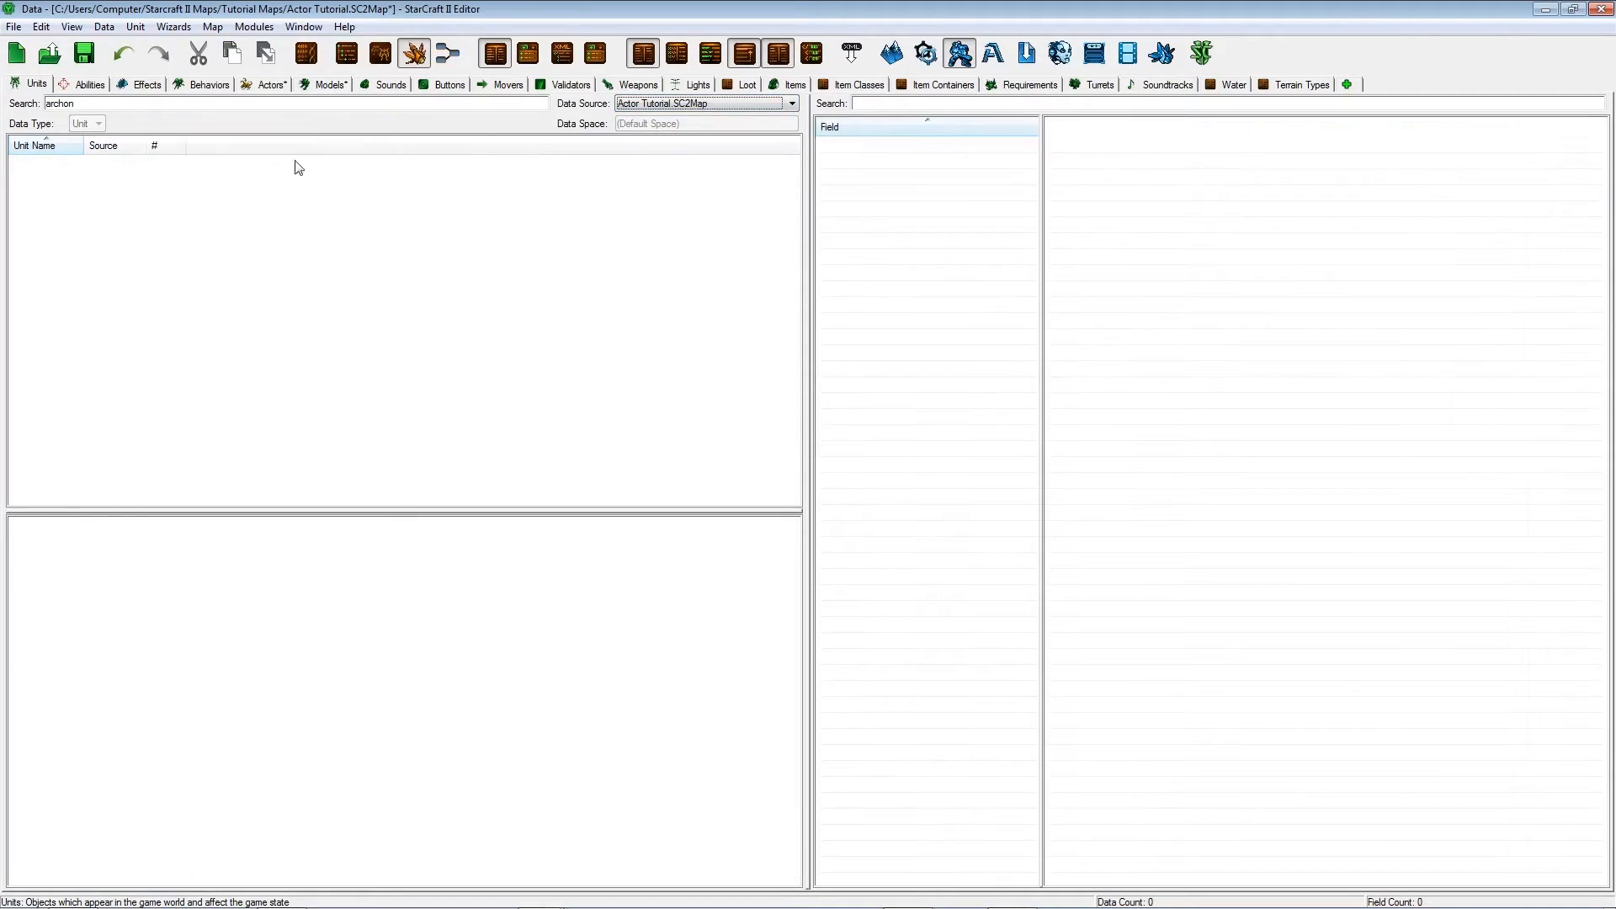
click(123, 106)
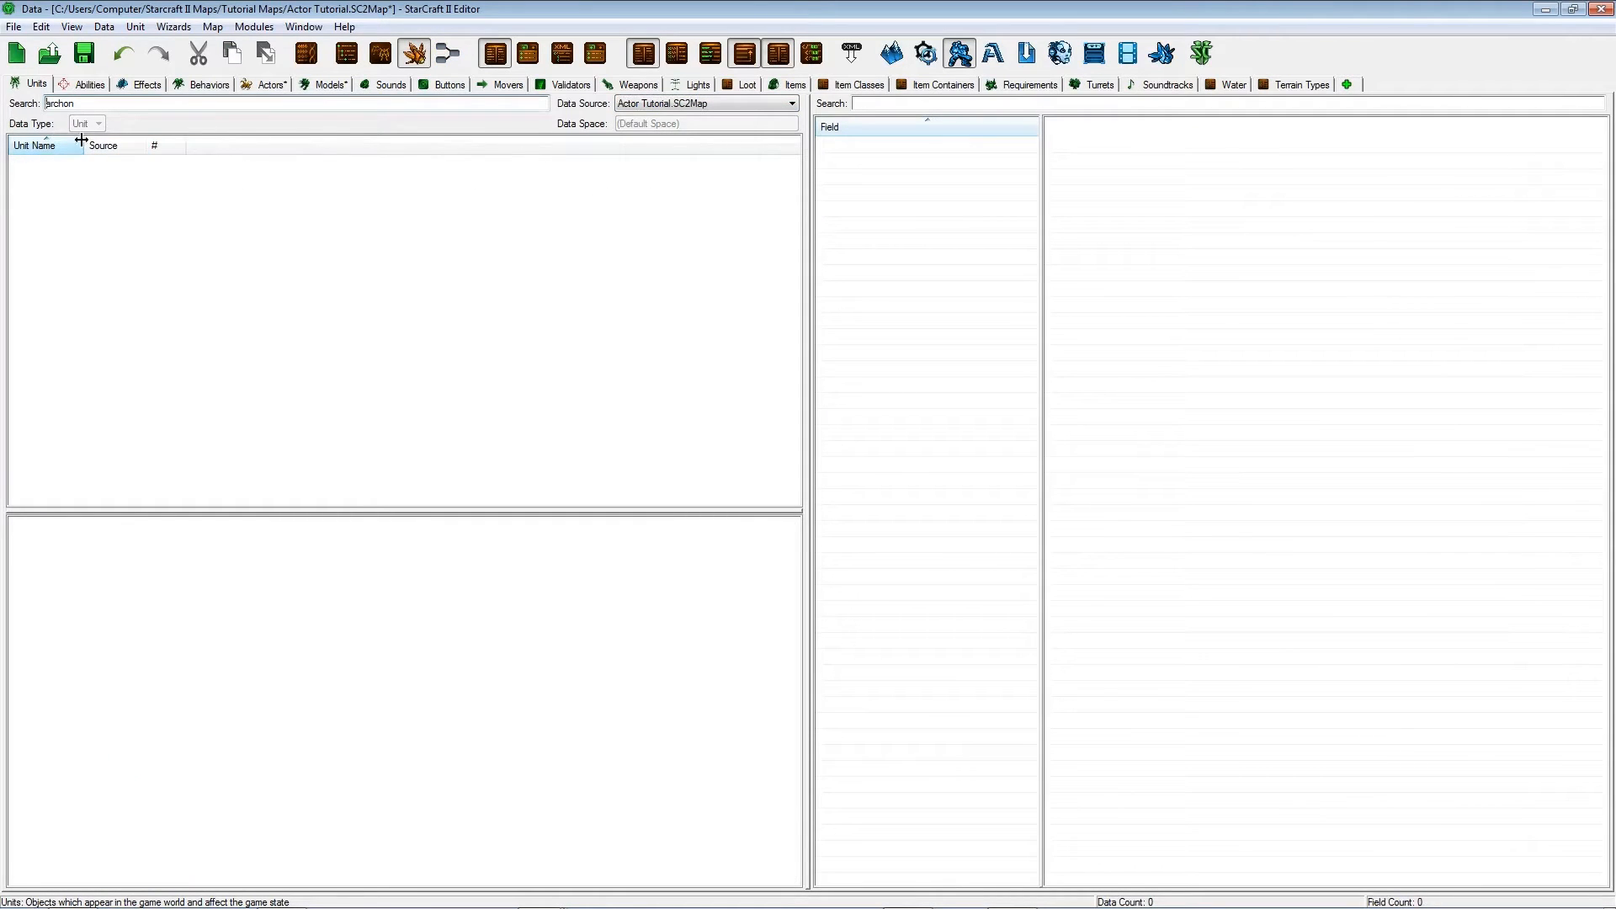
key(BackSpace)
Create a new model named Fire with model type Generic and parent CModel.
click(327, 84)
right_click(401, 246)
click(573, 276)
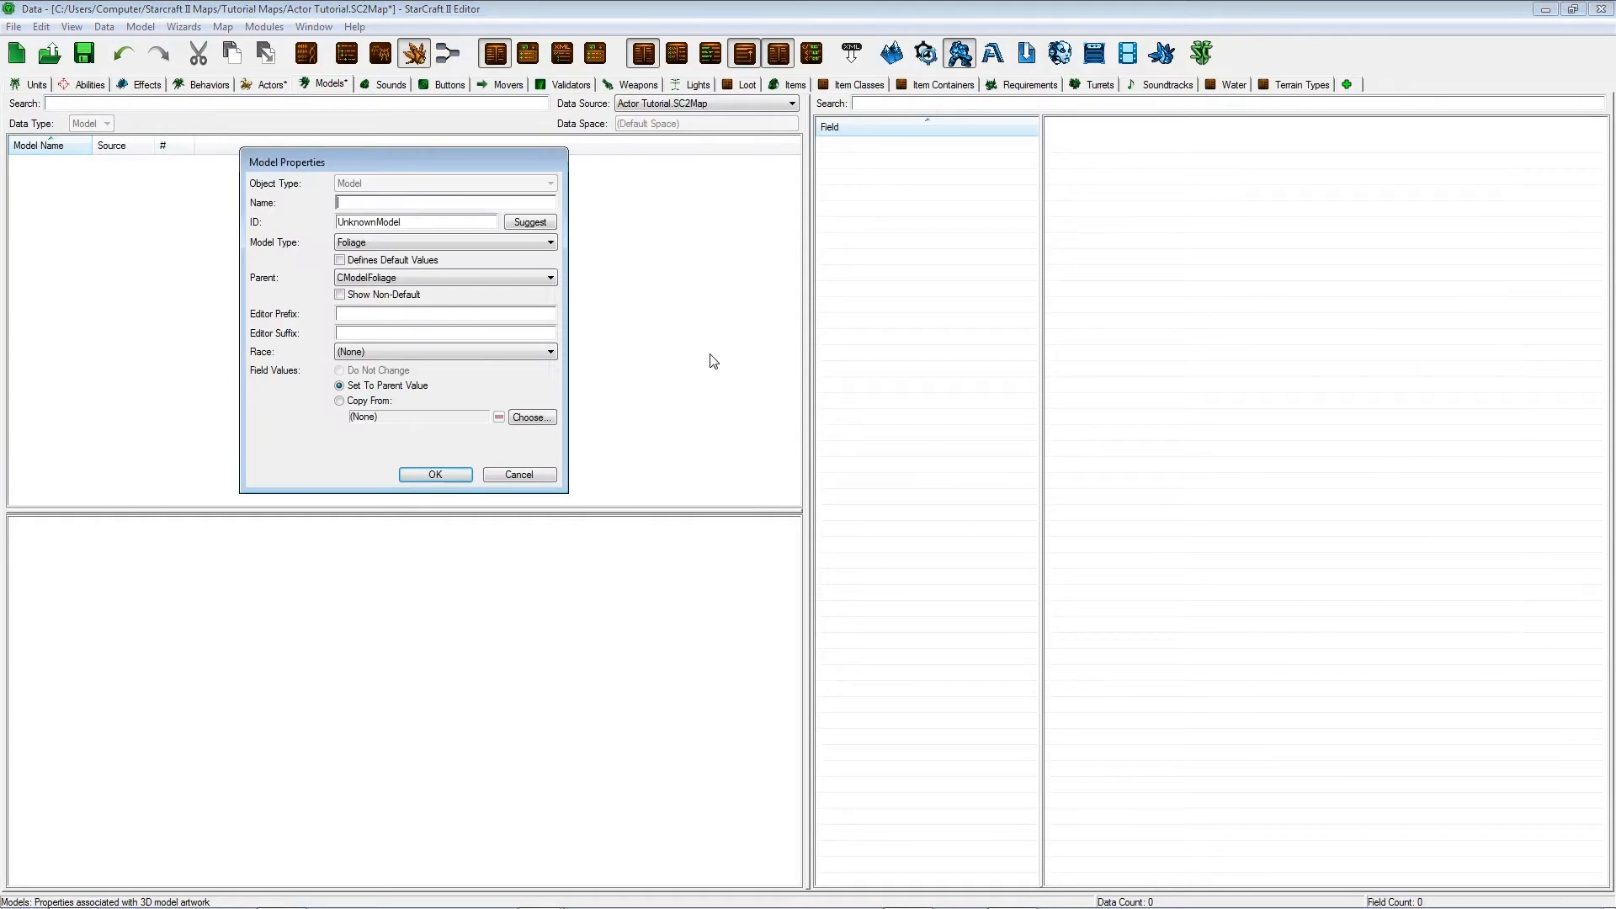
key(Tab)
key(Tab)
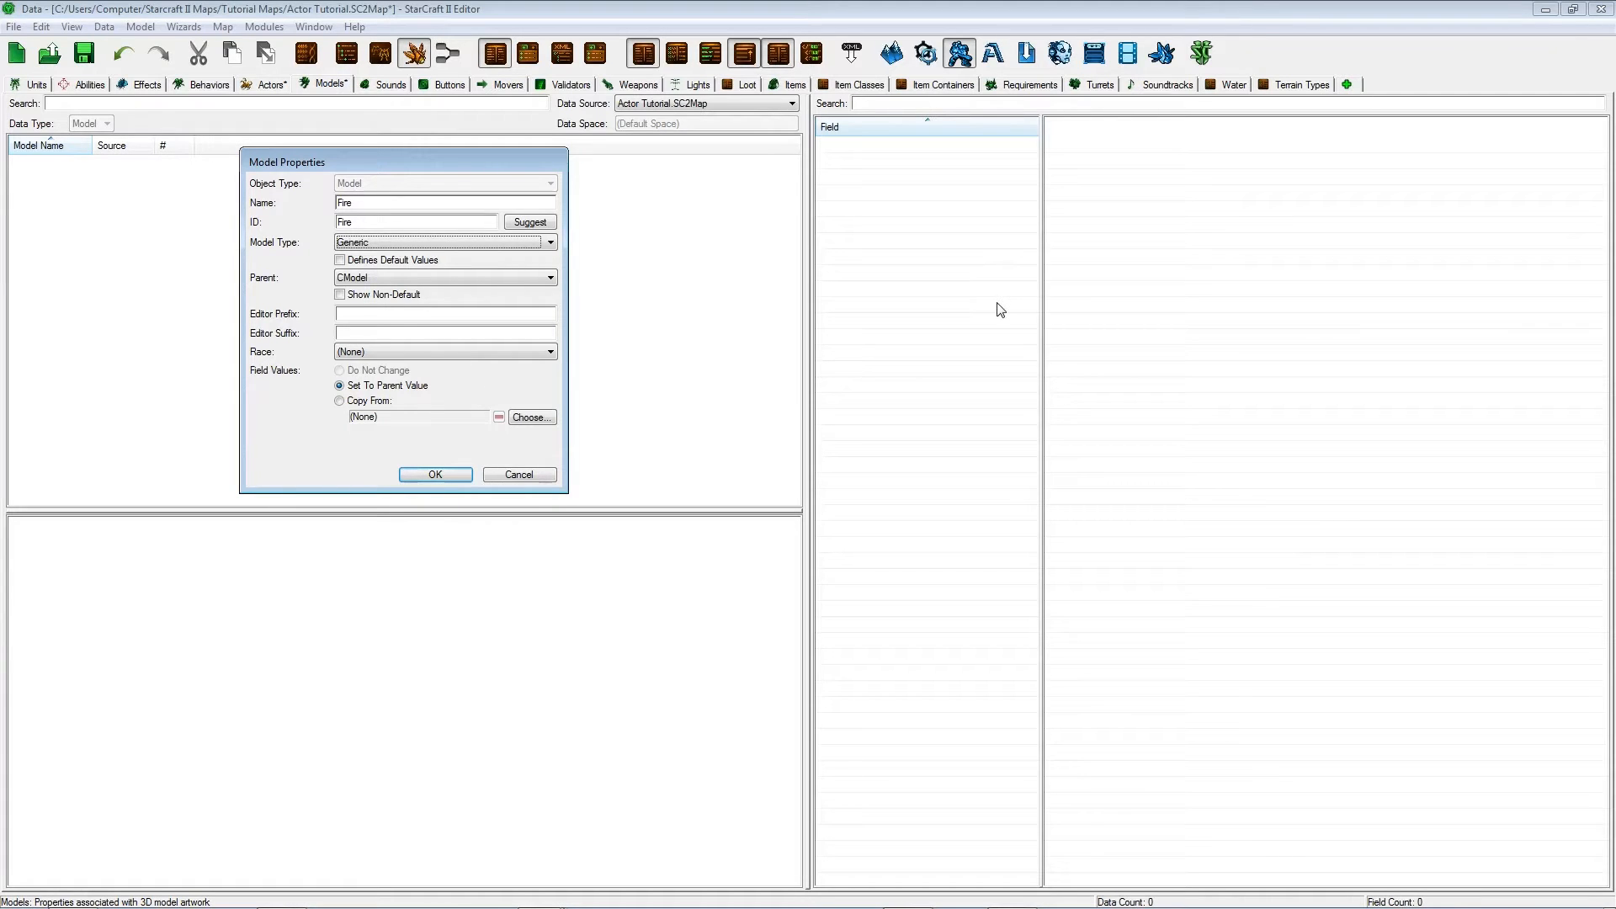
key(Return)
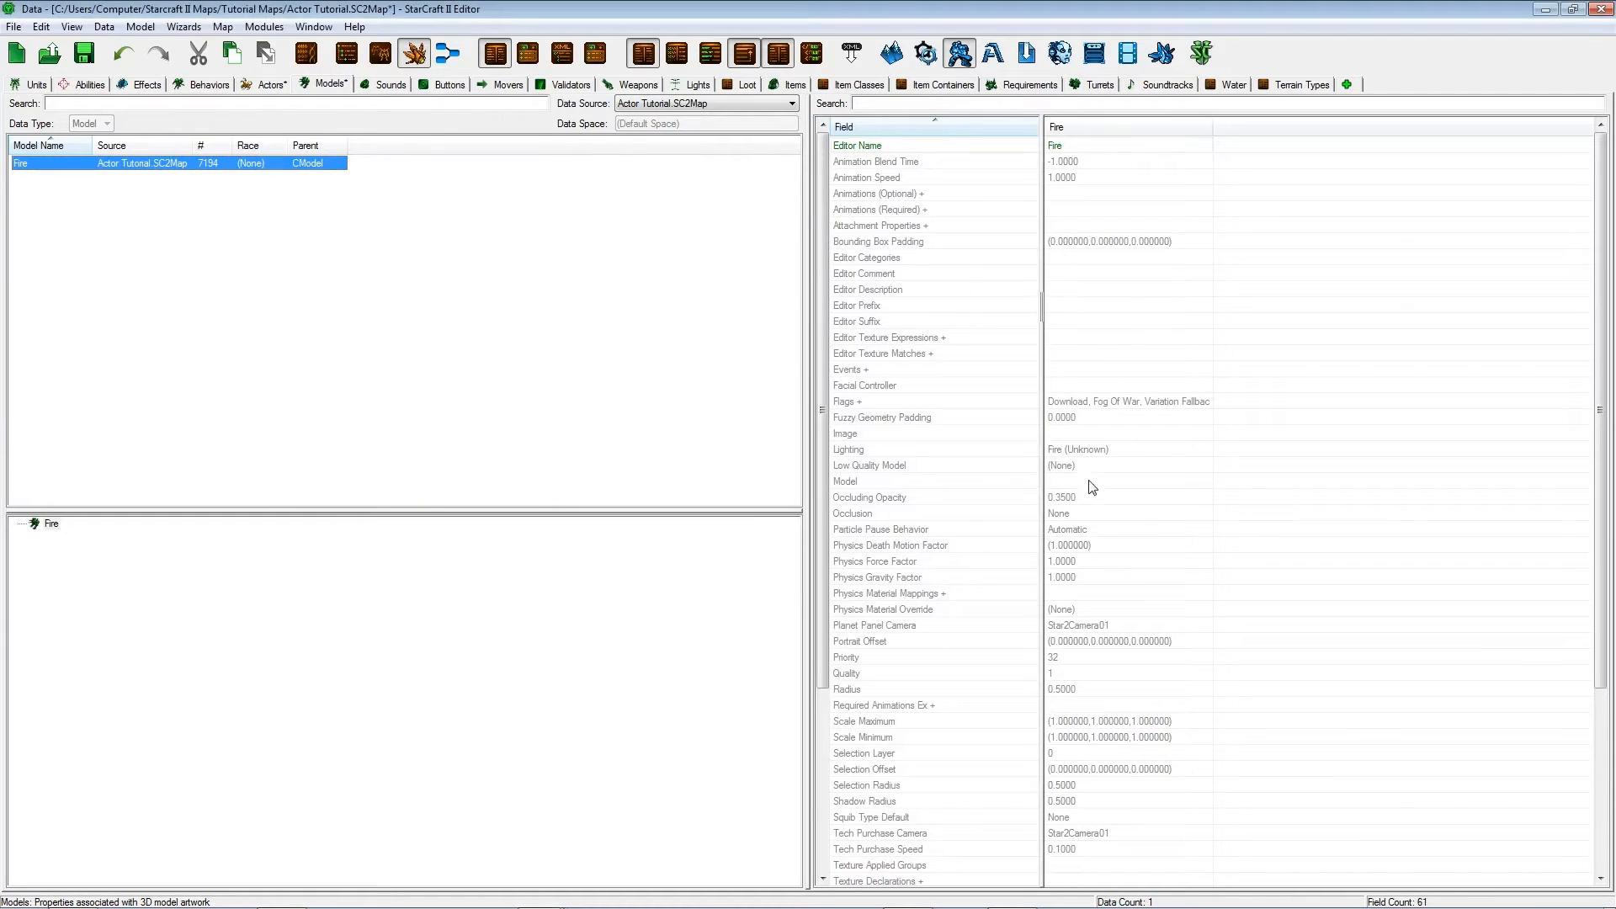
Search the model files for "firemed" and assign FireMedium.m3 as the Fire model's file.
double_click(1092, 483)
click(926, 78)
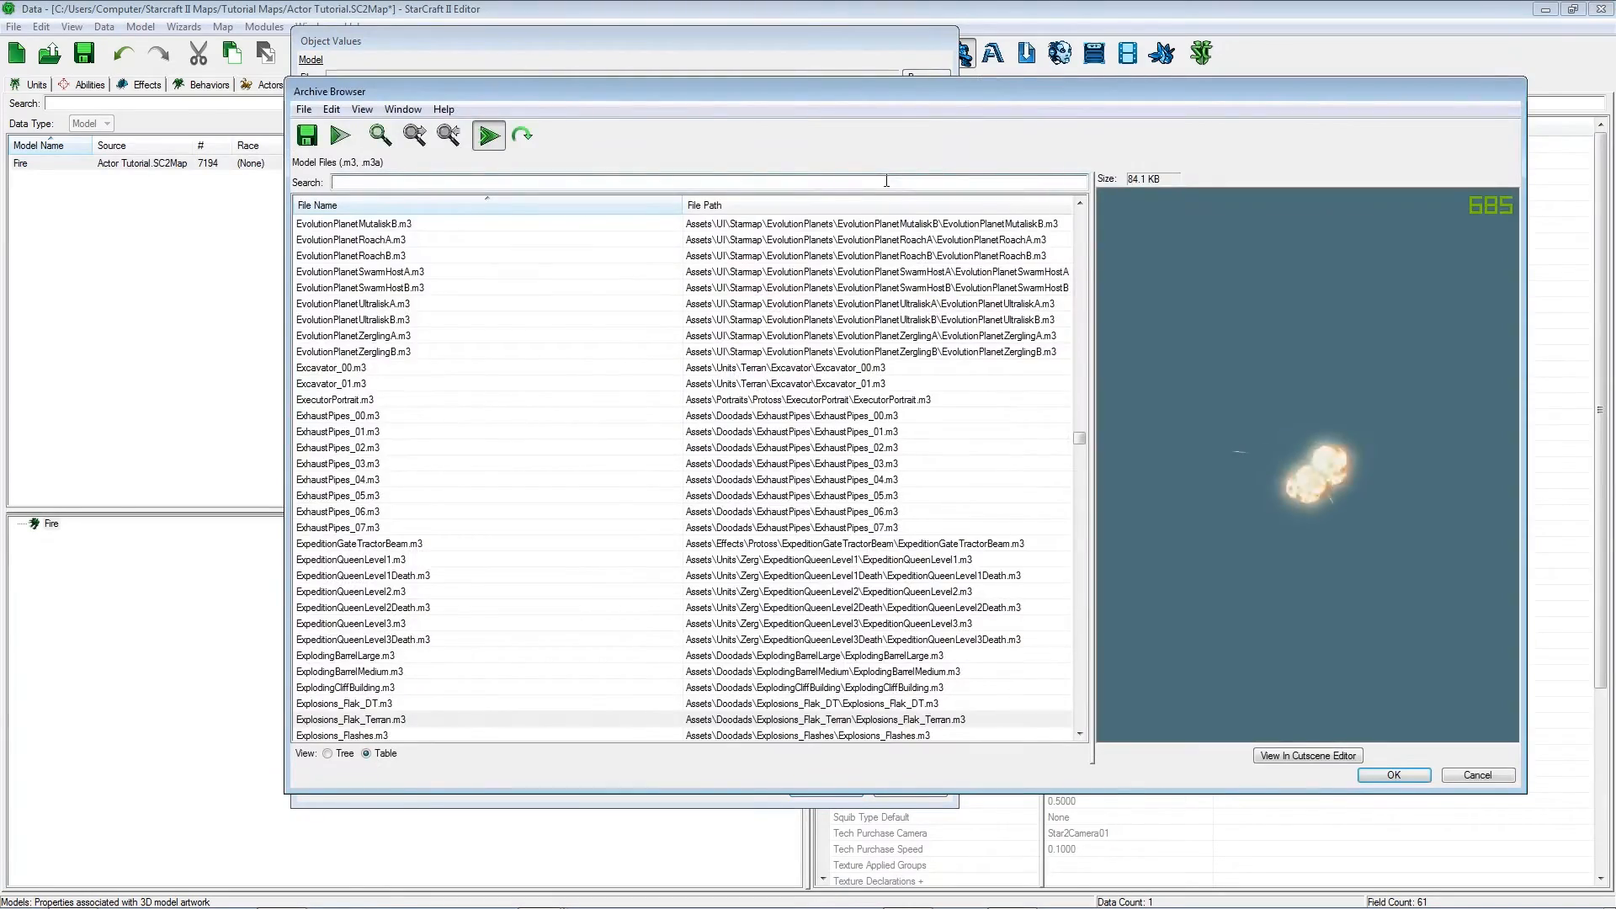
scroll(792, 261, down, 10)
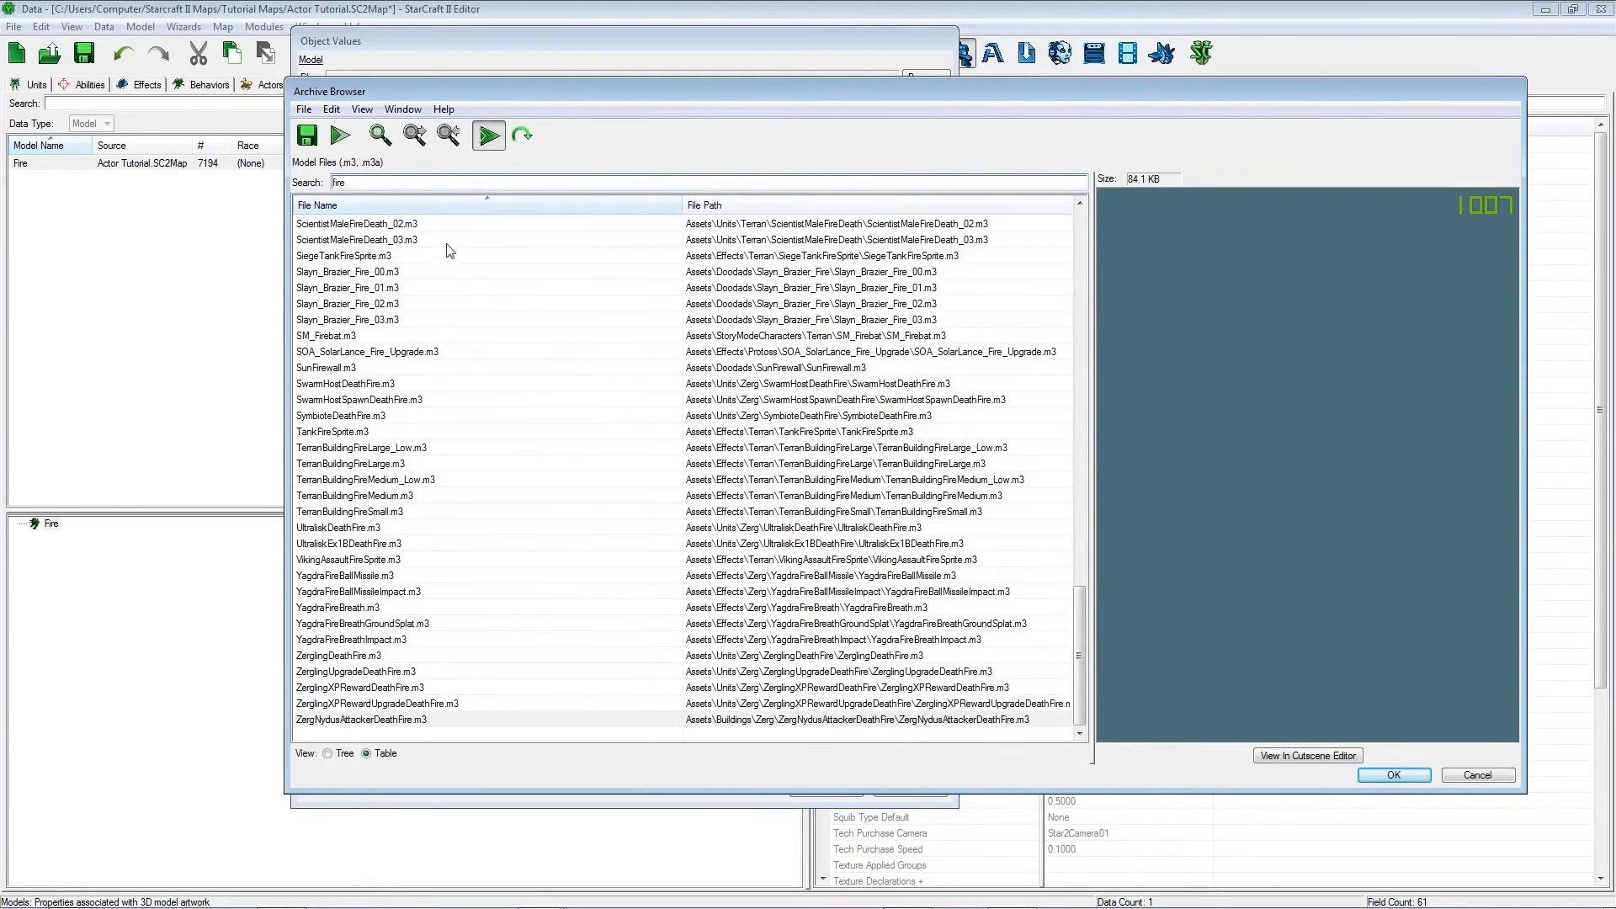
scroll(451, 250, up, 20)
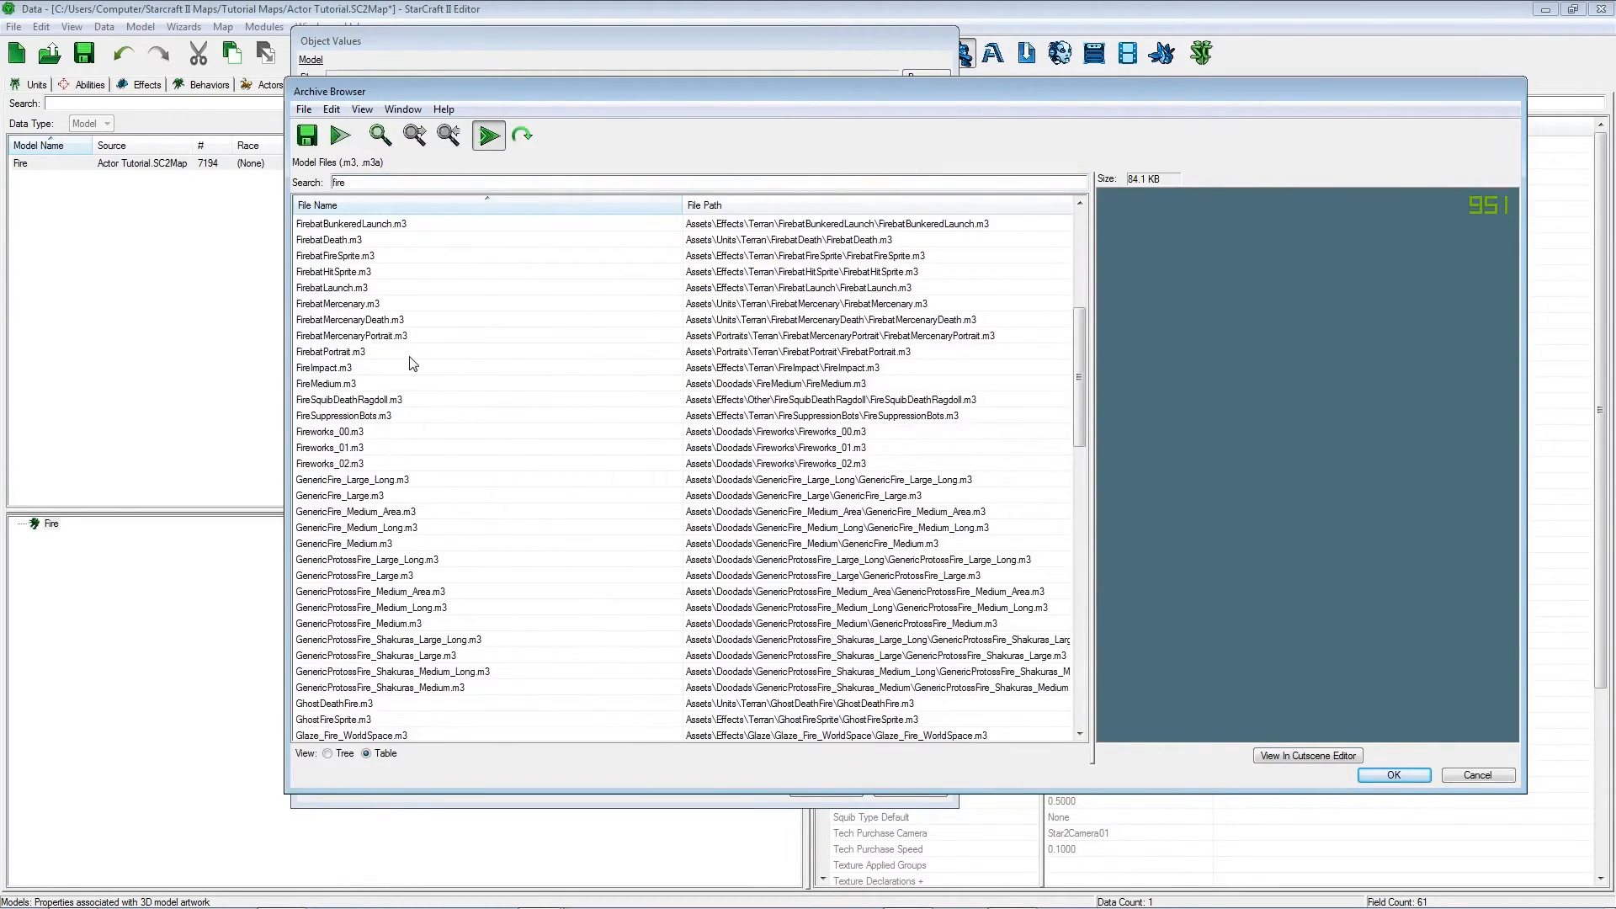
scroll(413, 364, down, 14)
click(350, 320)
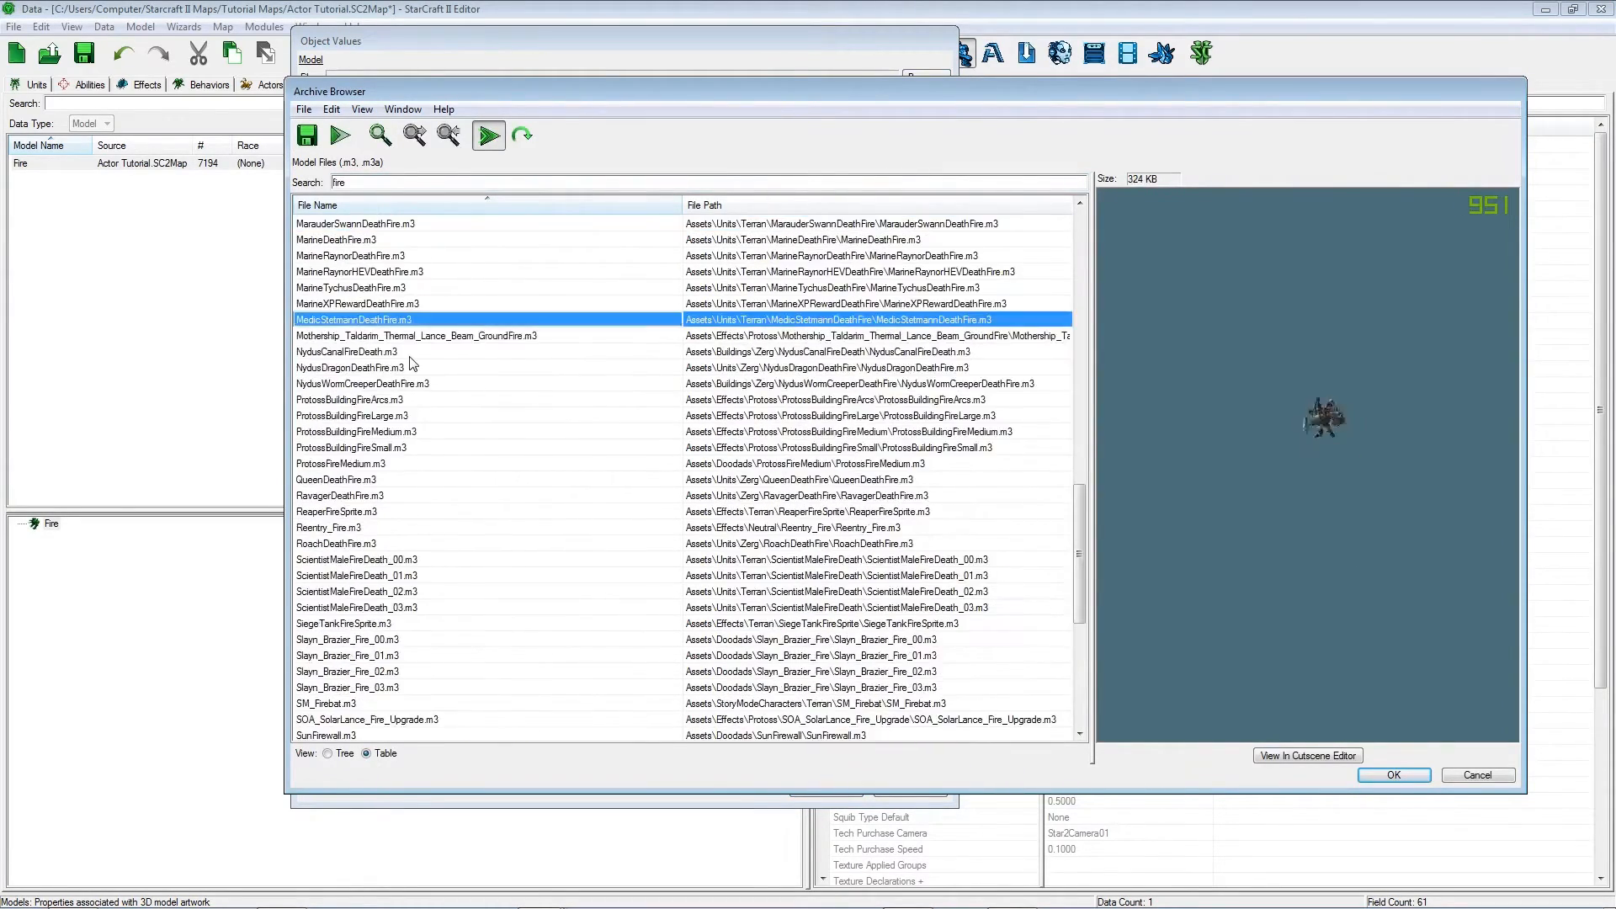
click(356, 183)
text(med)
click(362, 226)
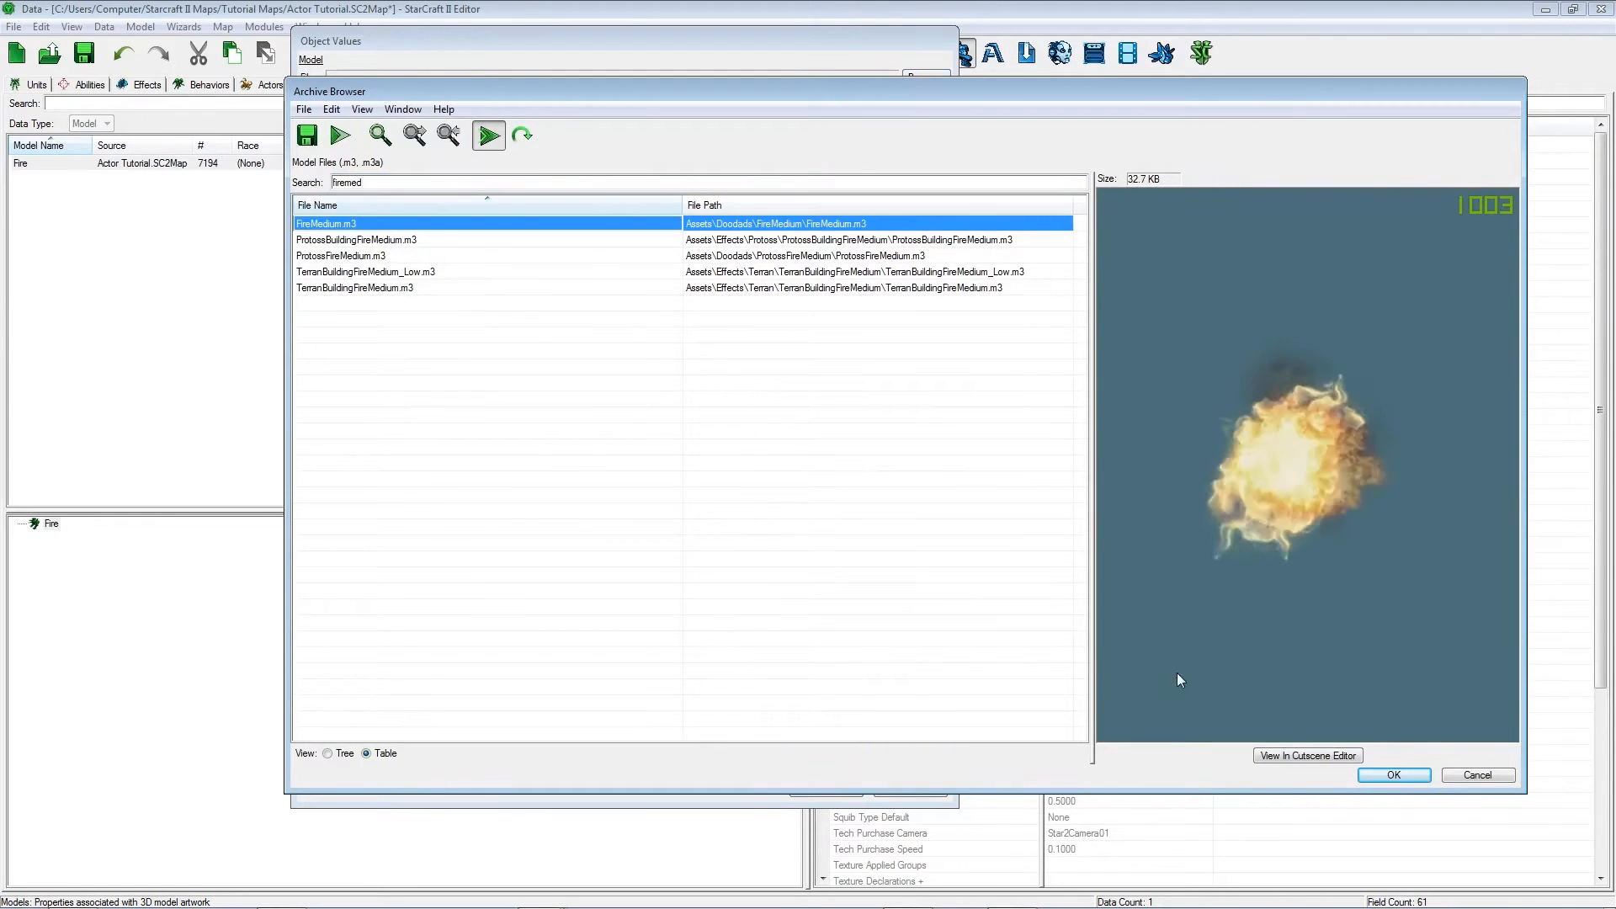
click(1394, 774)
click(824, 789)
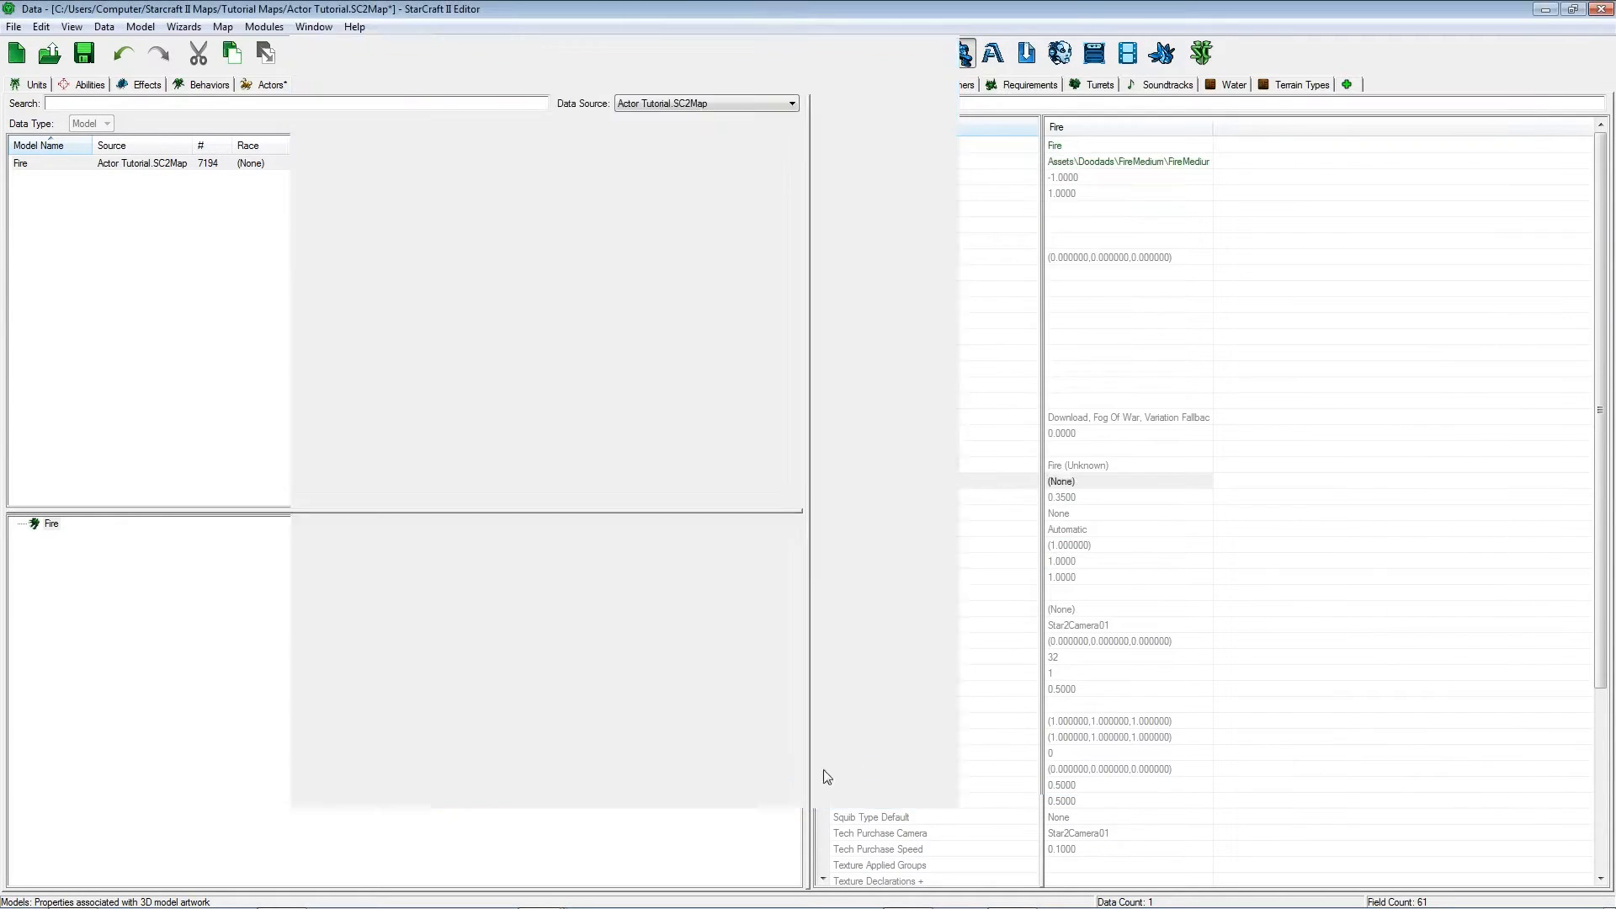
Create a new actor named Fire with actor type Model and parent ModelAddition.
click(268, 84)
right_click(371, 251)
click(414, 262)
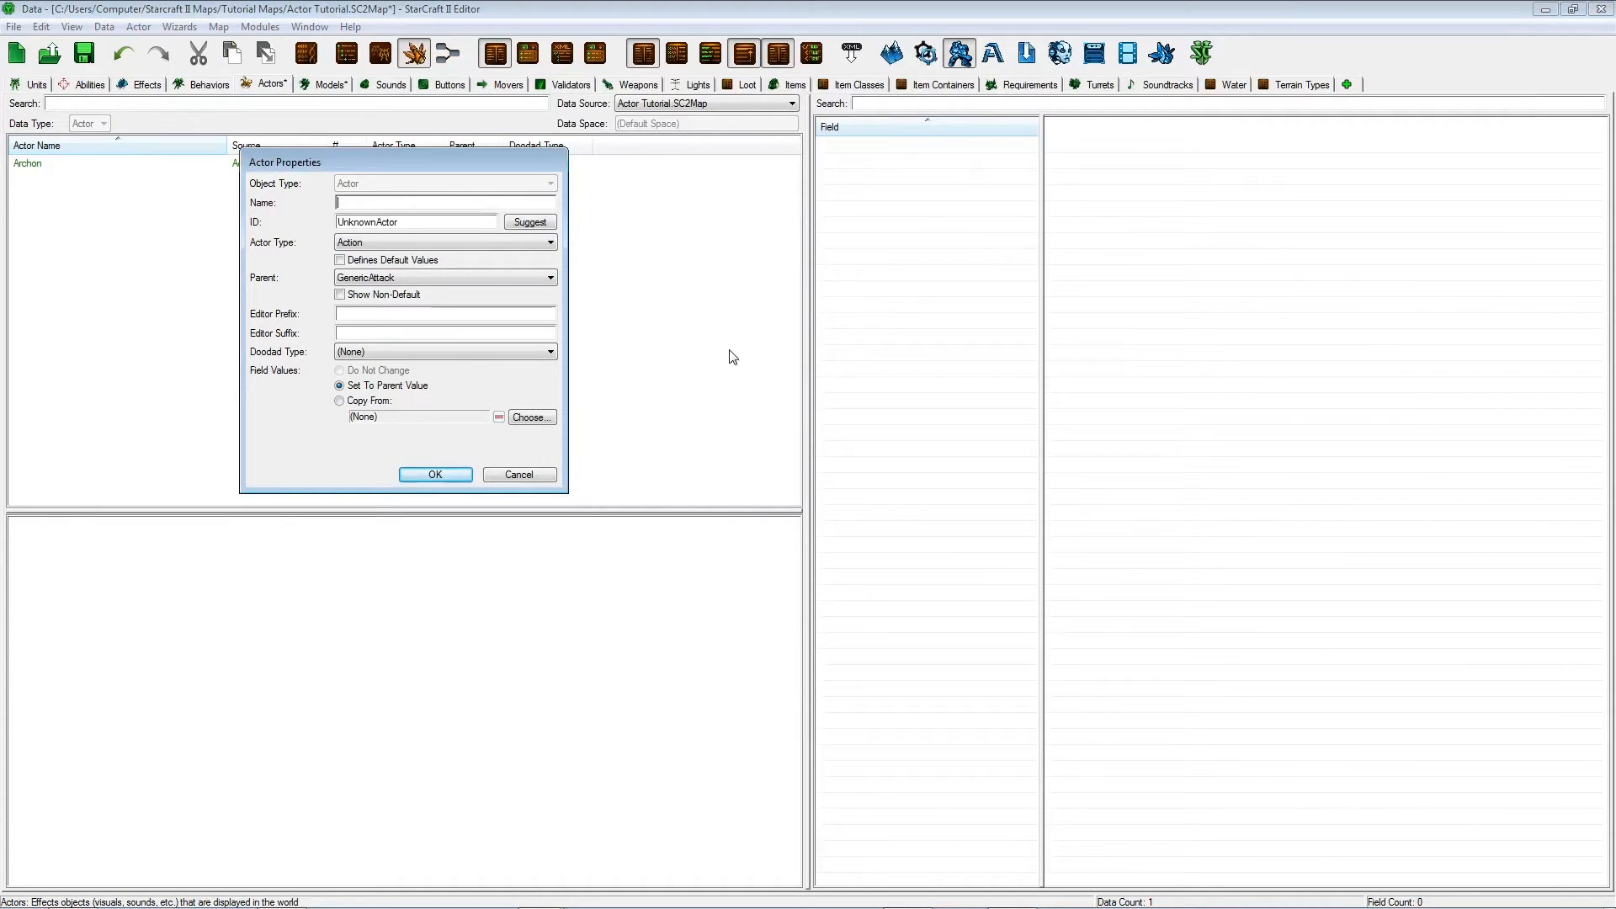
key(Tab)
key(Tab)
key(Tab)
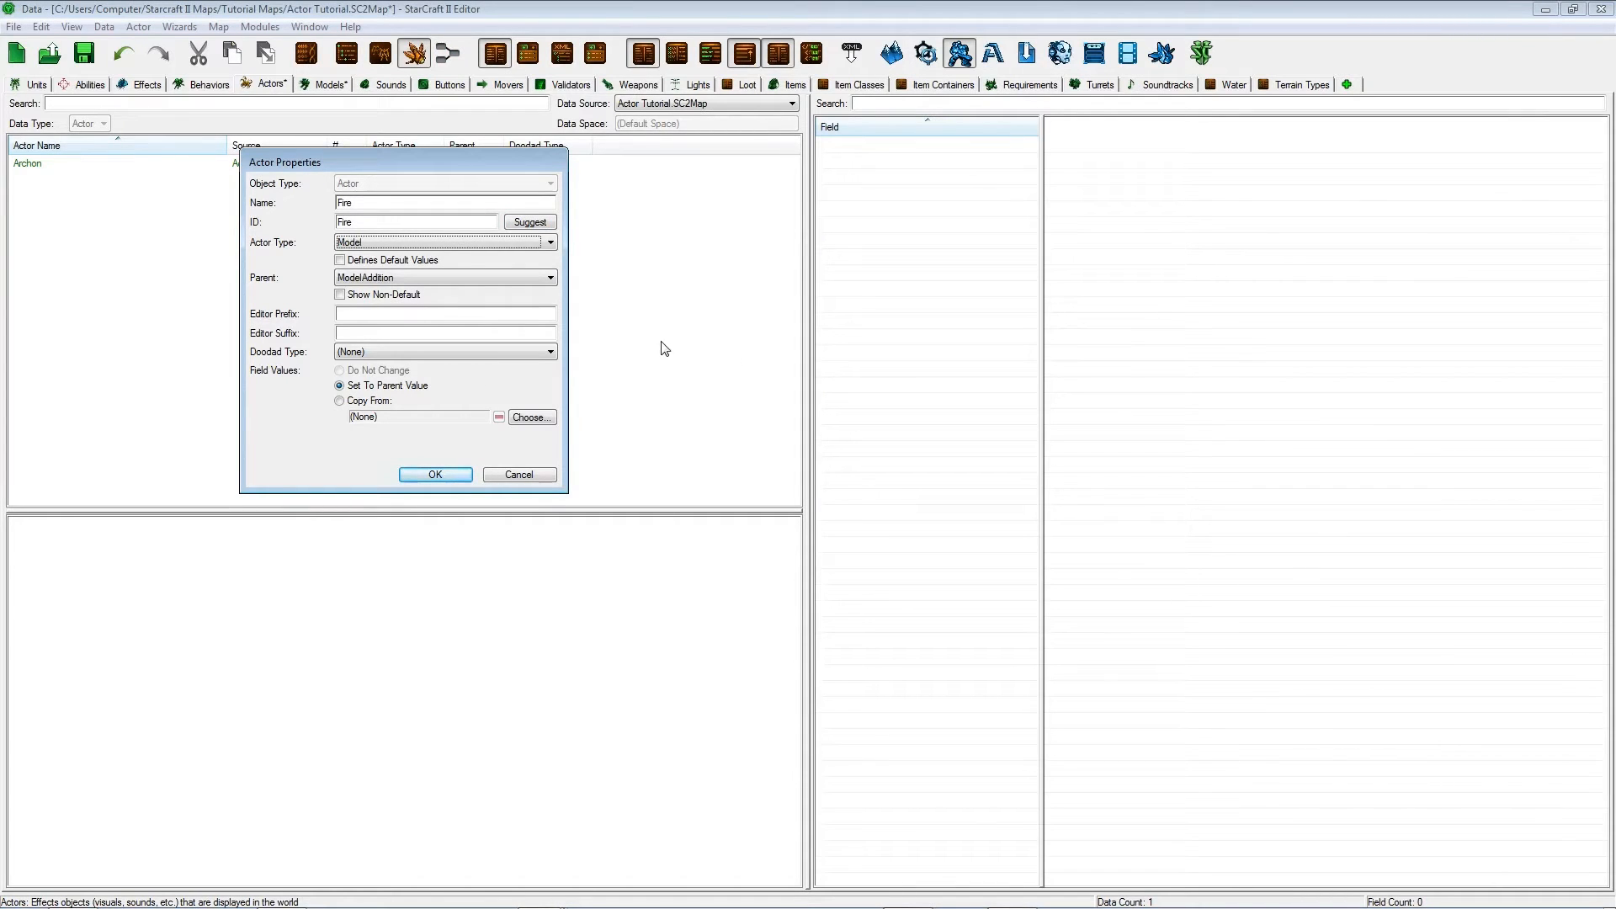
click(396, 279)
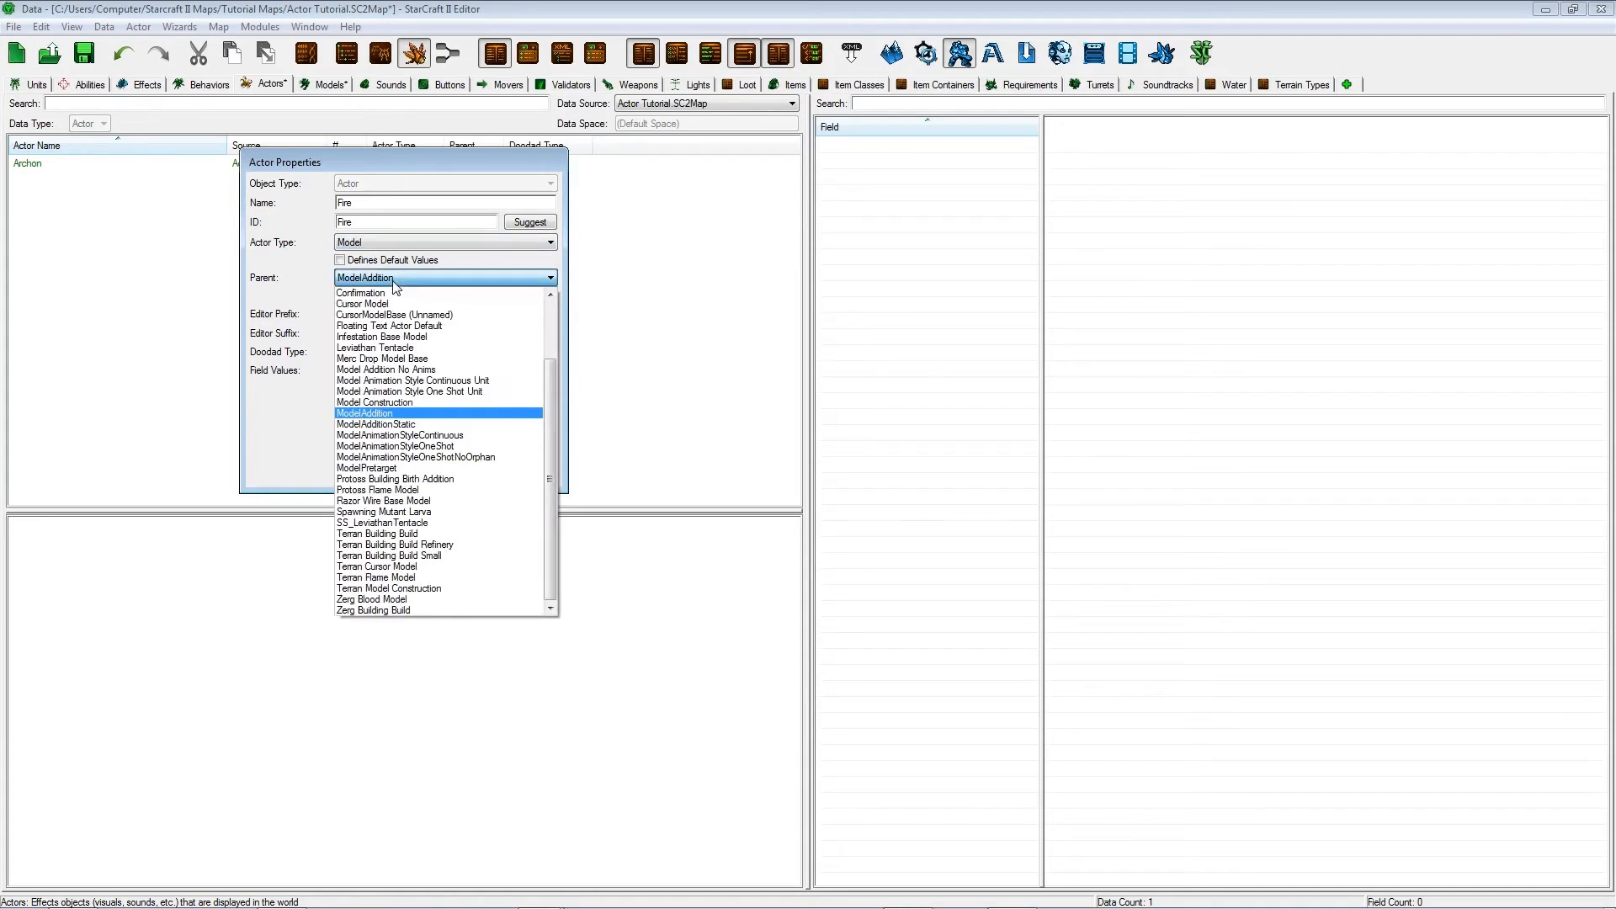
click(420, 414)
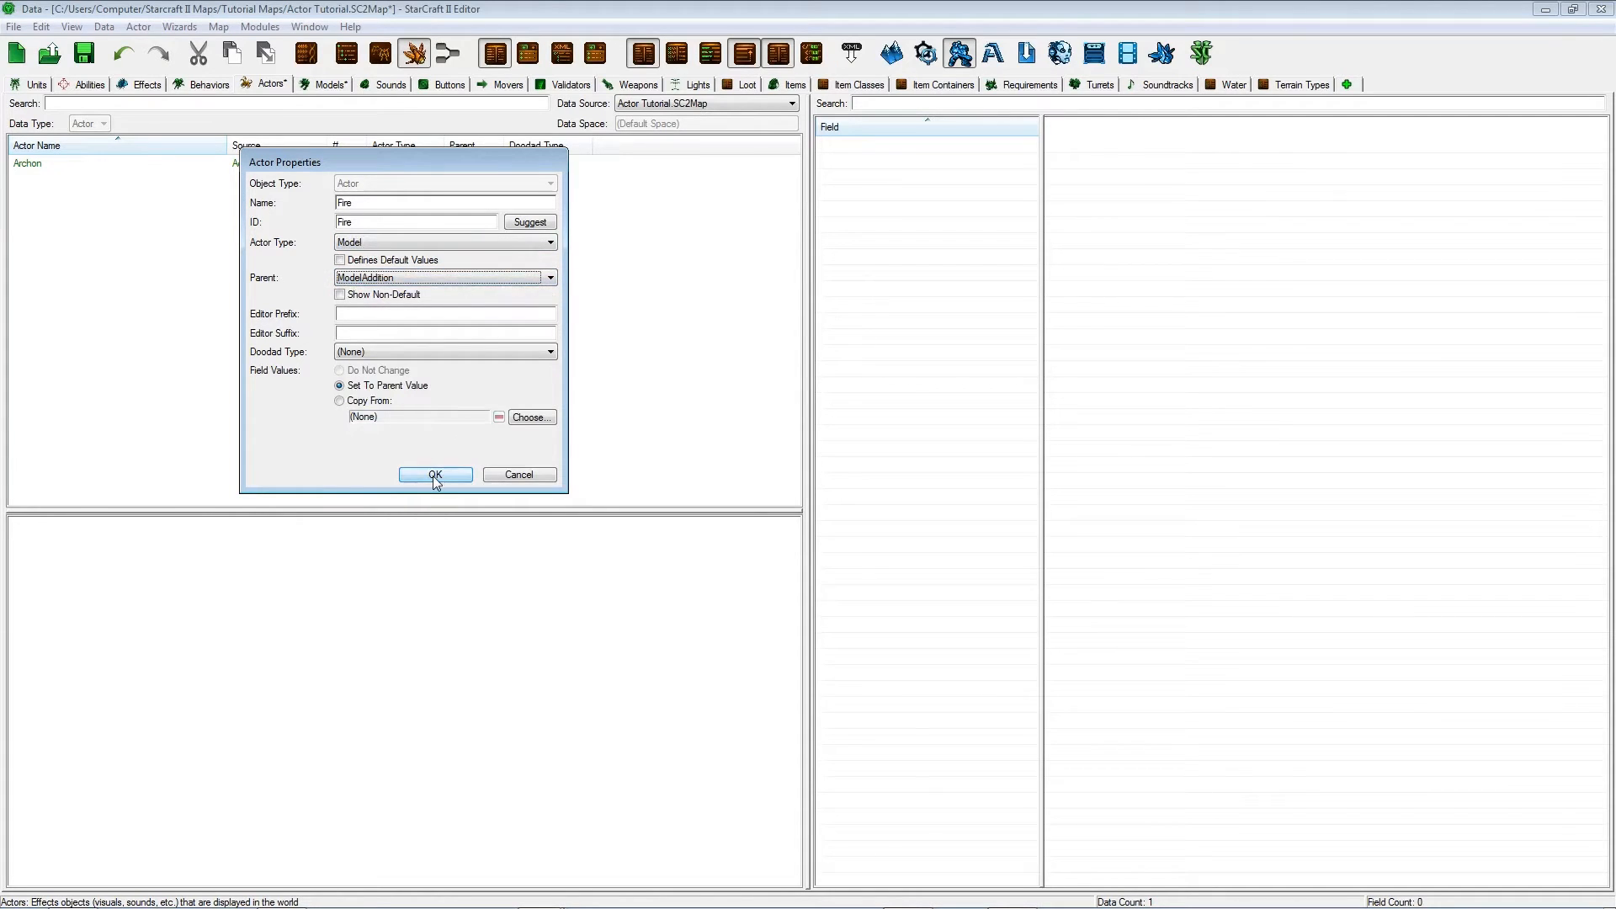
click(360, 283)
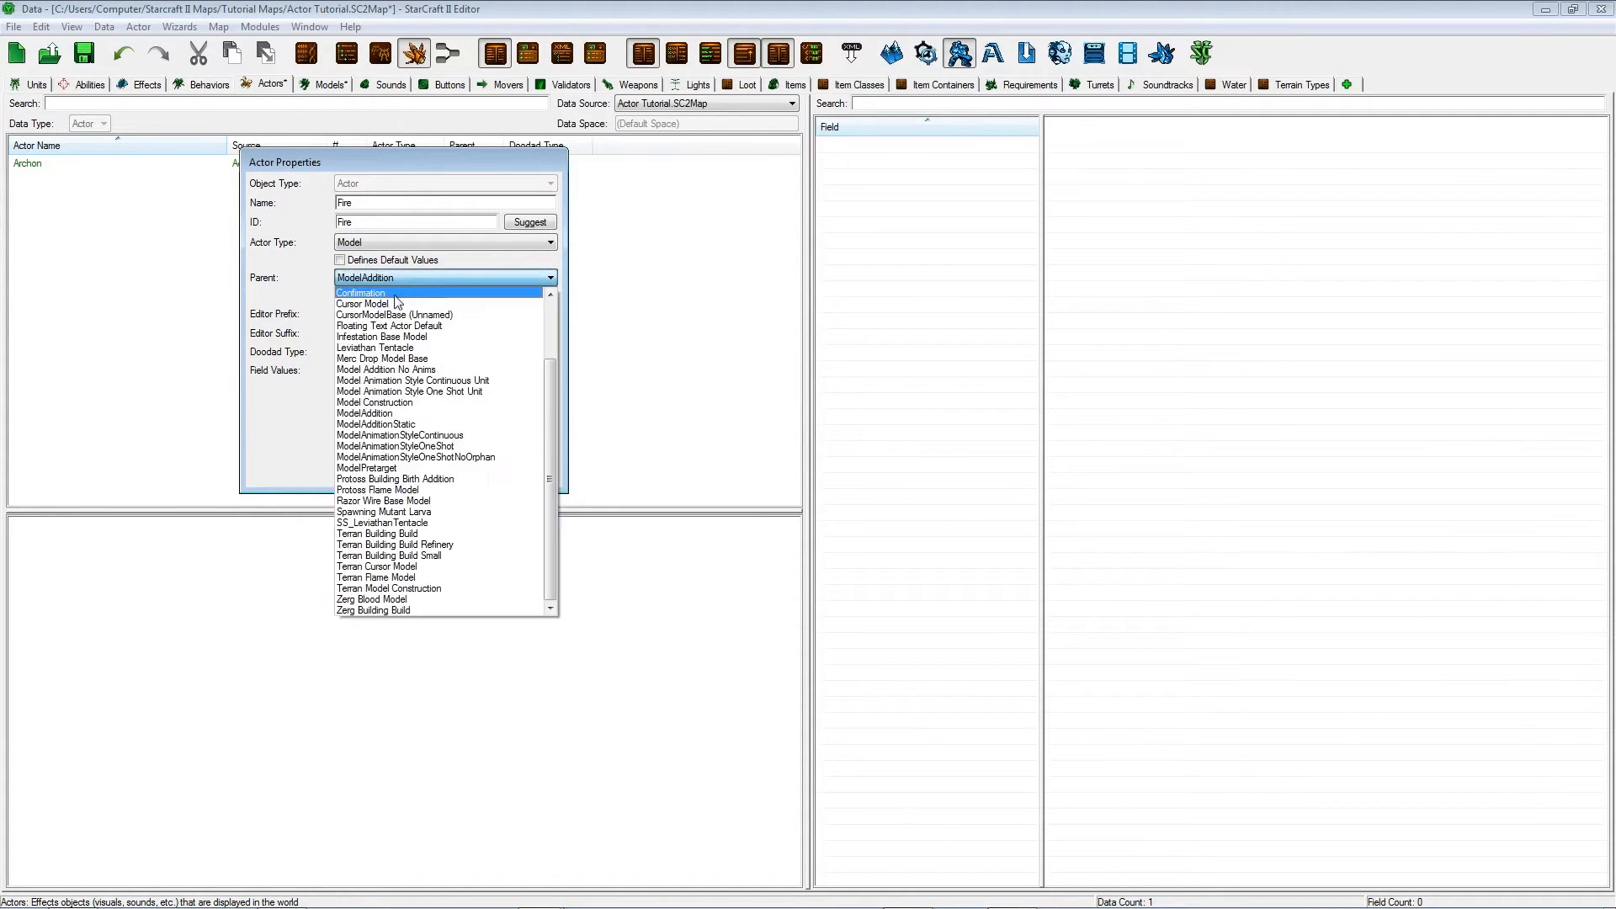
click(399, 280)
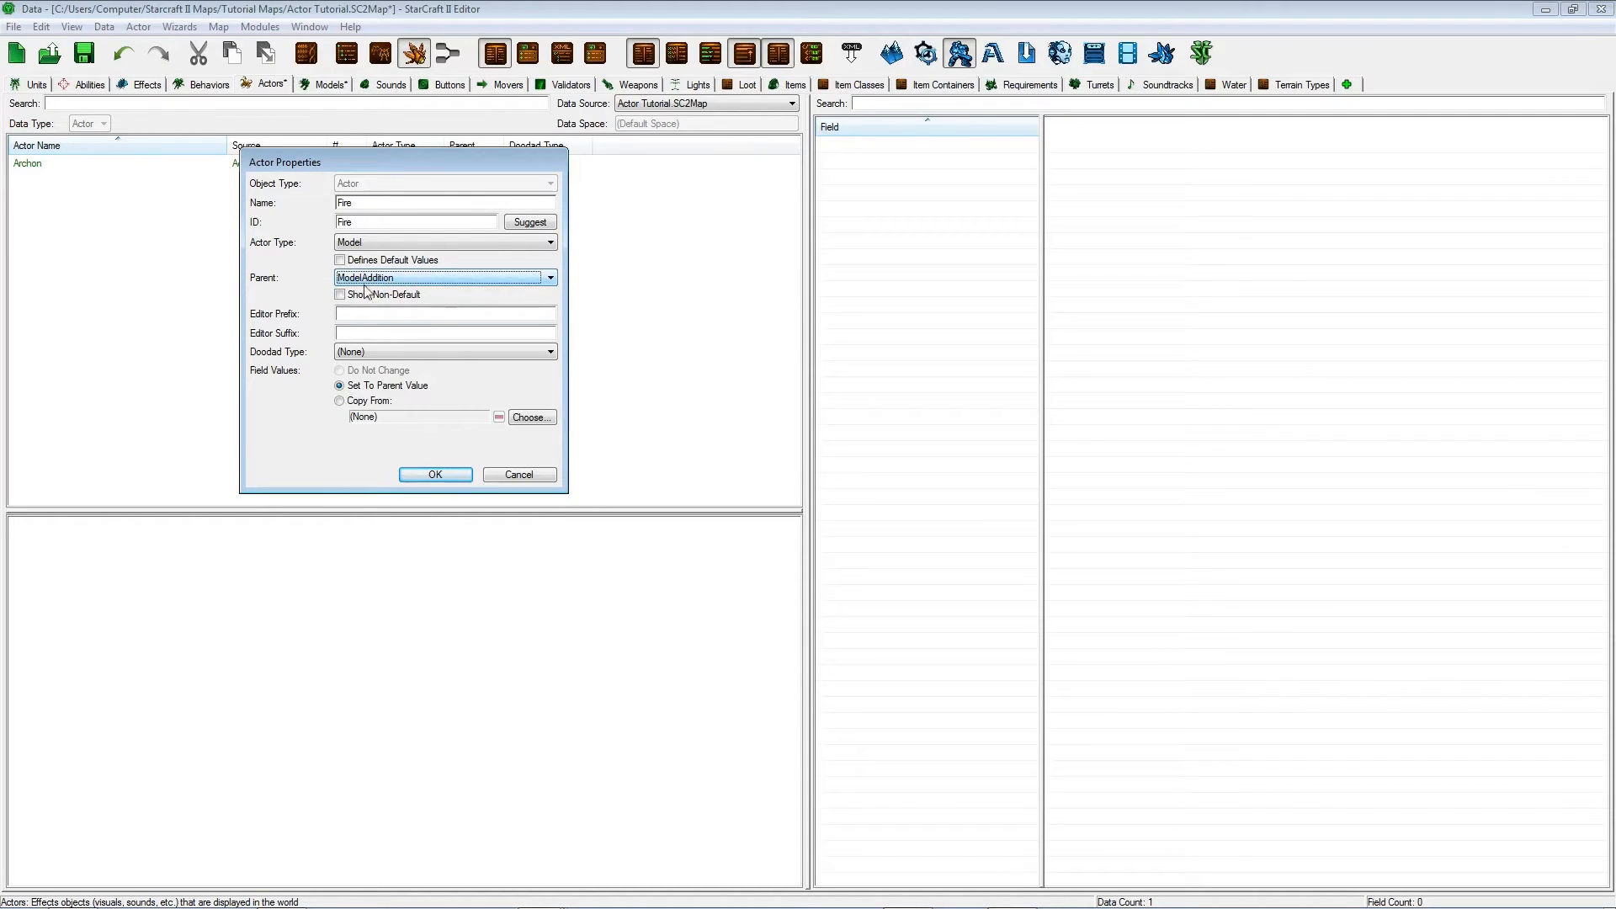
click(436, 474)
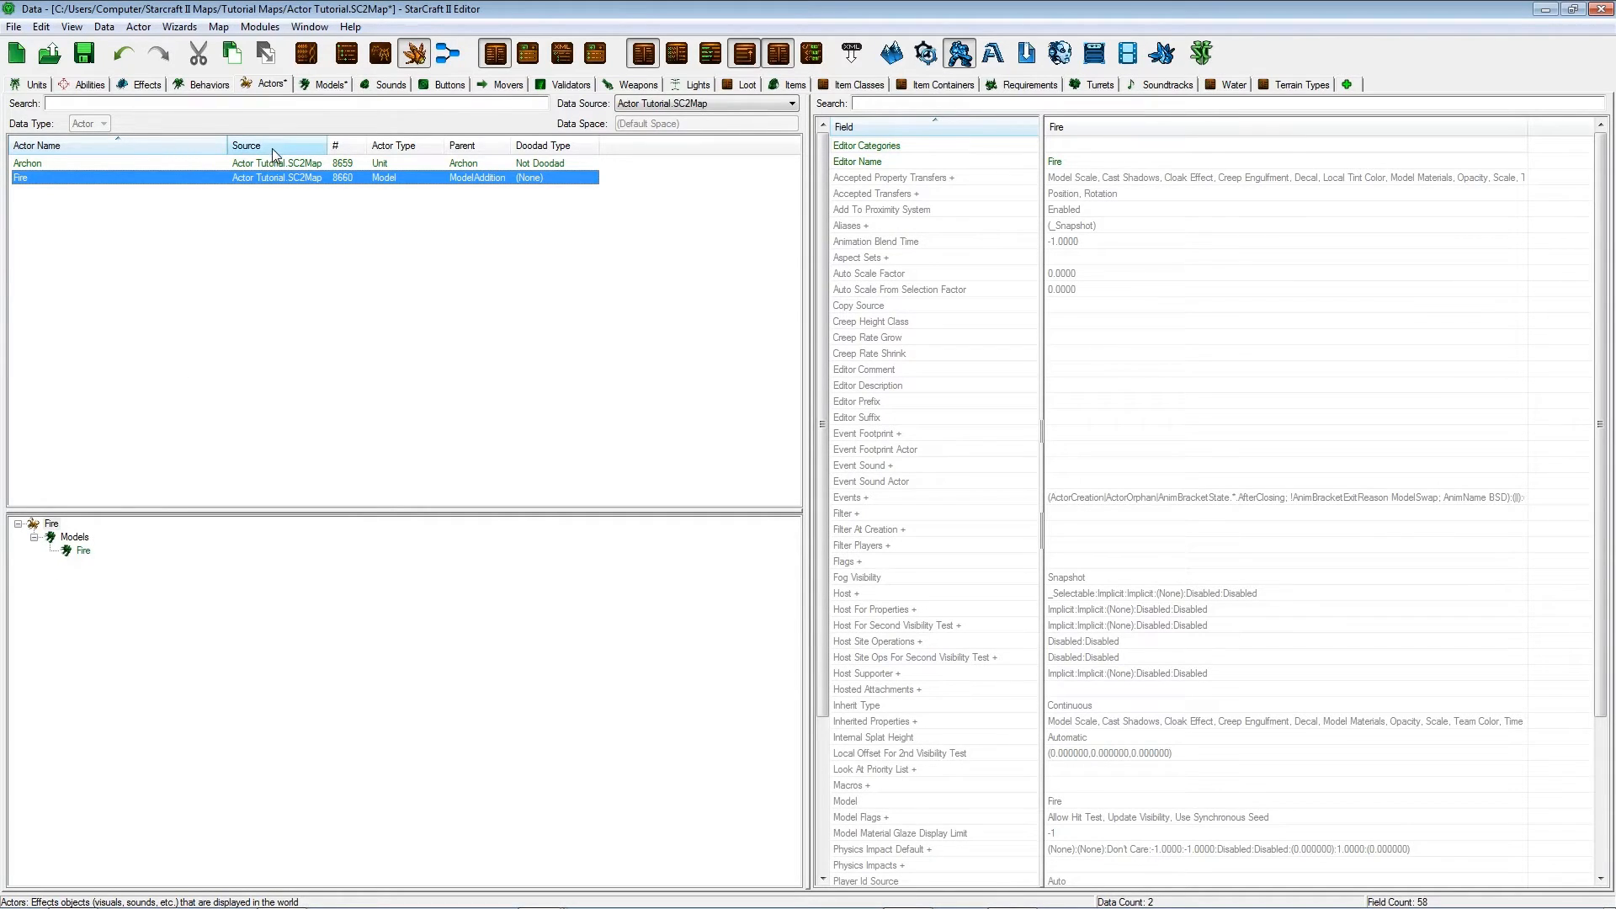
Search the actors for "bag" across All Data and open the 10 Slot Bag actor's events for editing.
click(190, 102)
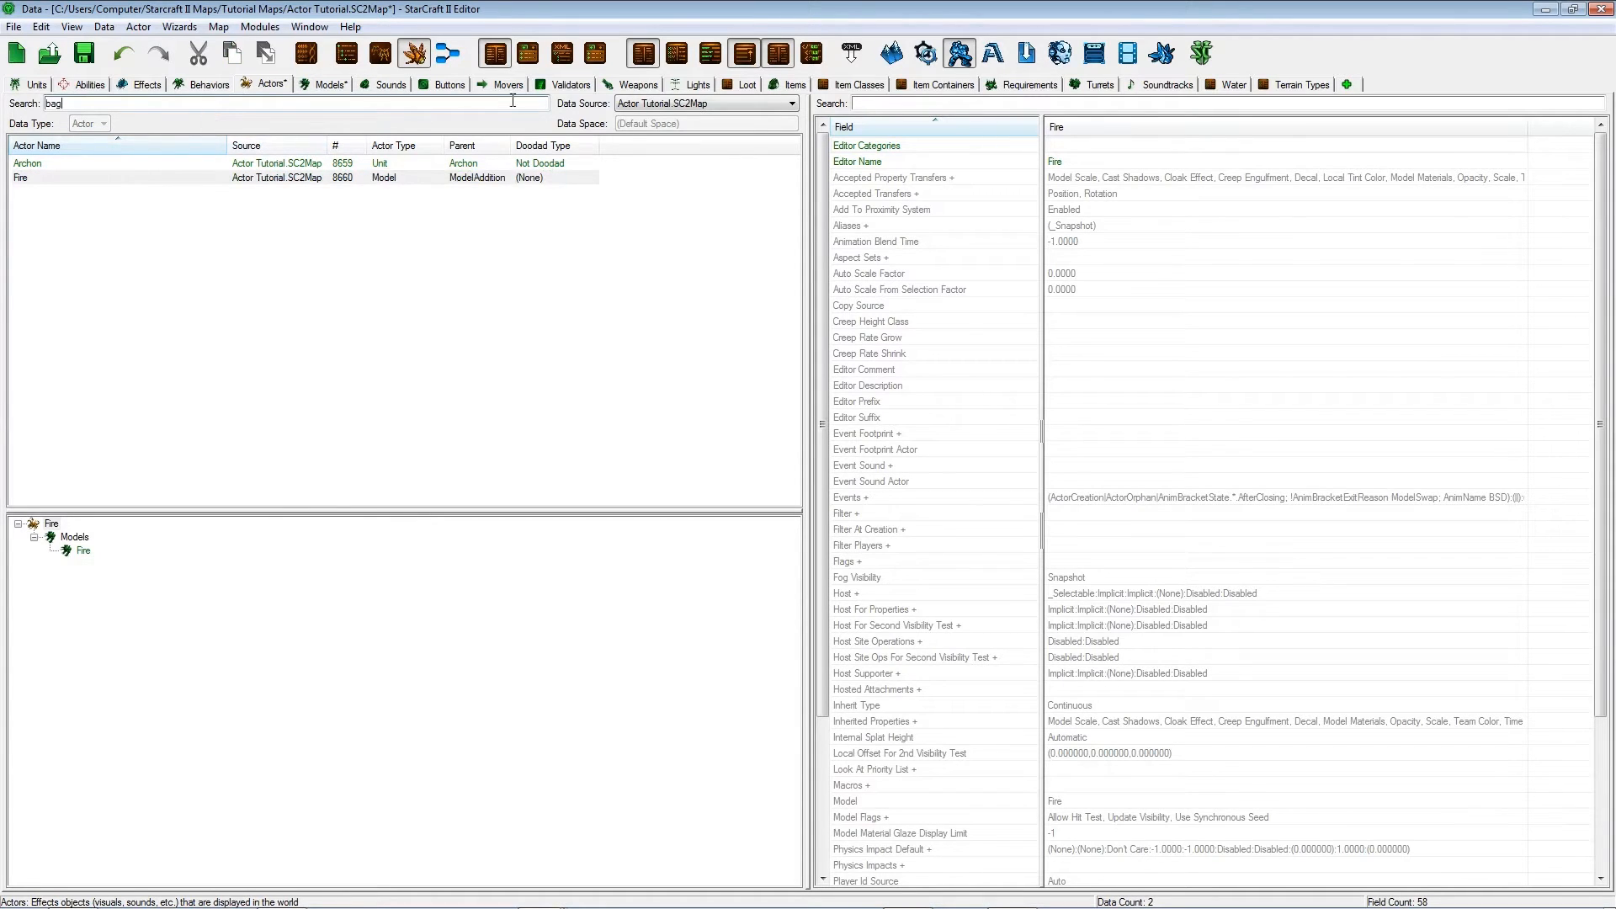
click(673, 103)
click(655, 113)
click(70, 166)
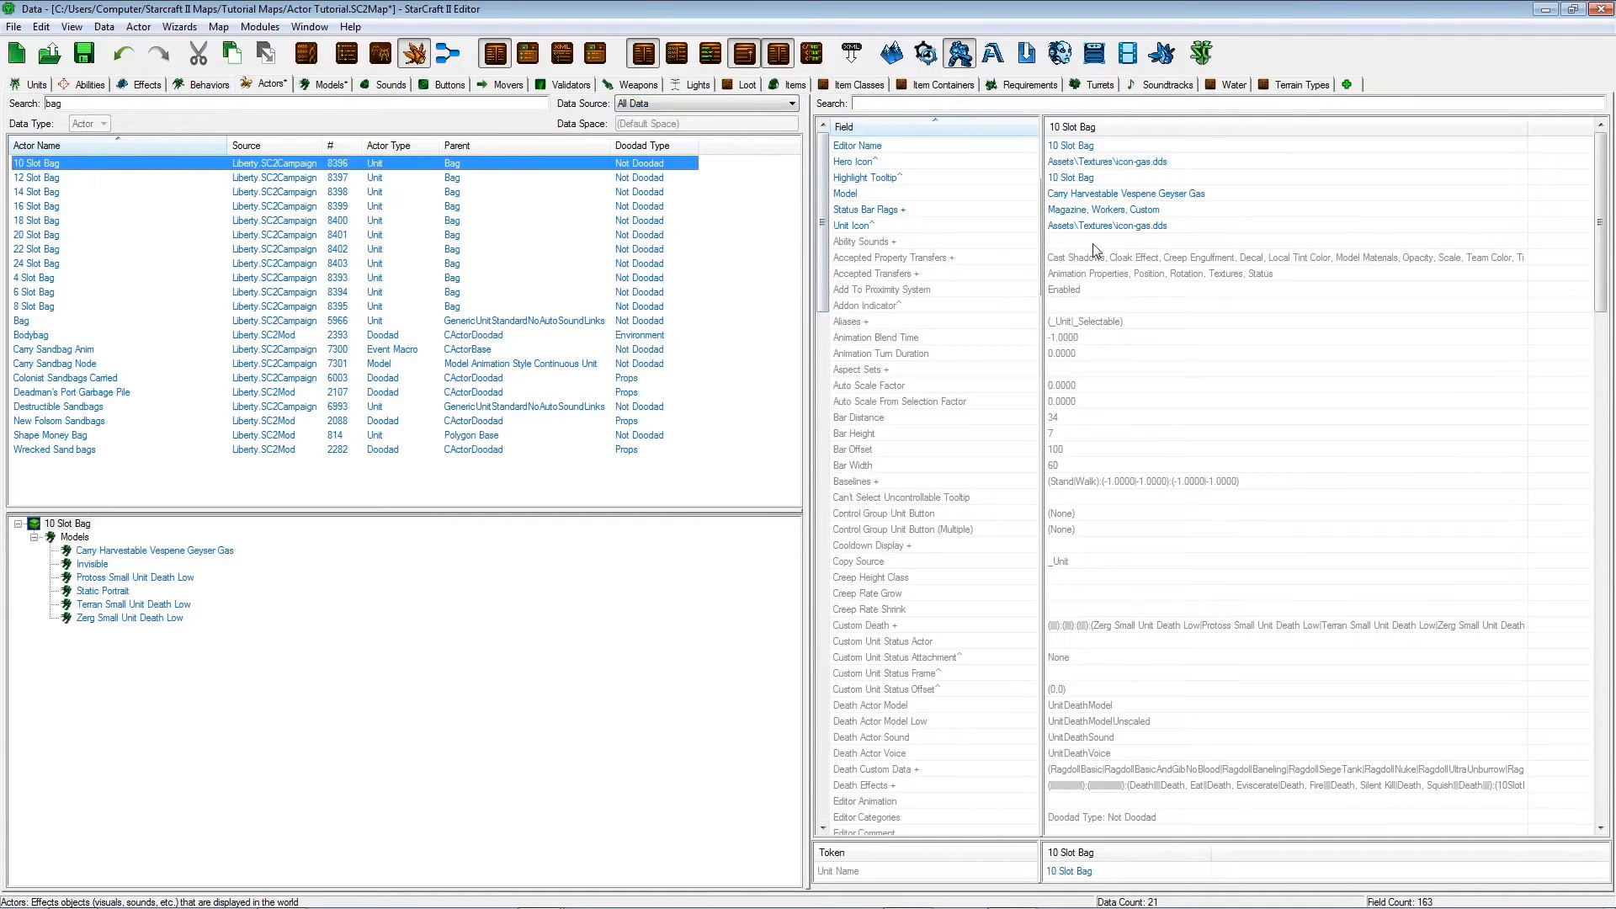
scroll(1090, 577, down, 9)
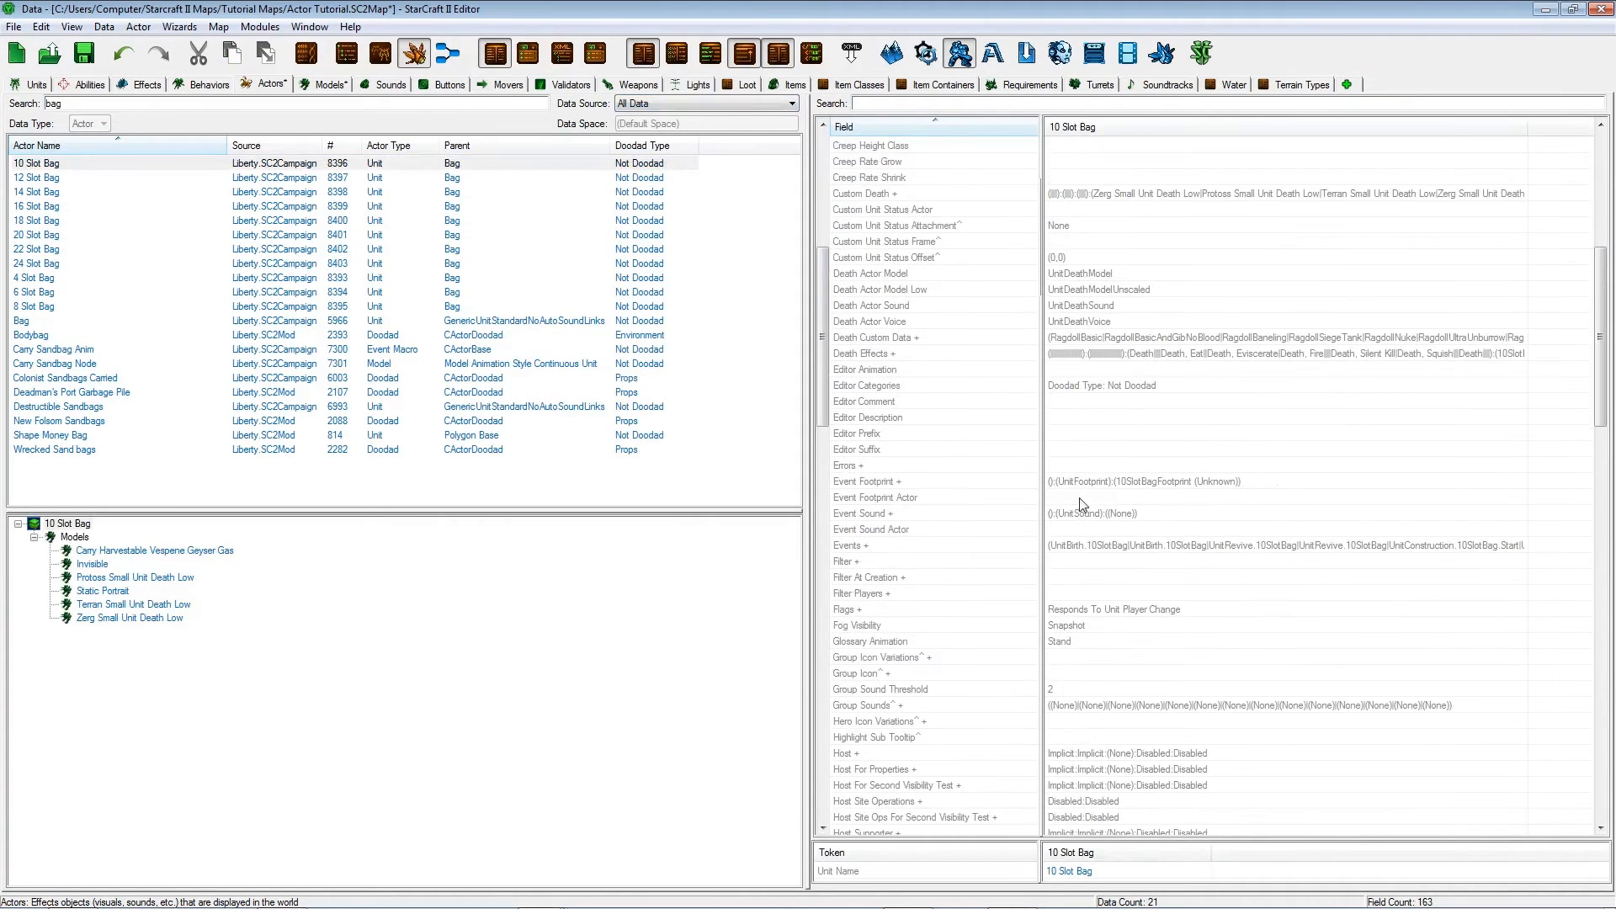
double_click(1098, 548)
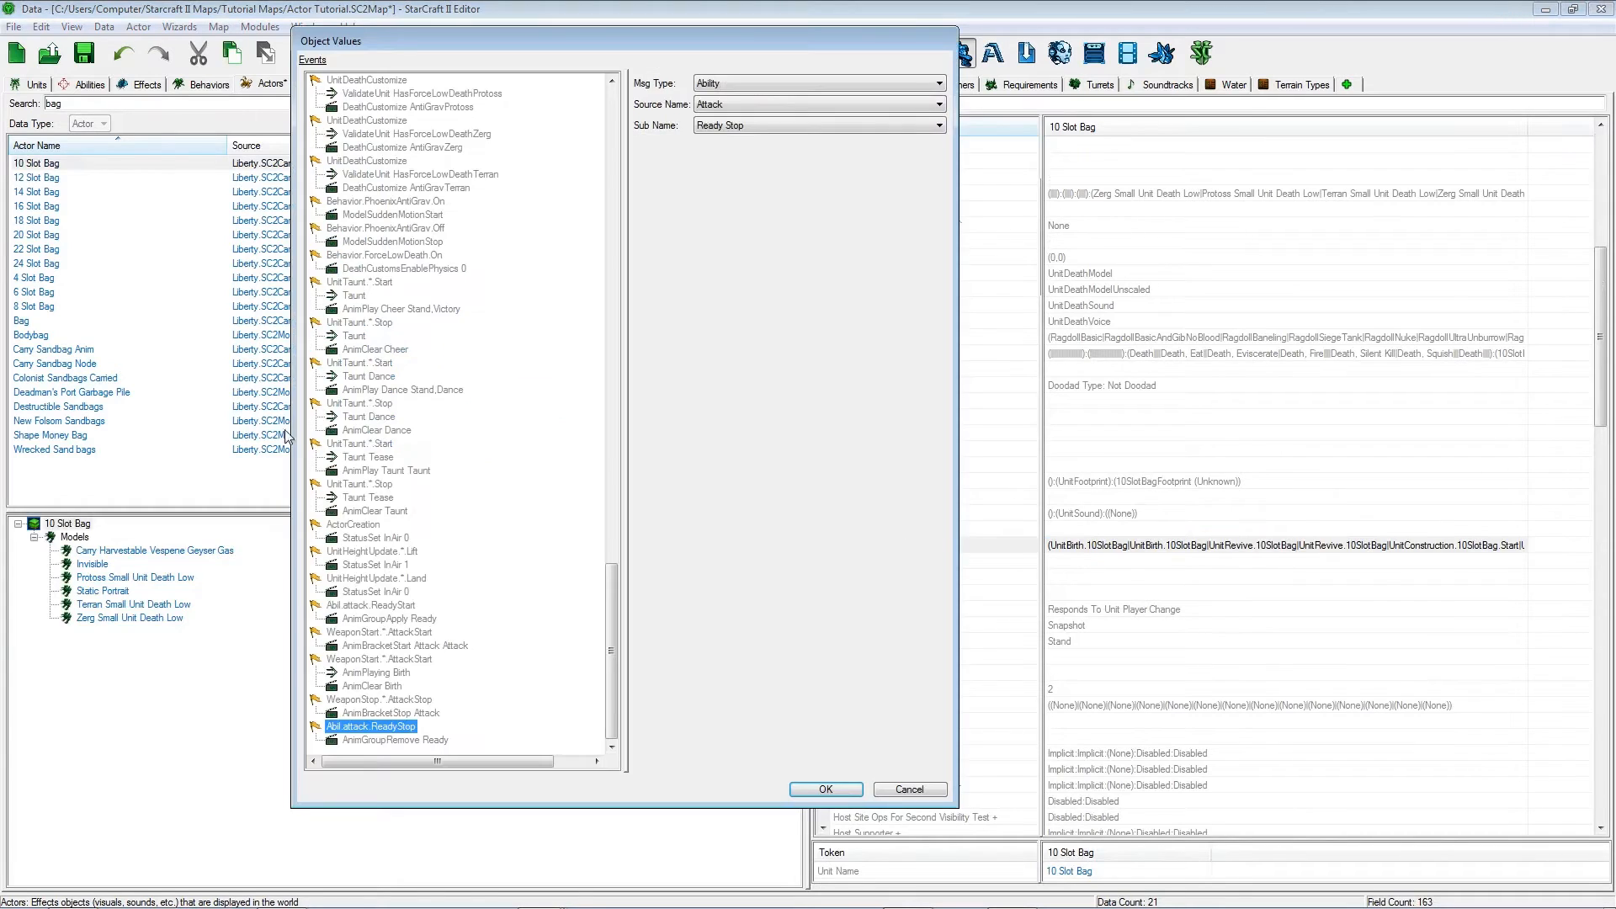
Add an event to the 10 Slot Bag actor with message type Unit Birth and source name (Any).
right_click(521, 719)
click(543, 725)
click(755, 85)
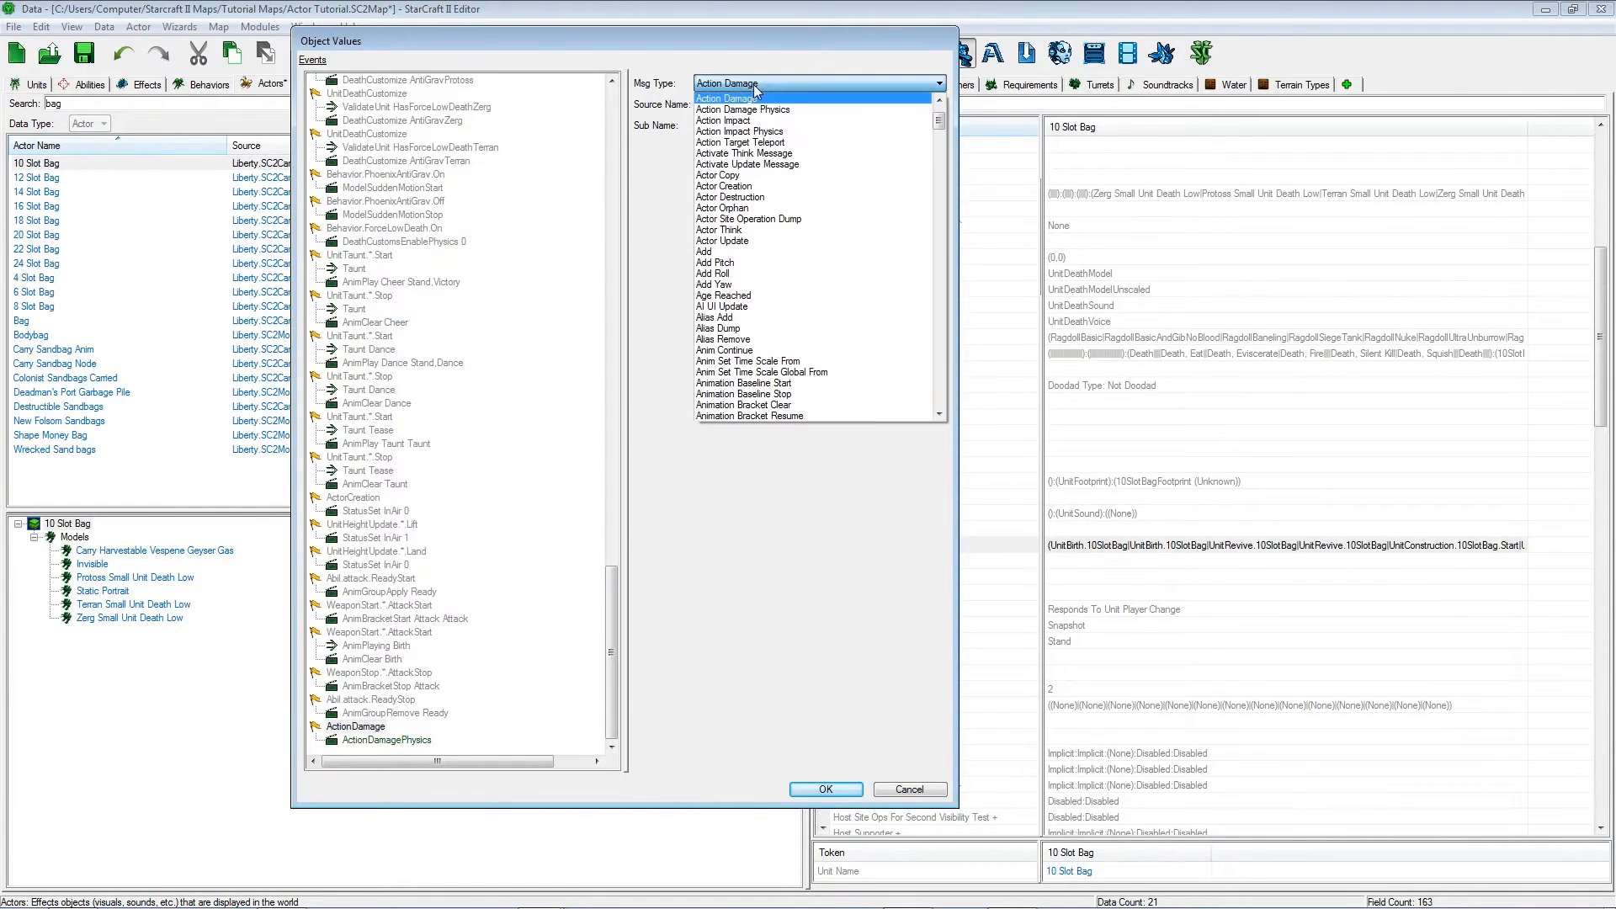
key(u)
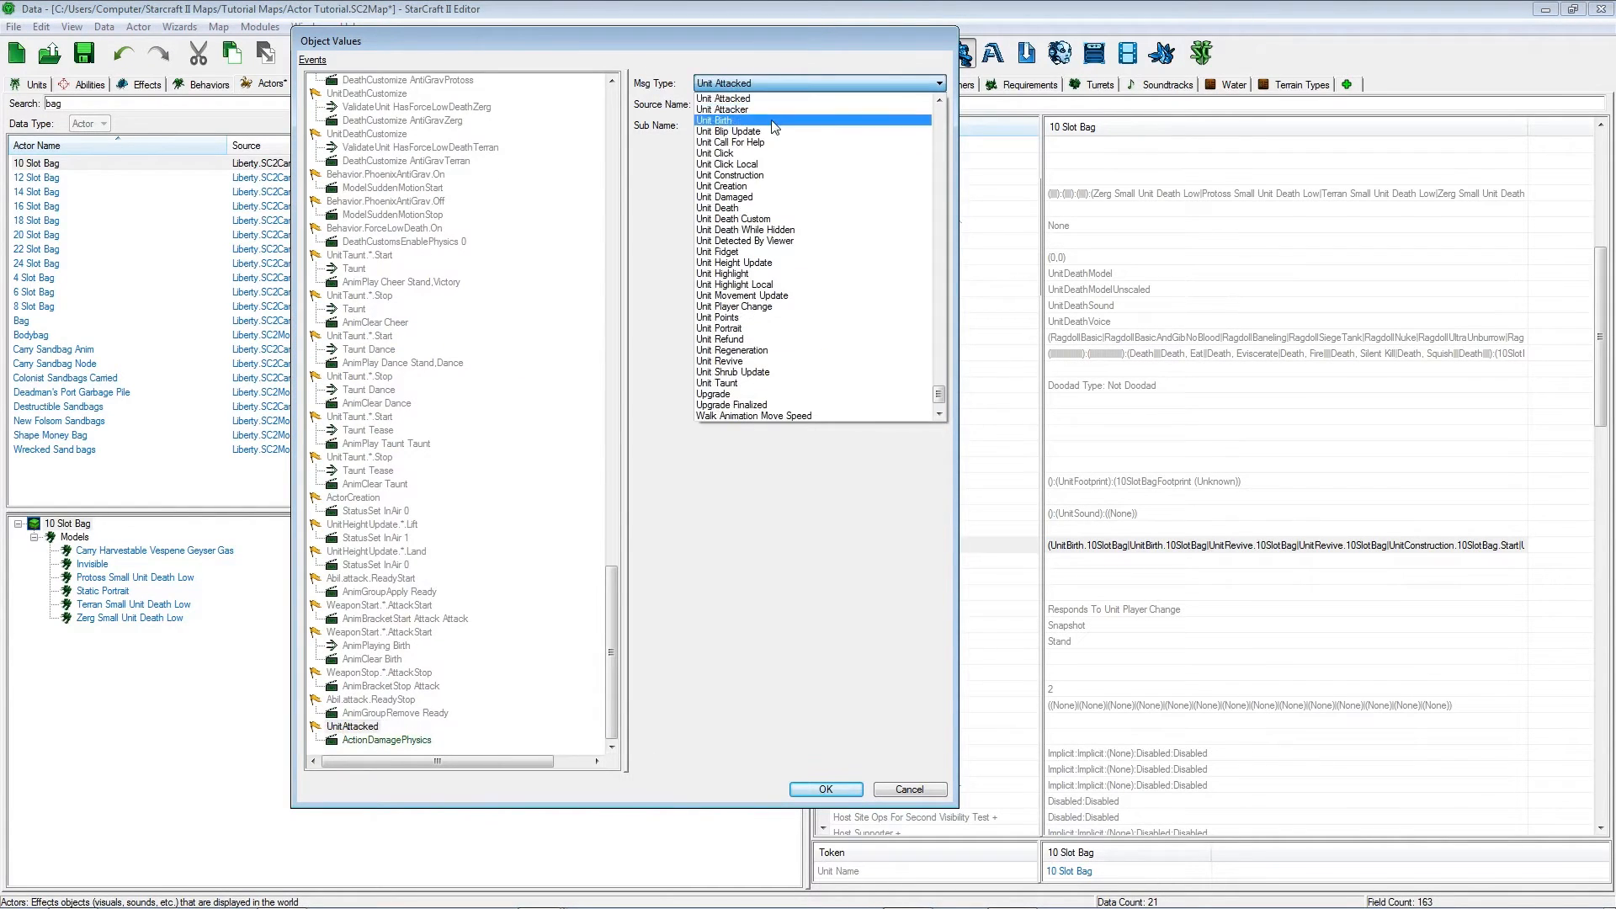
click(723, 131)
click(710, 108)
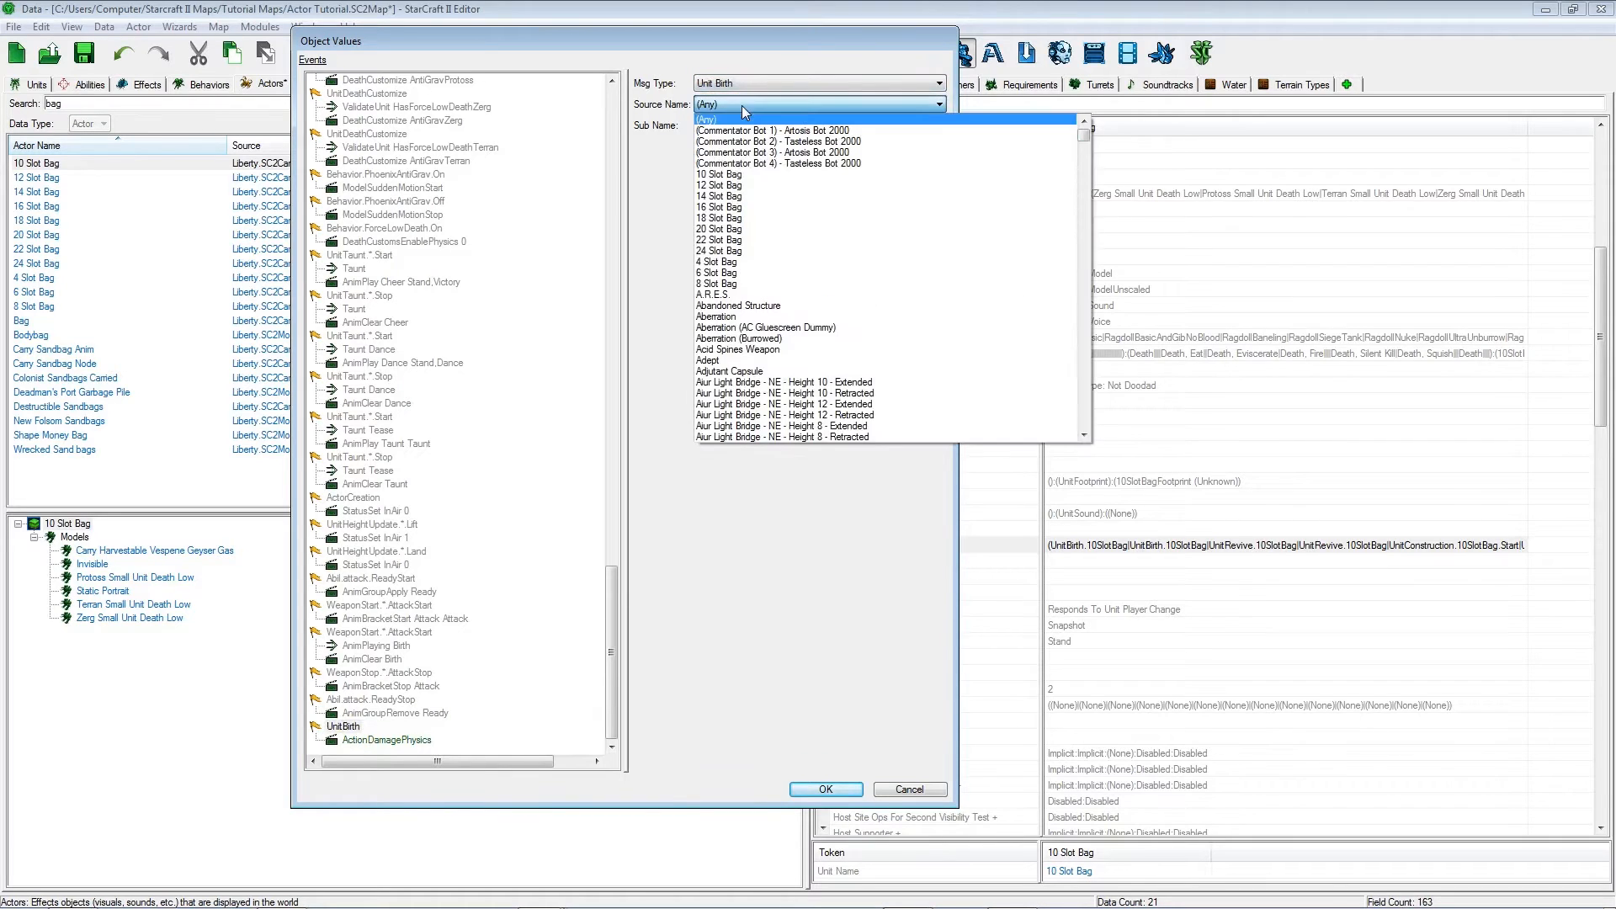
click(725, 120)
Set the new Unit Birth event's message to Create with the Fire actor and apply the 10 Slot Bag's event changes.
click(376, 740)
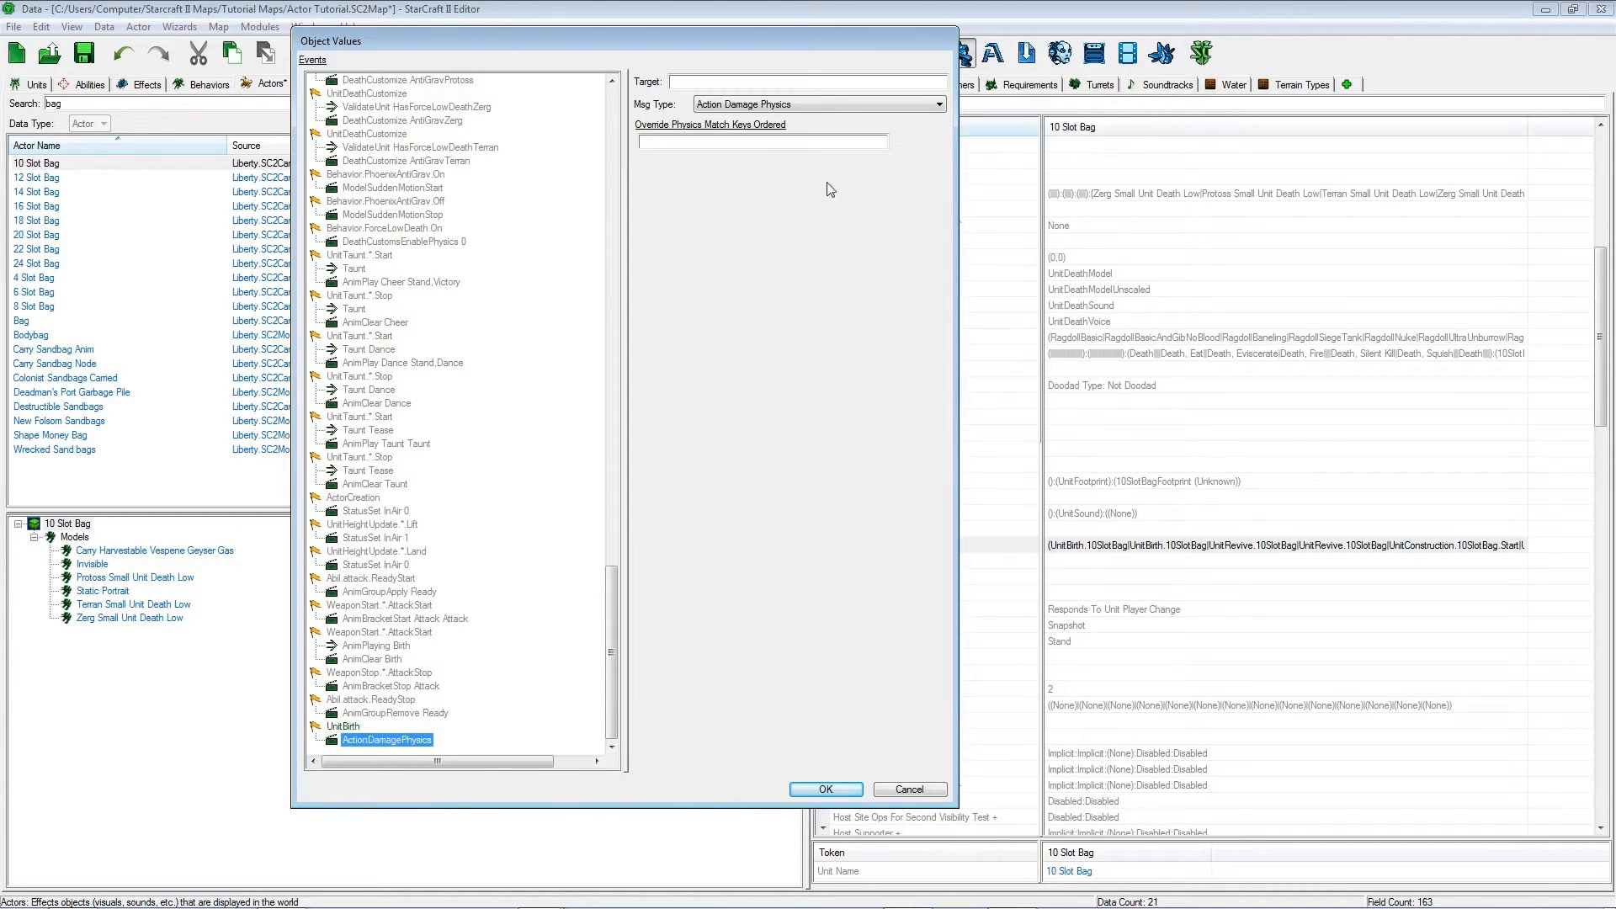
click(763, 105)
key(c)
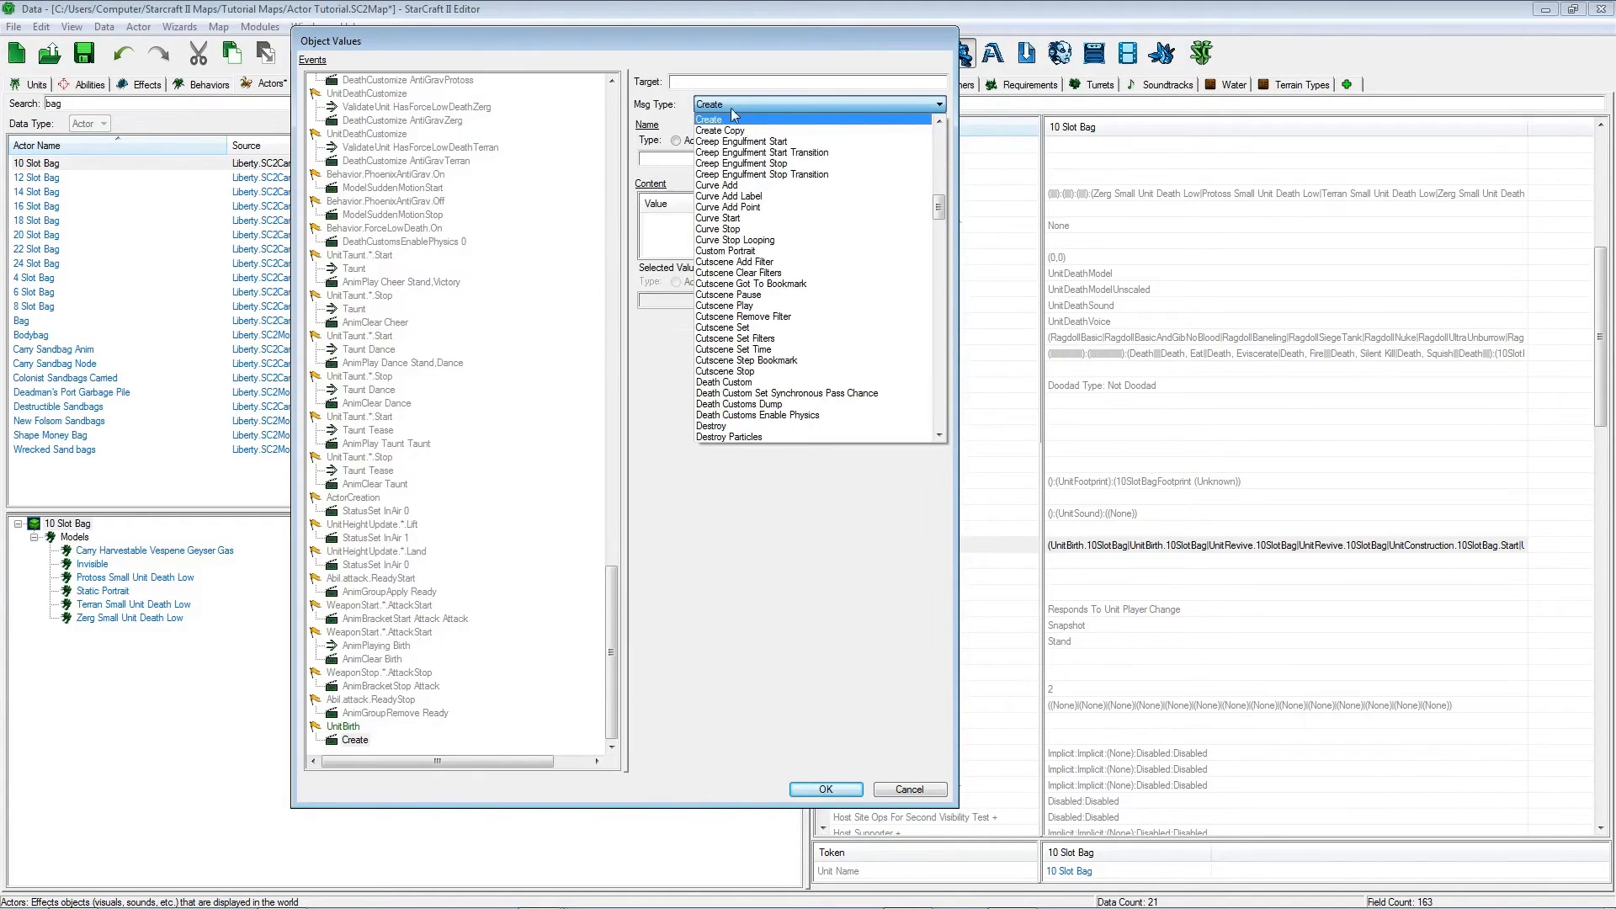
click(733, 116)
click(677, 141)
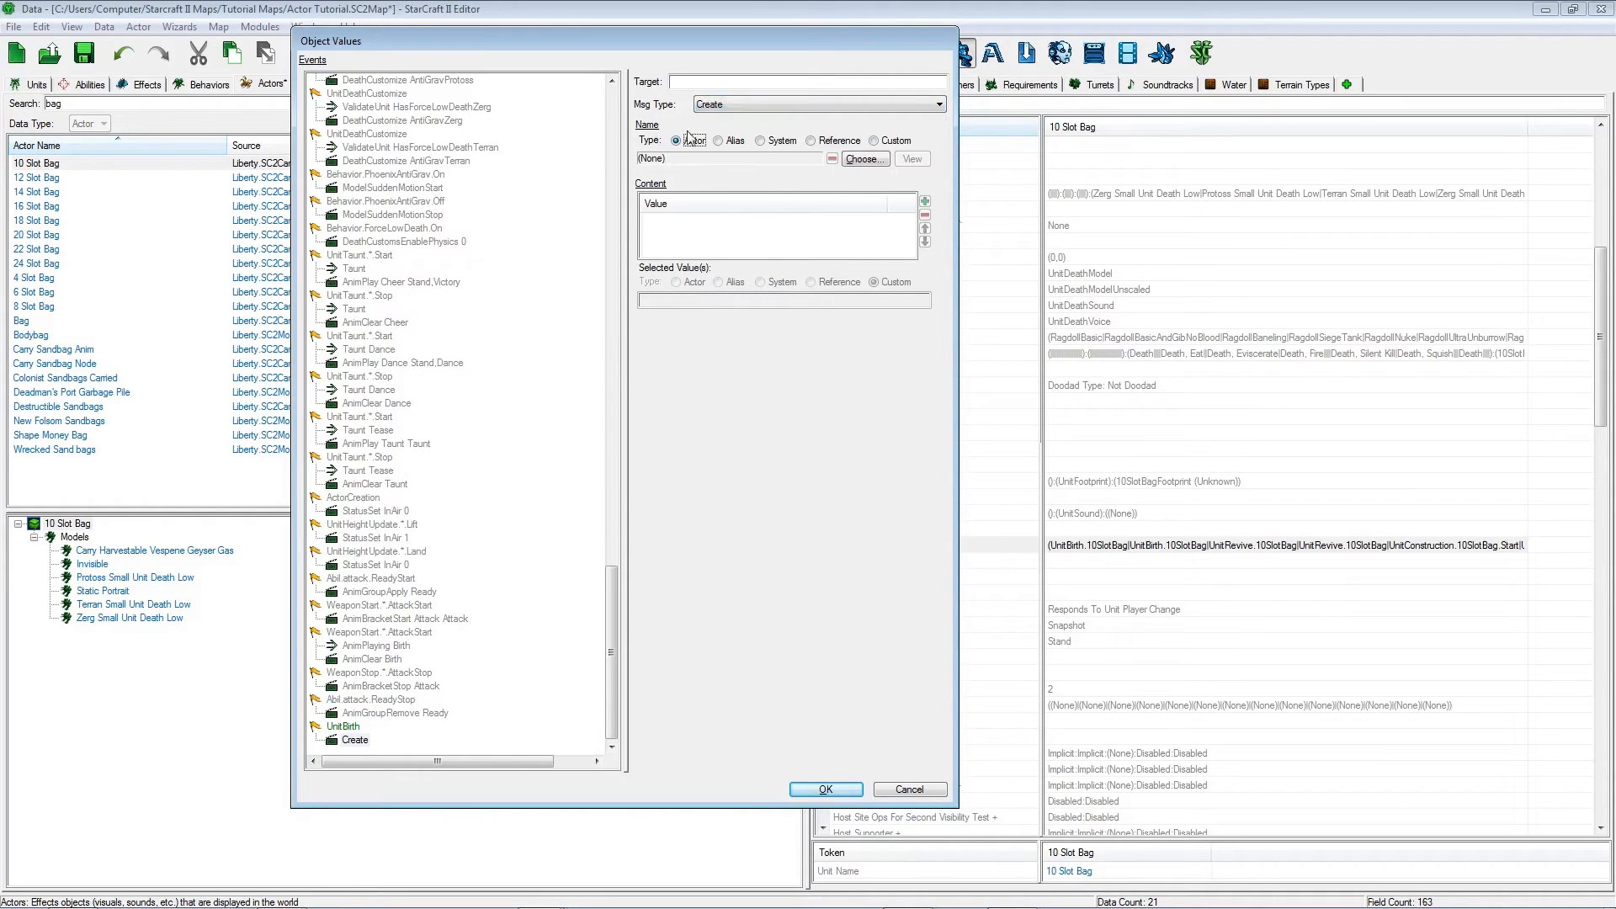
click(863, 159)
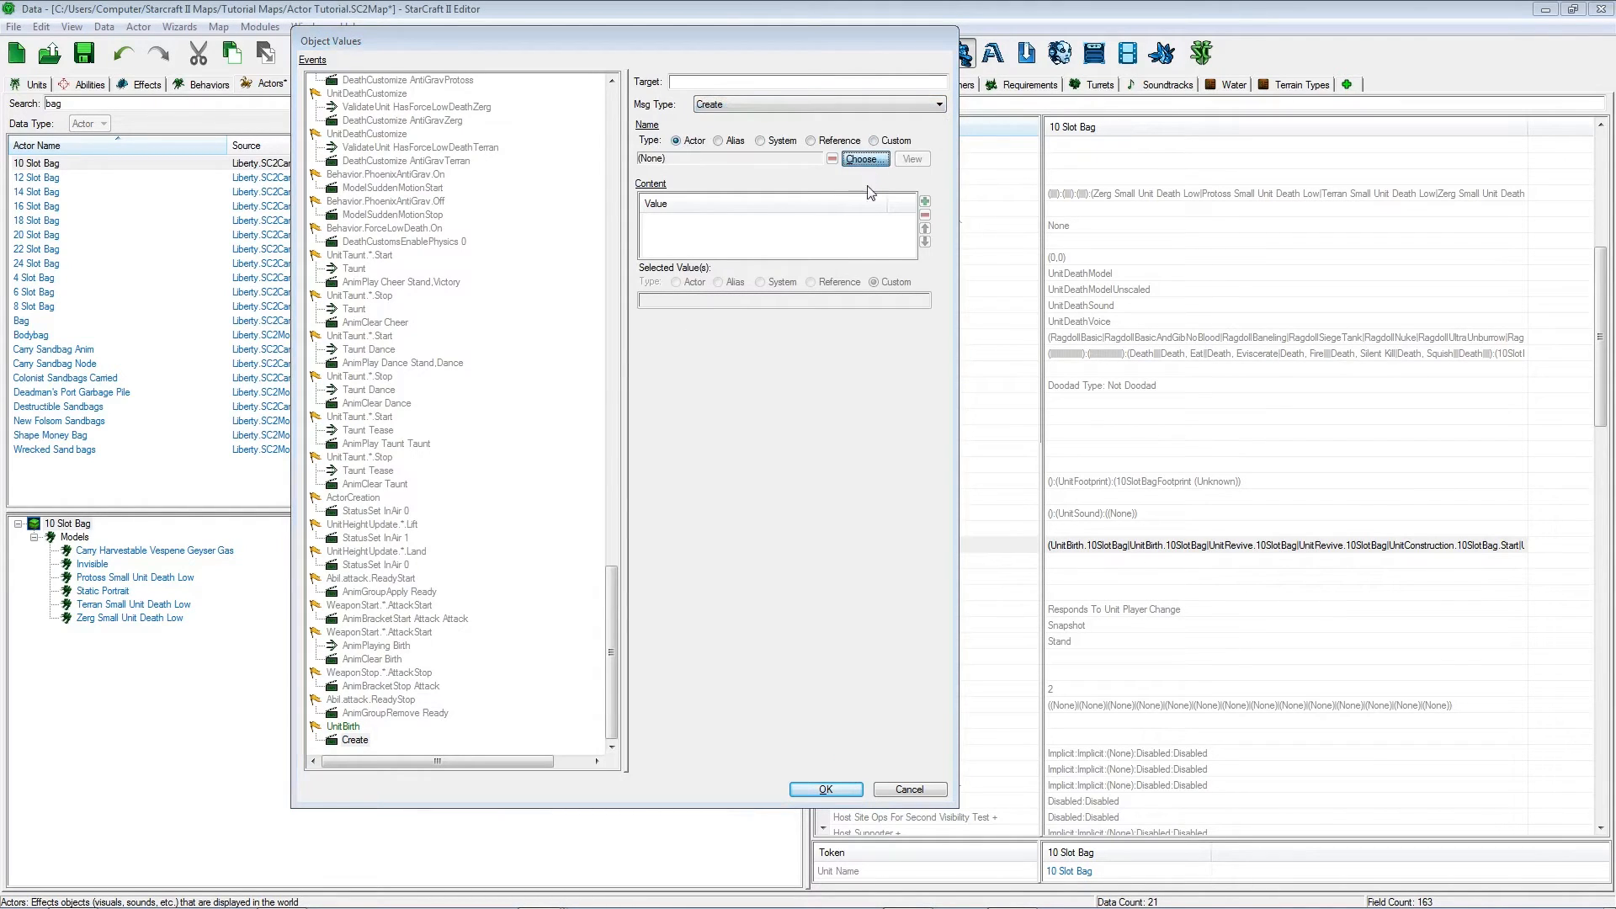
text(fire)
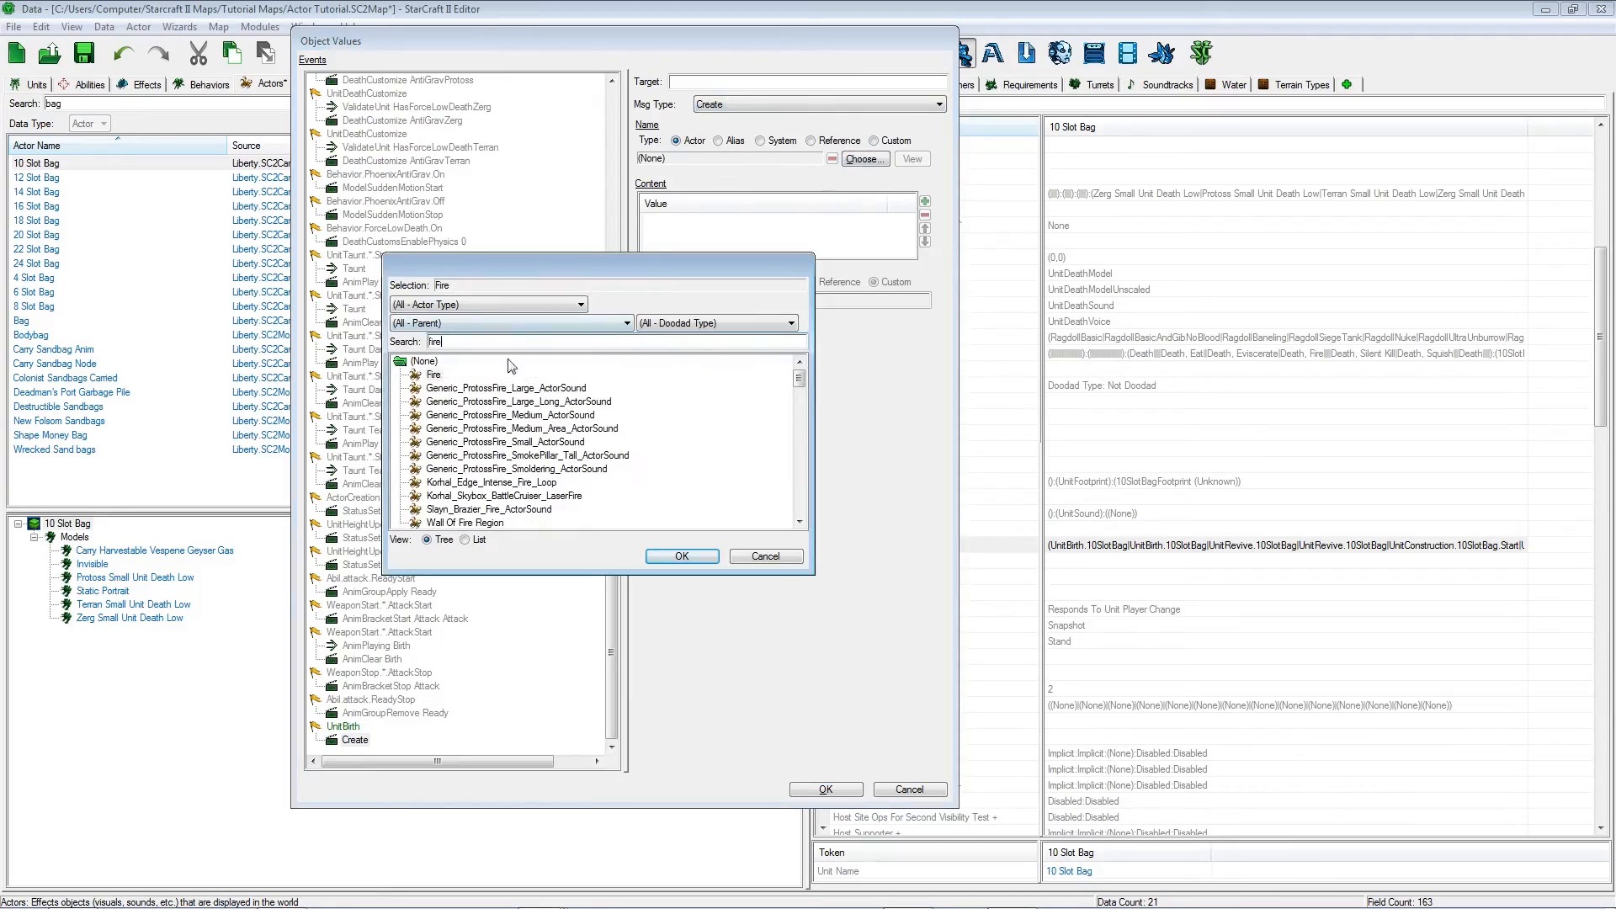
click(695, 558)
click(847, 796)
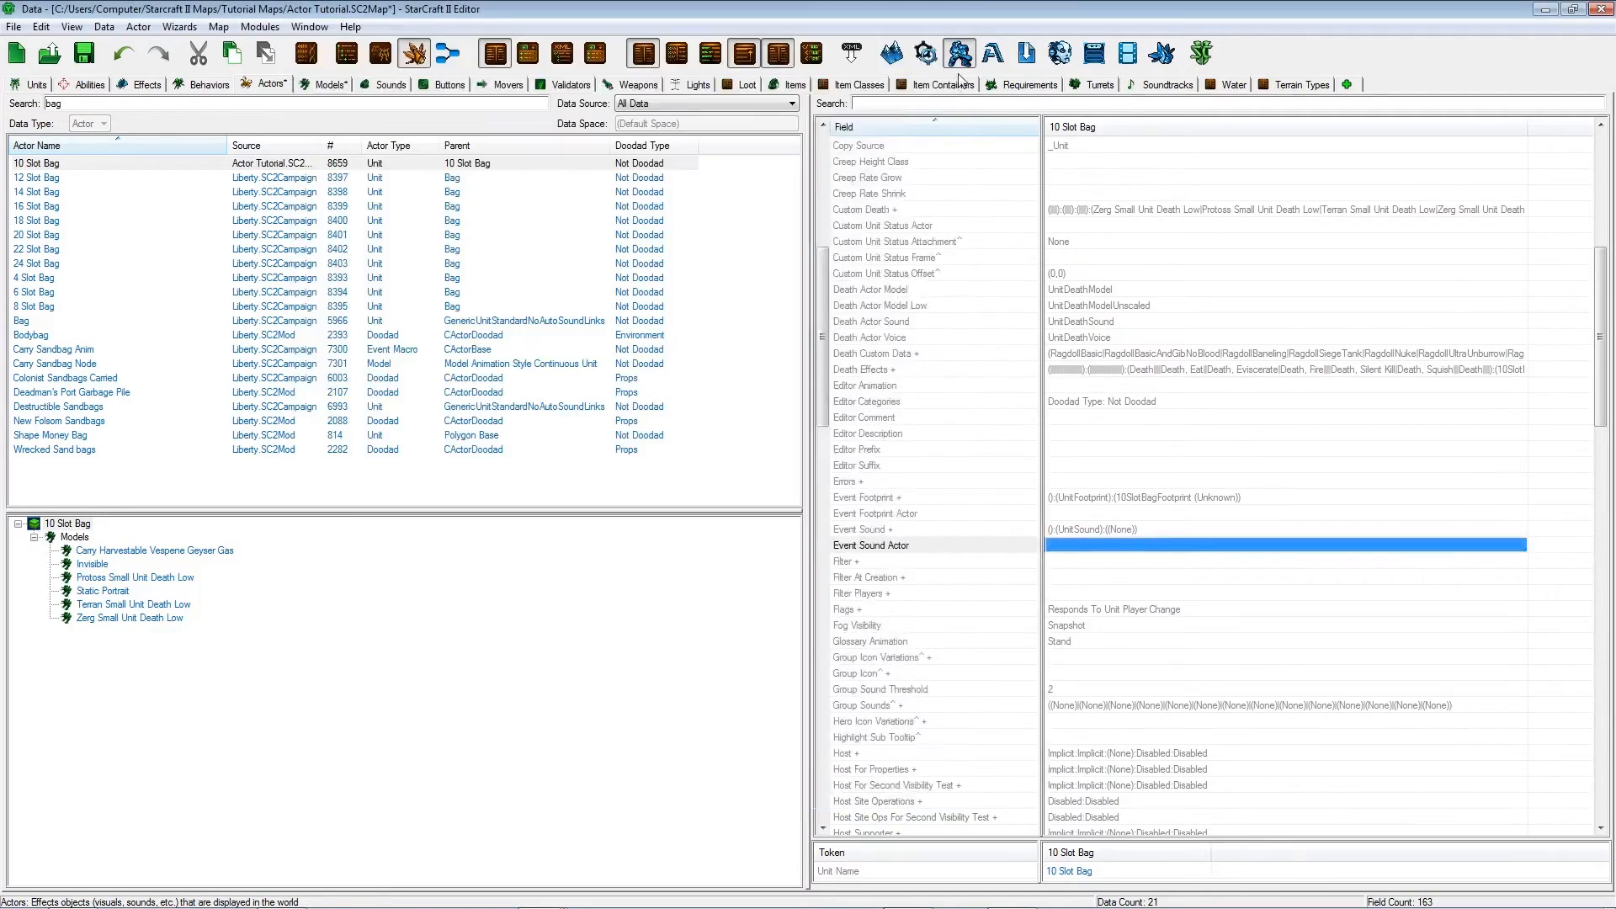
Inspect the fire effect on the placed 10 Slot Bag in the Terrain Editor while moving the bag around the grass.
click(893, 53)
mouse_move(958, 577)
right_down()
mouse_move(939, 569)
mouse_move(952, 481)
right_up()
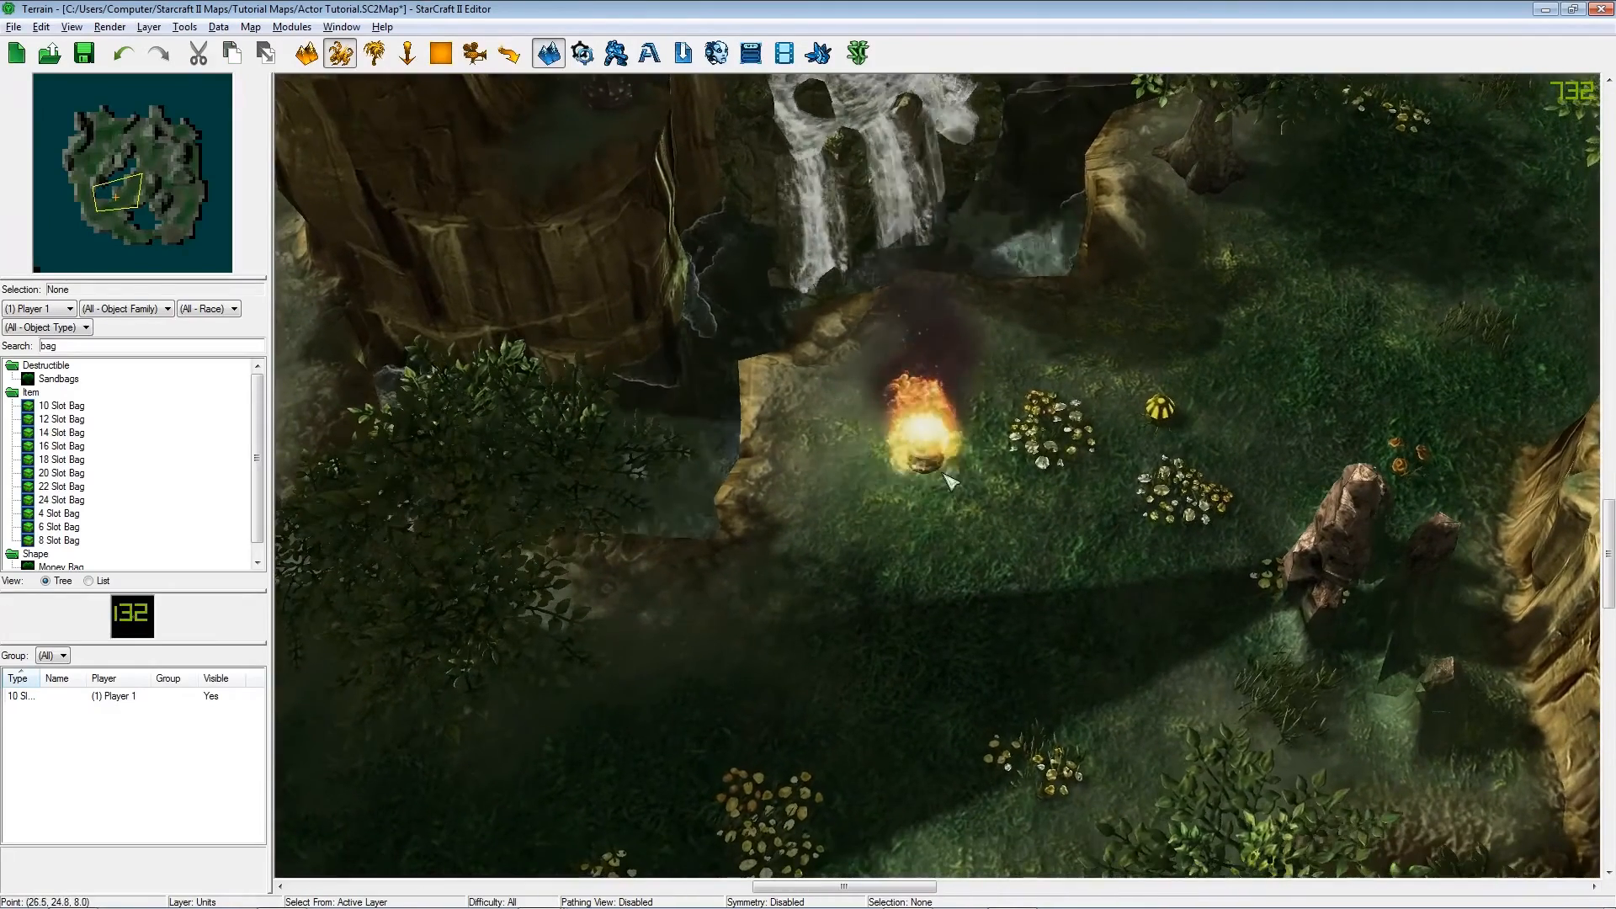
click(908, 477)
ctrl+right_drag(925, 613, 1008, 490)
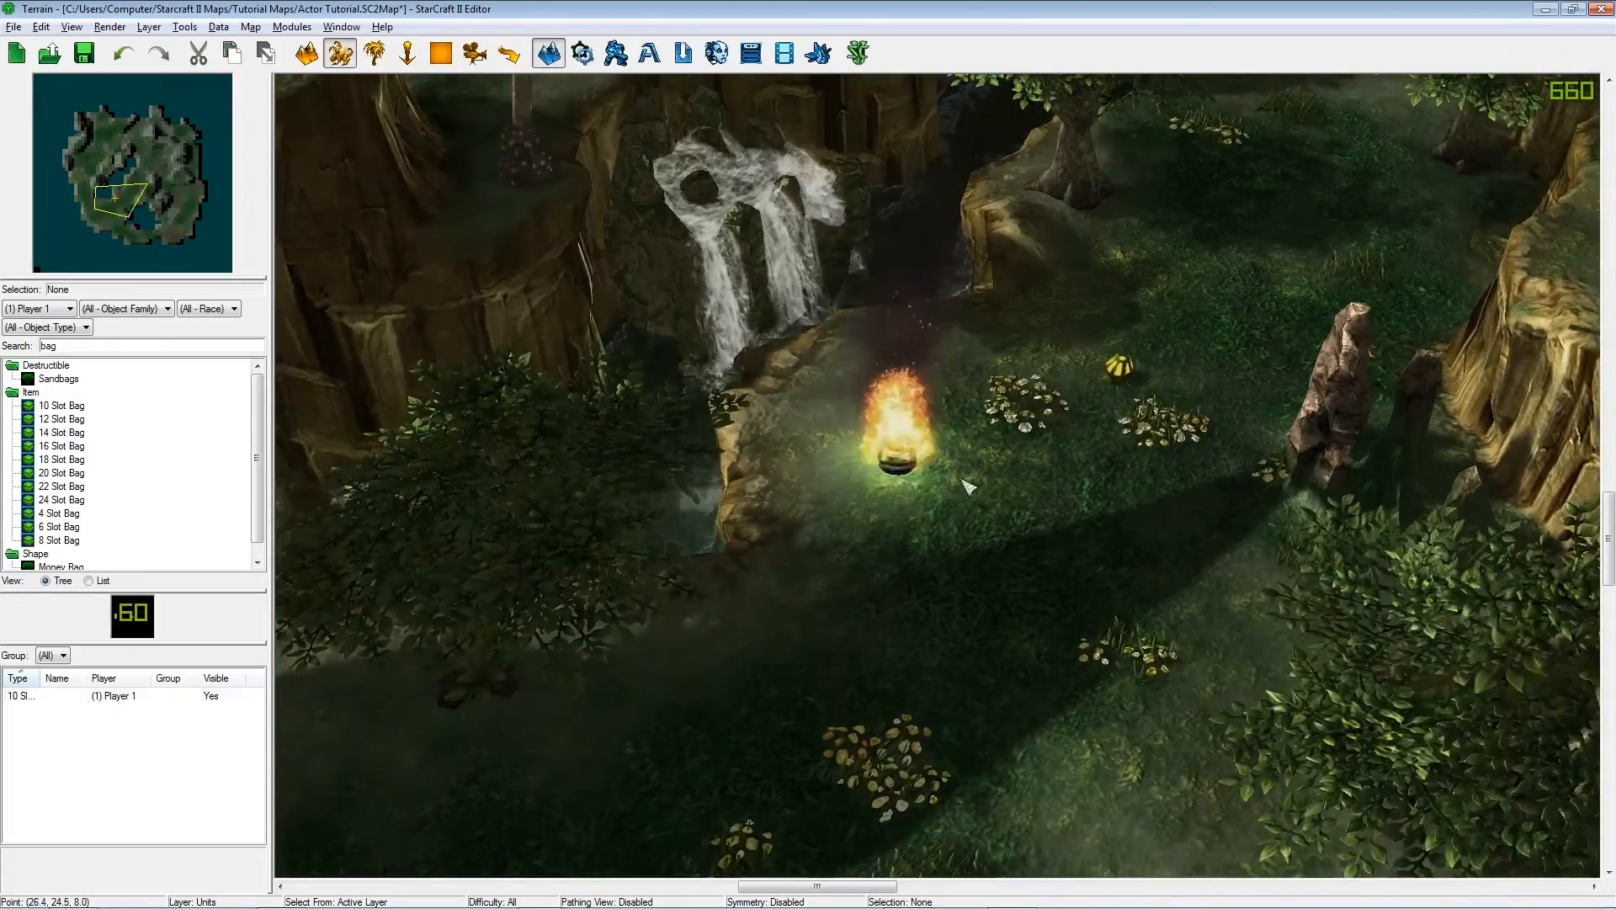
drag(941, 466, 1079, 517)
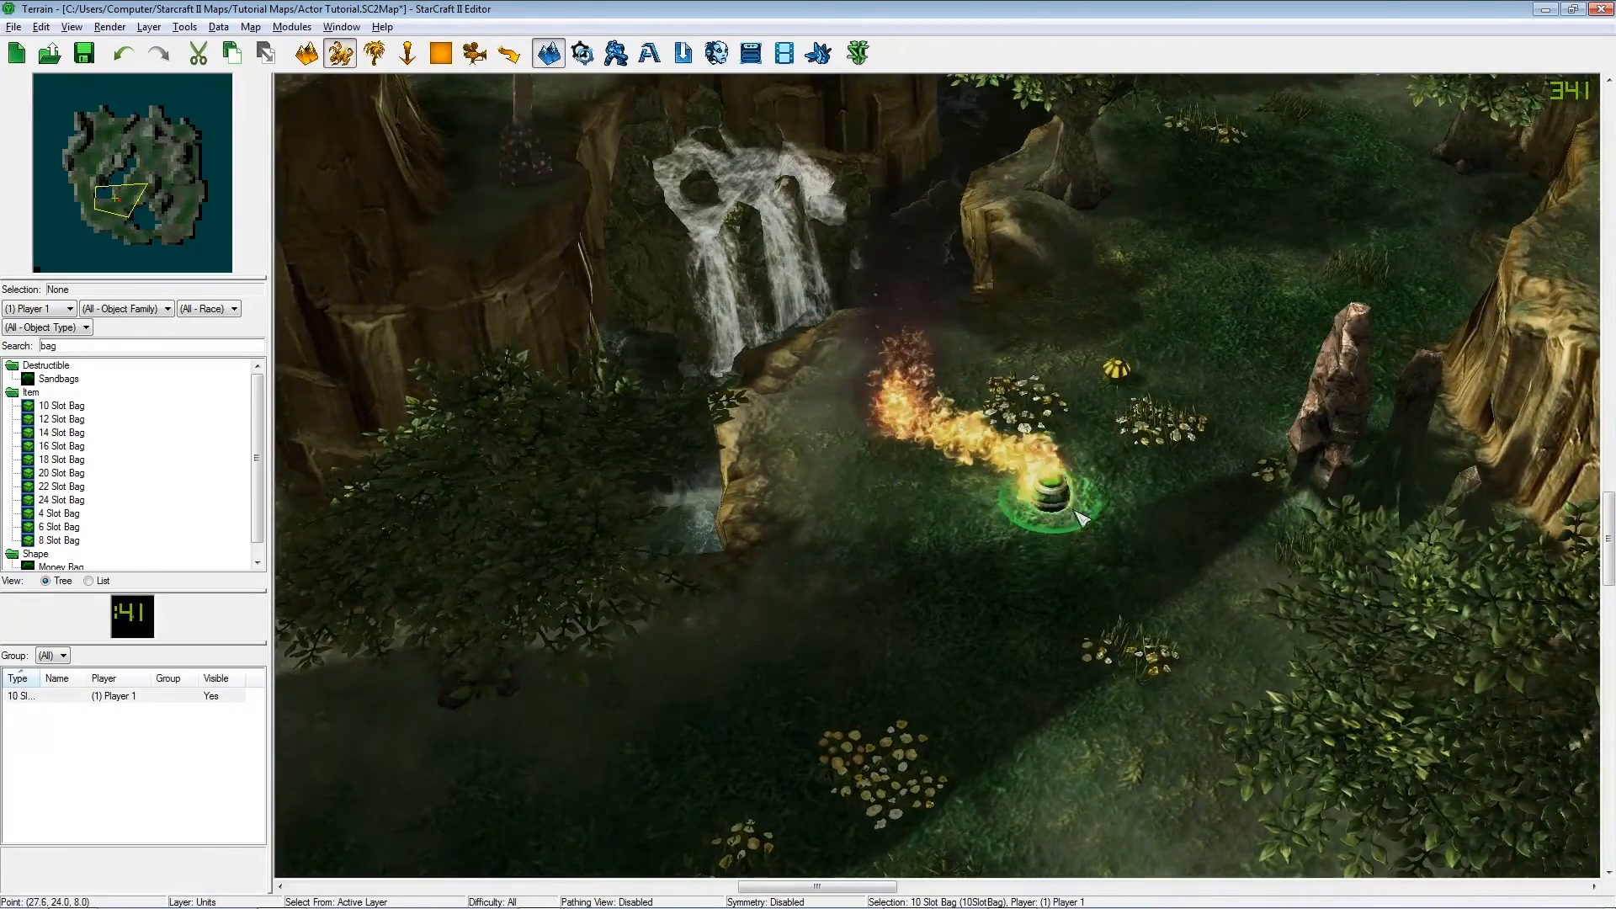
ctrl+right_drag(1086, 526, 1095, 634)
mouse_move(1059, 536)
mouse_down()
mouse_move(902, 532)
mouse_move(865, 459)
mouse_up()
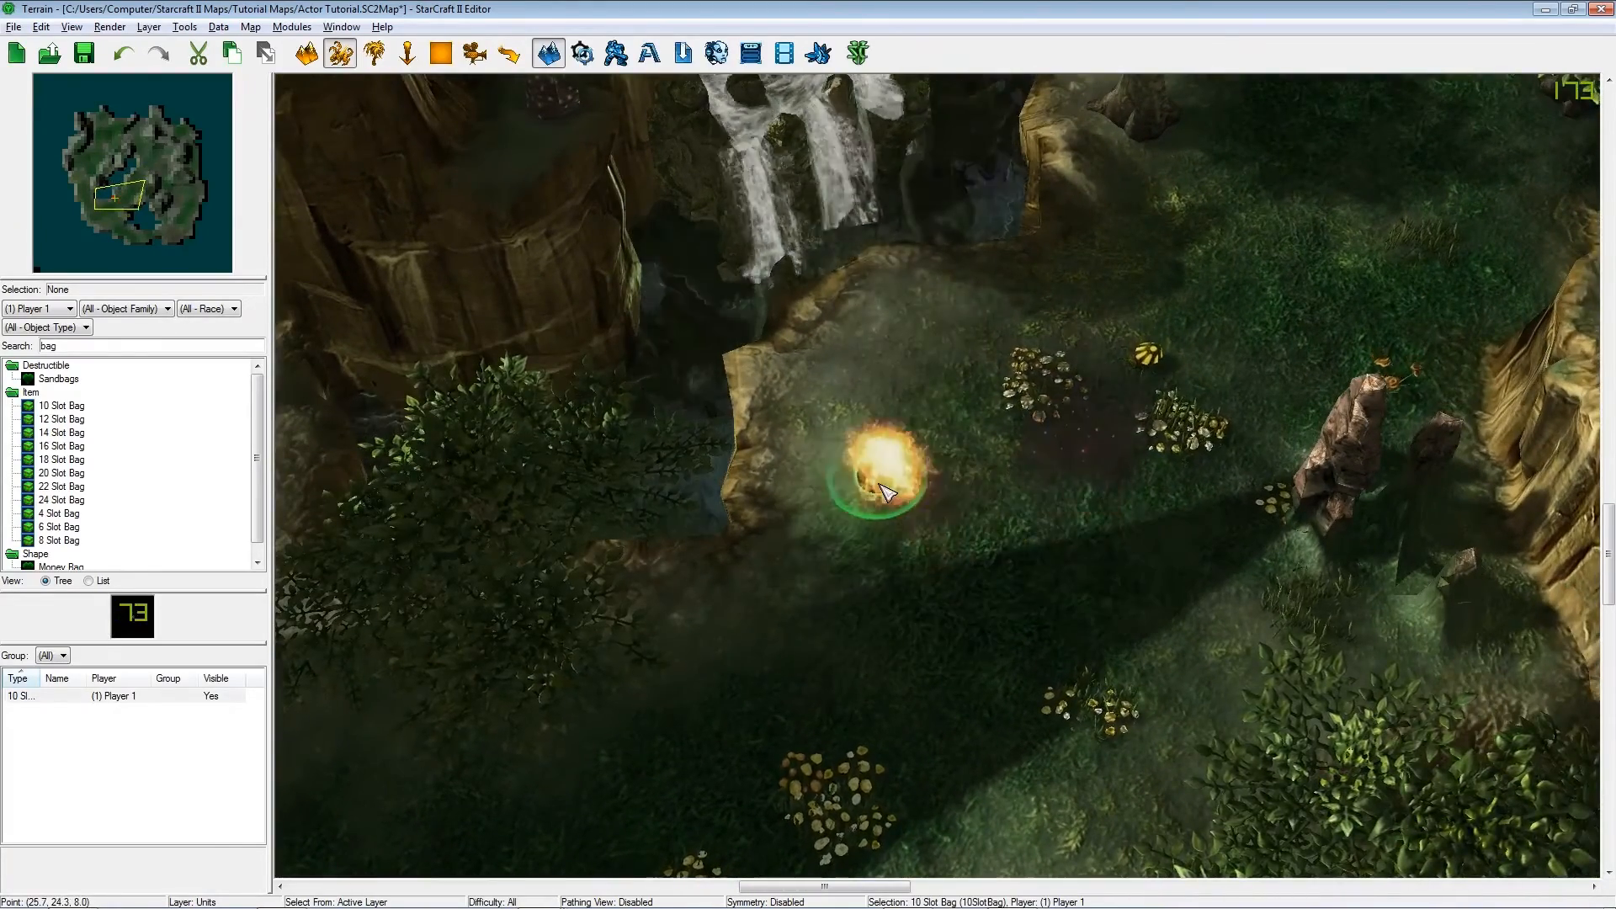
ctrl+right_drag(1068, 495, 830, 447)
mouse_move(829, 446)
mouse_down()
mouse_move(1010, 362)
mouse_move(1019, 417)
mouse_move(911, 497)
mouse_up()
ctrl+right_drag(912, 497, 981, 608)
drag(1007, 520, 989, 567)
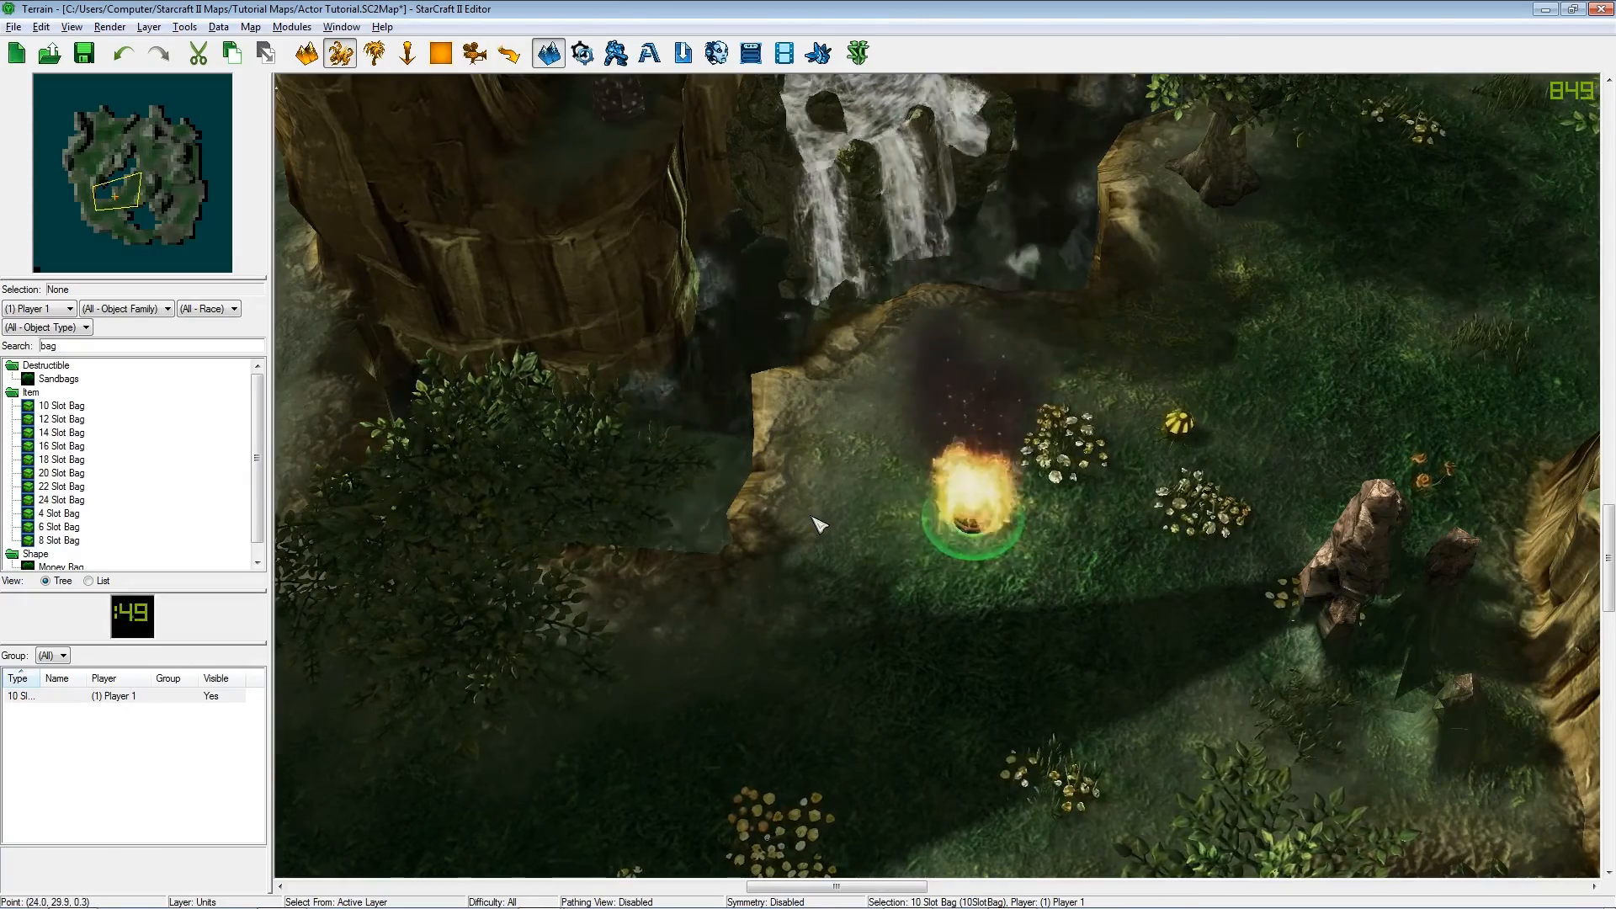
Delete the 10 Slot Bag from the terrain and place the Zeratul hero for Player 1 on the grass.
key(Delete)
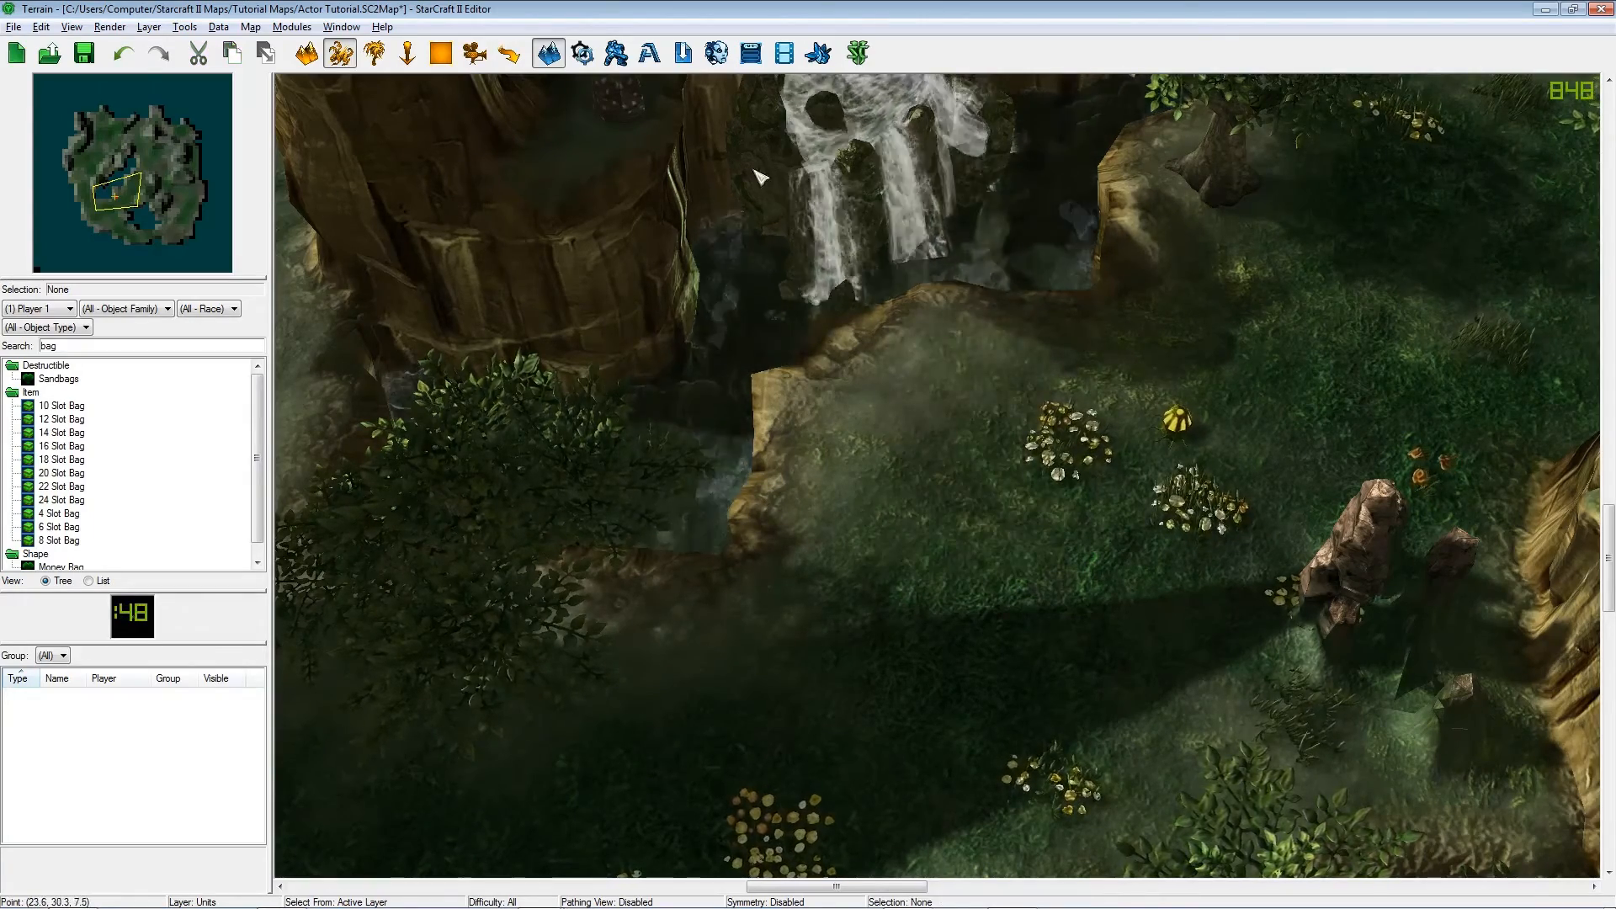
right_drag(1002, 408, 959, 393)
right_drag(981, 465, 969, 488)
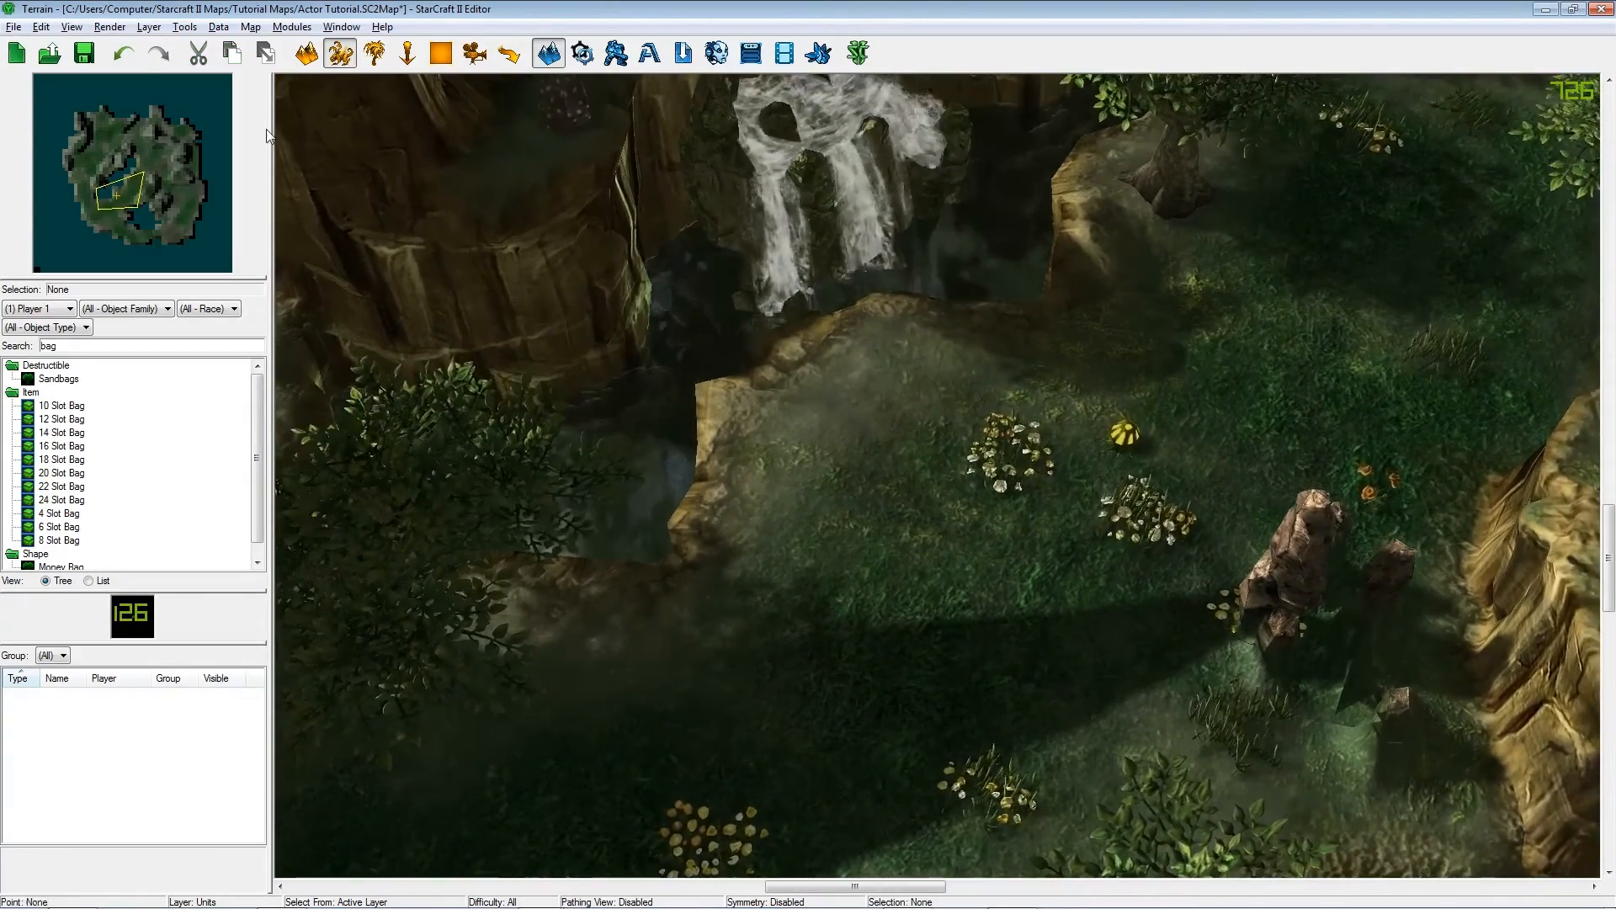
double_click(47, 346)
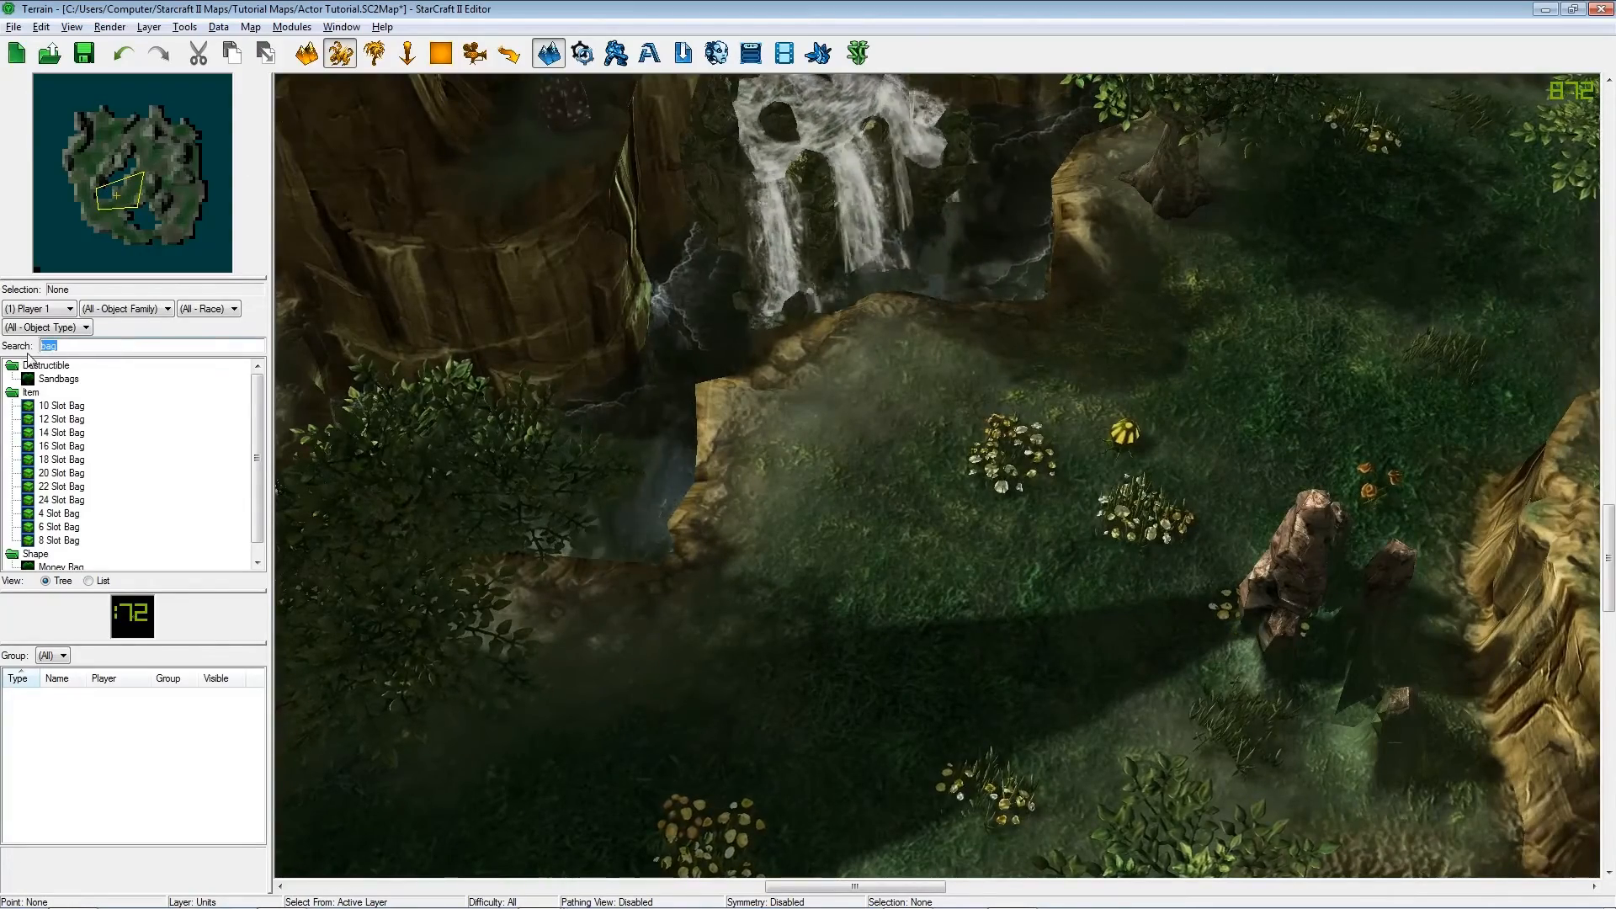
text(zeratul)
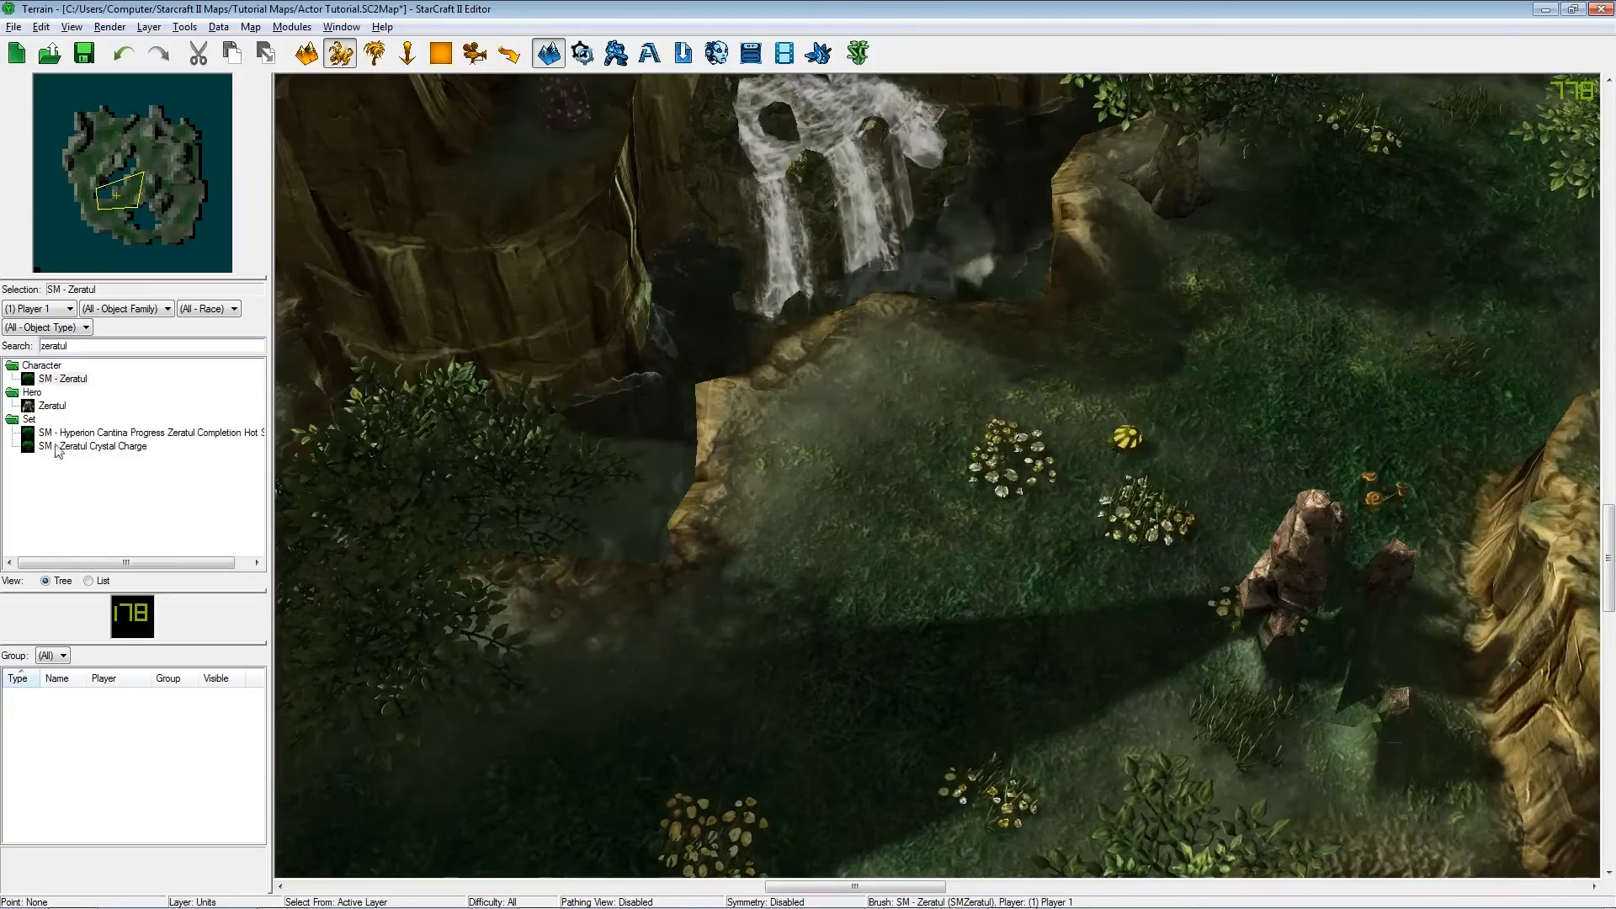
click(52, 405)
click(880, 459)
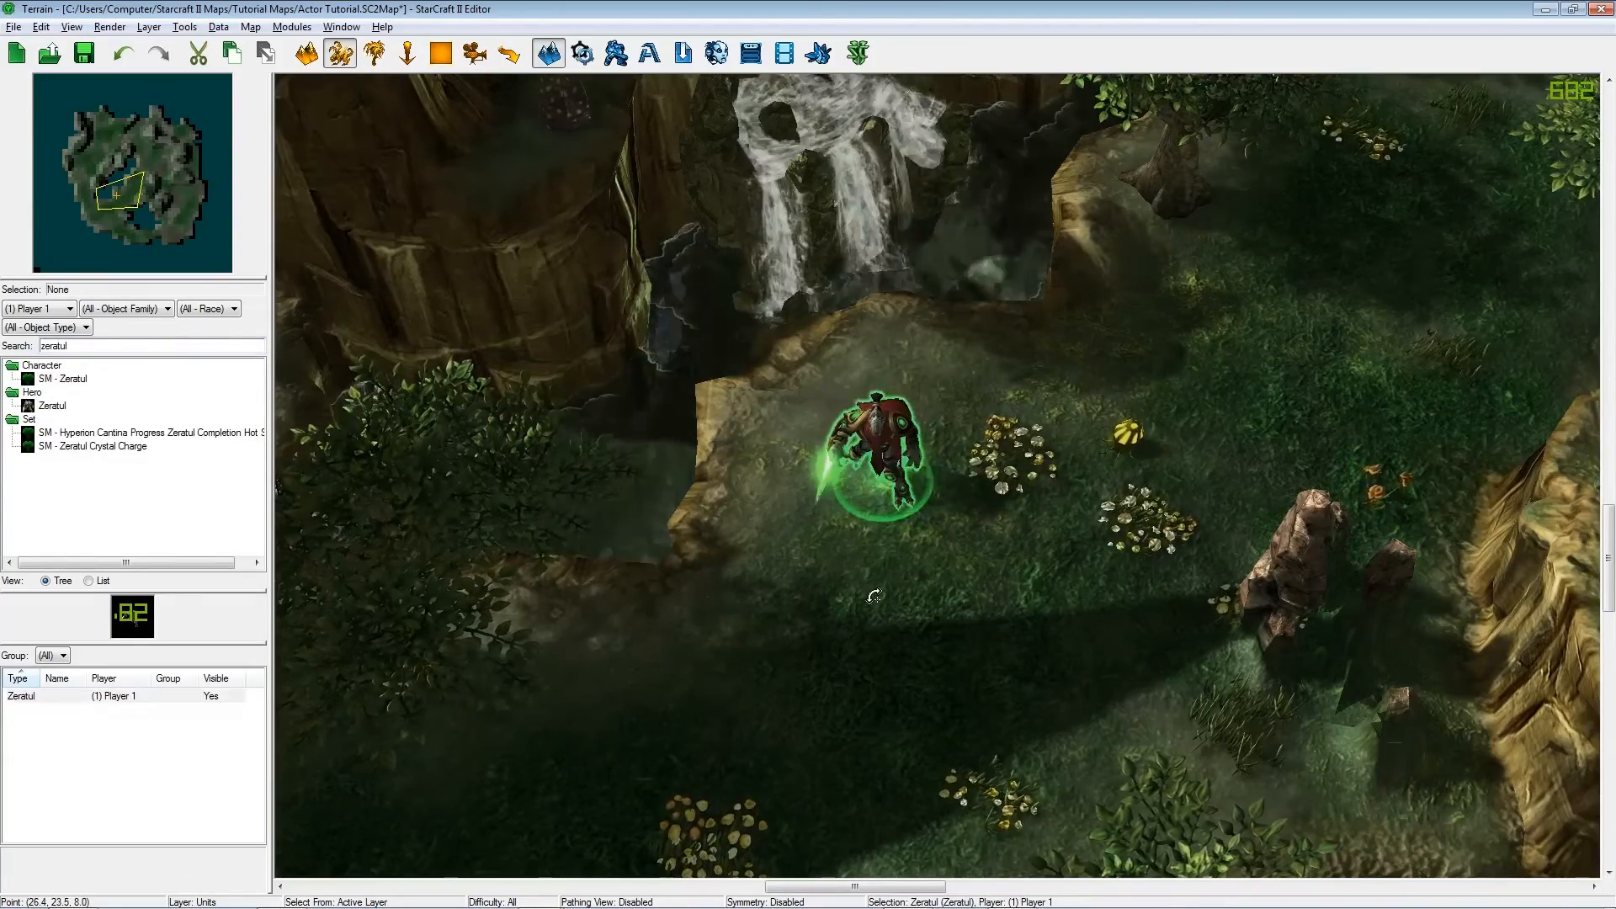
Search the Data Editor's actors for "zeratul" and open the Zeratul unit actor's events for editing.
click(616, 53)
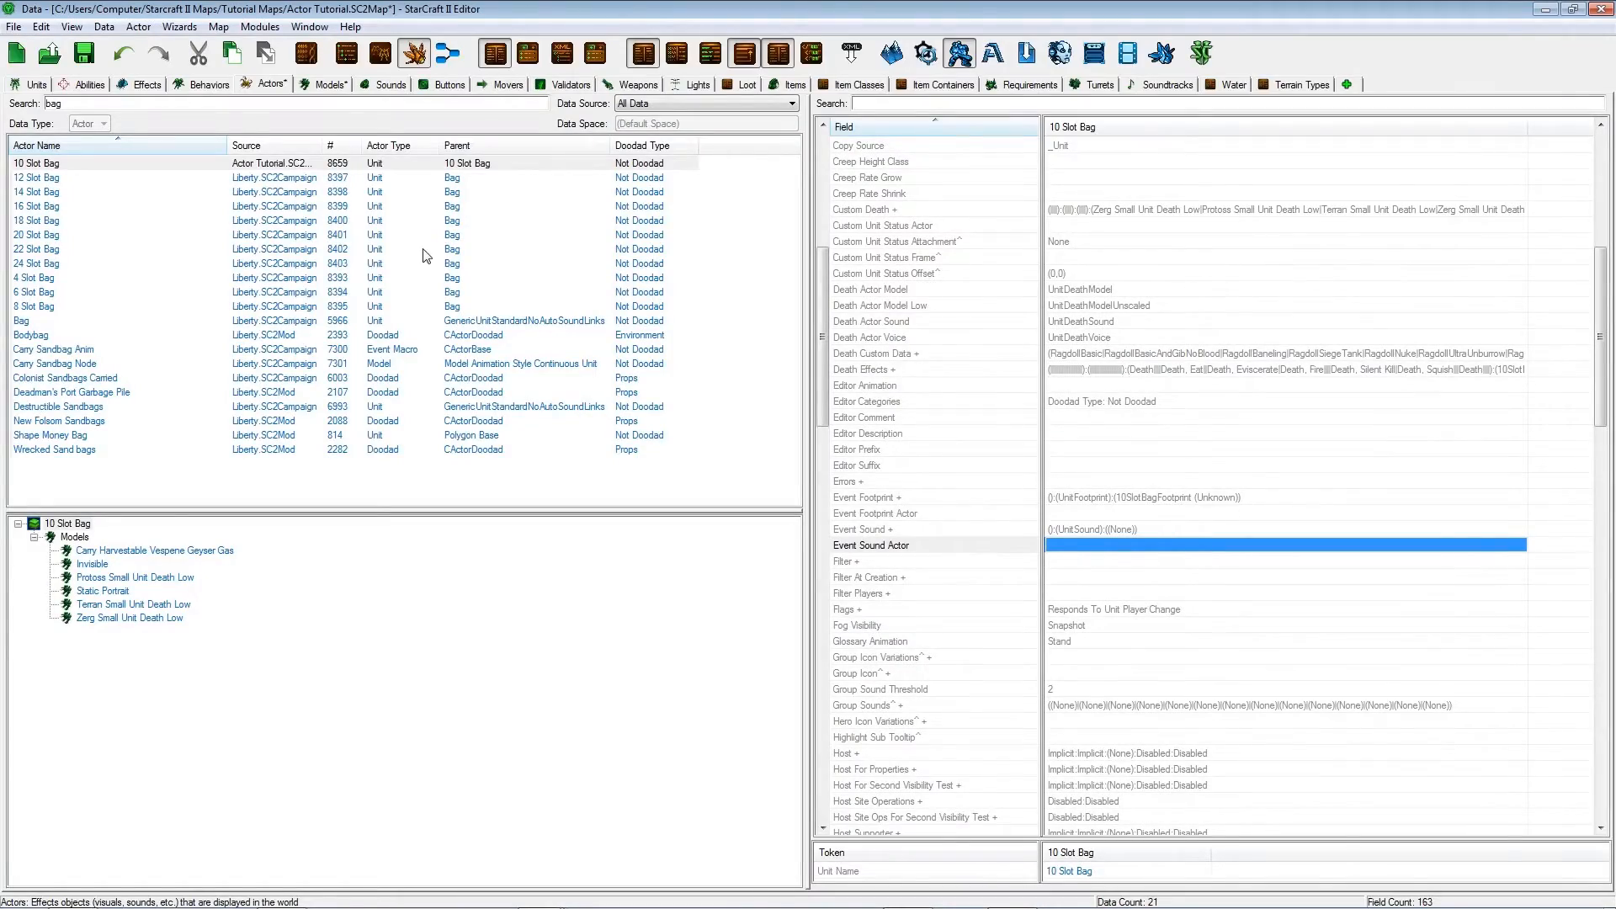
click(95, 102)
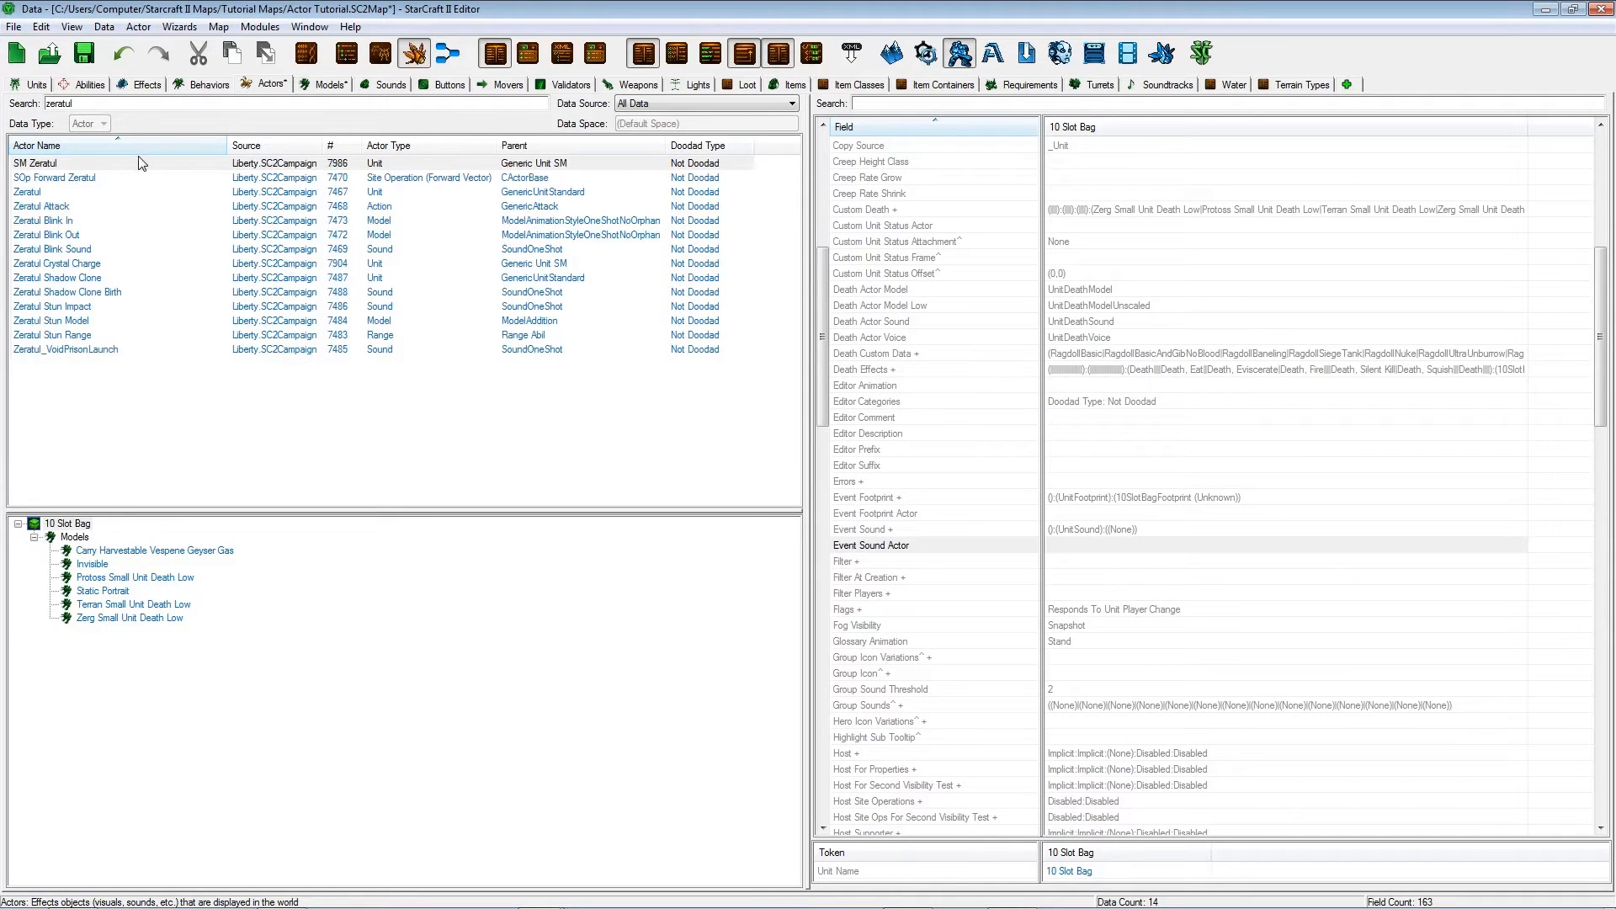
click(114, 192)
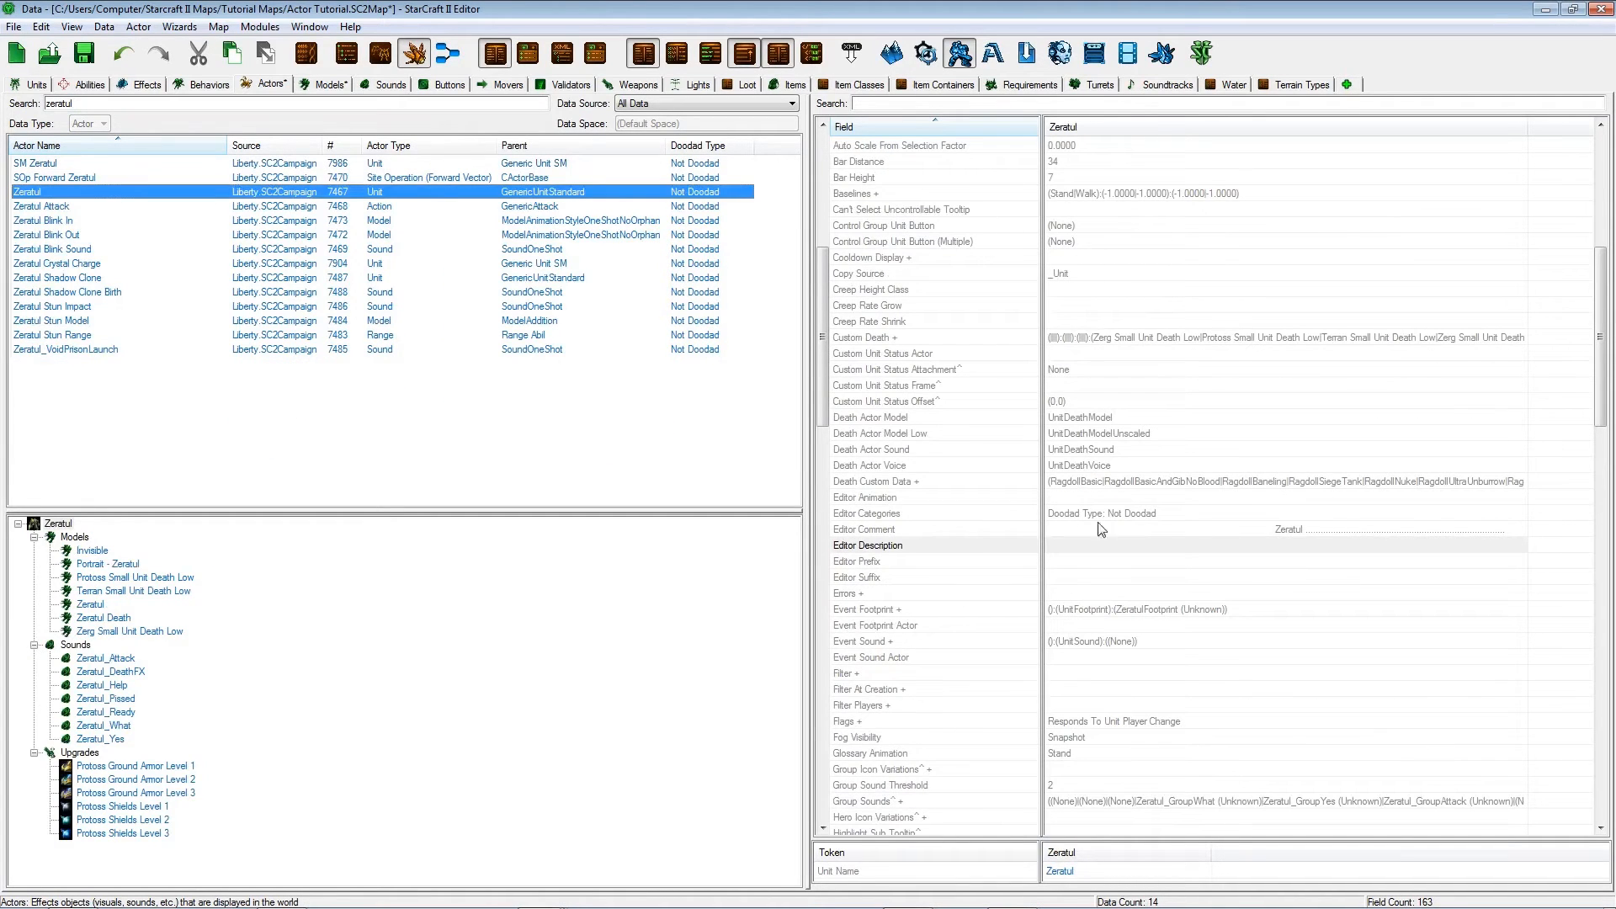
scroll(1112, 539, down, 6)
click(1128, 497)
scroll(1104, 466, up, 5)
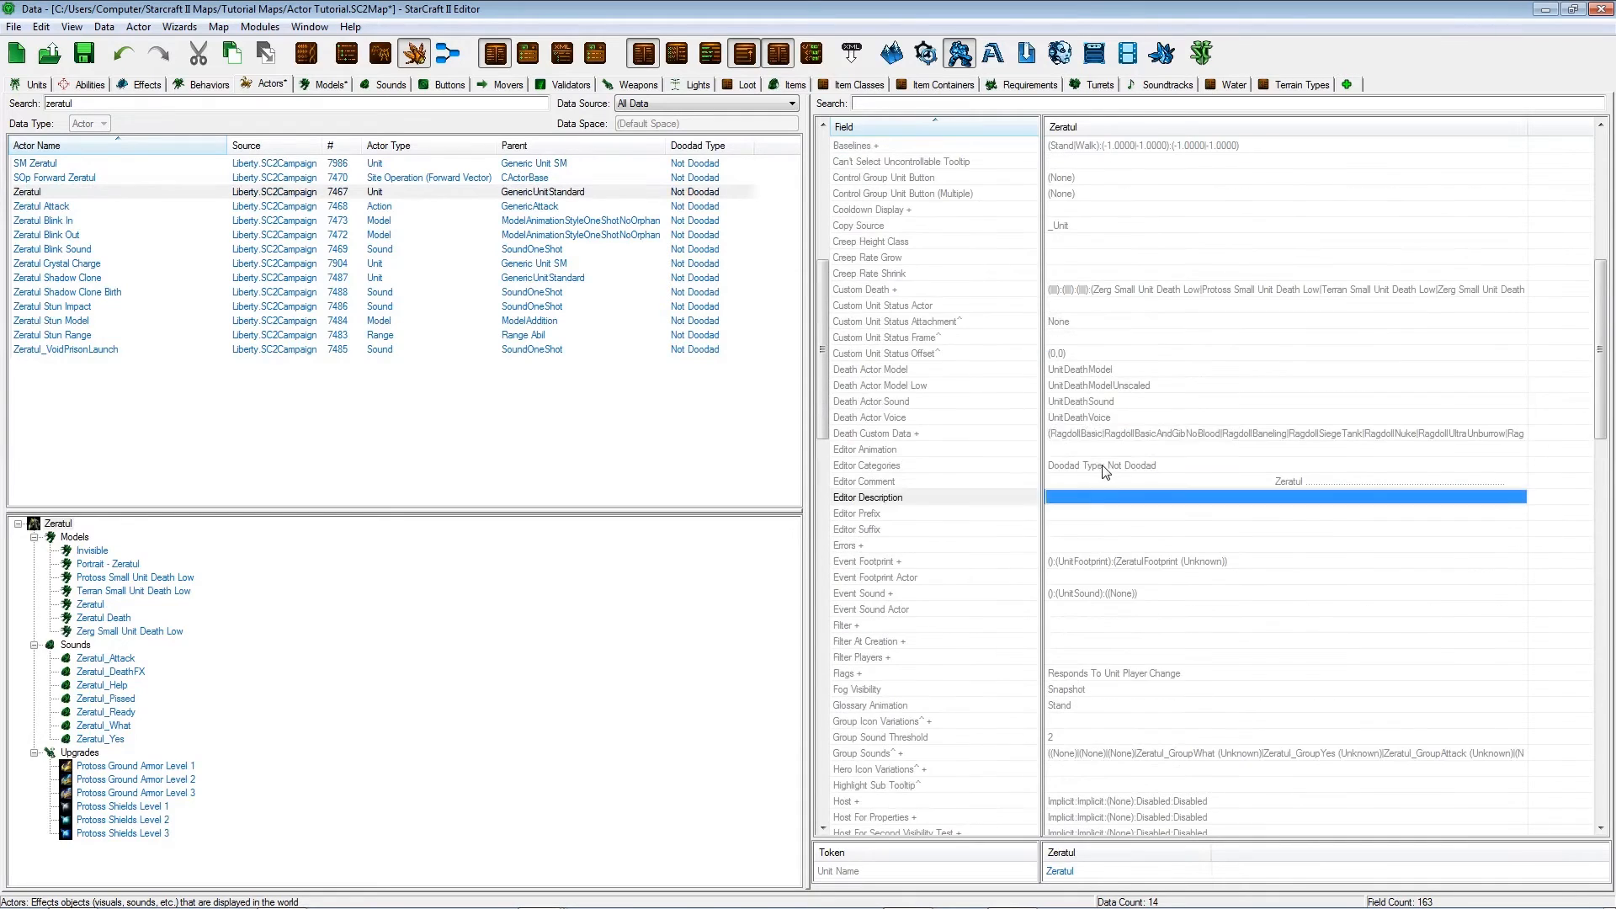
click(942, 395)
text(ev)
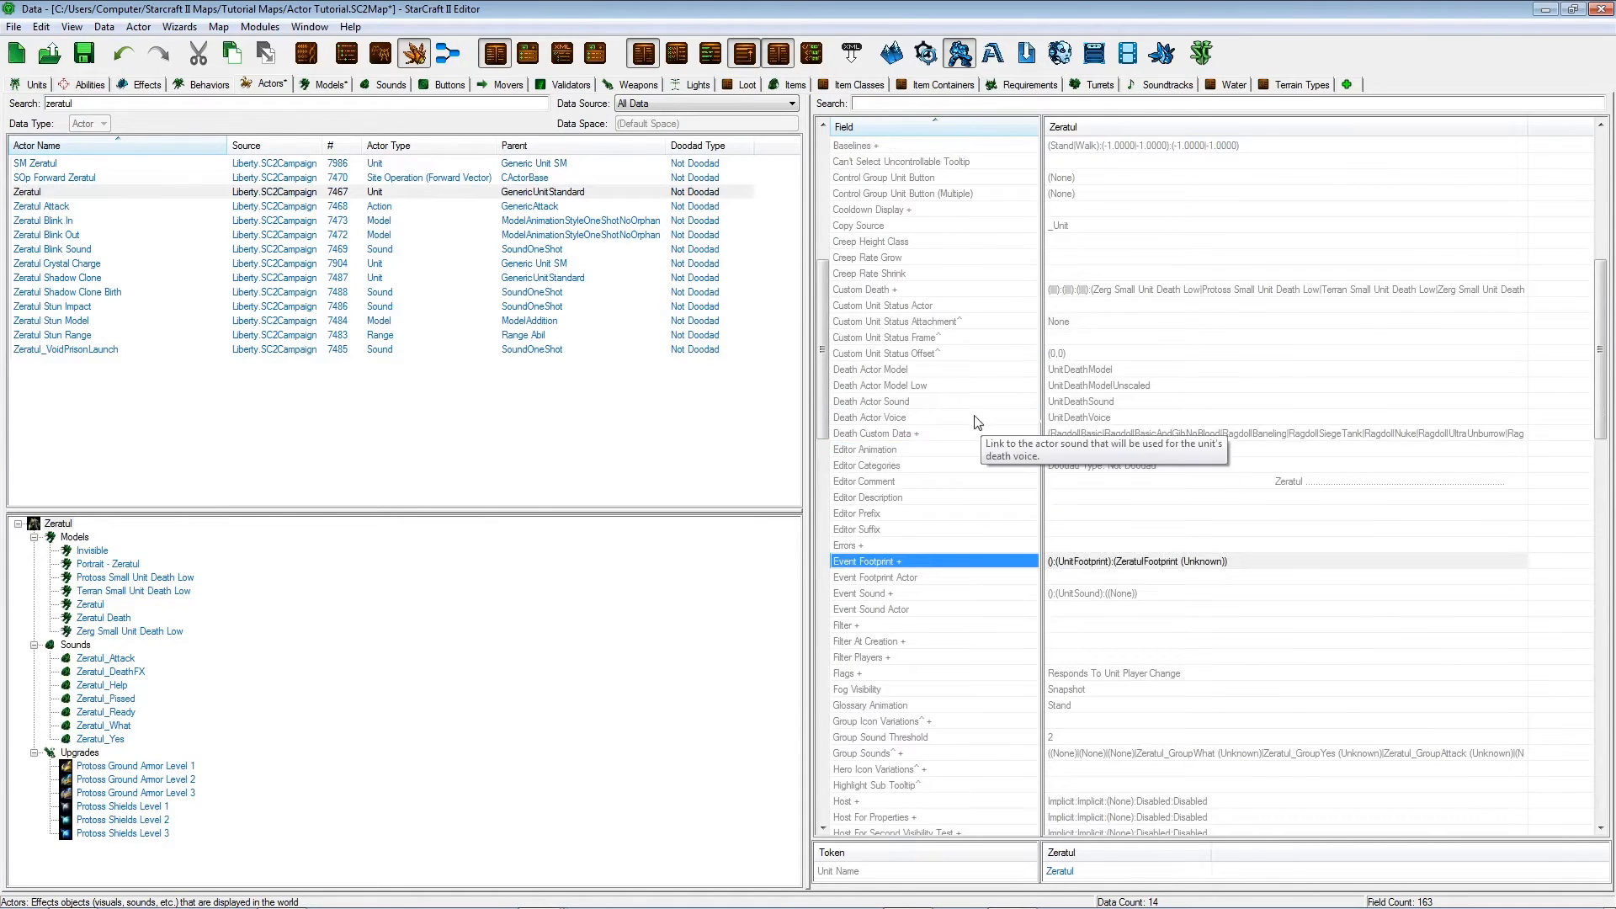
drag(1605, 405, 1606, 278)
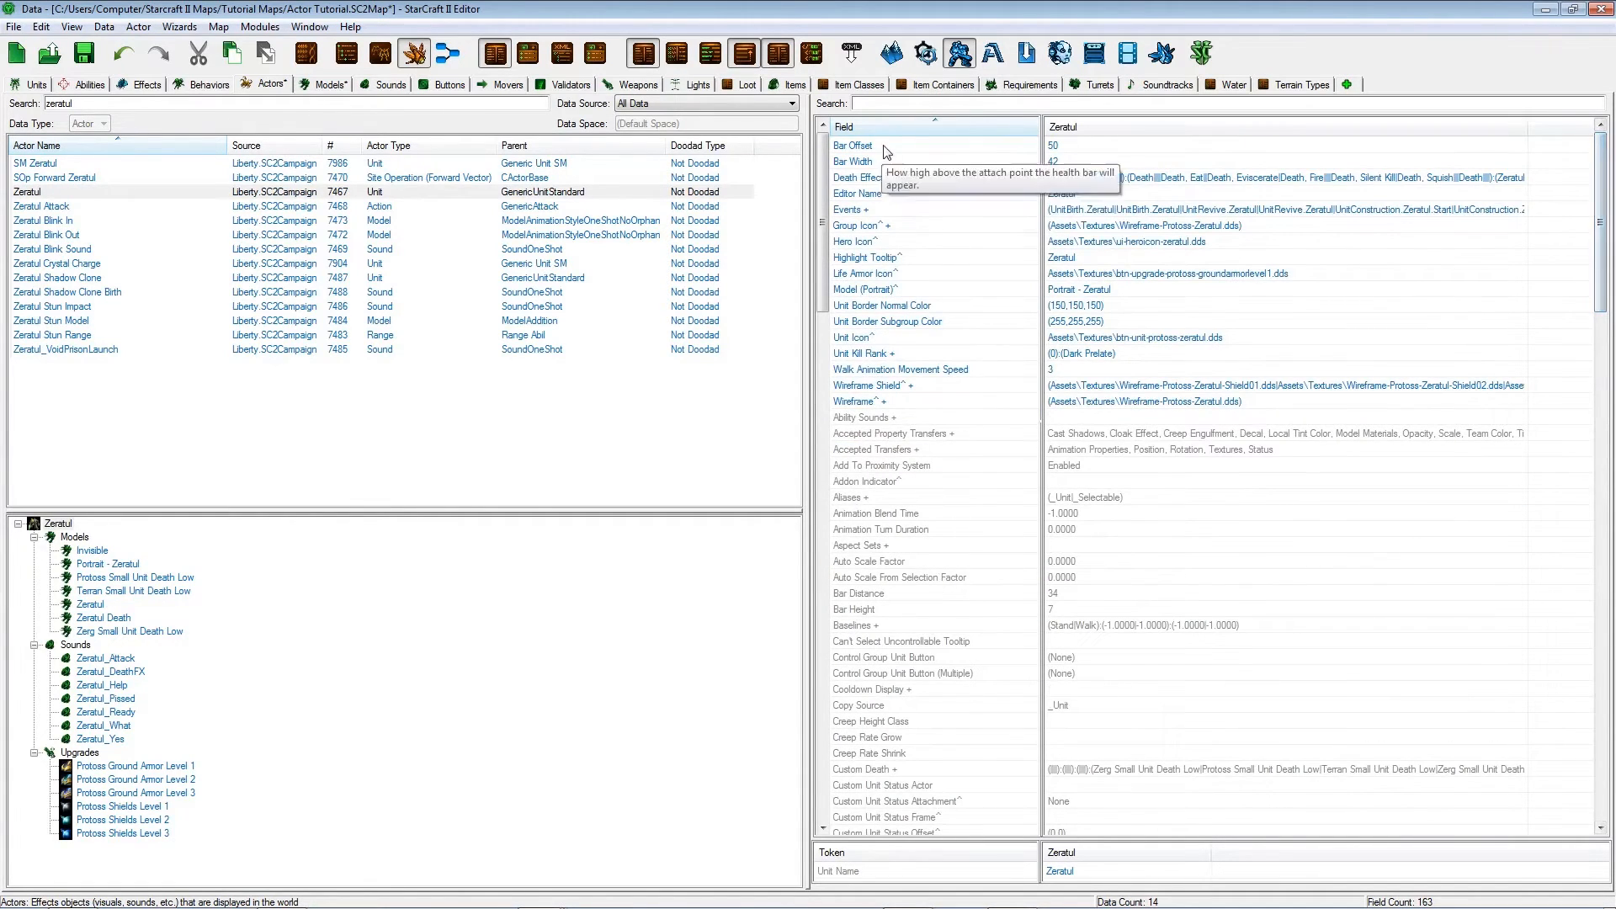
click(1224, 210)
click(1224, 210)
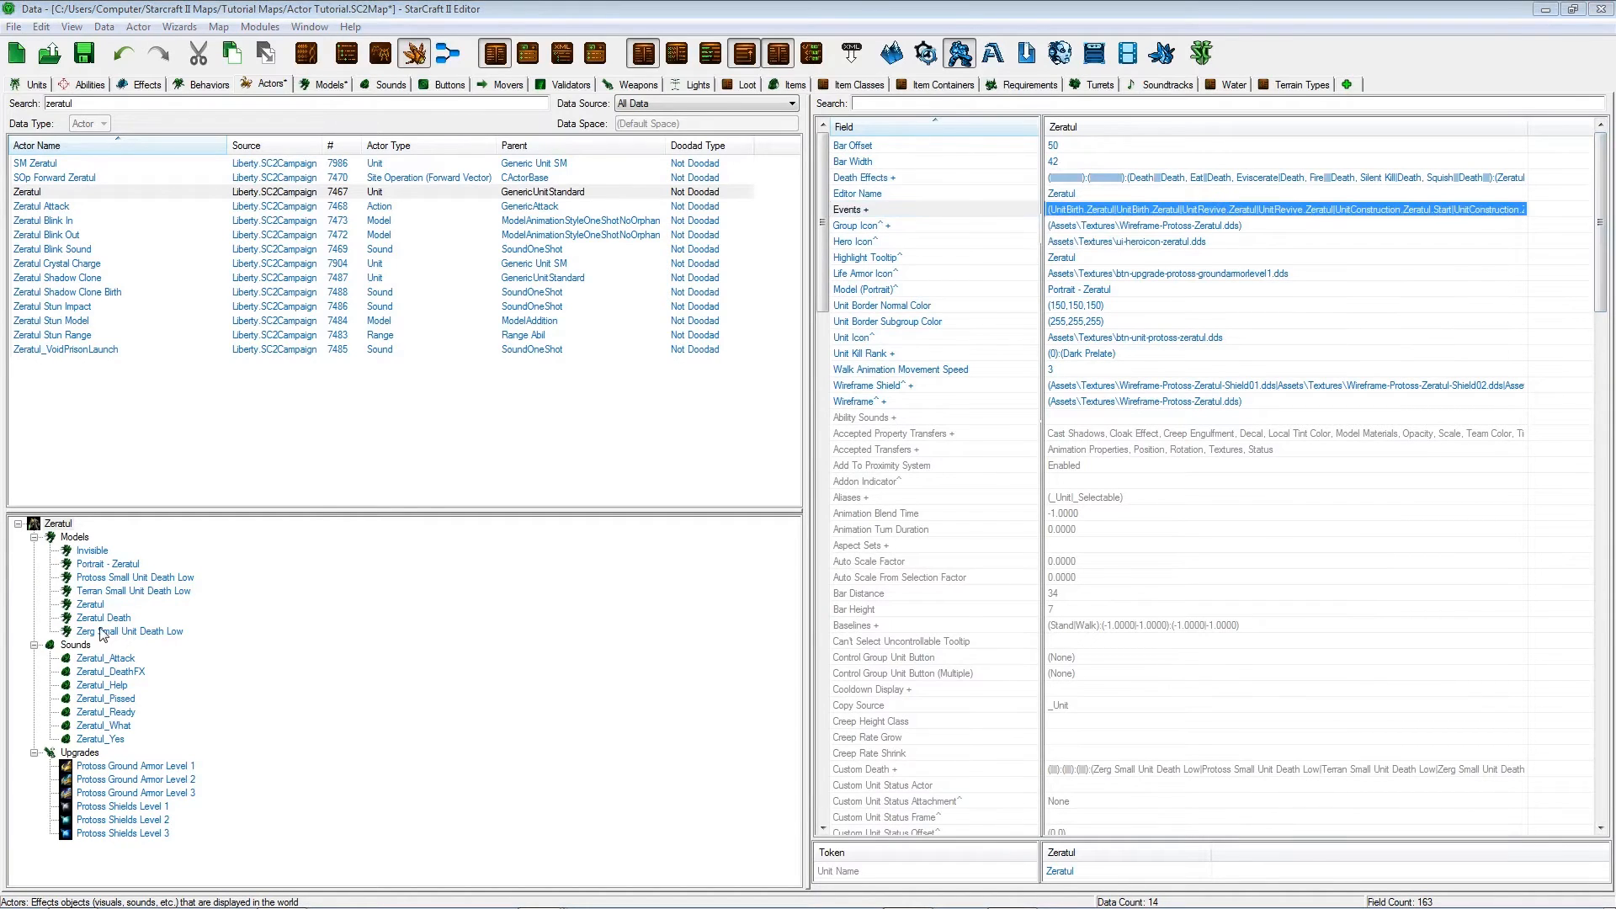
Add an event to the Zeratul actor with message type Unit Birth.
right_click(576, 746)
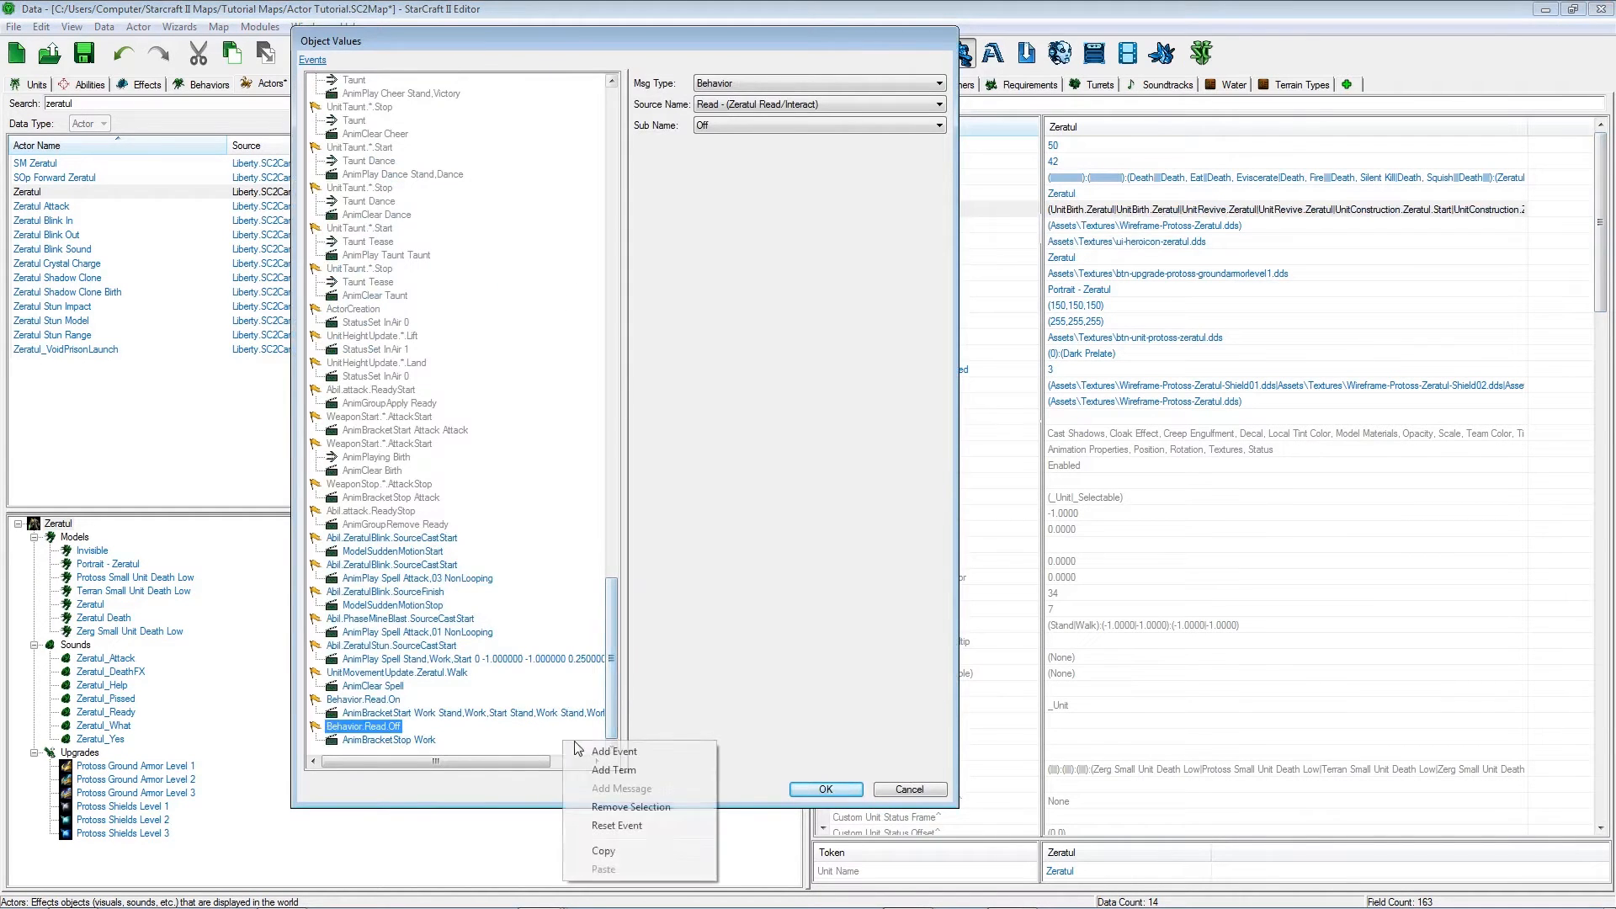
click(614, 751)
click(718, 83)
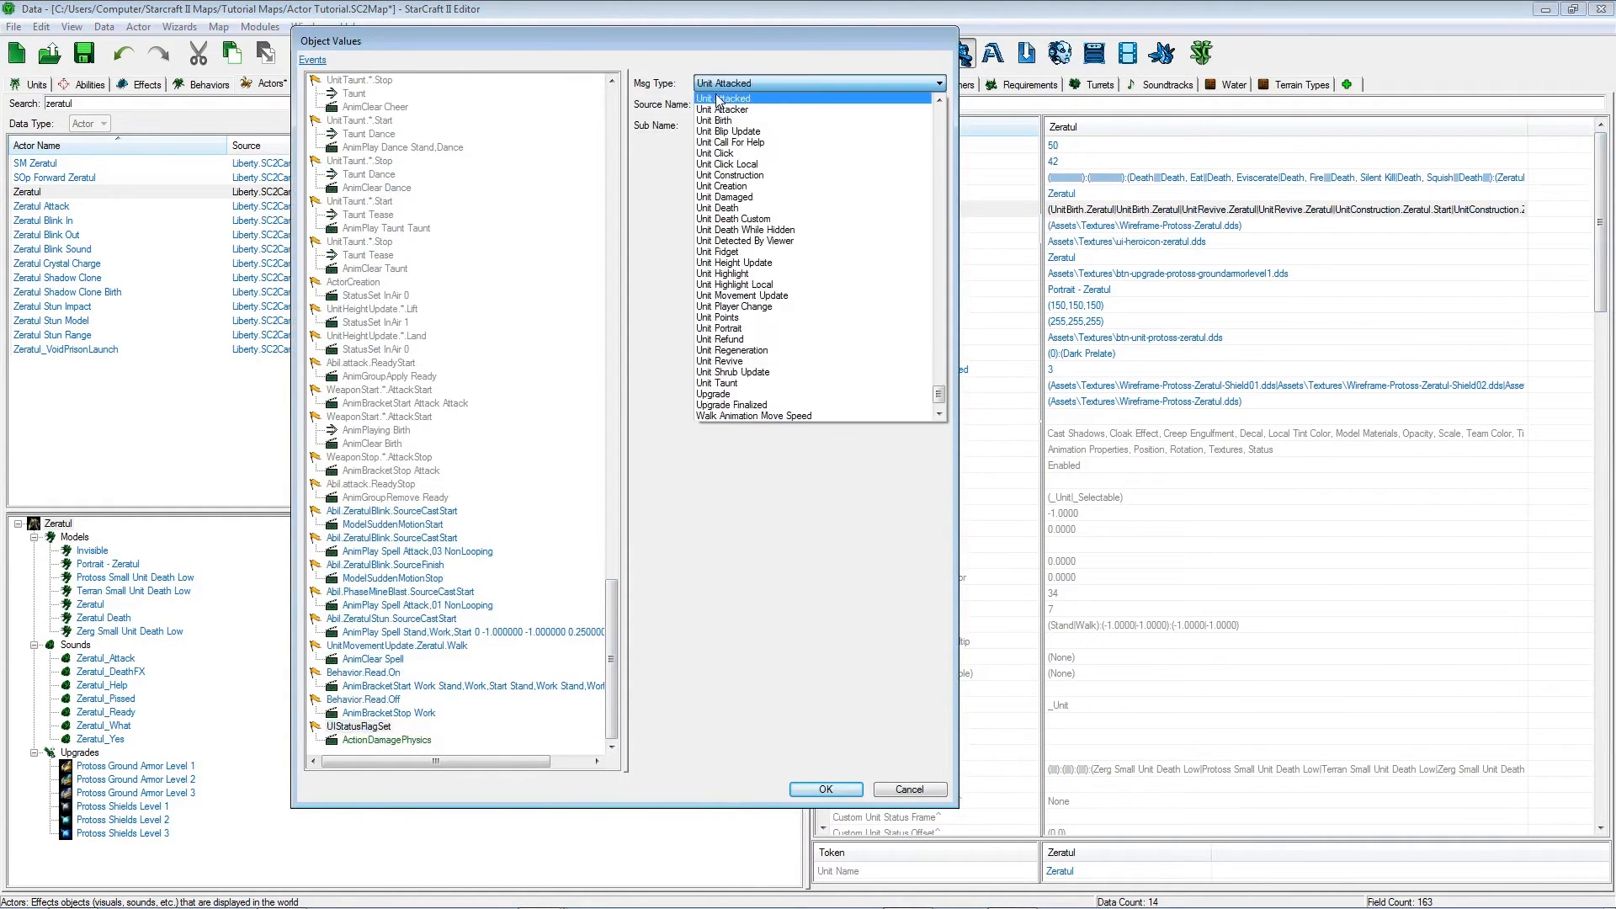
click(717, 120)
Make Zeratul's Unit Birth event send a Create message for the Fire actor and apply the changes.
click(387, 740)
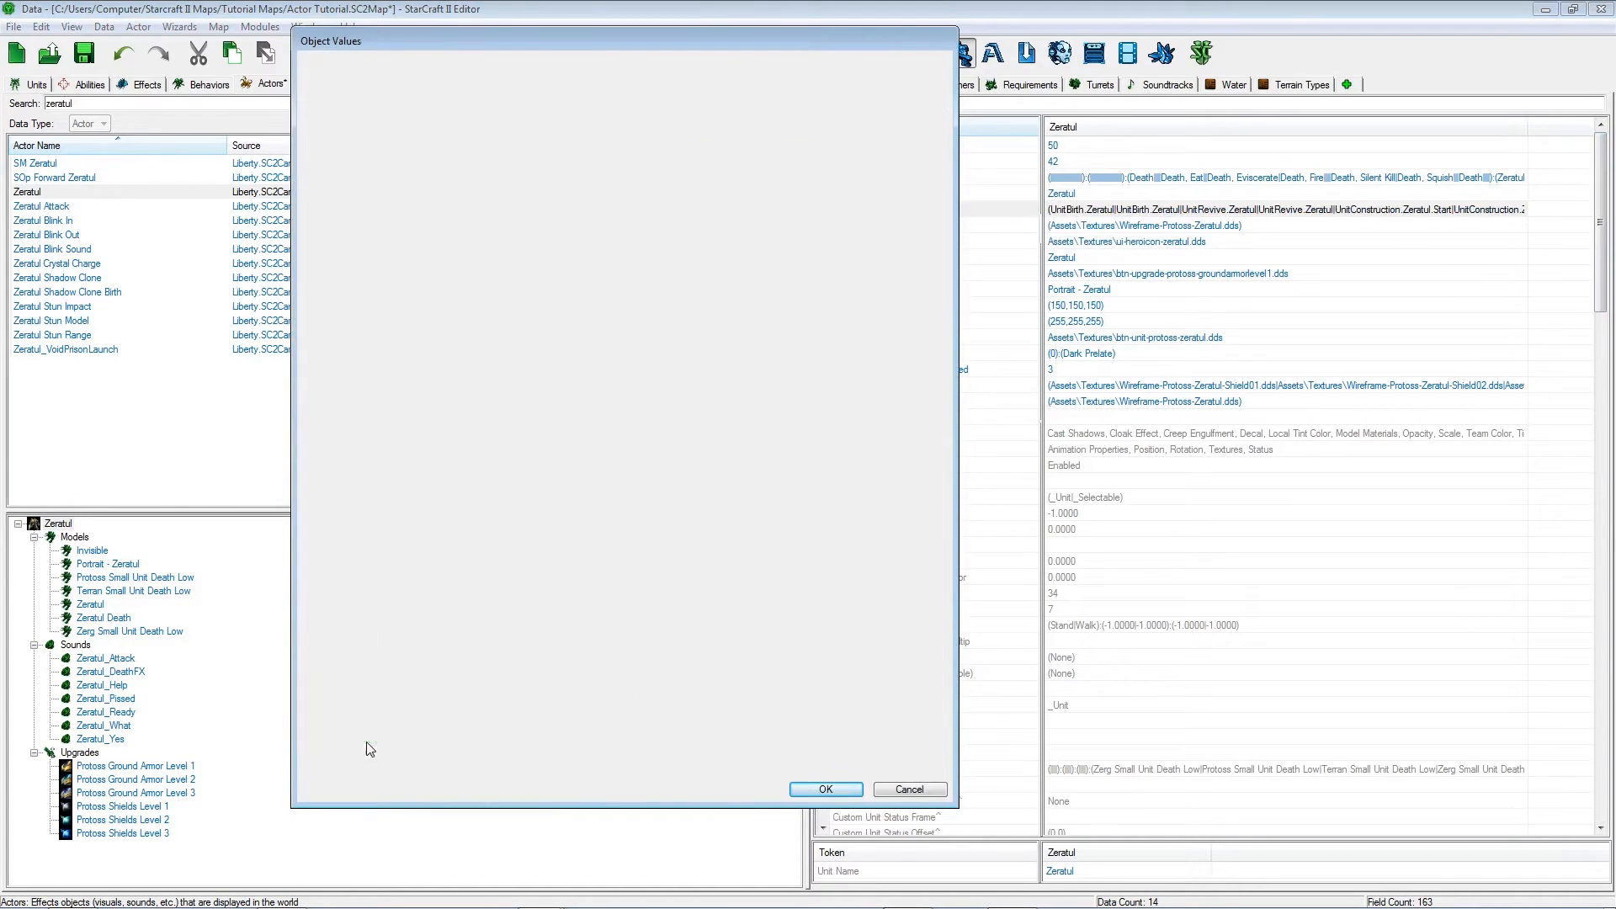
click(737, 104)
key(c)
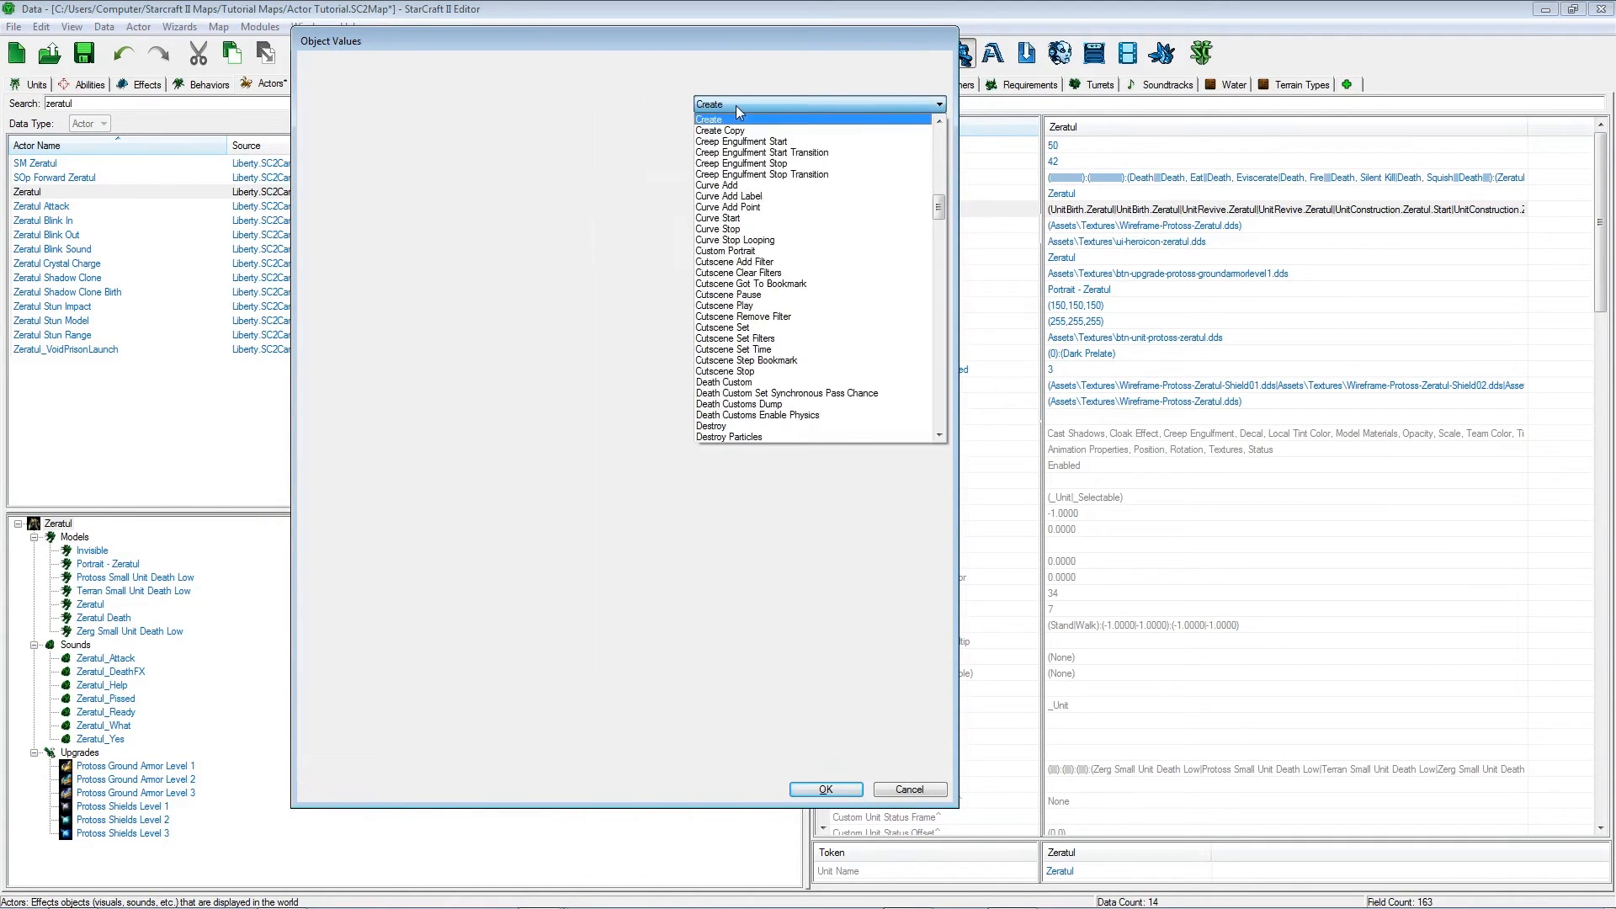
key(r)
click(761, 125)
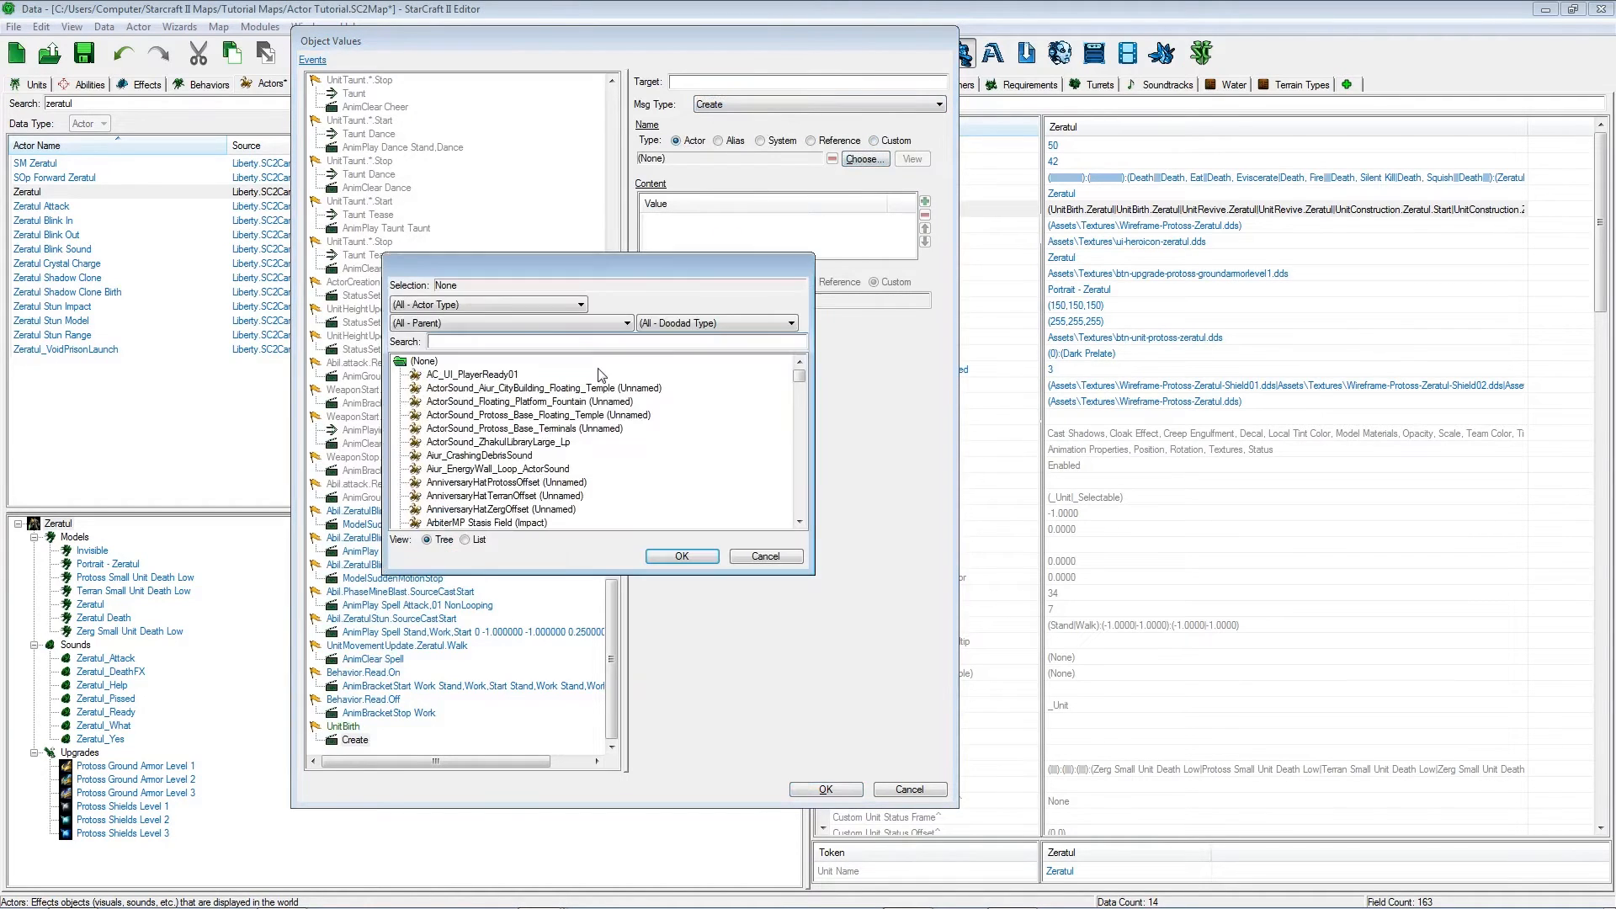
text(fire)
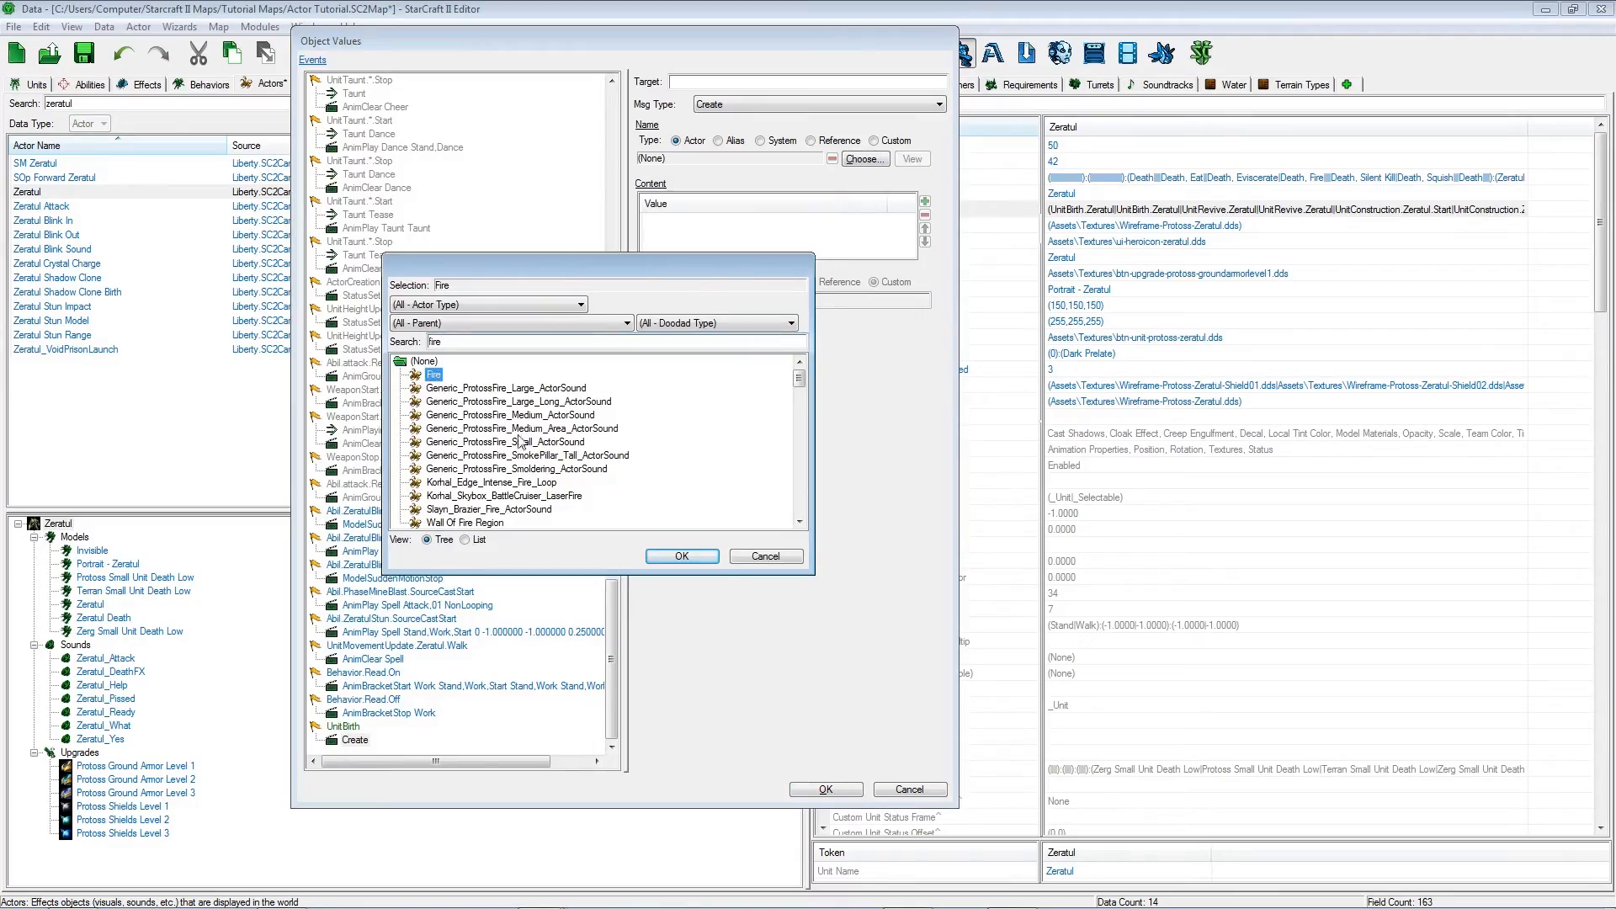
click(682, 555)
click(826, 789)
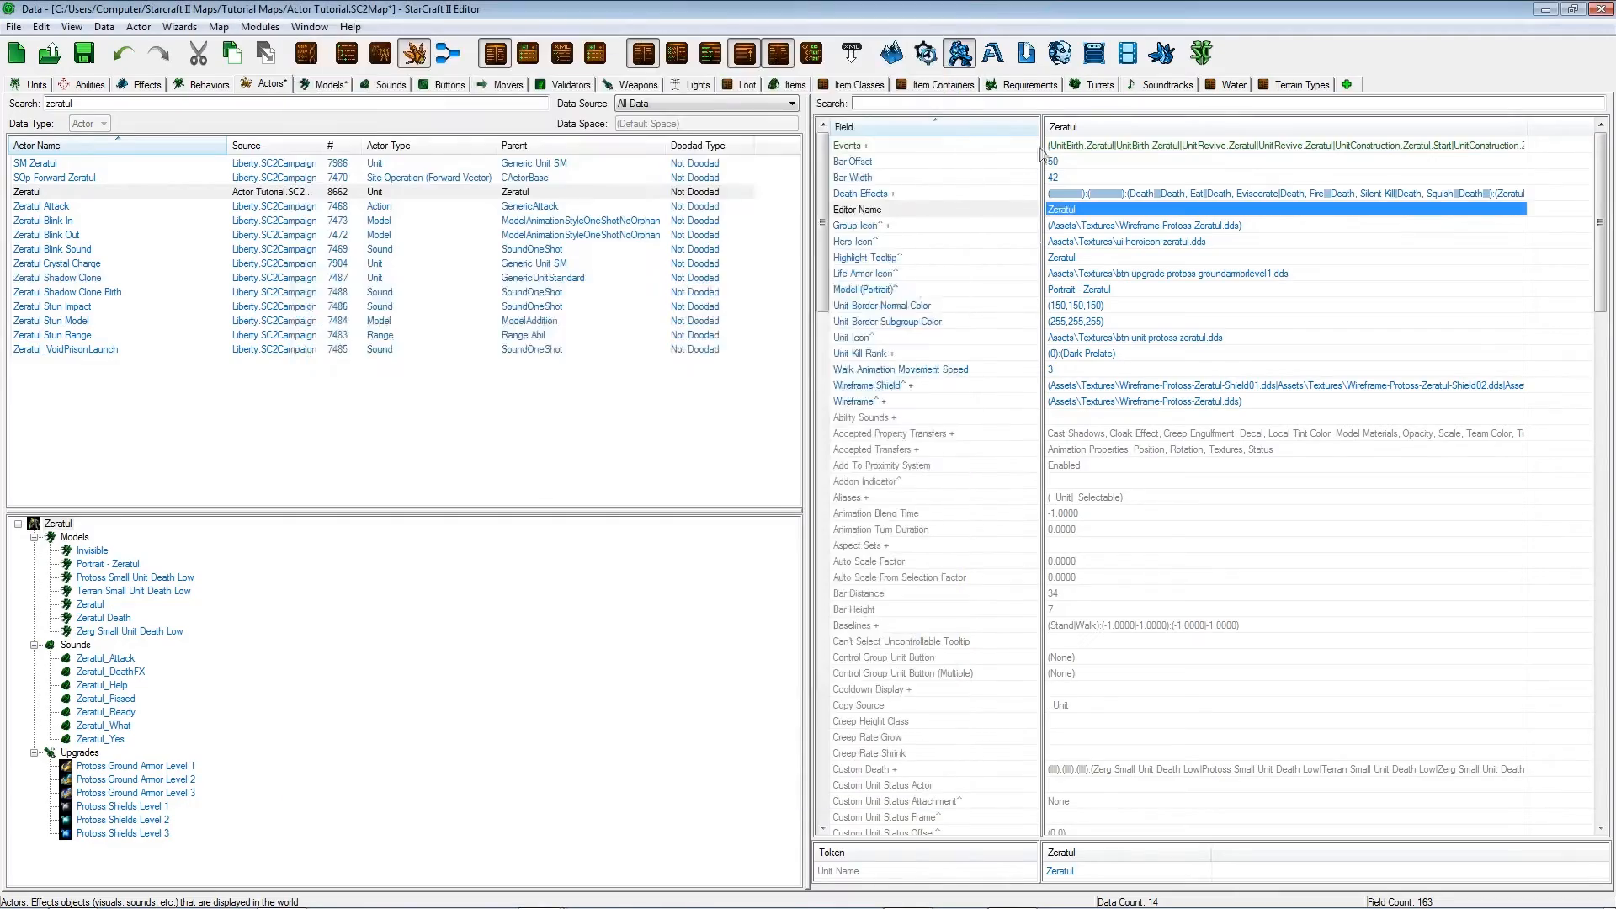
Inspect the fire effect on the placed Zeratul unit in the Terrain Editor.
click(892, 53)
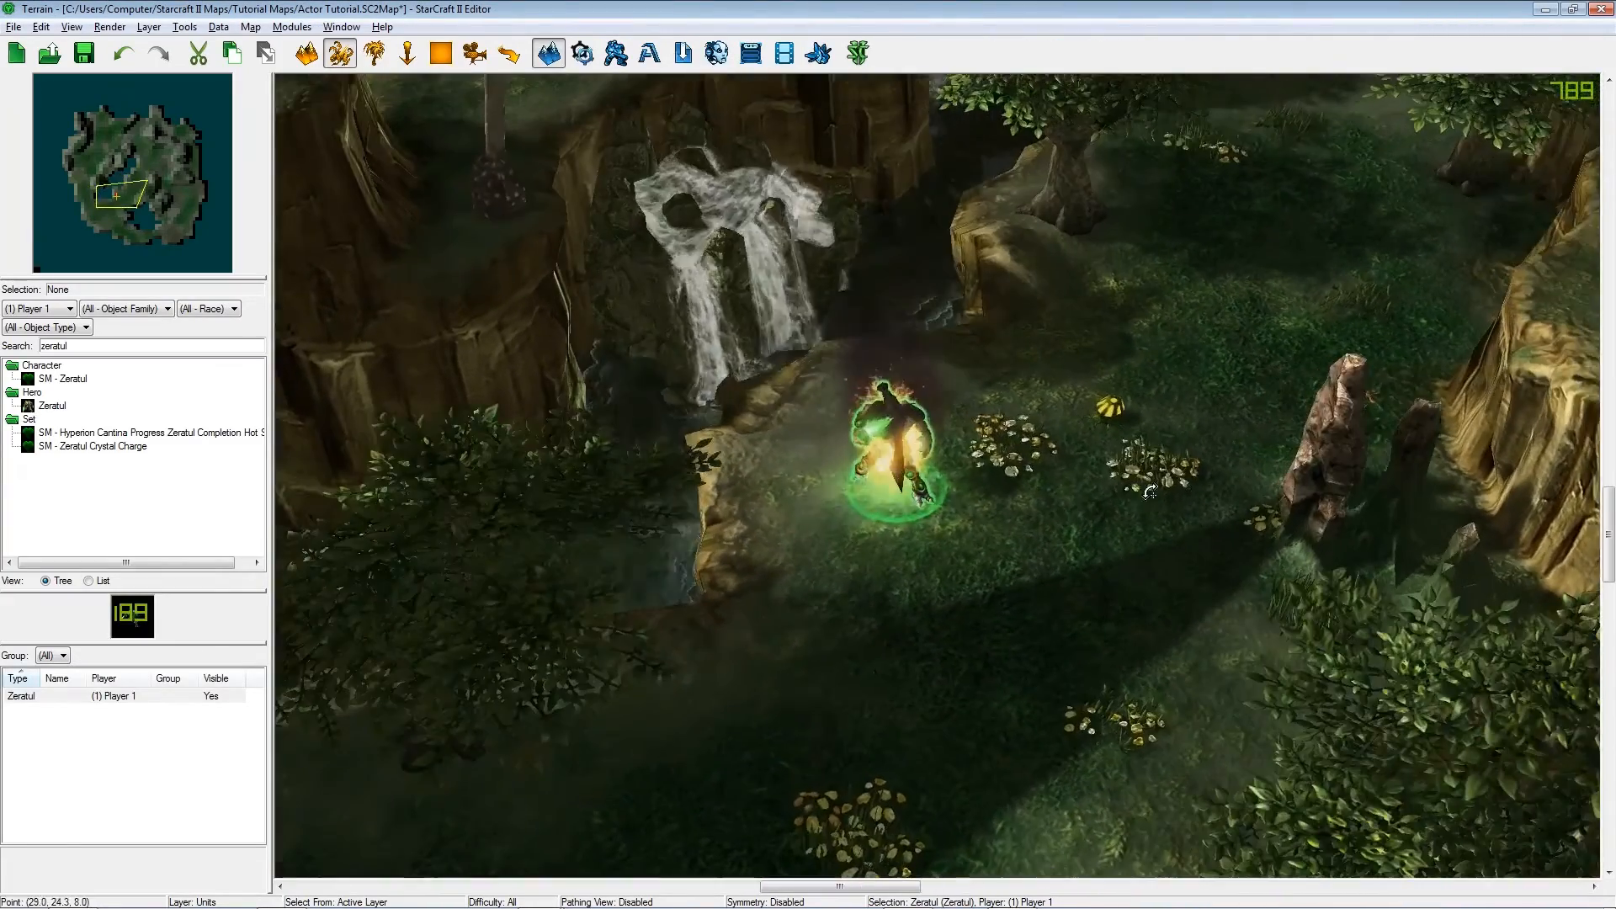
ctrl+right_drag(857, 681, 902, 563)
scroll(917, 631, up, 5)
scroll(850, 547, down, 3)
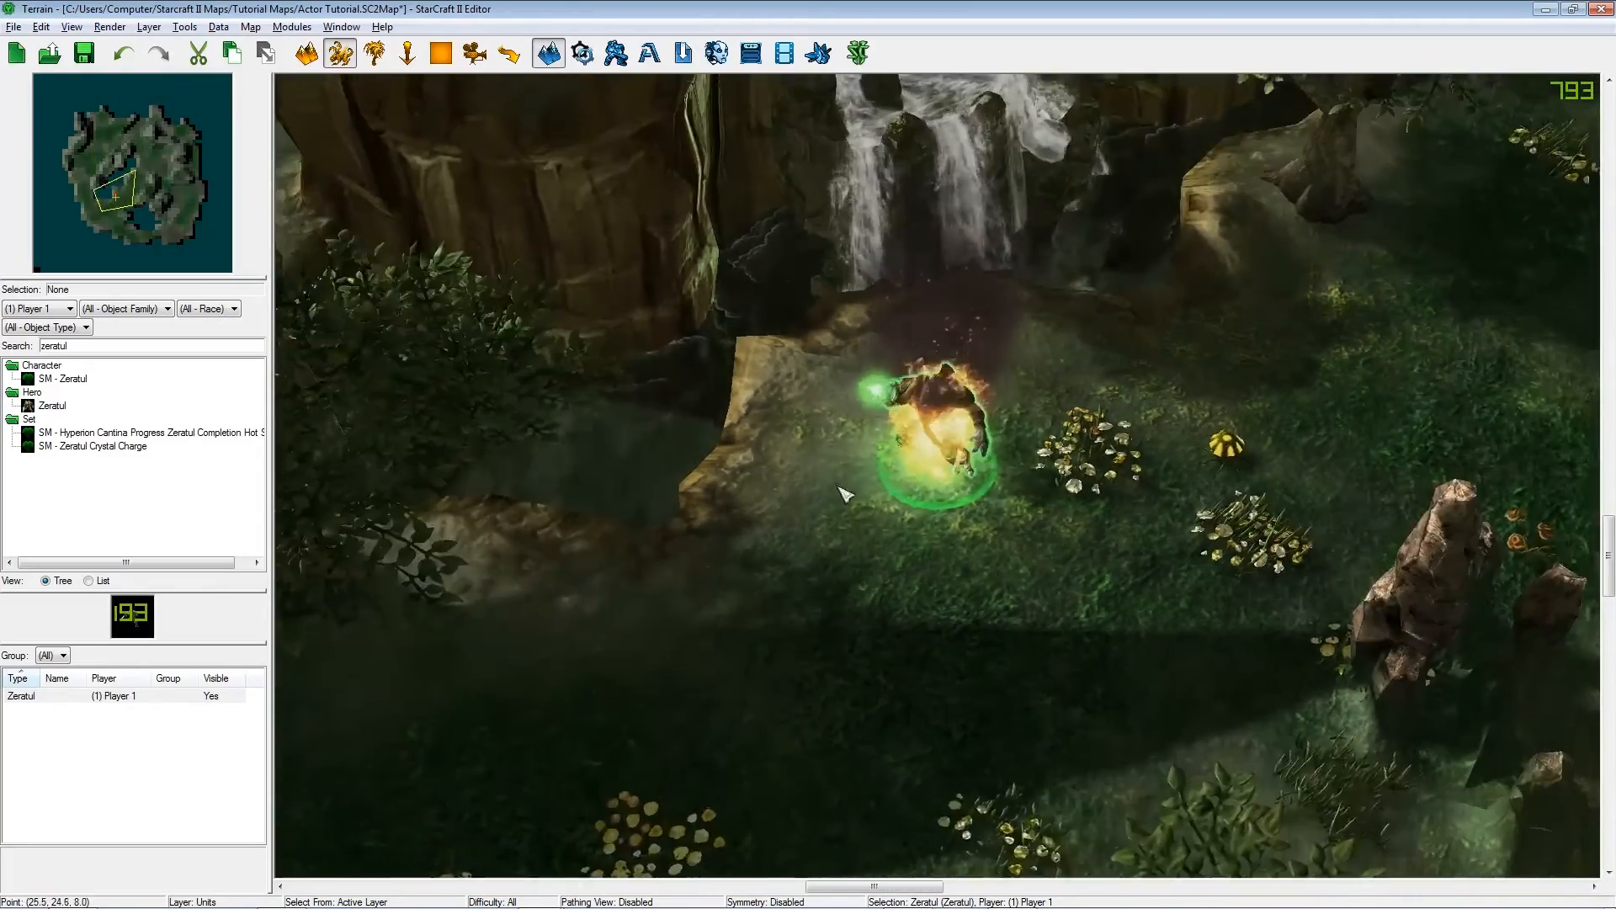
Show only the actors from Actor Tutorial.SC2Map in the Data Editor, with the search cleared.
click(615, 53)
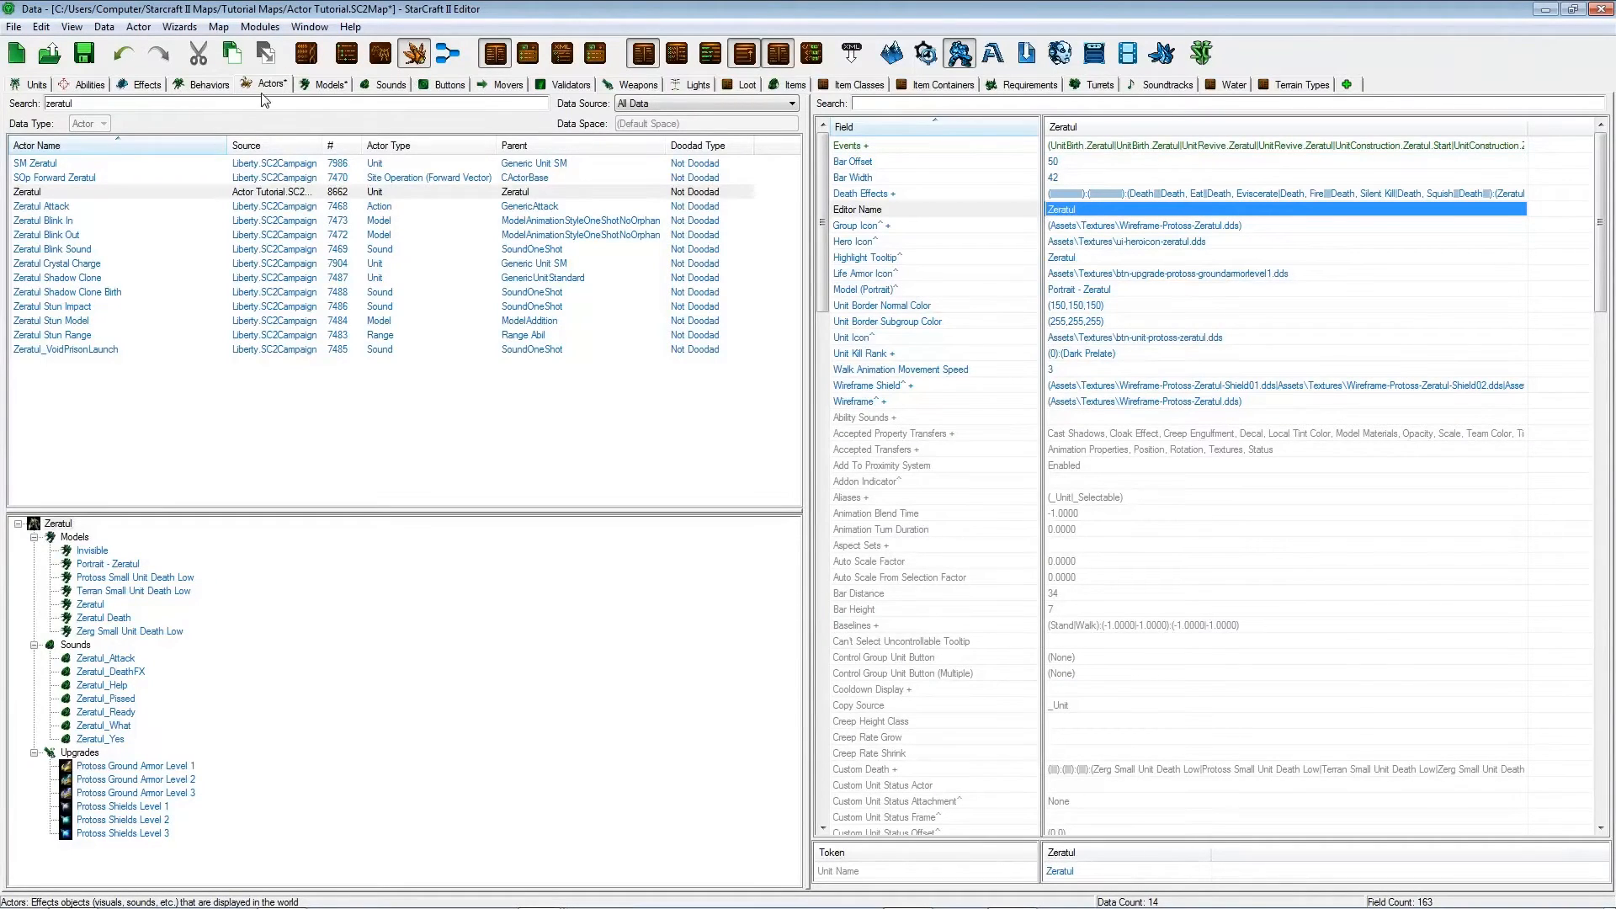
click(735, 105)
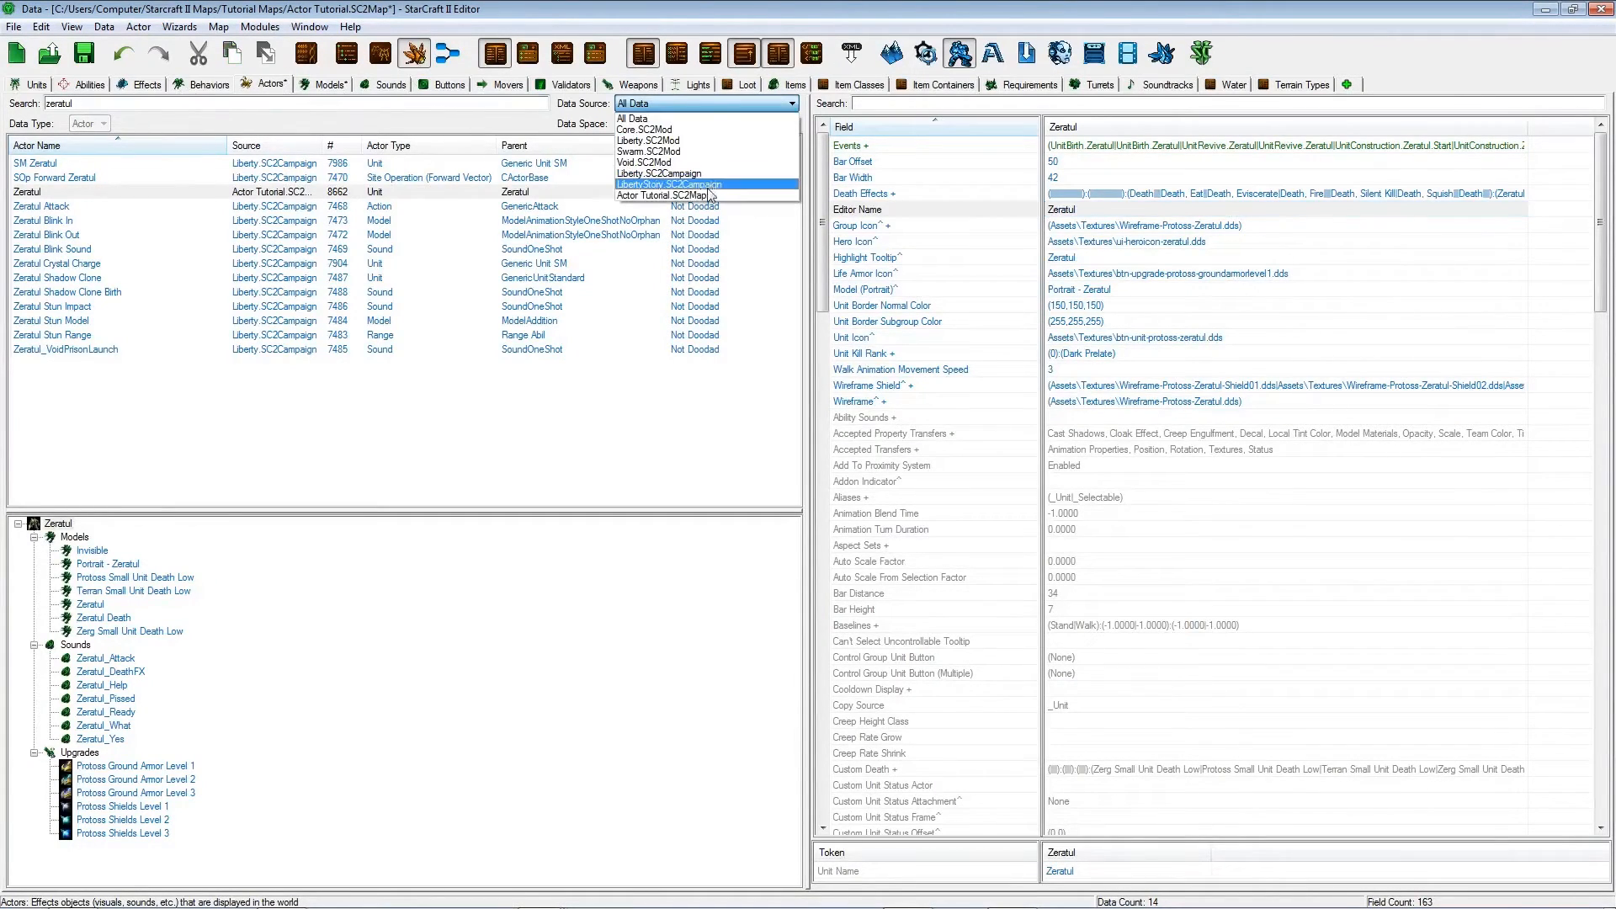
click(673, 195)
key(BackSpace)
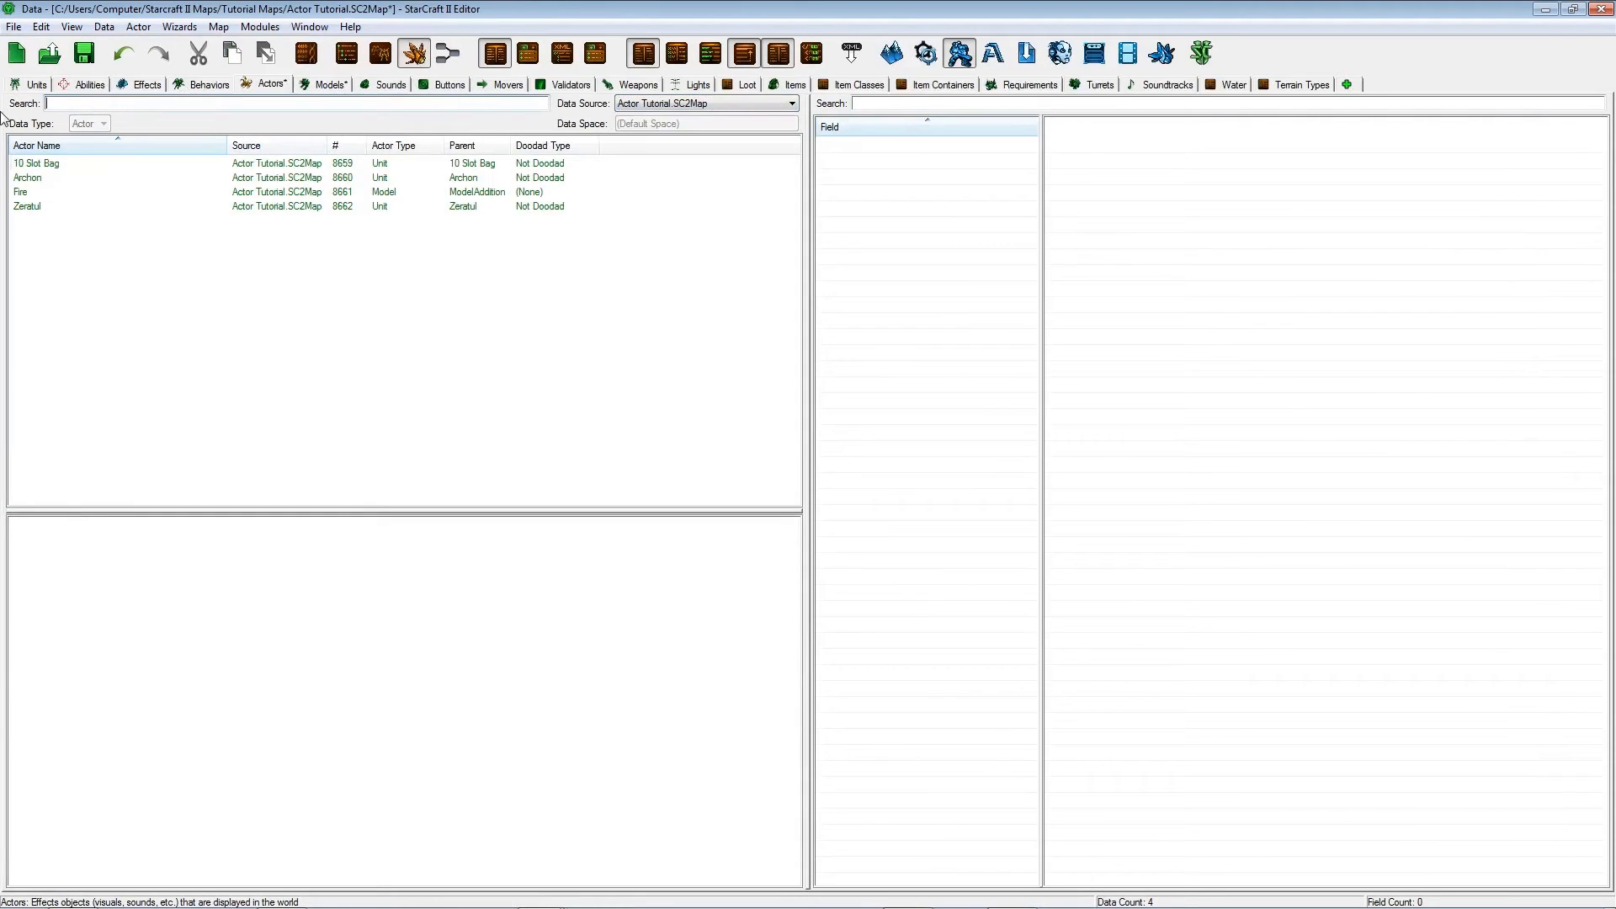
Add SOpAttachWeapon00 as an operation in the Fire actor's Host Site Operations and apply it.
click(26, 192)
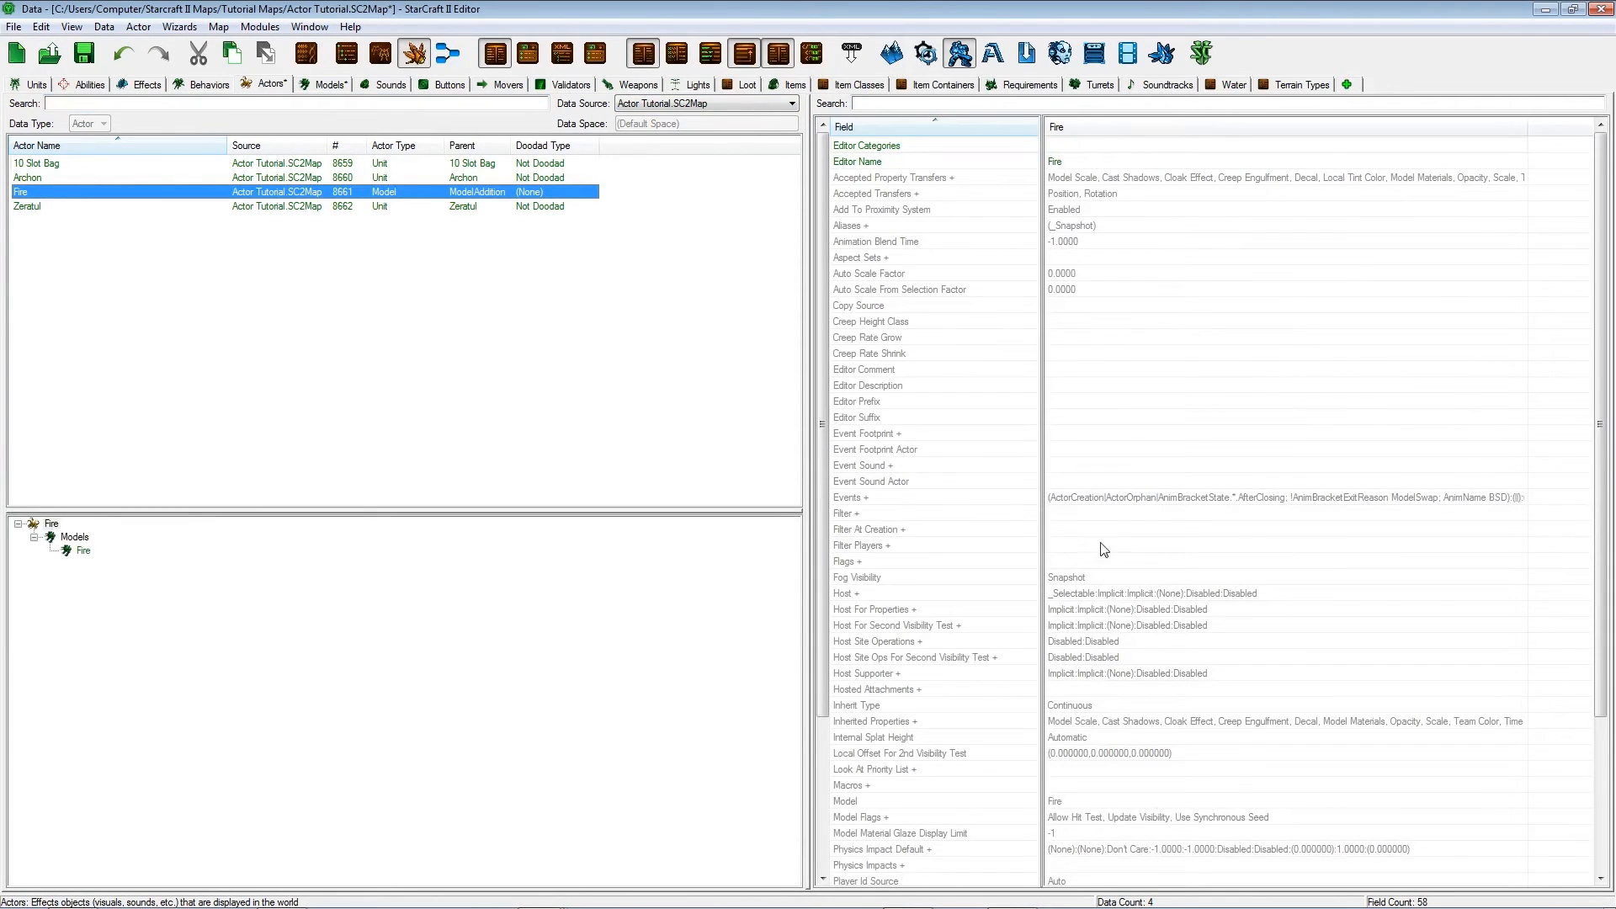
click(875, 643)
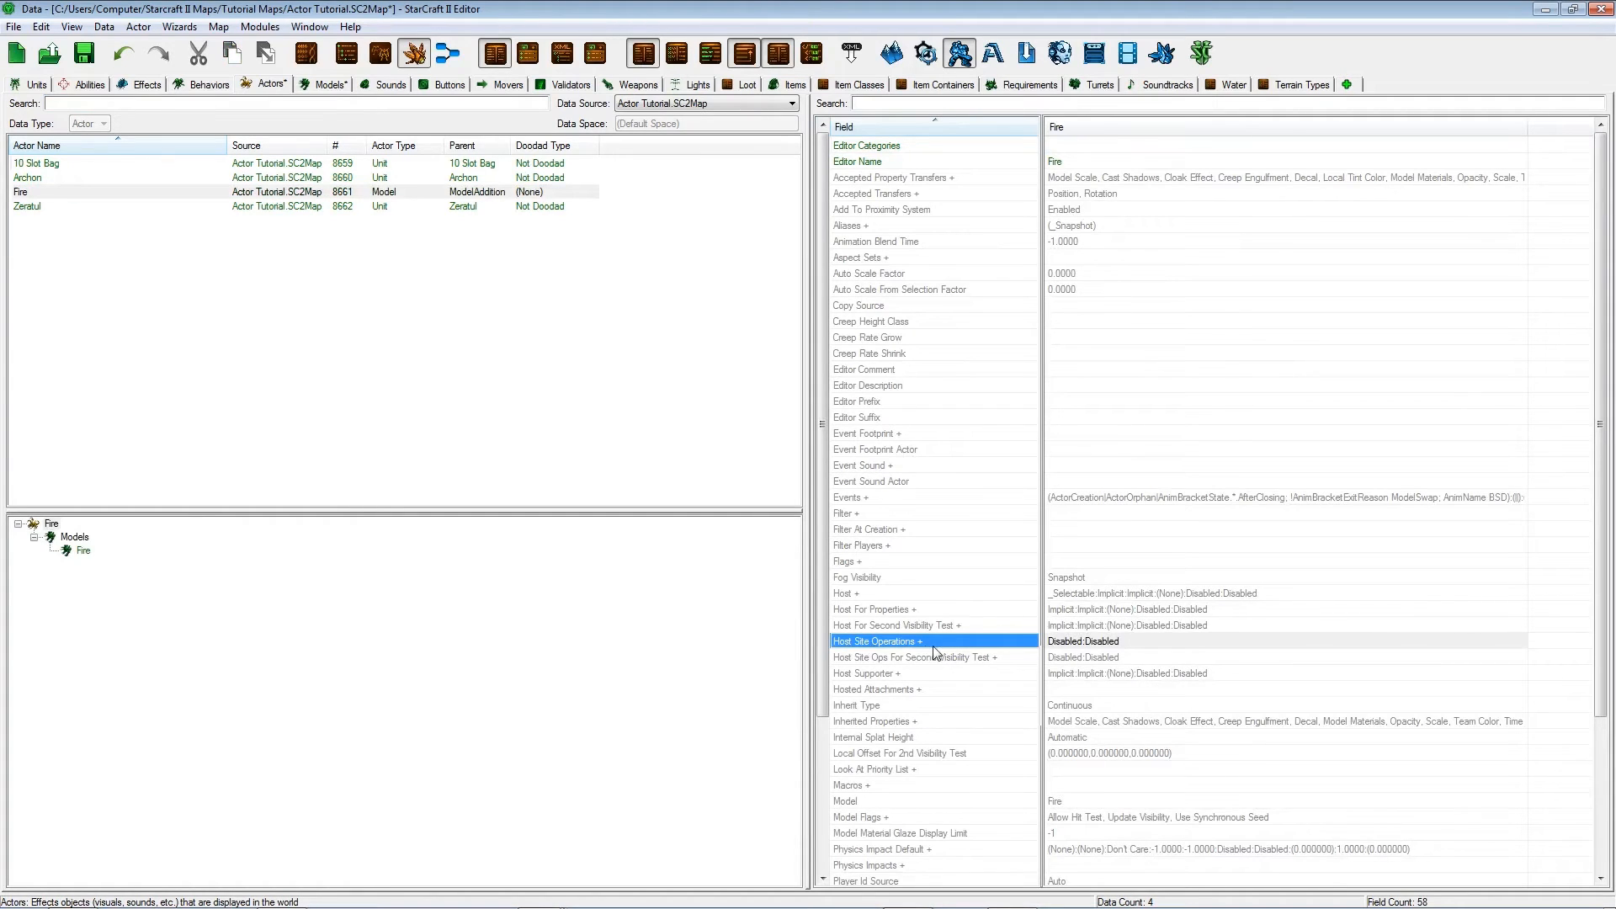
click(1132, 642)
double_click(1147, 647)
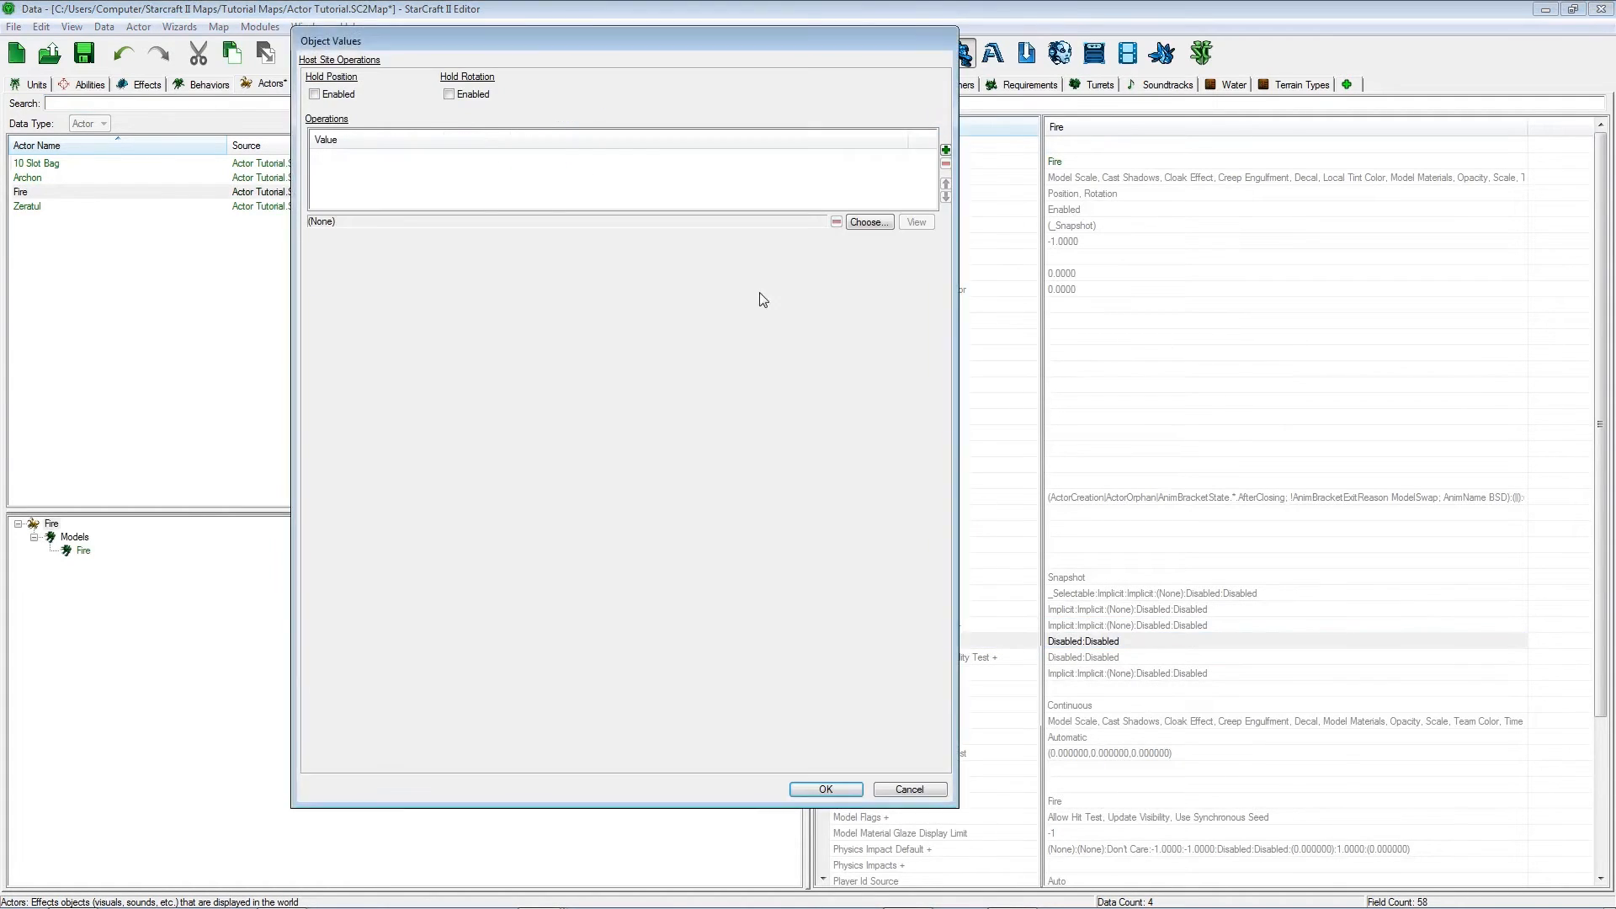
click(946, 150)
click(873, 224)
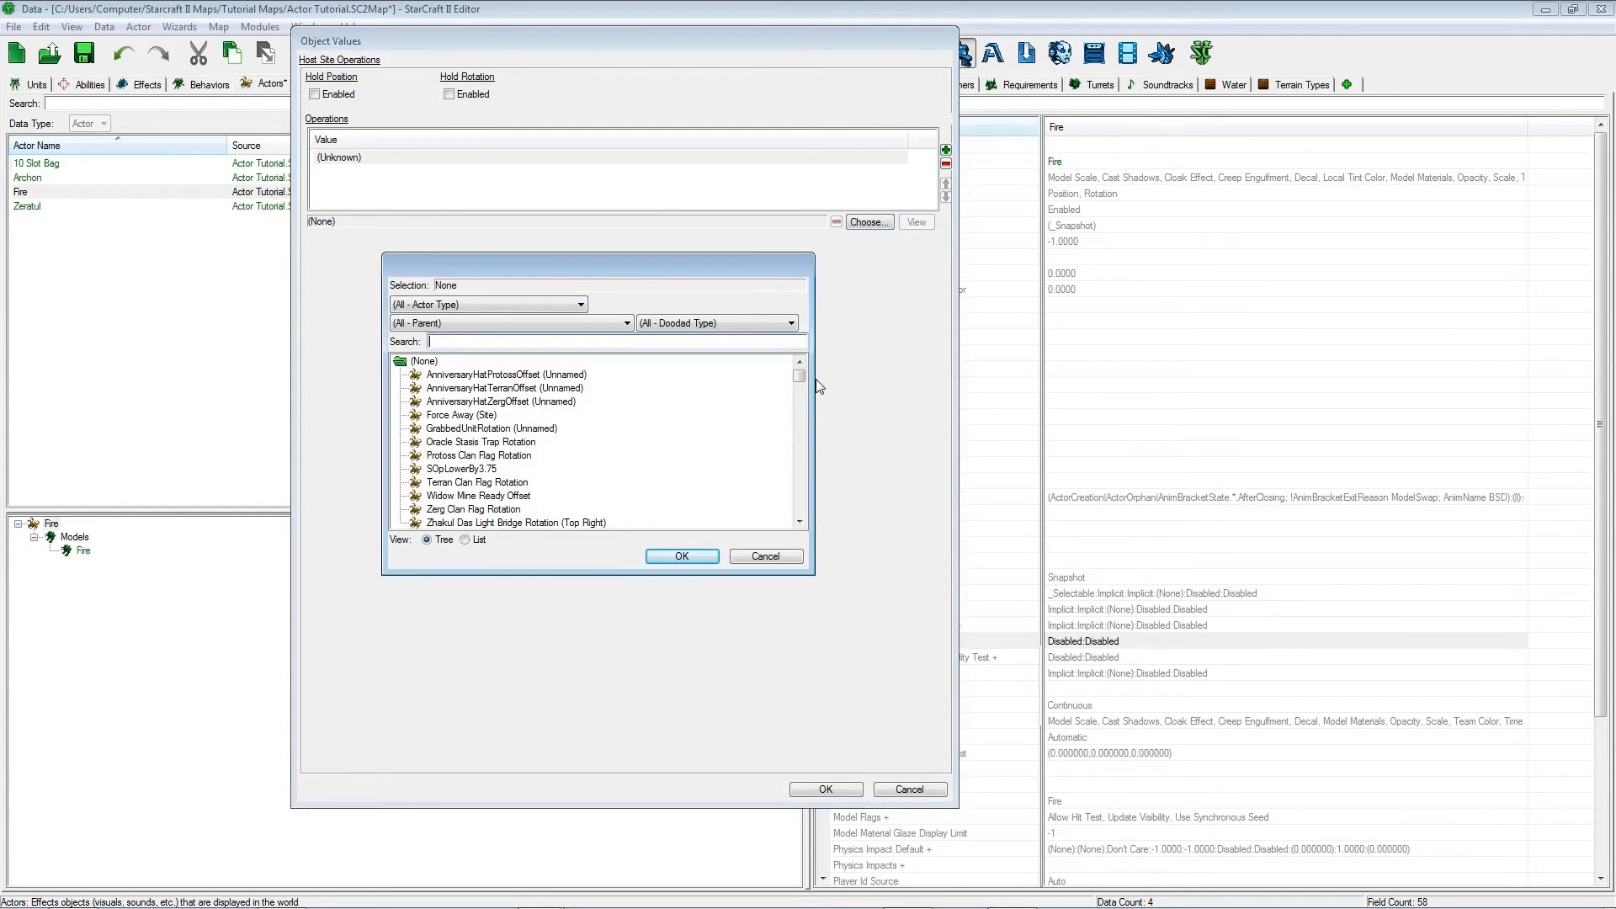
text(weapon)
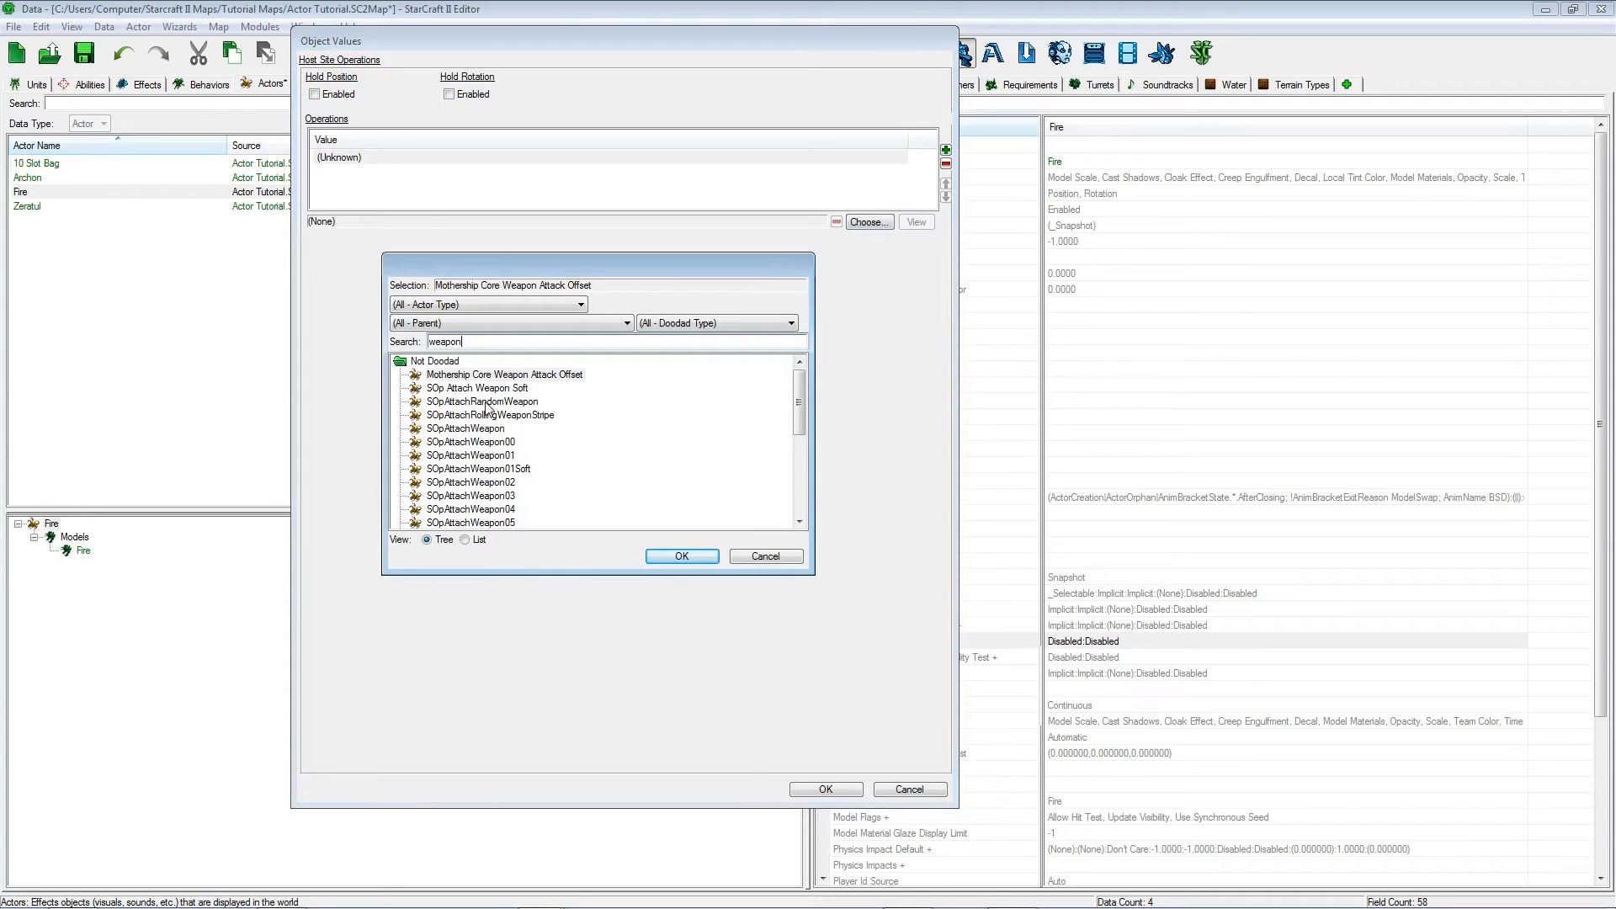
click(477, 430)
click(441, 445)
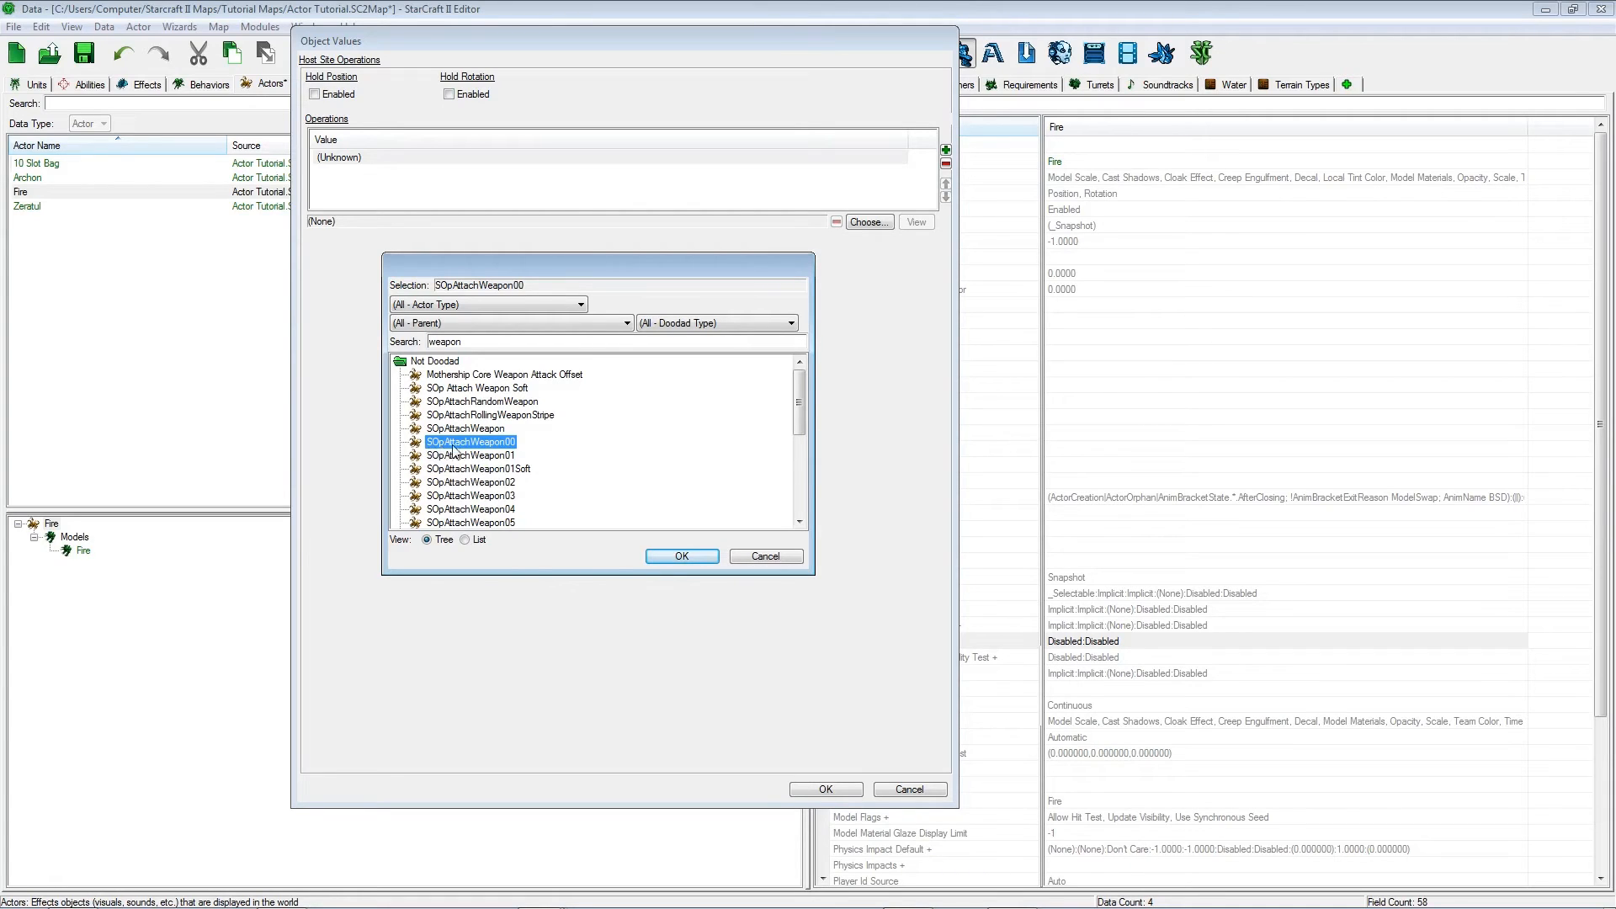
click(704, 559)
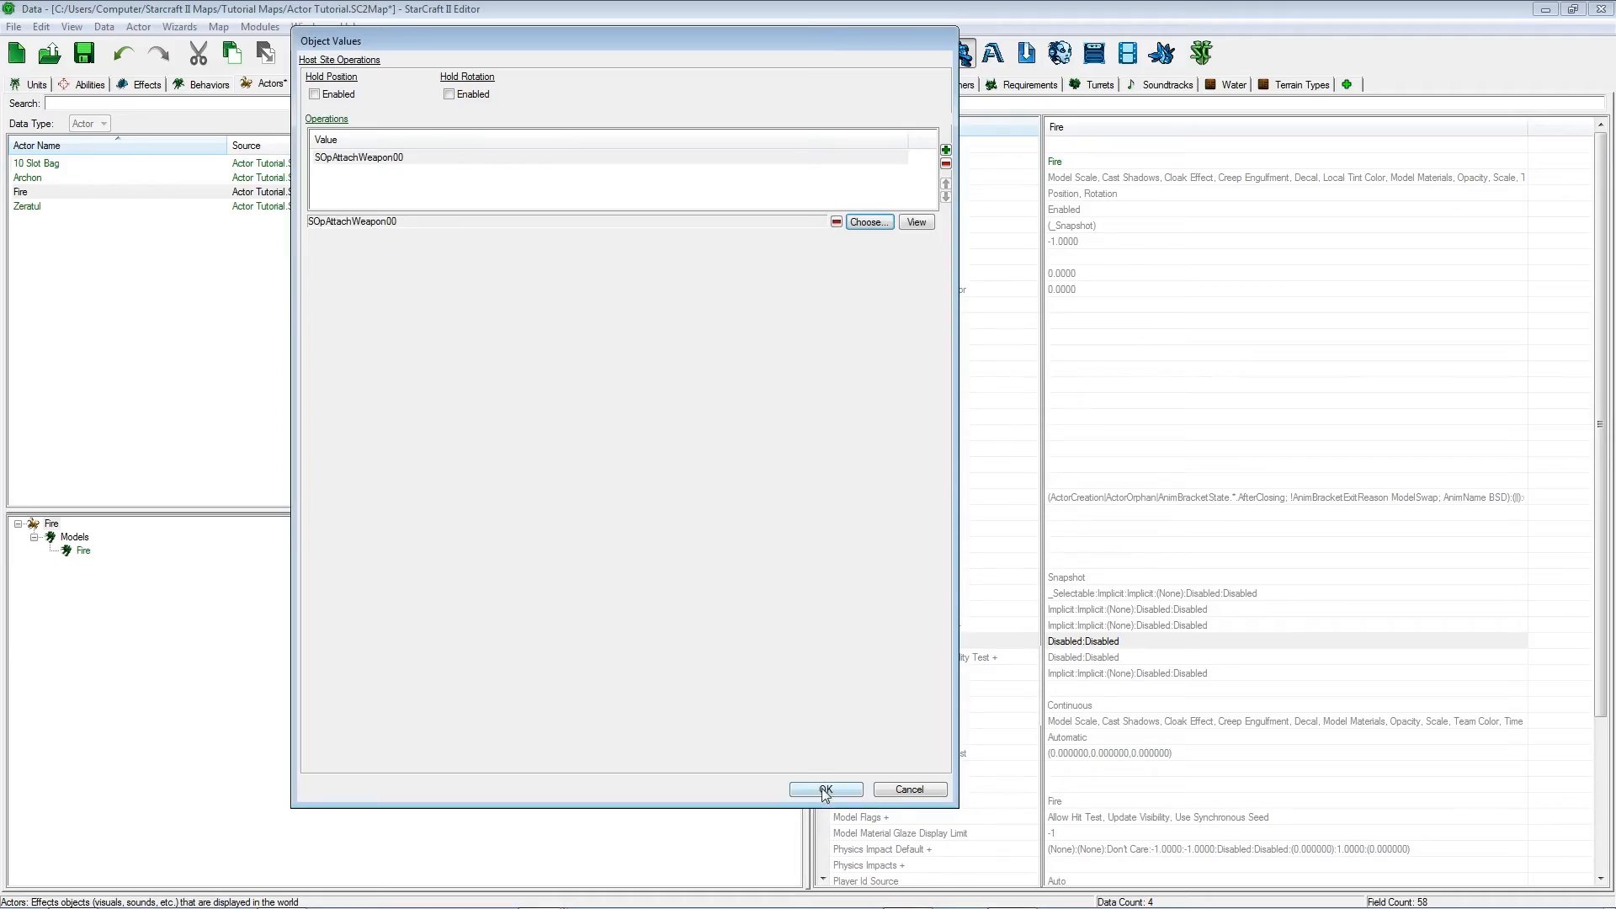
click(825, 789)
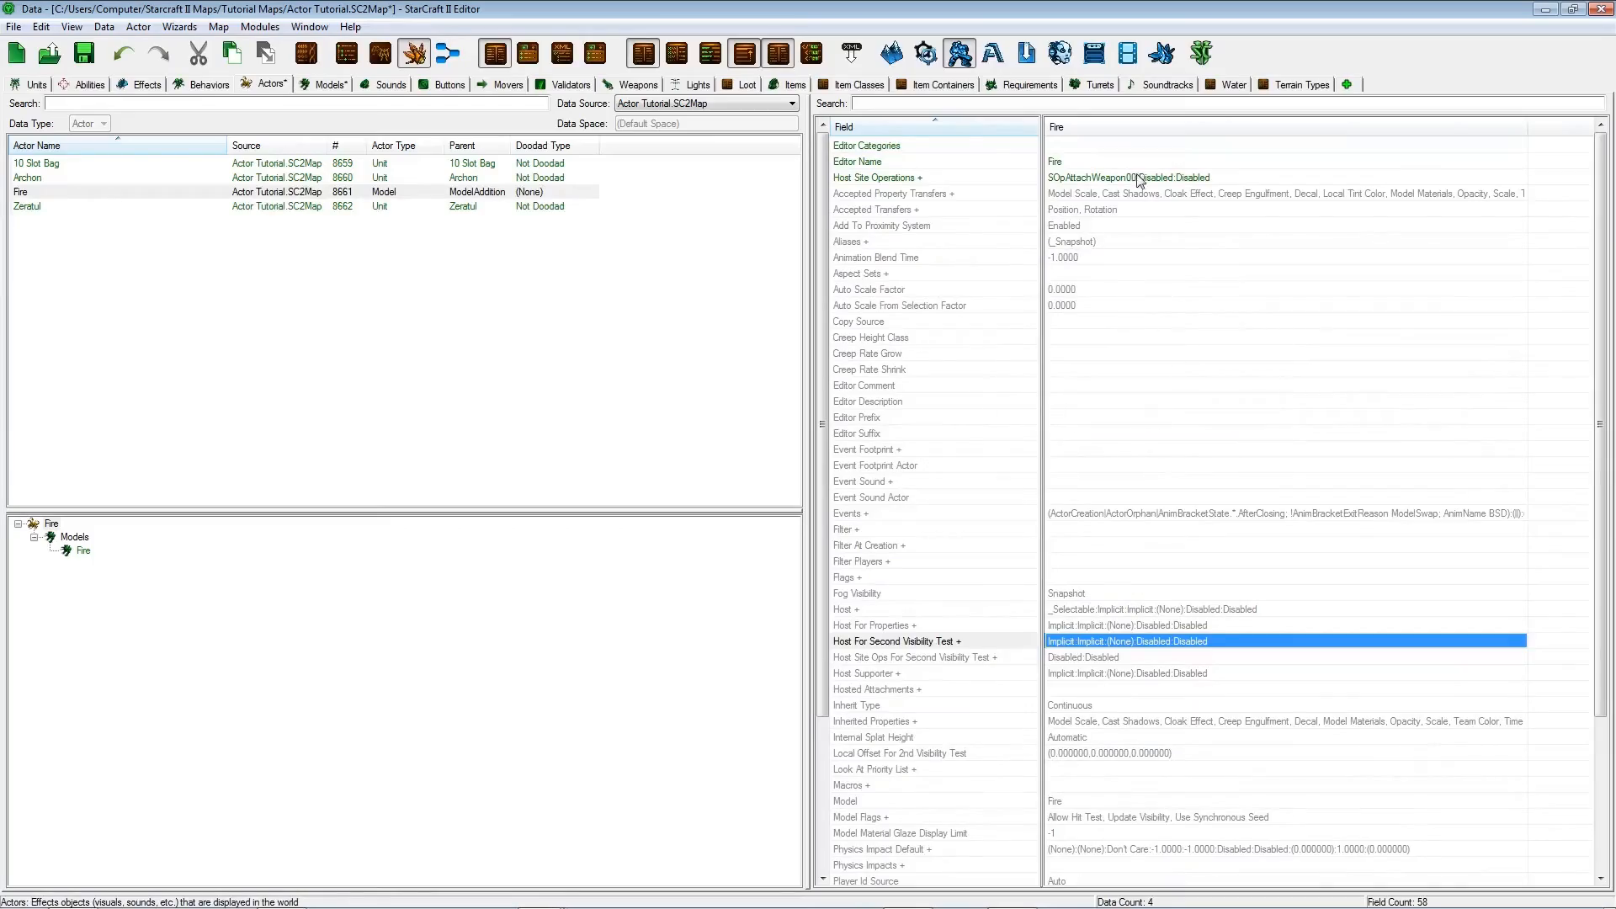
Inspect the fire attached to Zeratul's weapon in the Terrain Editor while turning the camera and moving the unit around.
click(1139, 178)
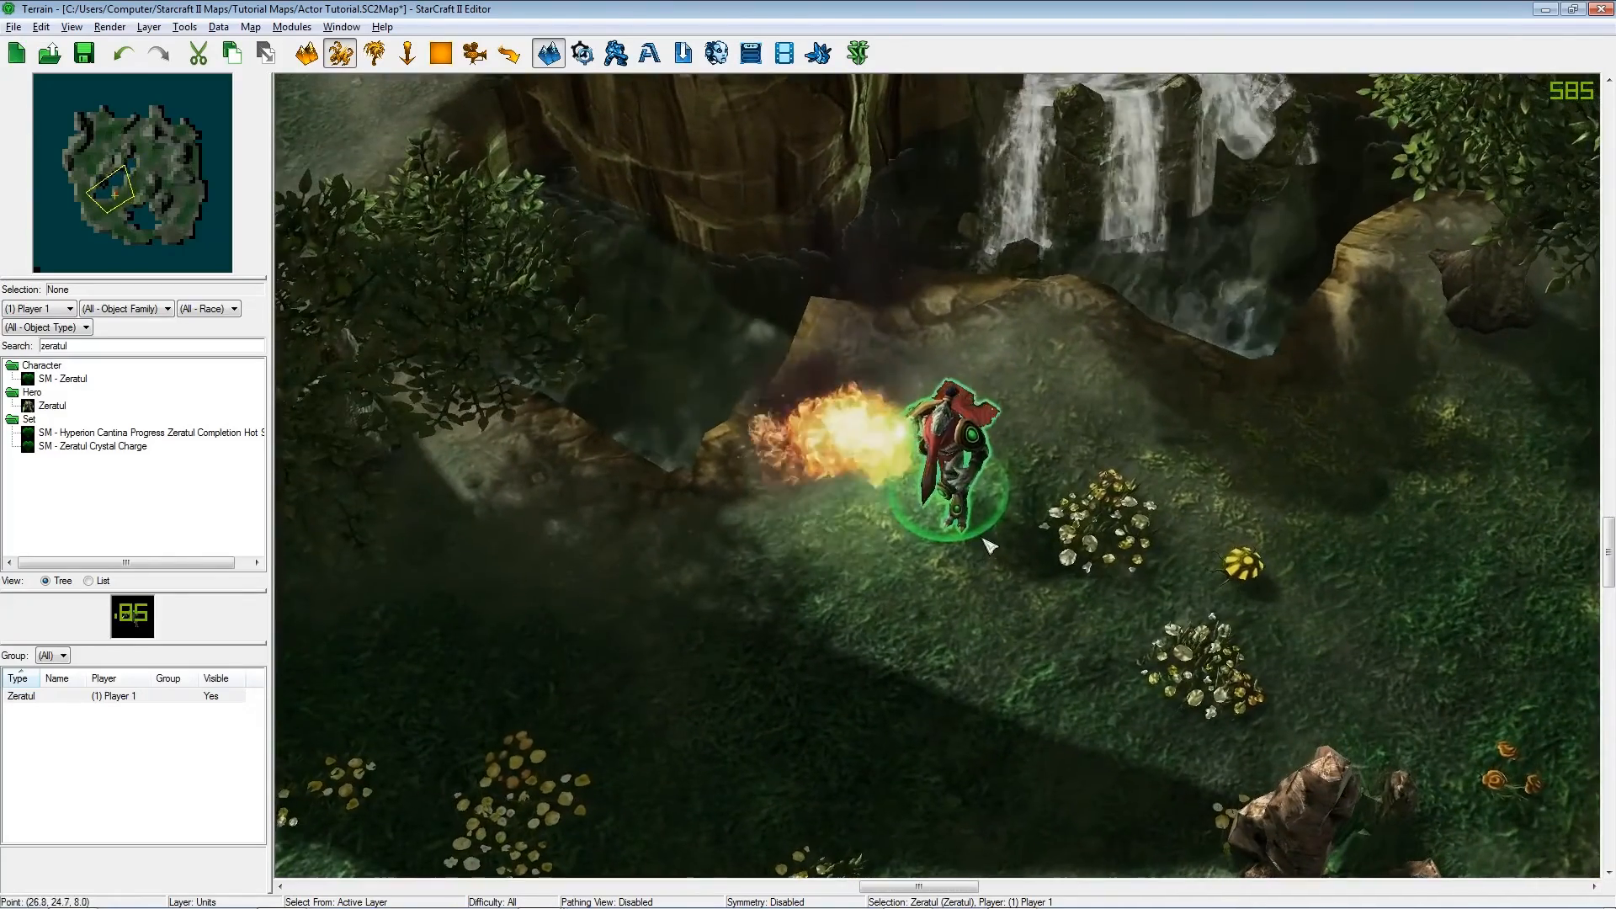
ctrl+right_drag(934, 513, 1151, 531)
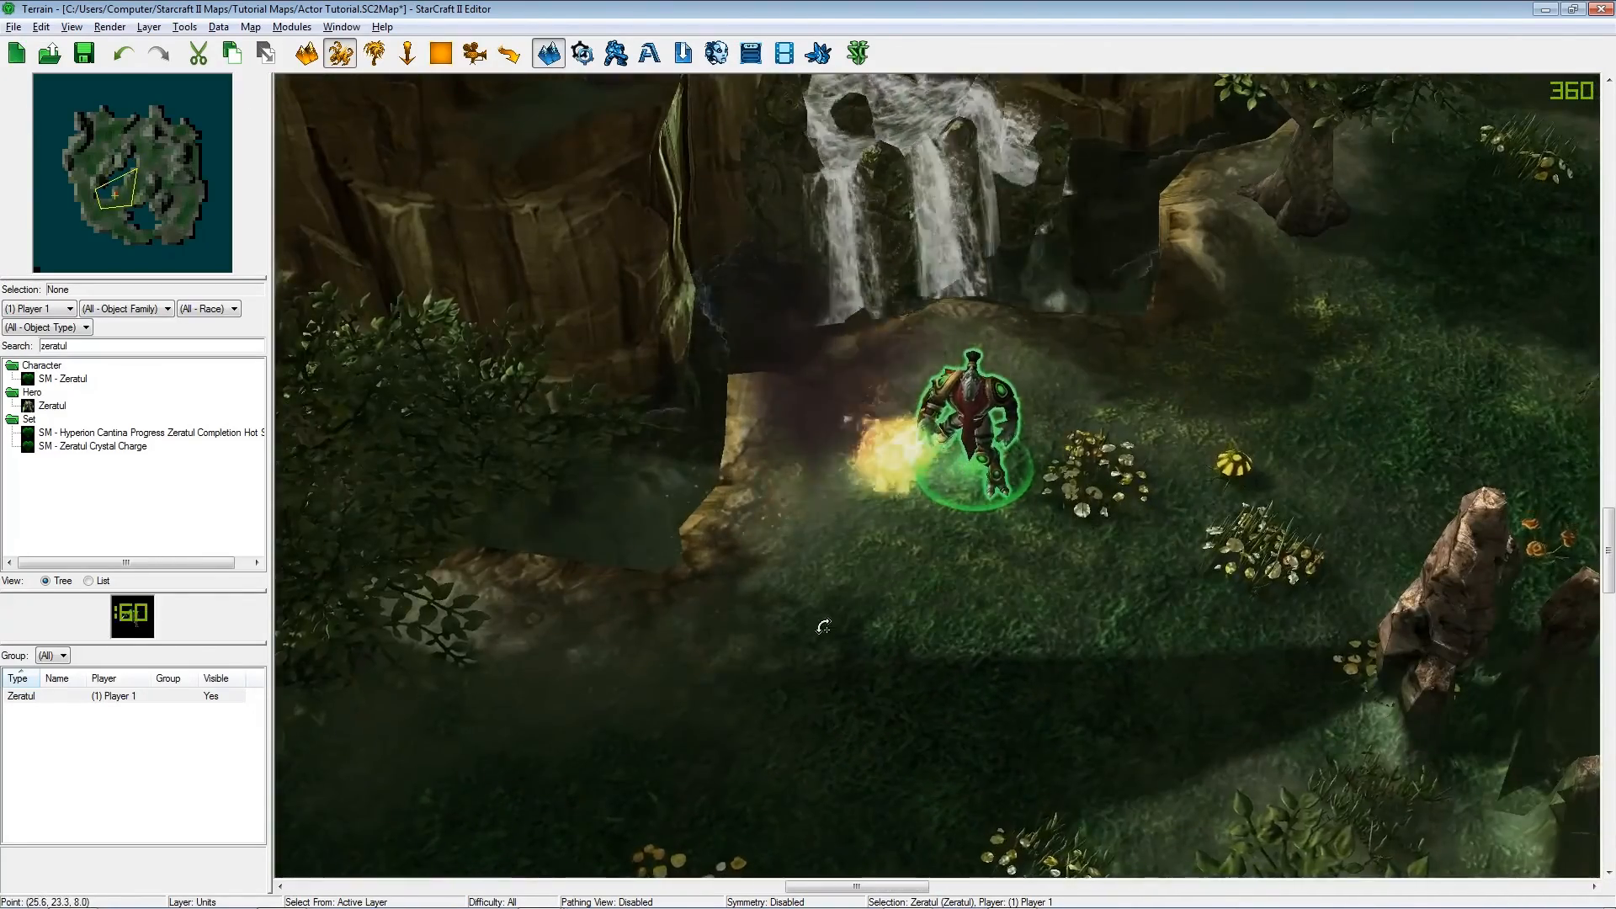
ctrl+right_drag(824, 627, 894, 619)
drag(959, 400, 1032, 428)
ctrl+right_drag(1097, 559, 1141, 551)
drag(1035, 412, 1010, 474)
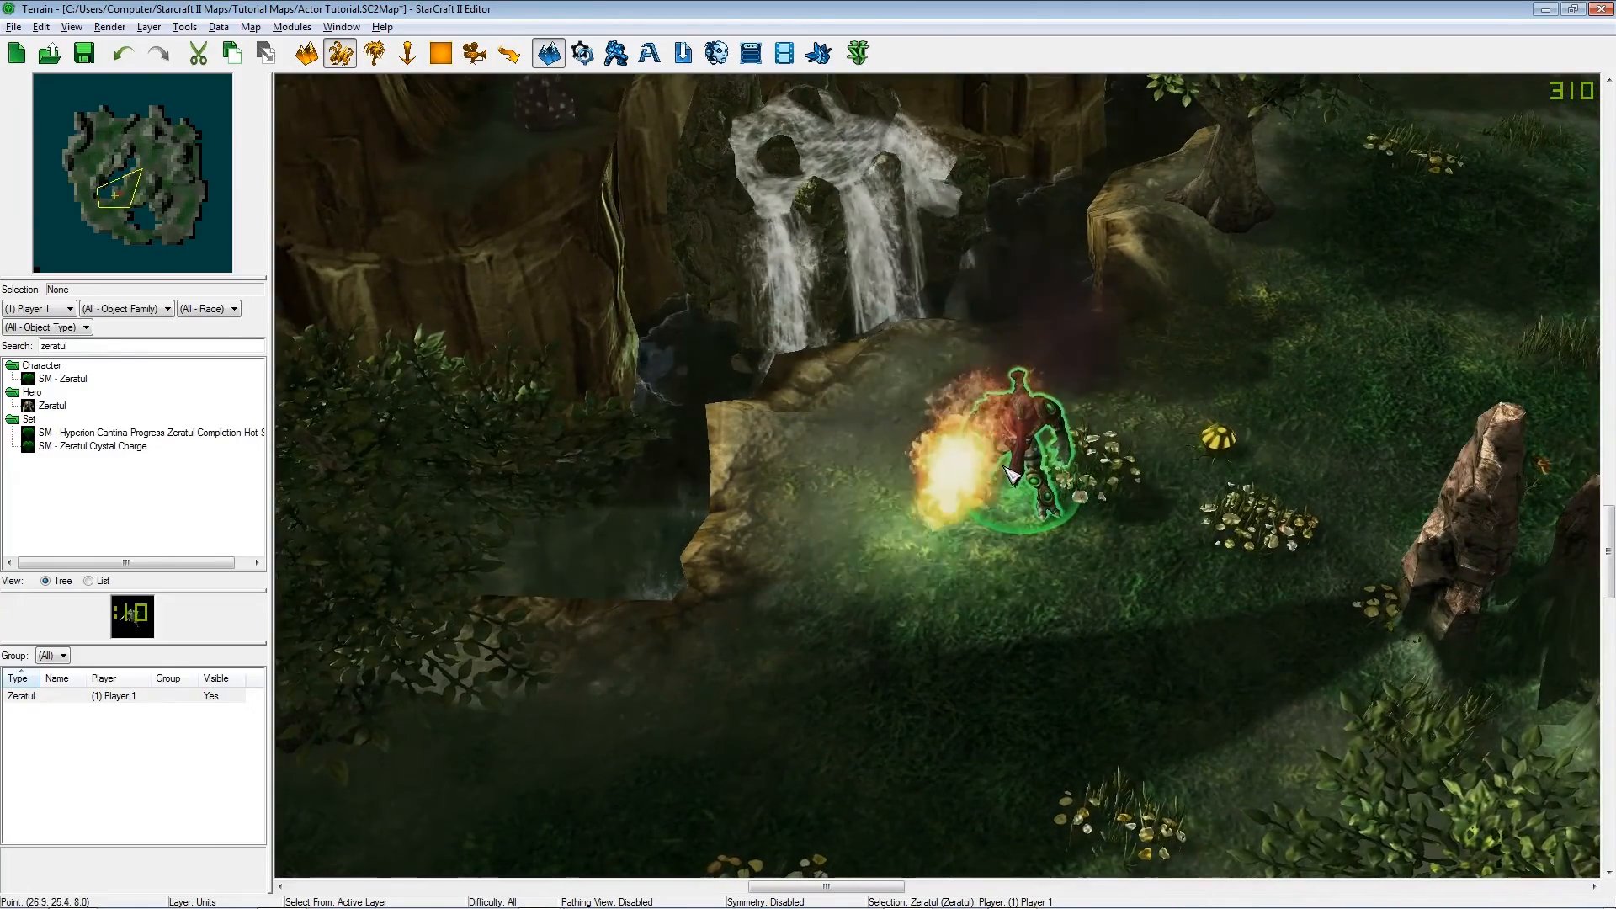
ctrl+right_drag(1010, 474, 956, 733)
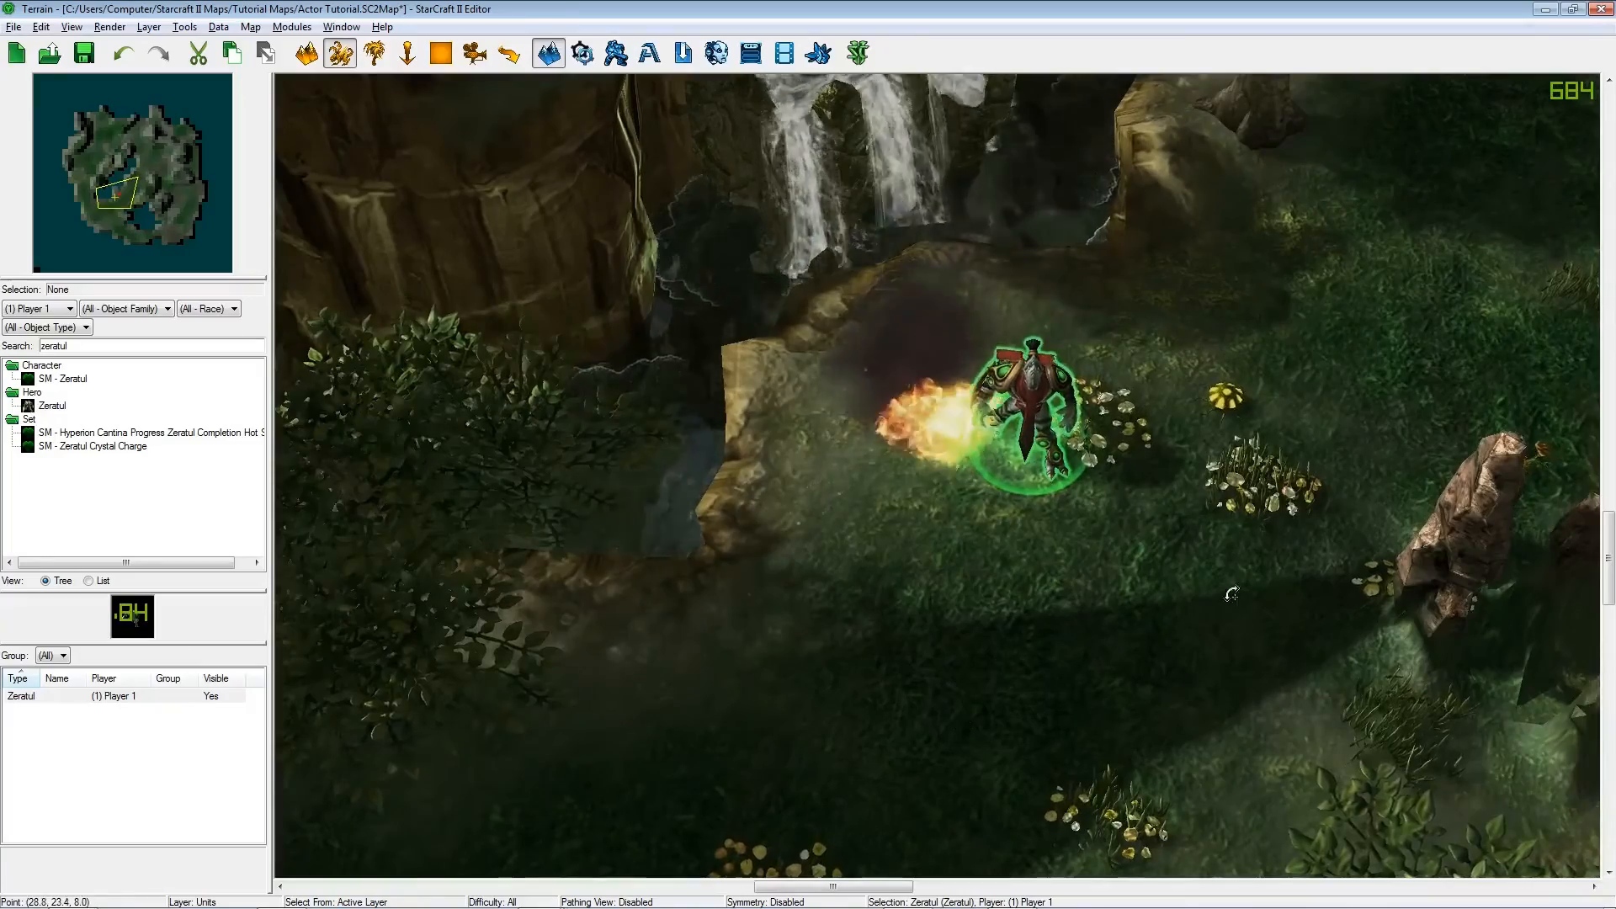
ctrl+right_drag(1232, 595, 995, 569)
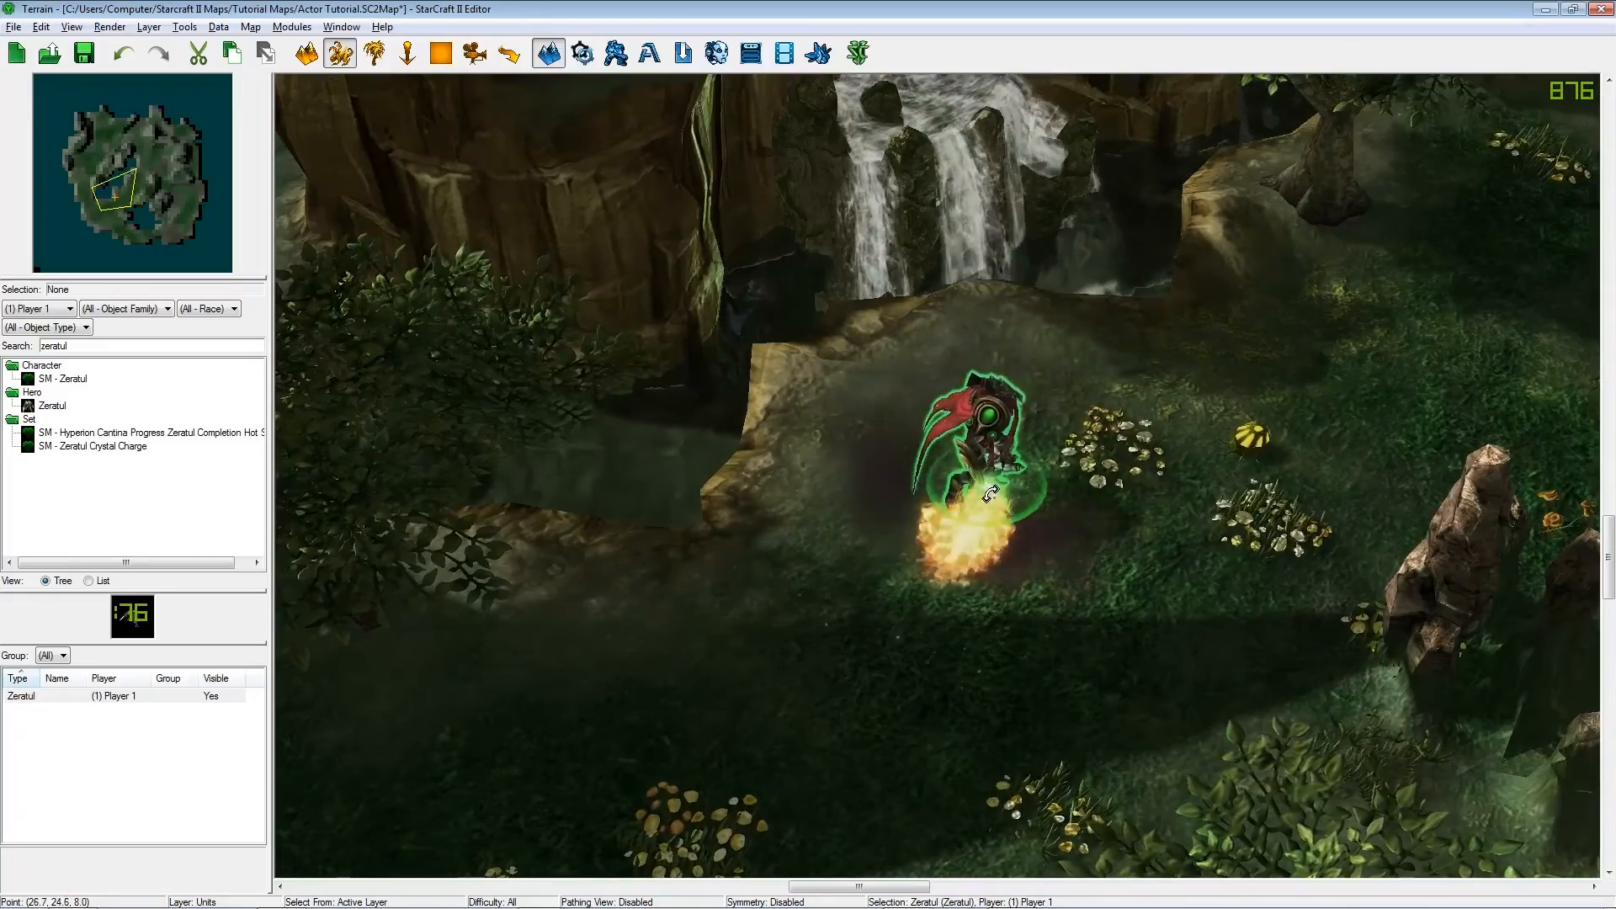
drag(1023, 421, 1042, 362)
ctrl+drag(1000, 617, 955, 629)
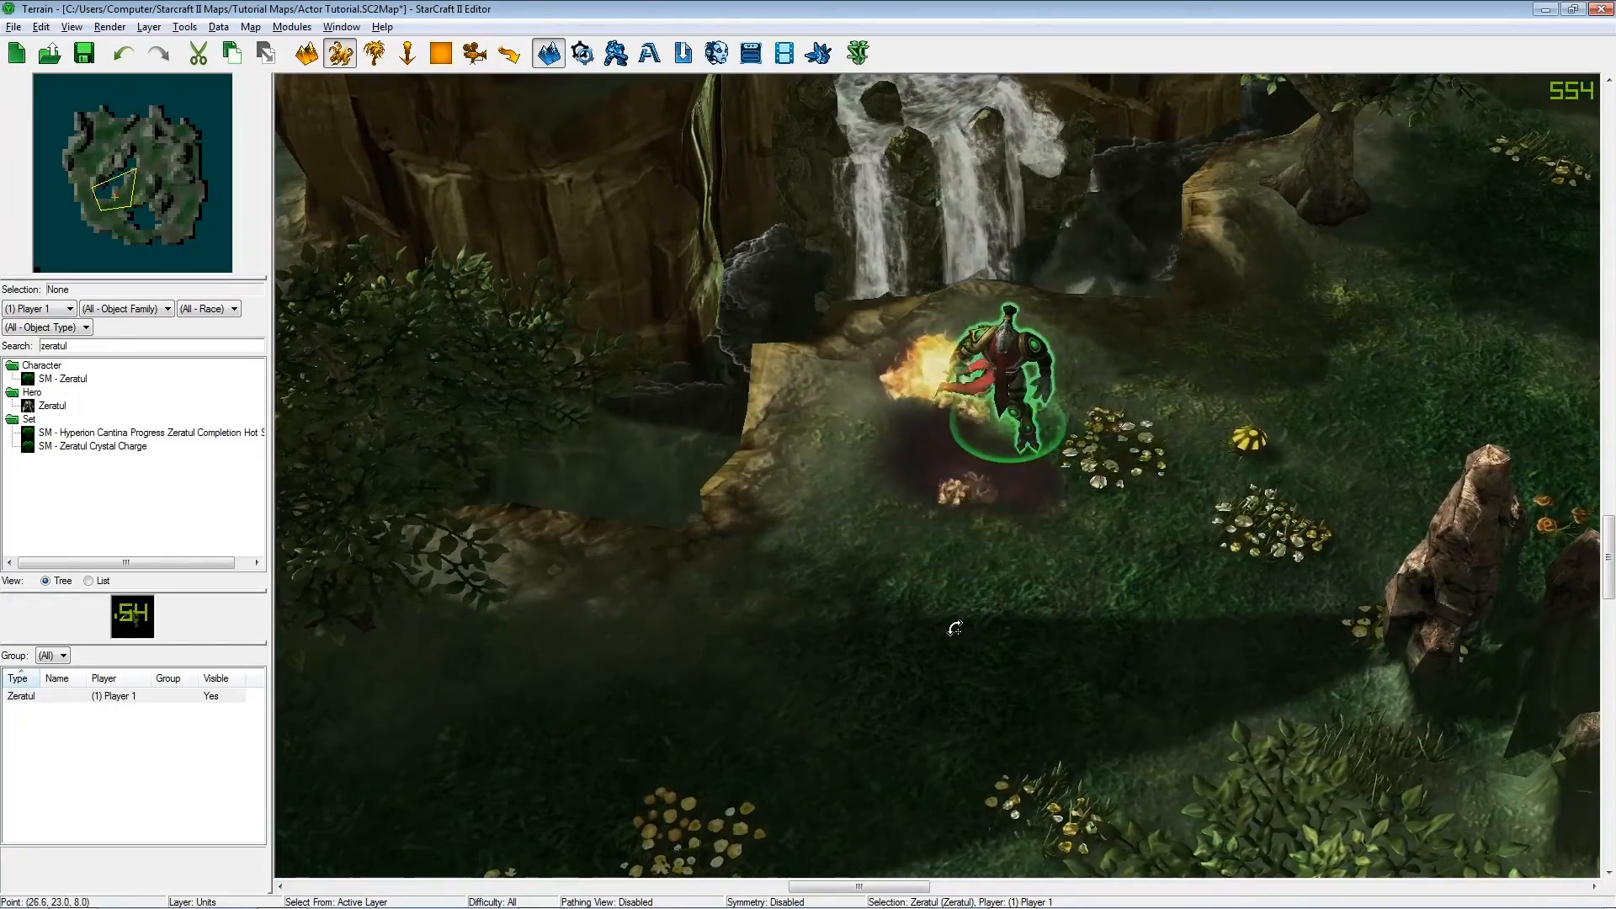
Add SOp Move By 4 as a second operation in the Fire actor's Host Site Operations.
key(F7)
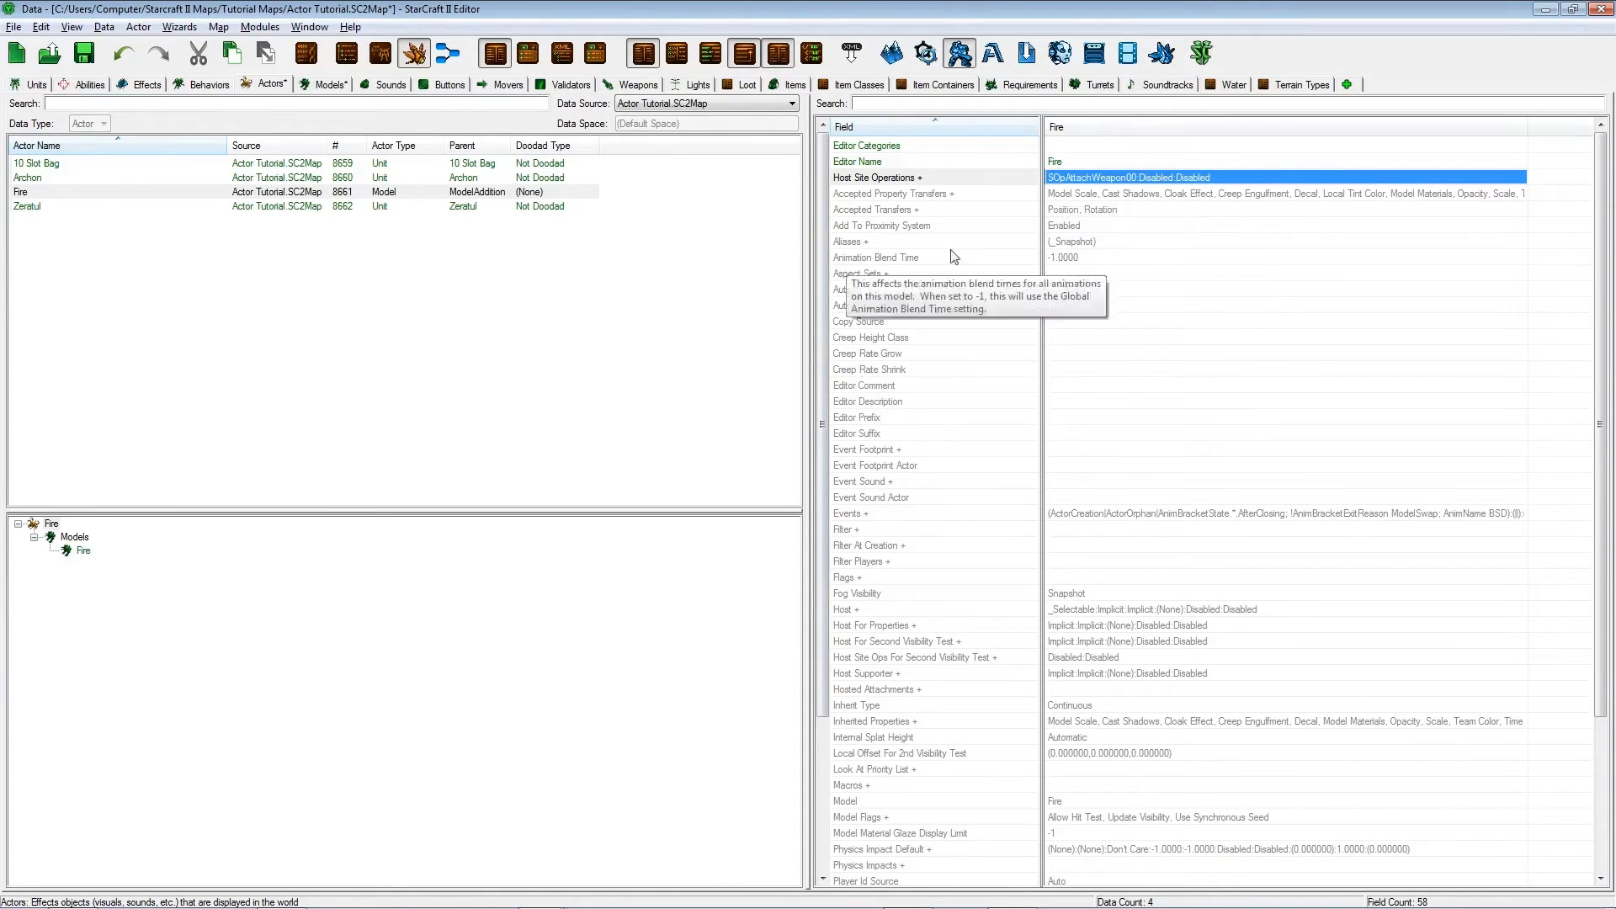
double_click(1177, 179)
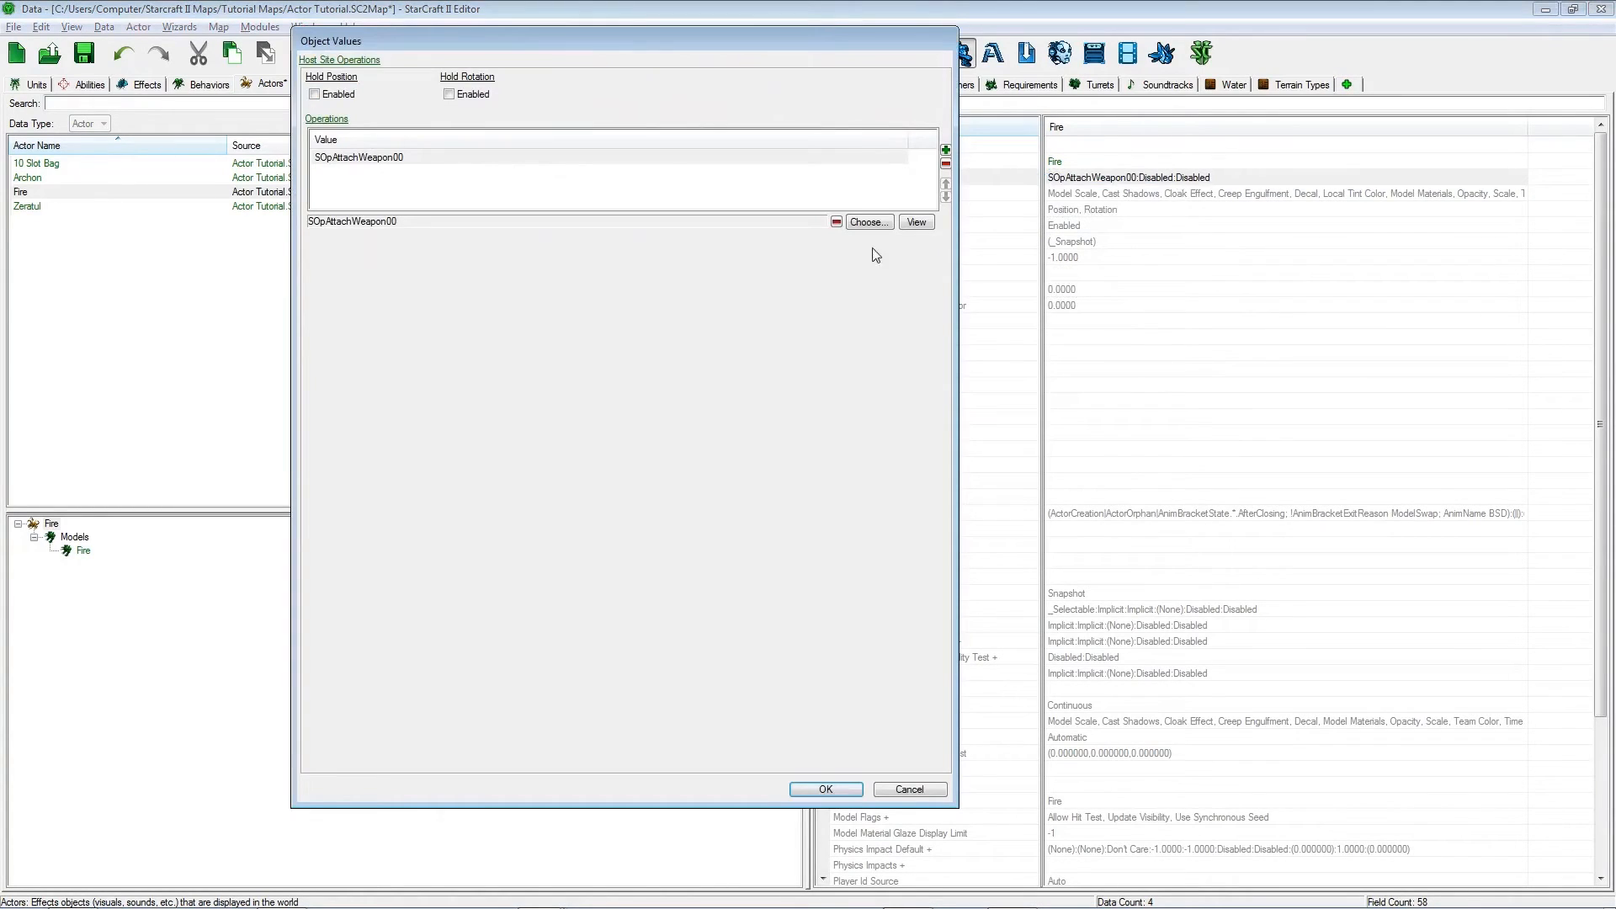
click(947, 151)
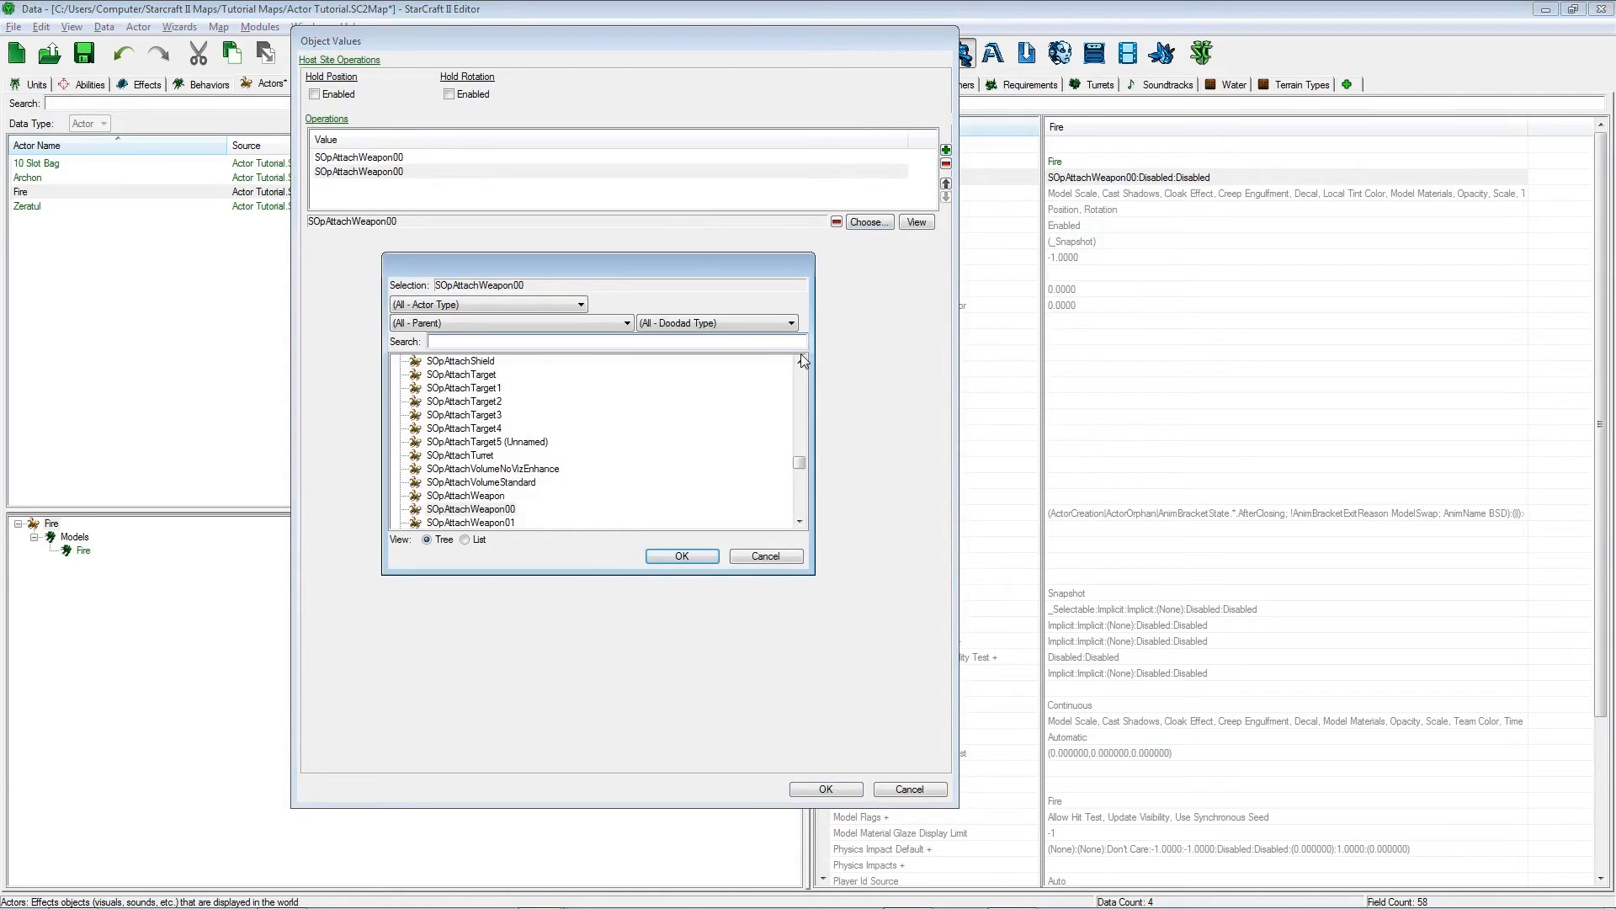
text(otat)
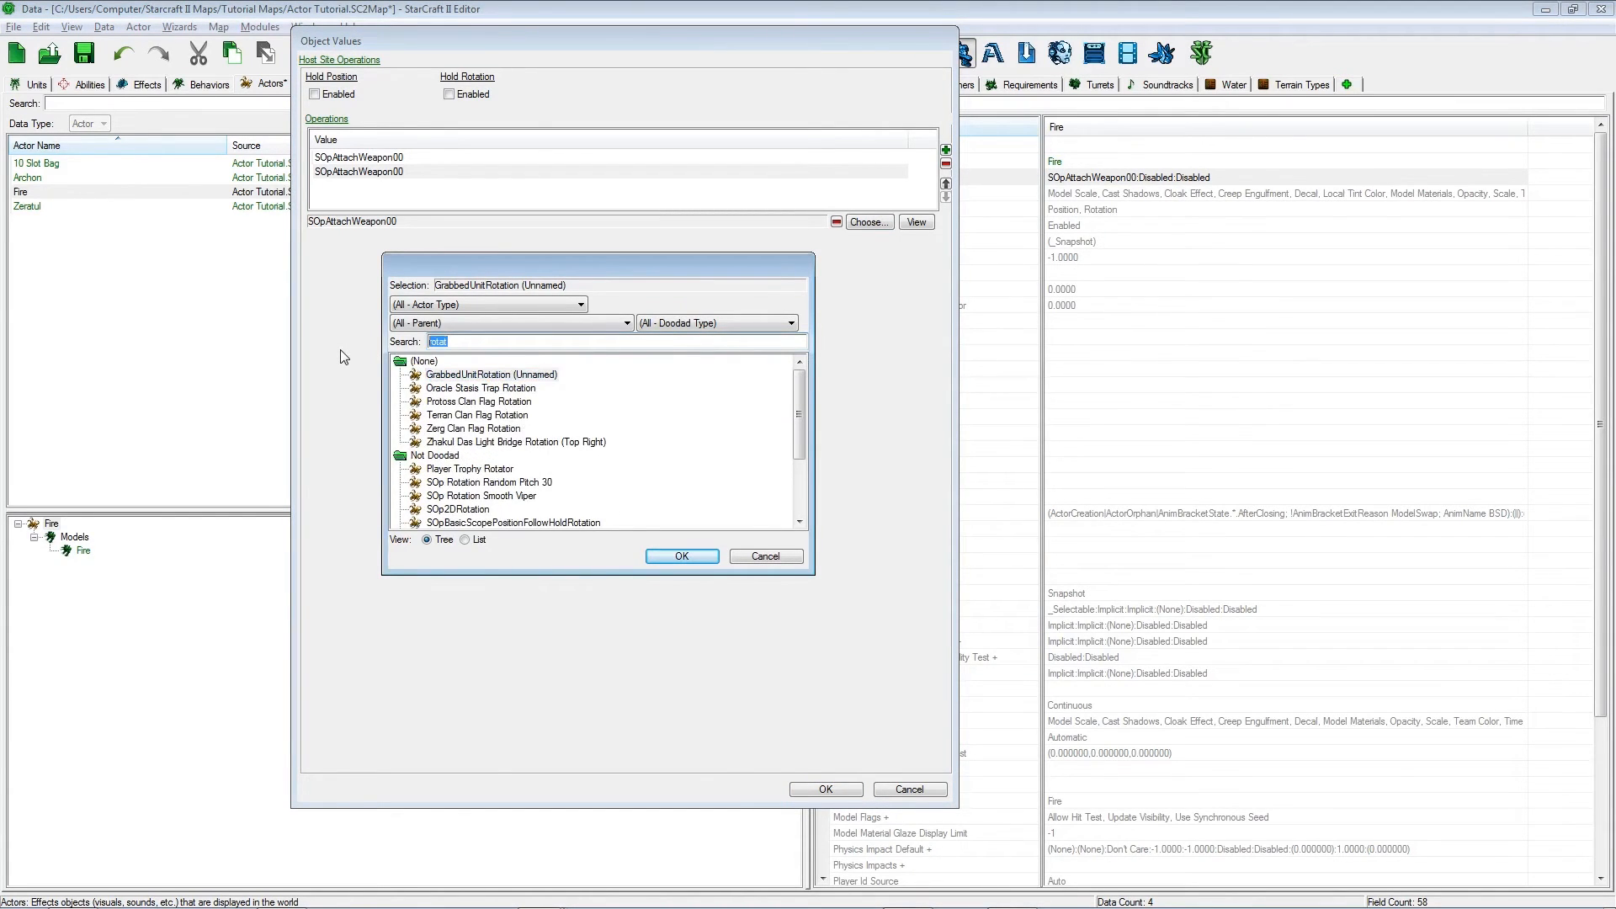
text(move)
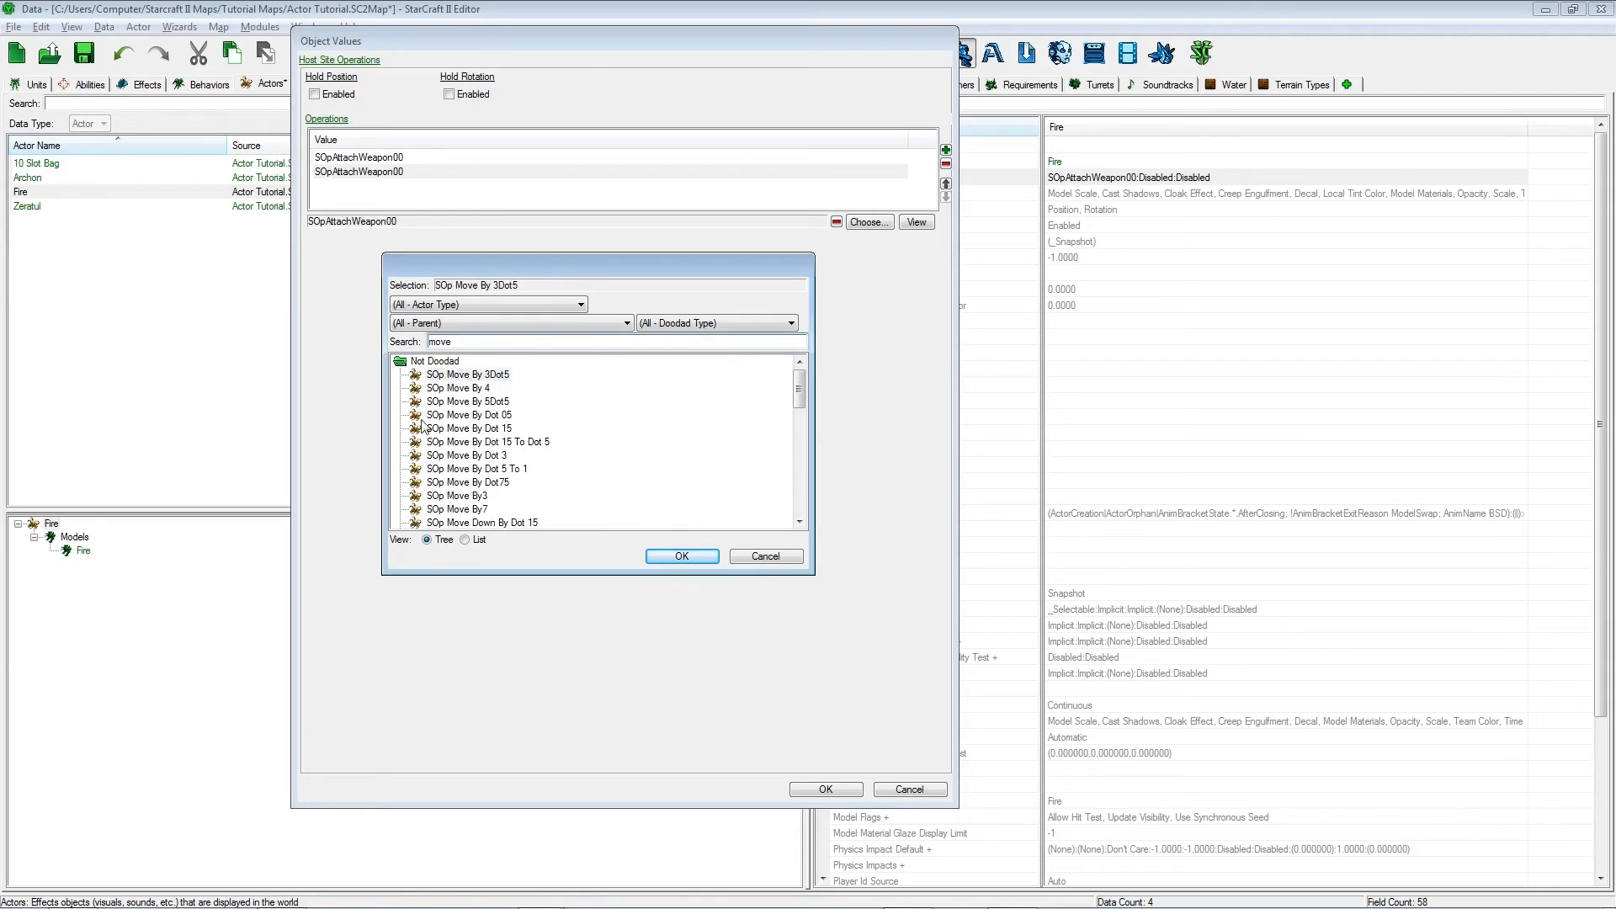
click(706, 557)
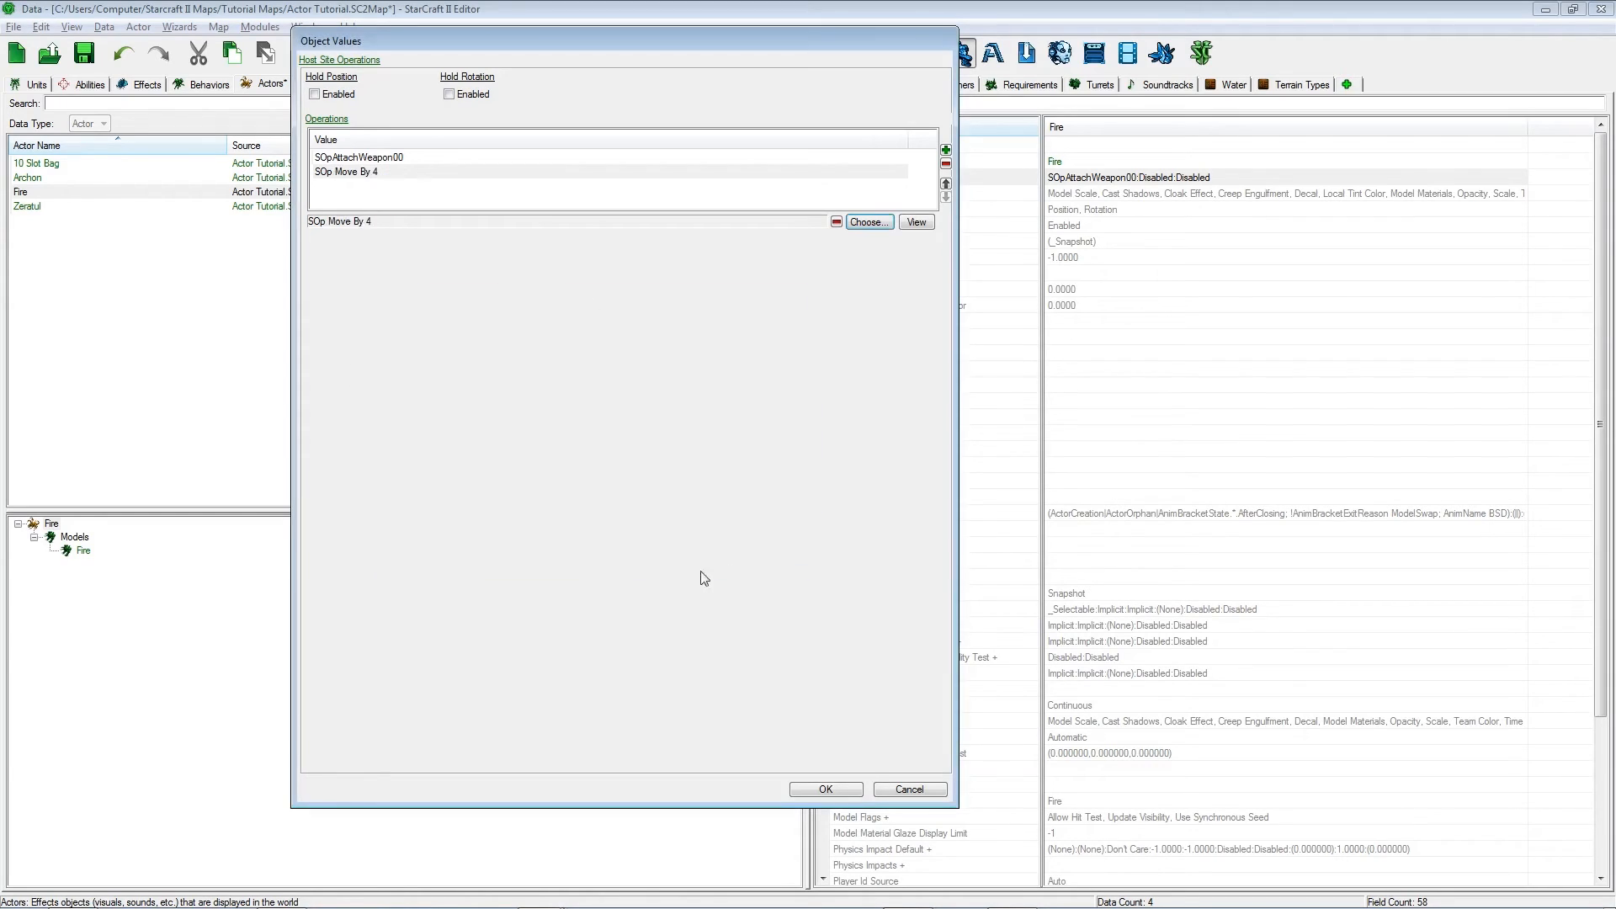
click(826, 790)
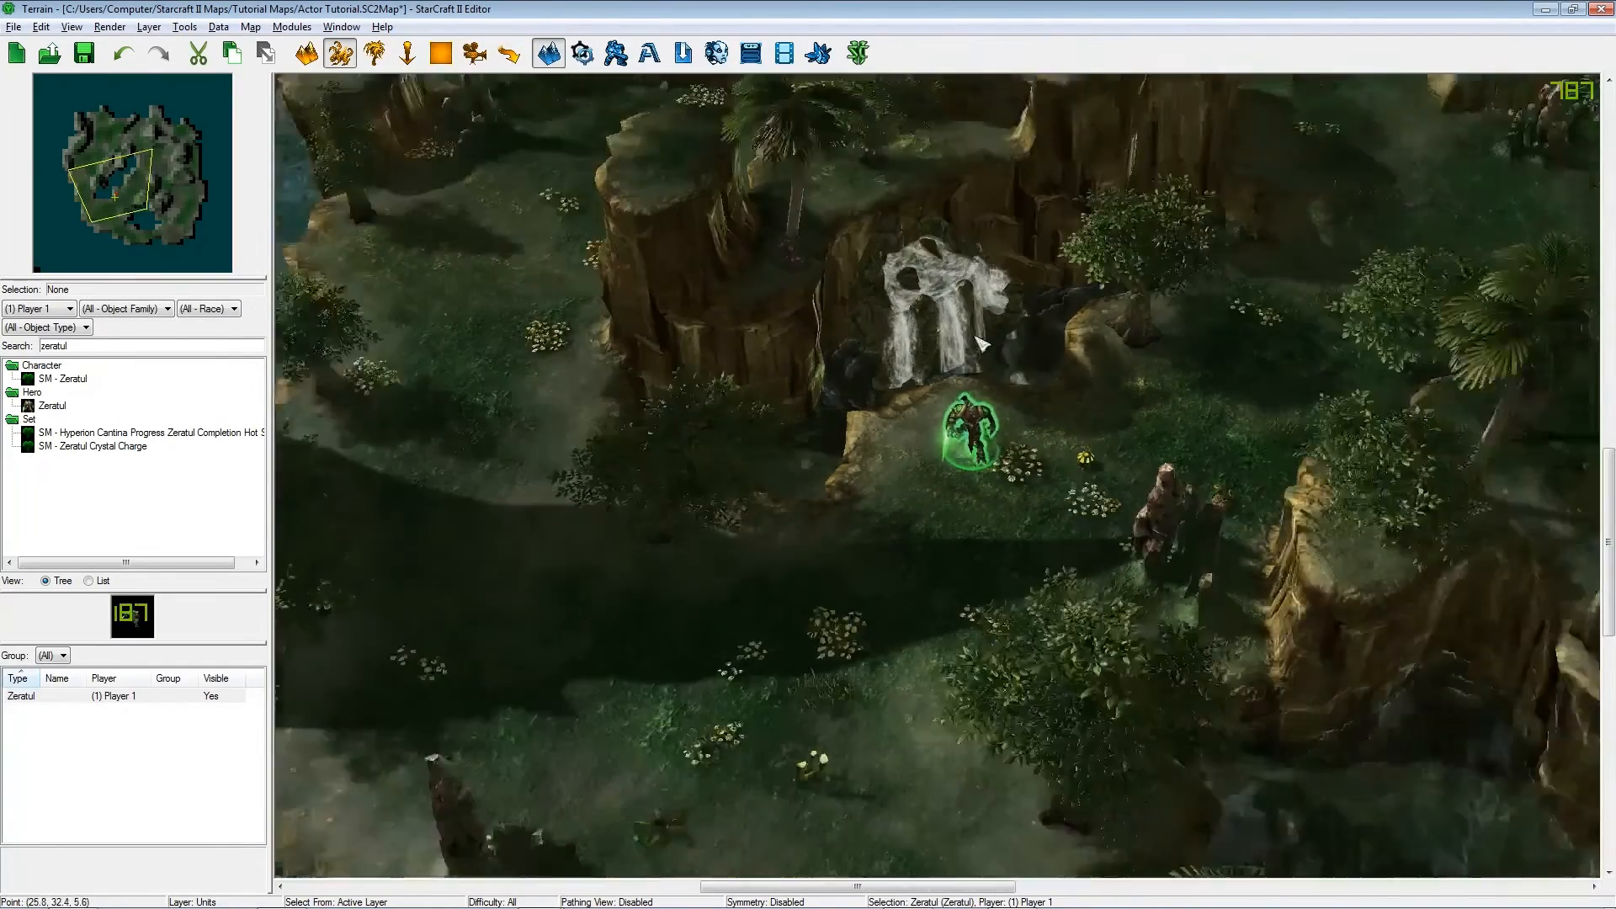
Examine the fire's offset from the Zeratul unit from several angles in the Terrain Editor.
scroll(982, 344, down, 8)
ctrl+right_drag(982, 345, 952, 463)
scroll(960, 563, up, 8)
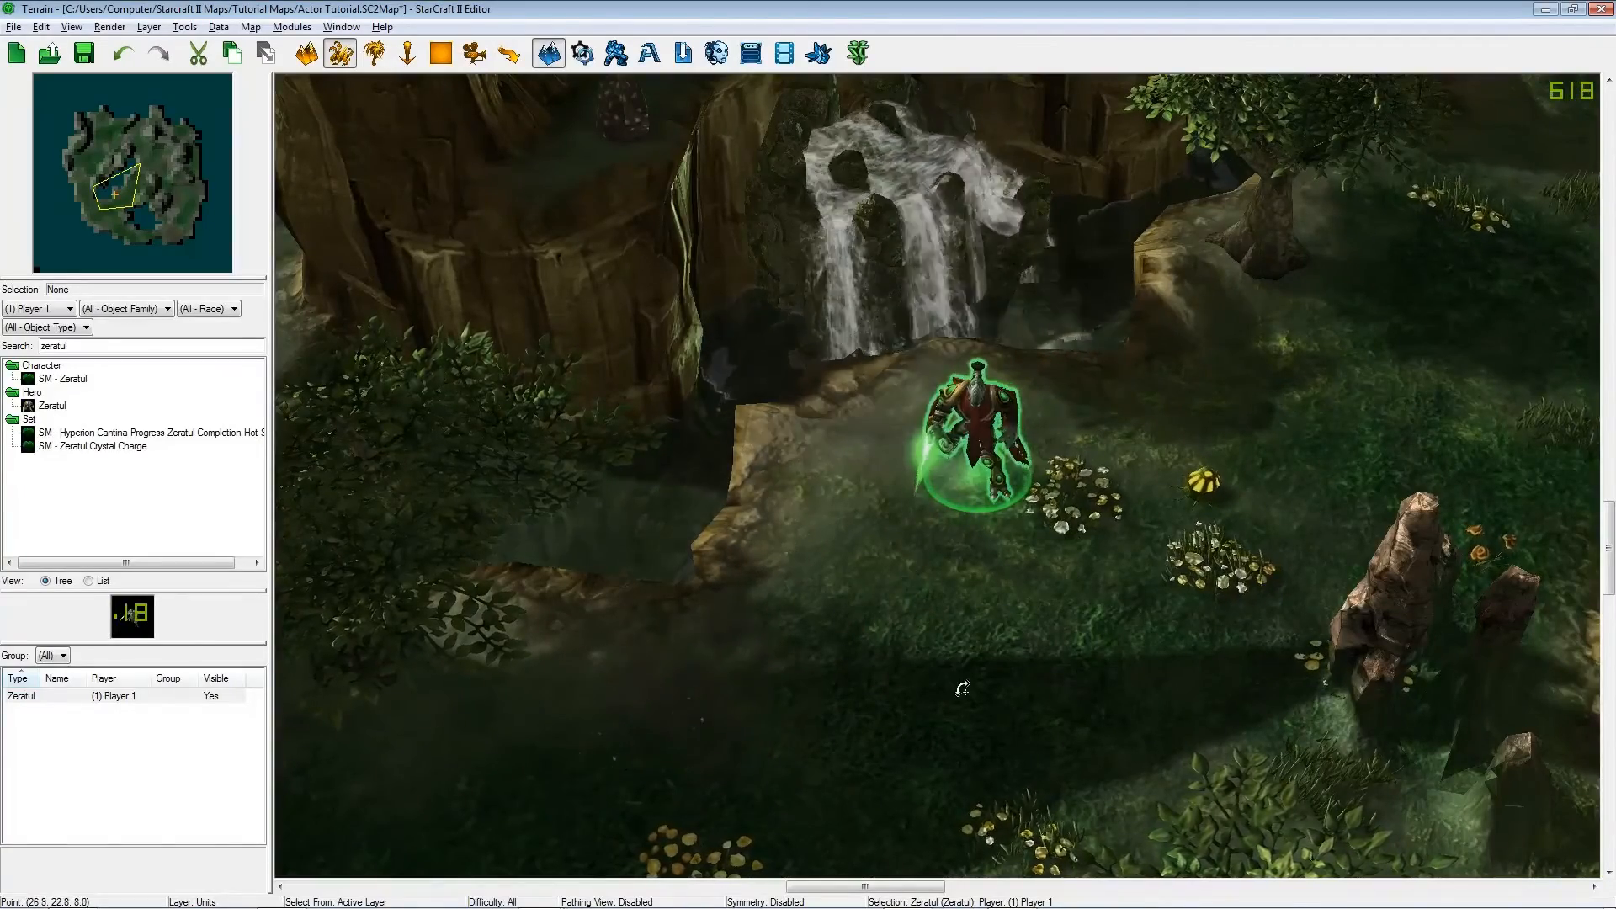
ctrl+right_drag(963, 689, 892, 493)
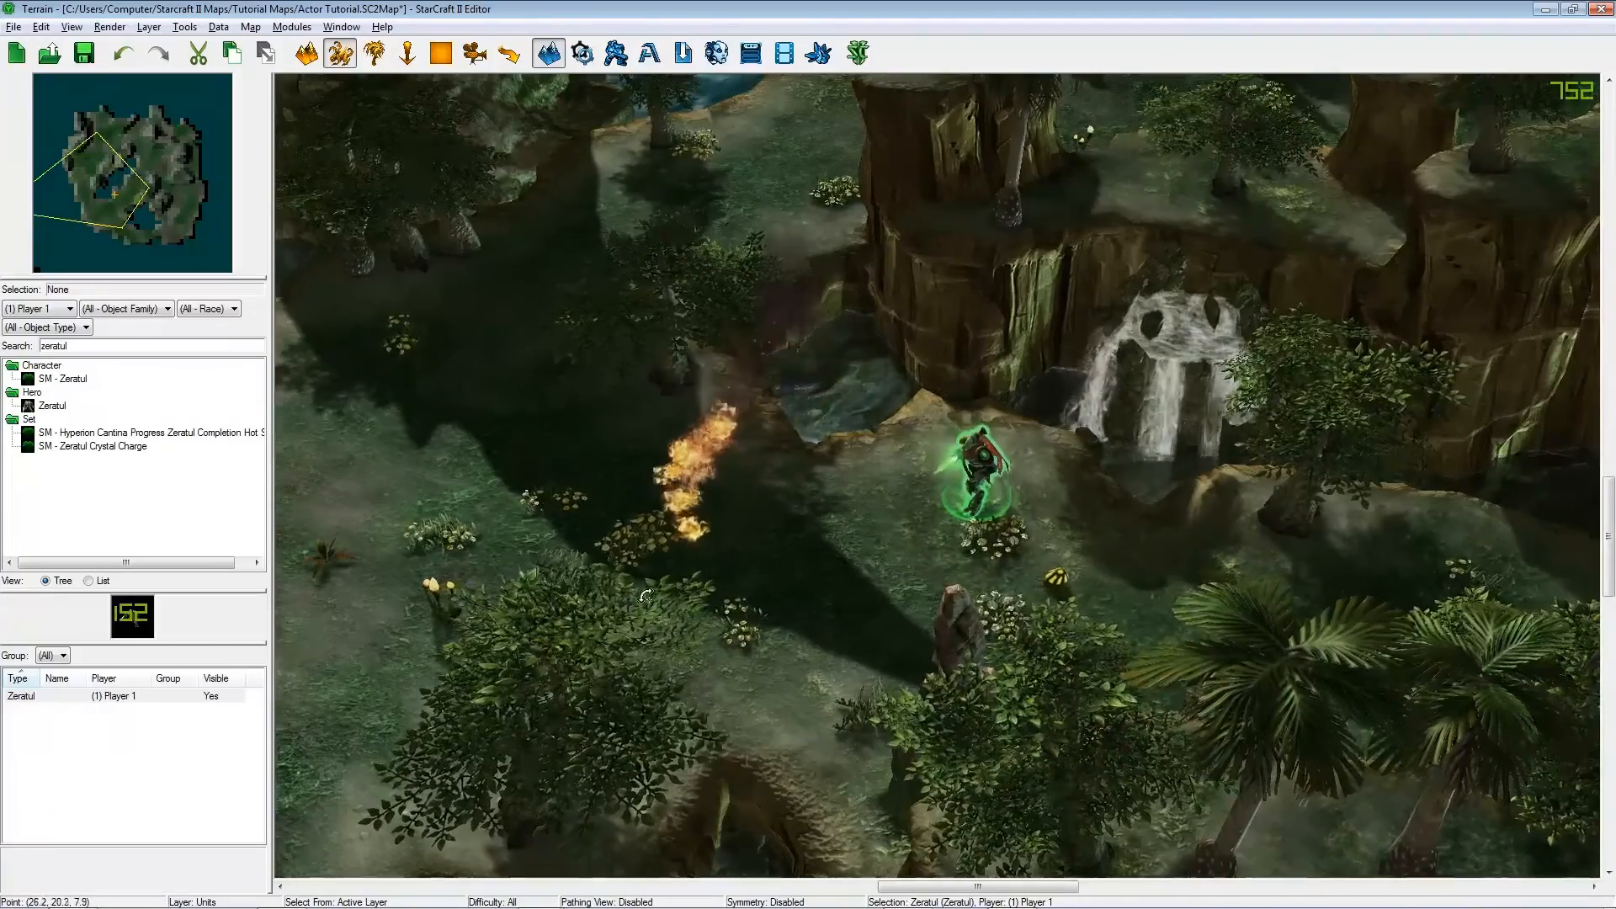
ctrl+right_drag(646, 596, 960, 601)
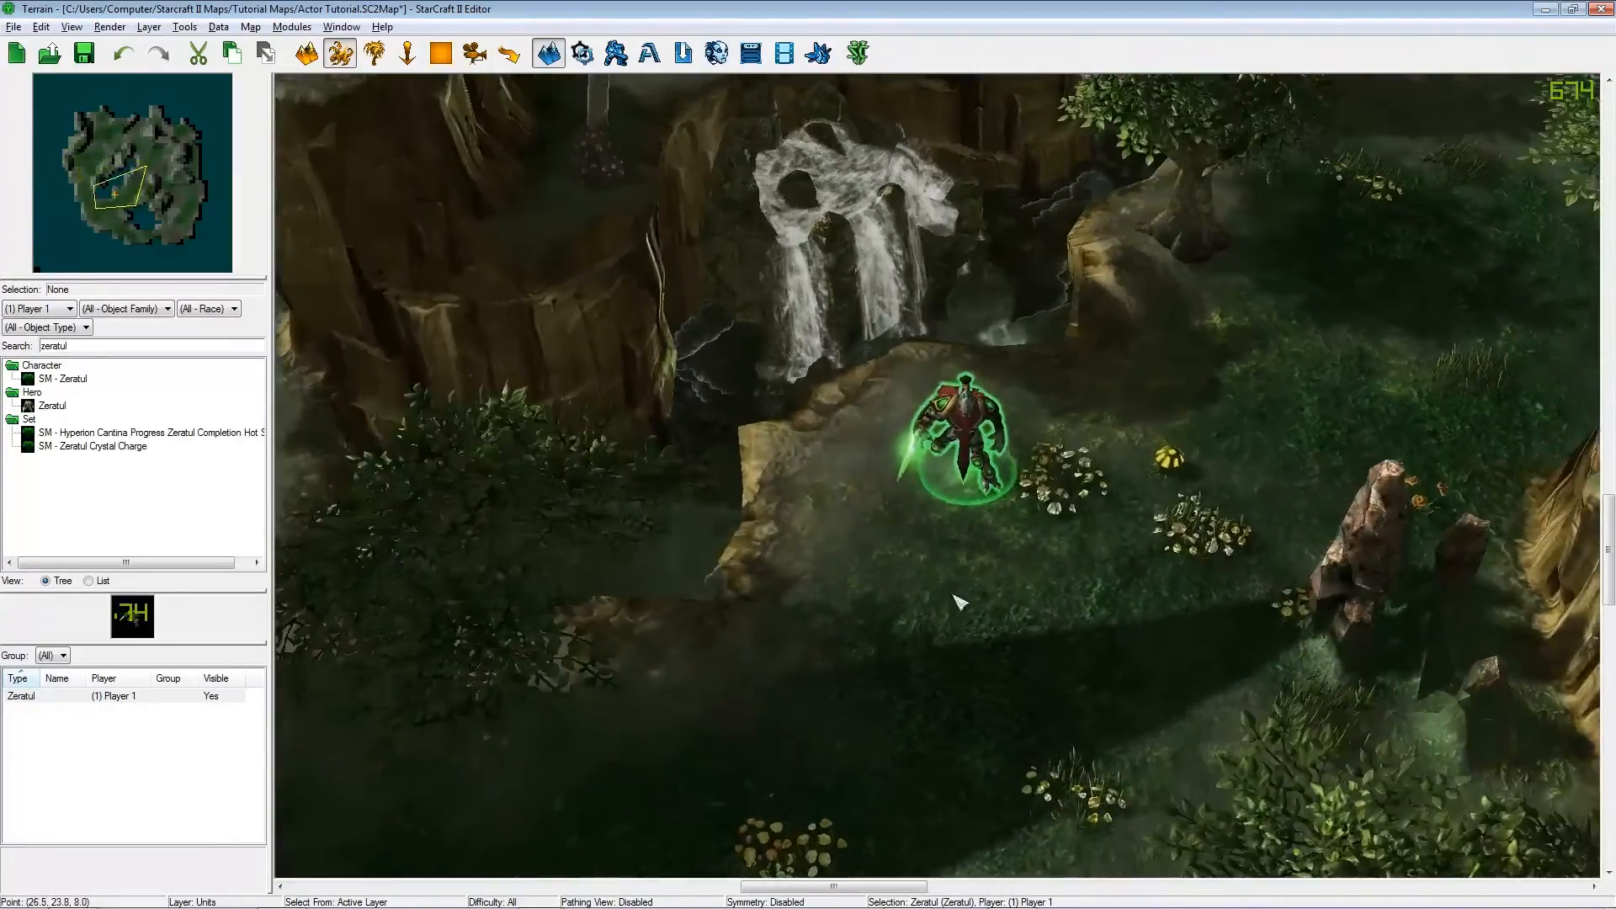
Remove the SOp Move By 4 operation from the Fire actor's Host Site Operations.
key(F7)
key(Return)
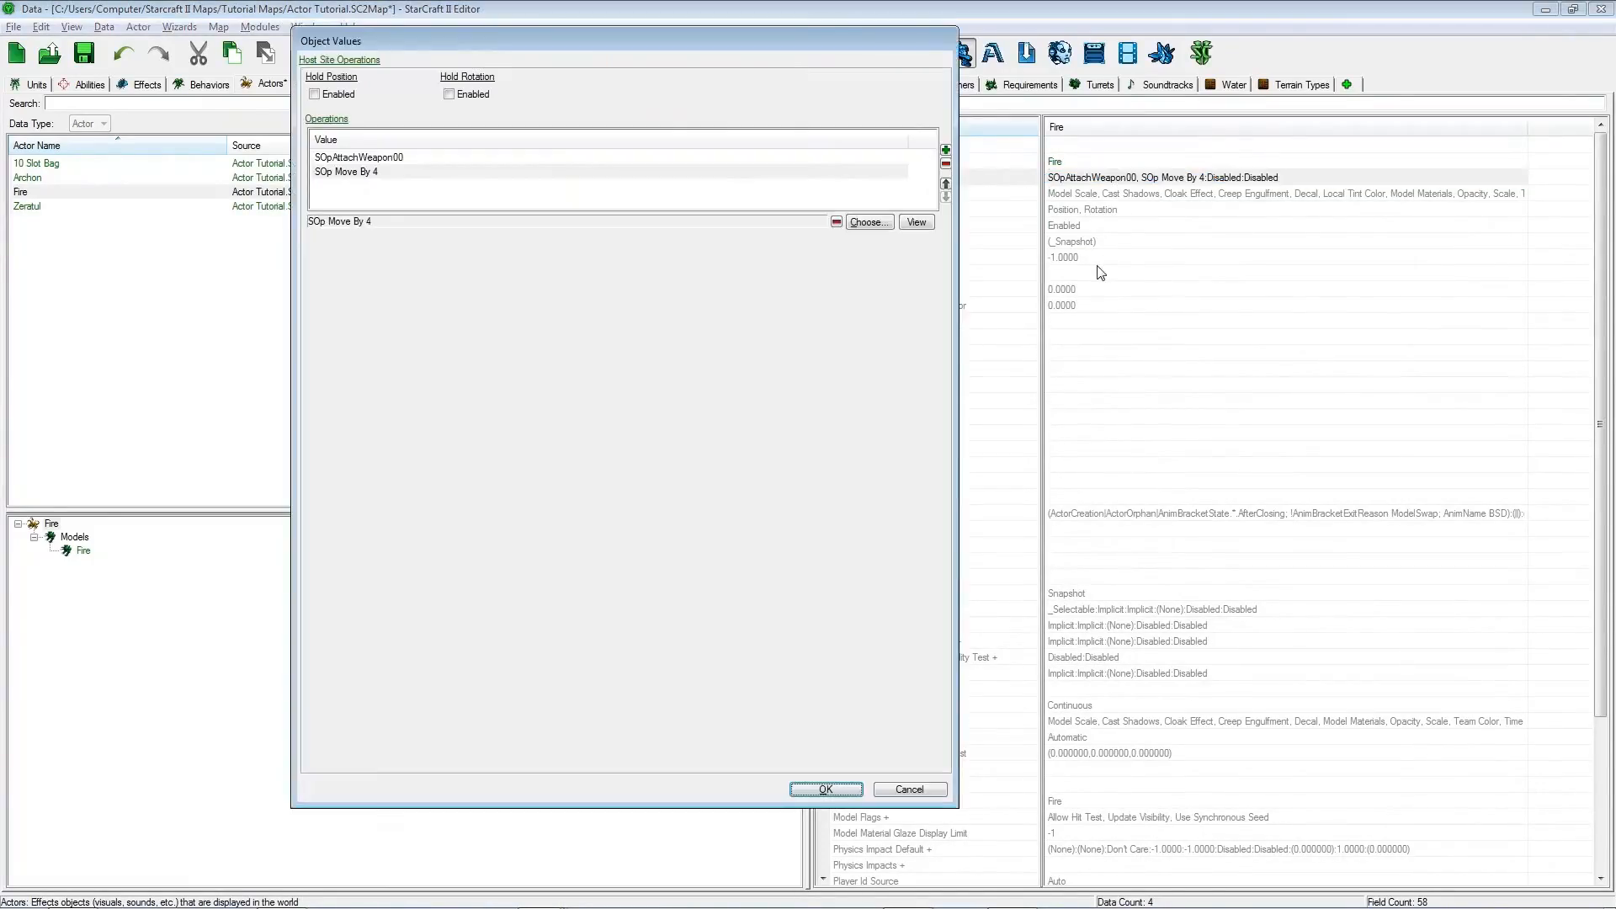
click(946, 163)
click(825, 791)
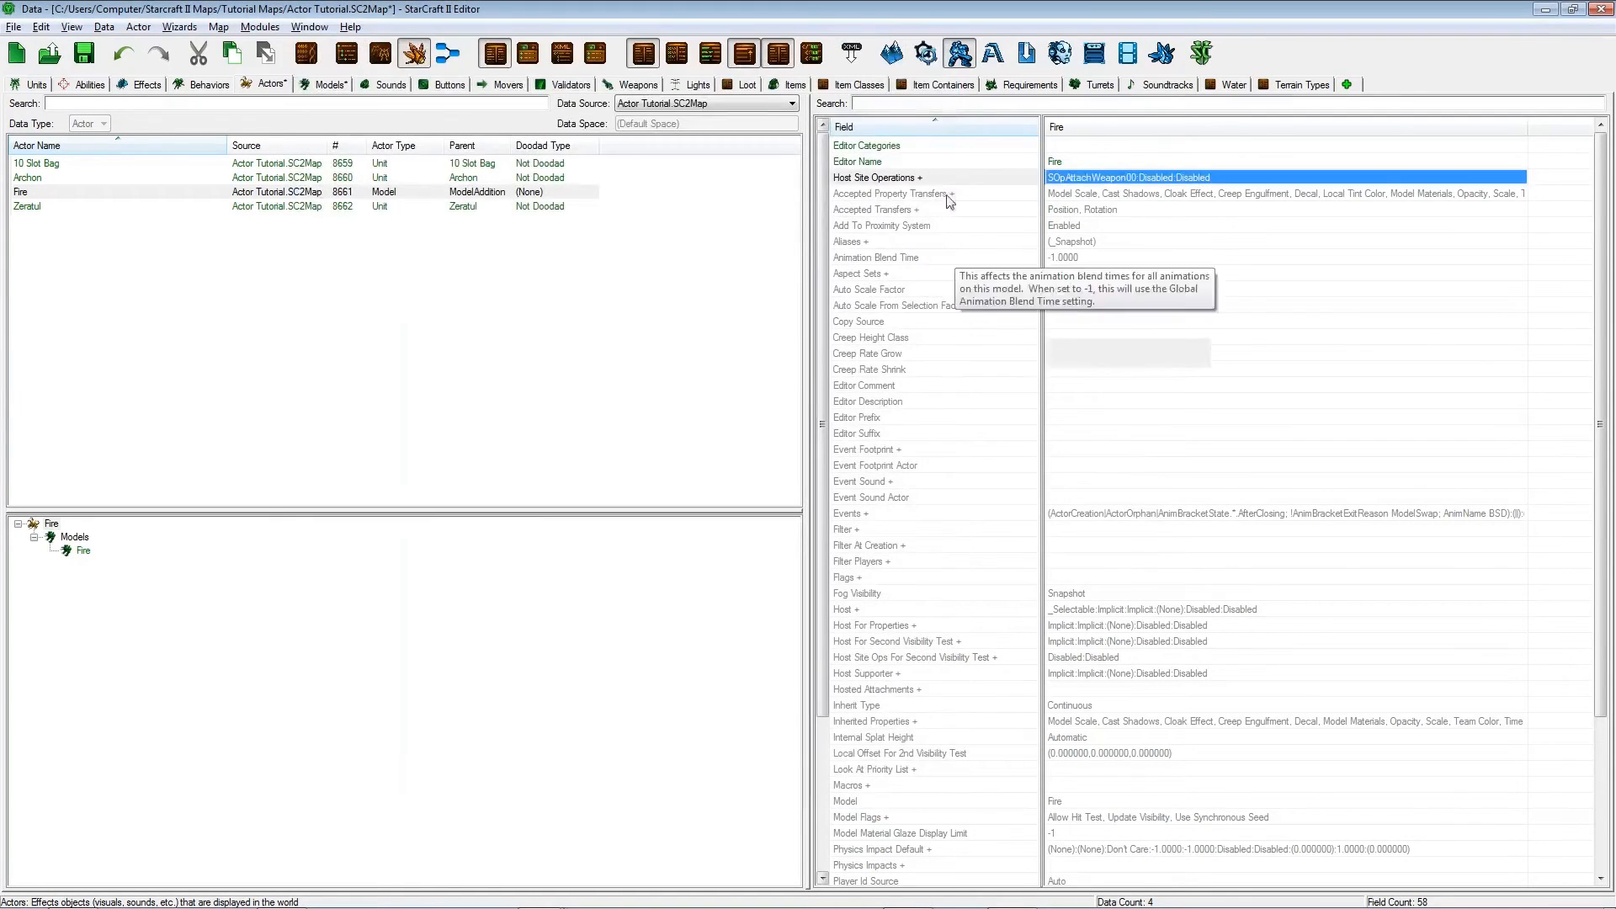
Move the Zeratul unit onto the grass away from the waterfall to check its fire, and delete the unit.
click(893, 54)
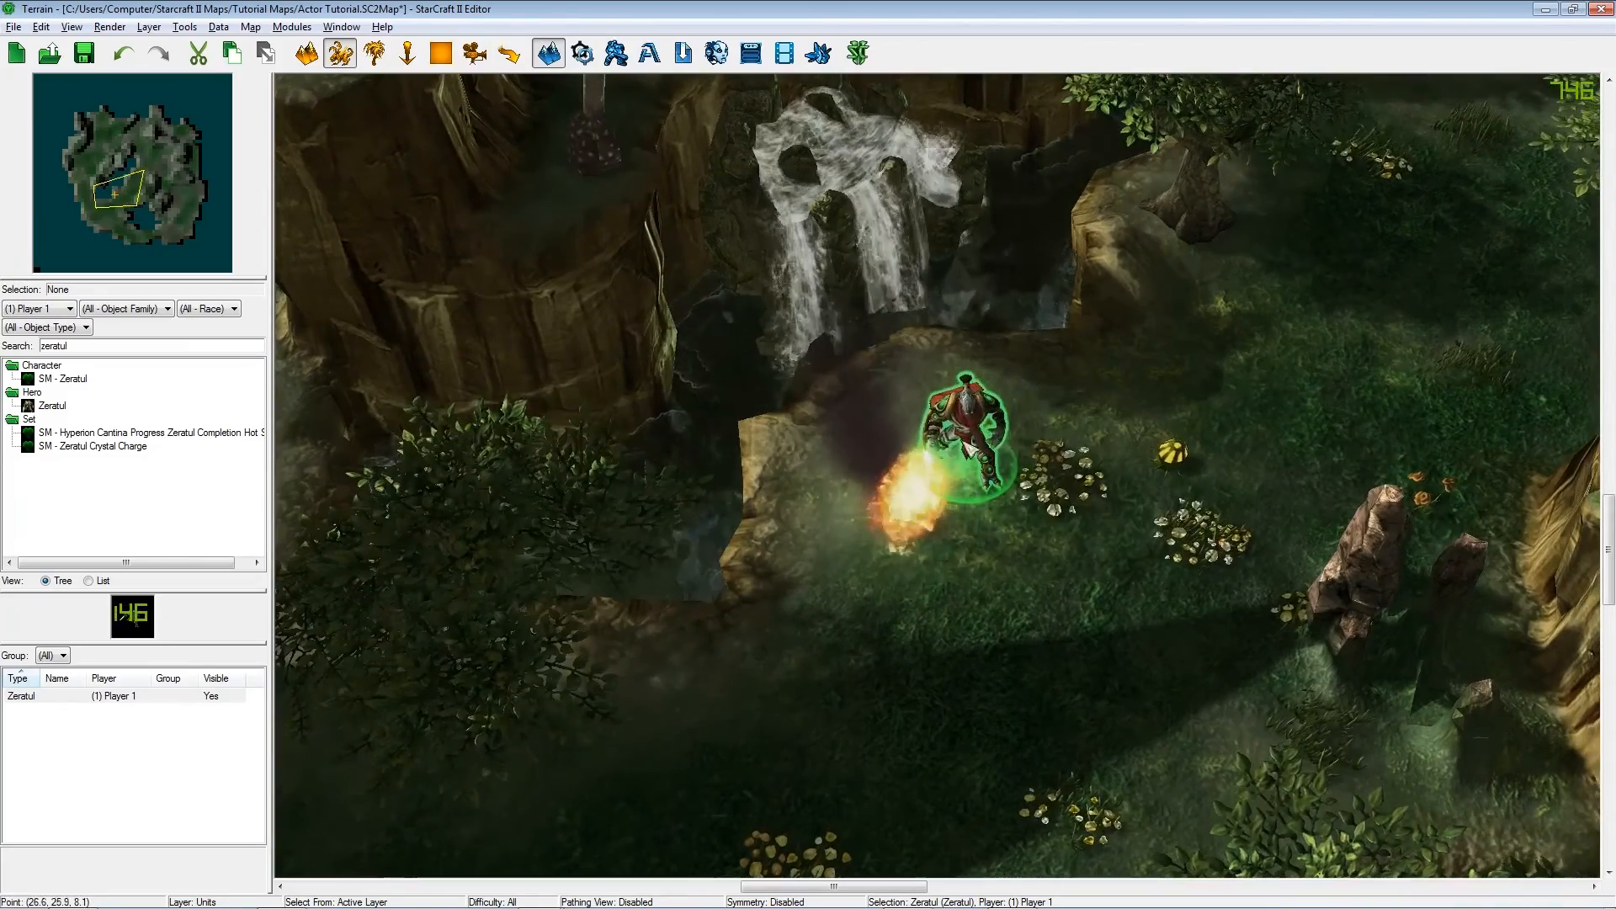
drag(968, 429, 1246, 379)
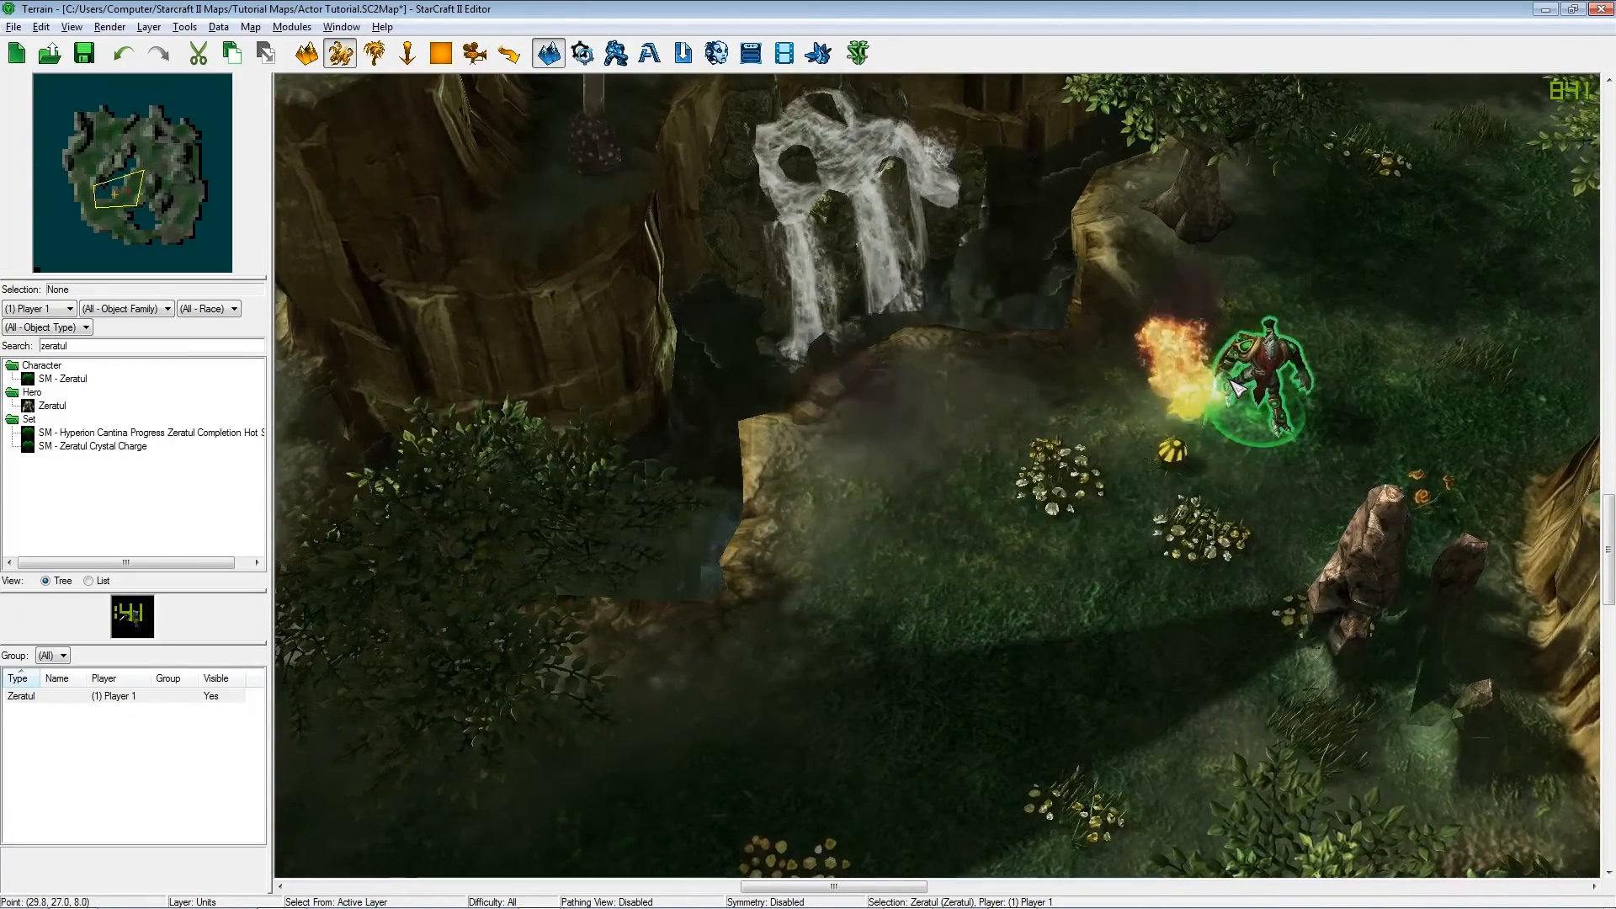
key(Delete)
List the models from all data sources in the Data Editor, search for nexus and select the Nexus model.
click(616, 54)
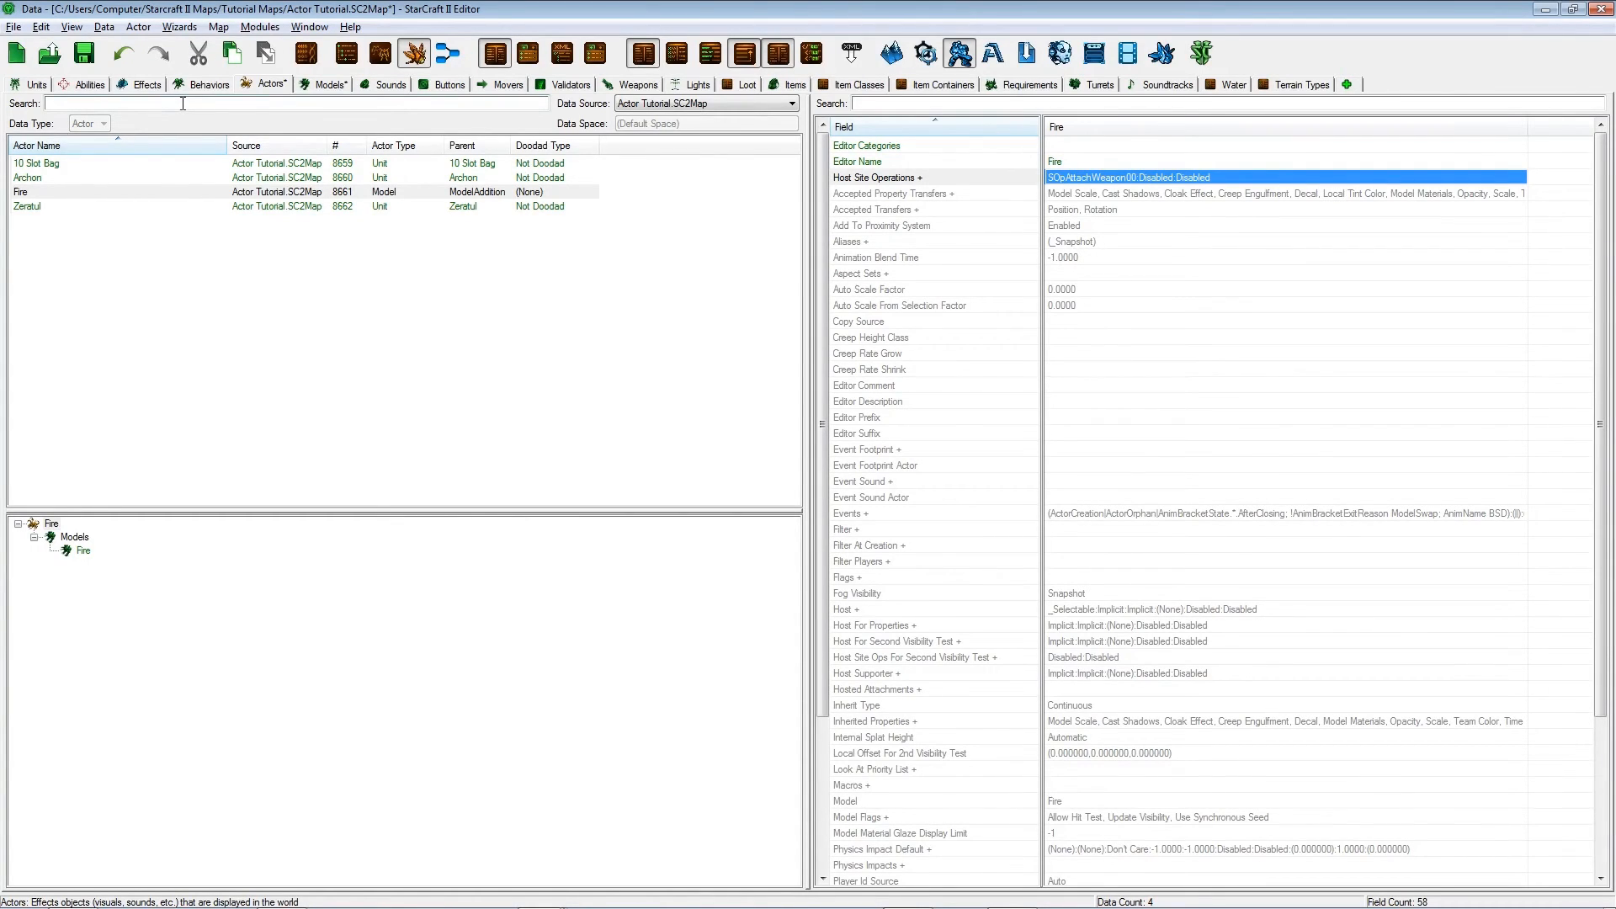
click(329, 85)
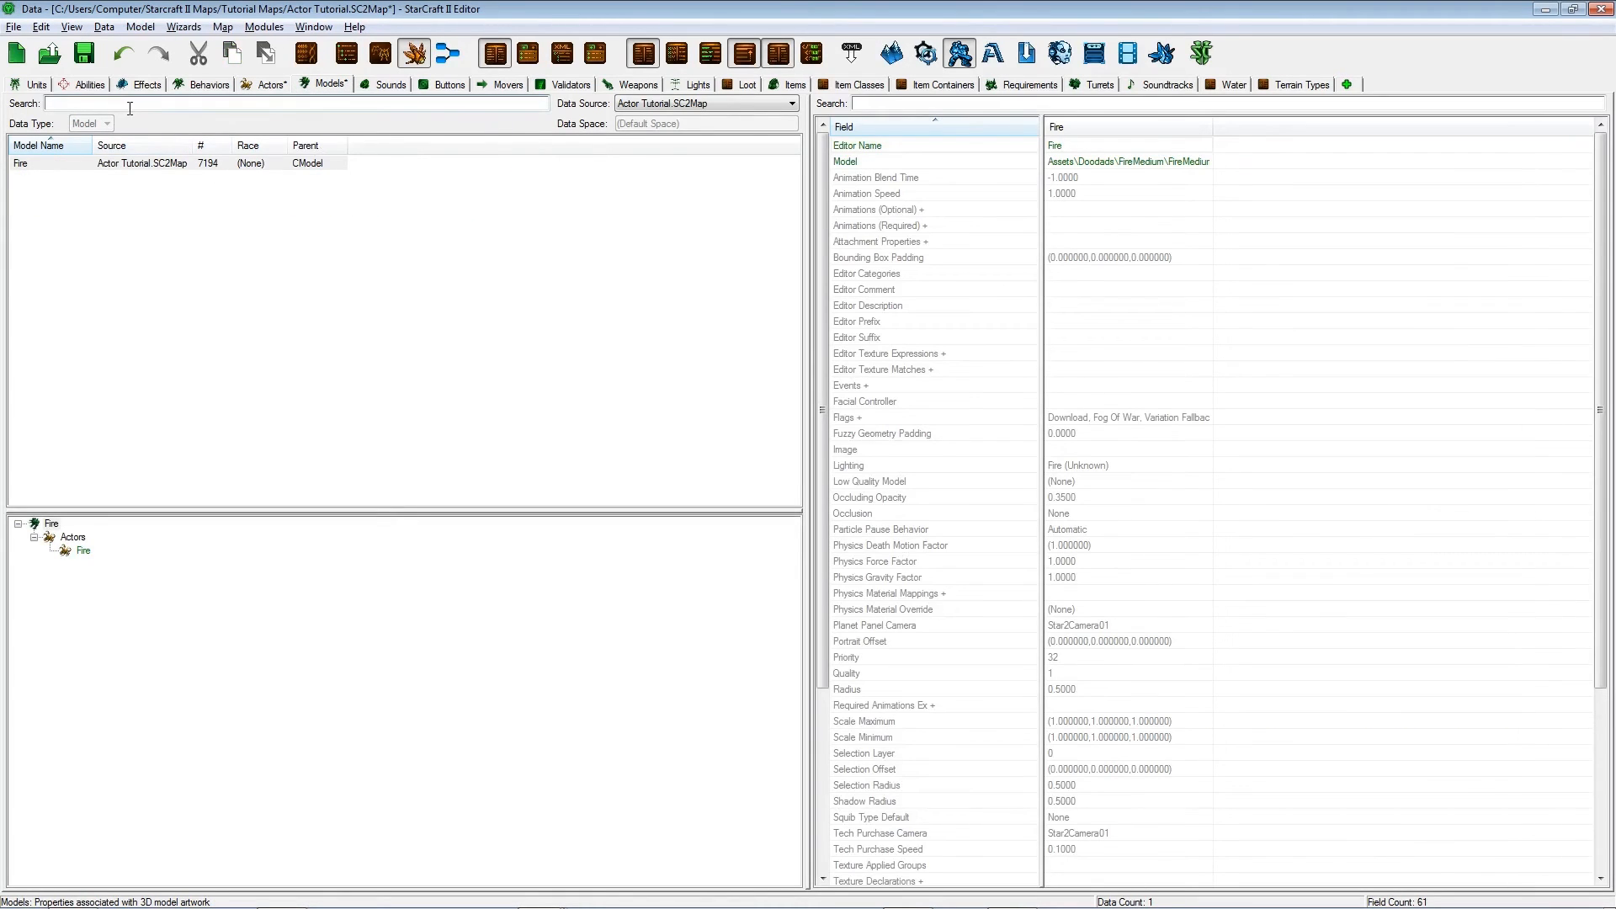
click(661, 106)
click(659, 119)
click(53, 162)
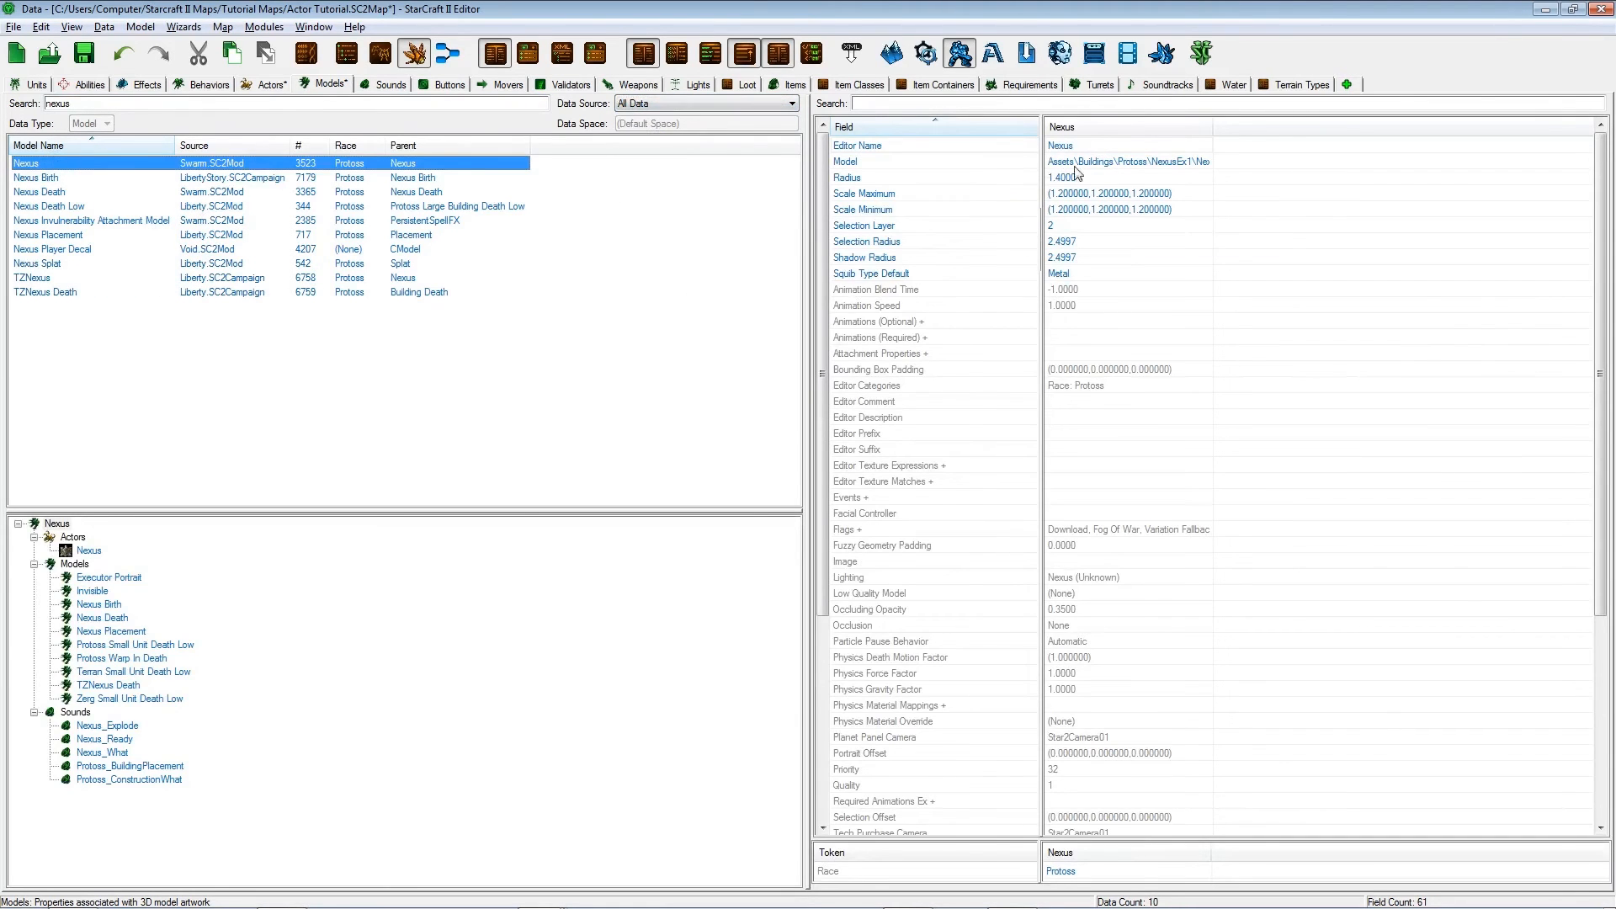
Find the Nexus_Taldarim.m3 file in the archive by searching for nexus and assign it as the Nexus model's file.
double_click(1111, 163)
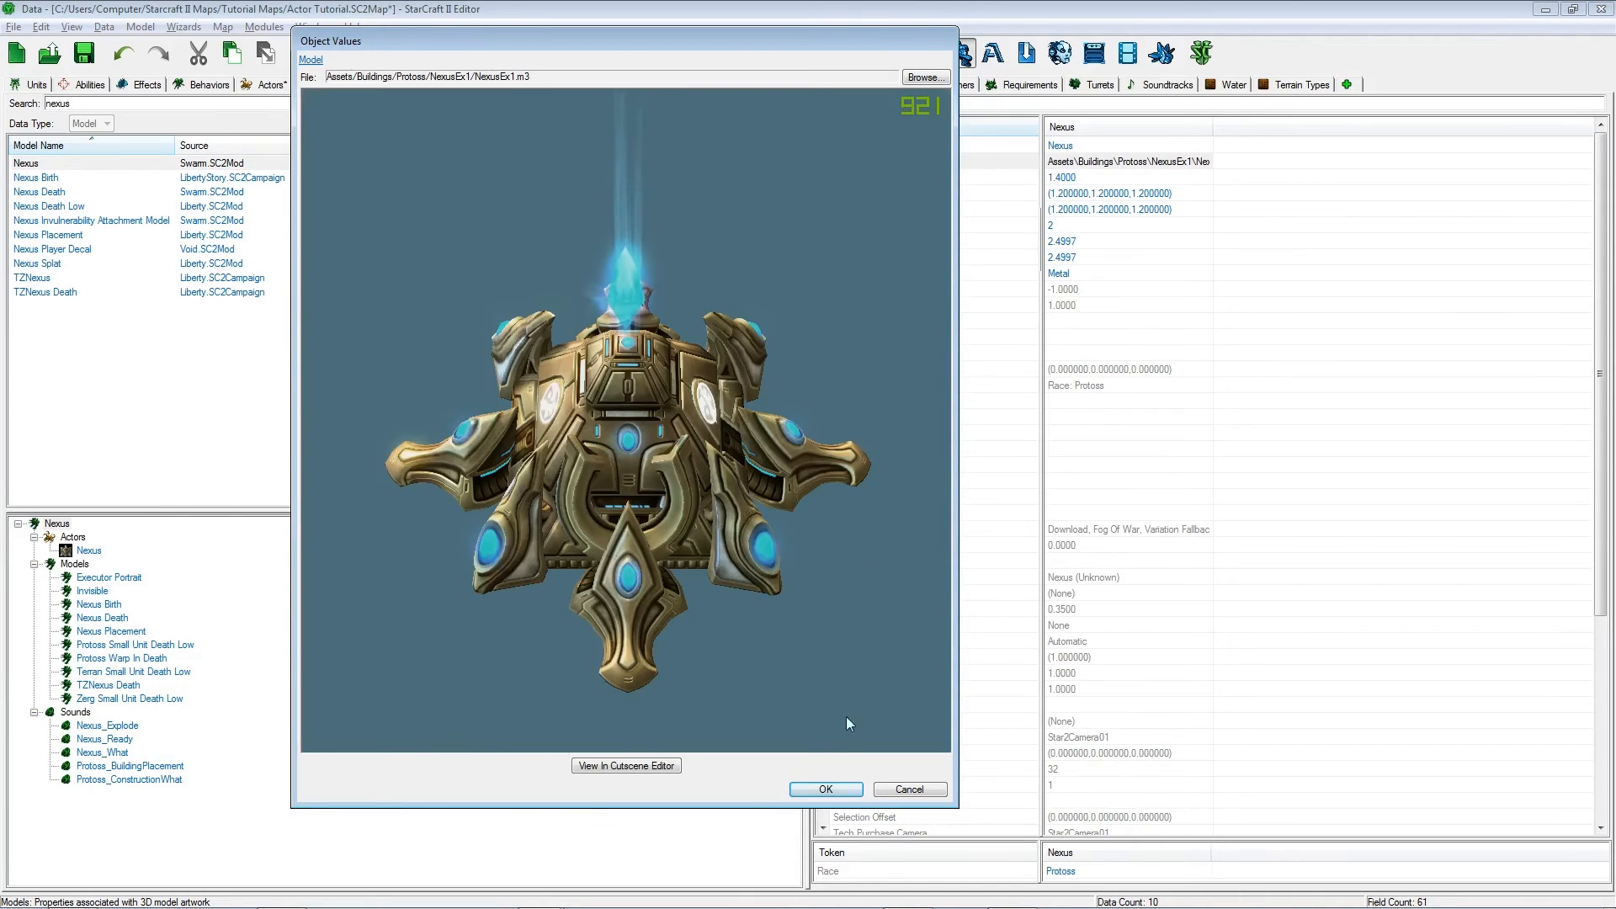
click(925, 76)
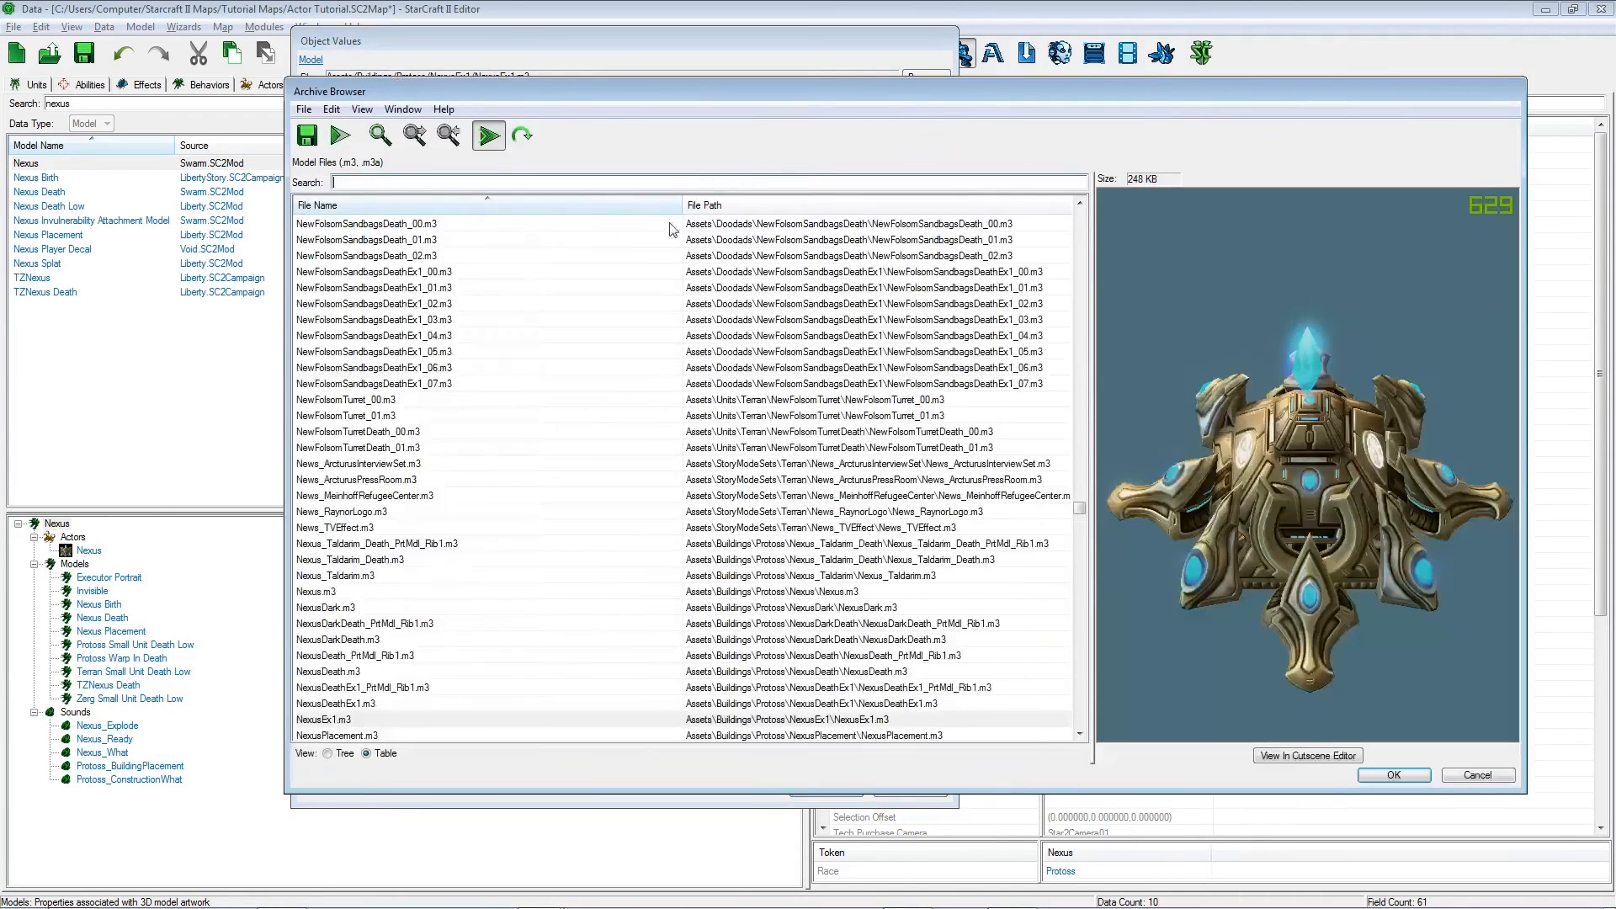
click(575, 183)
text(nexus)
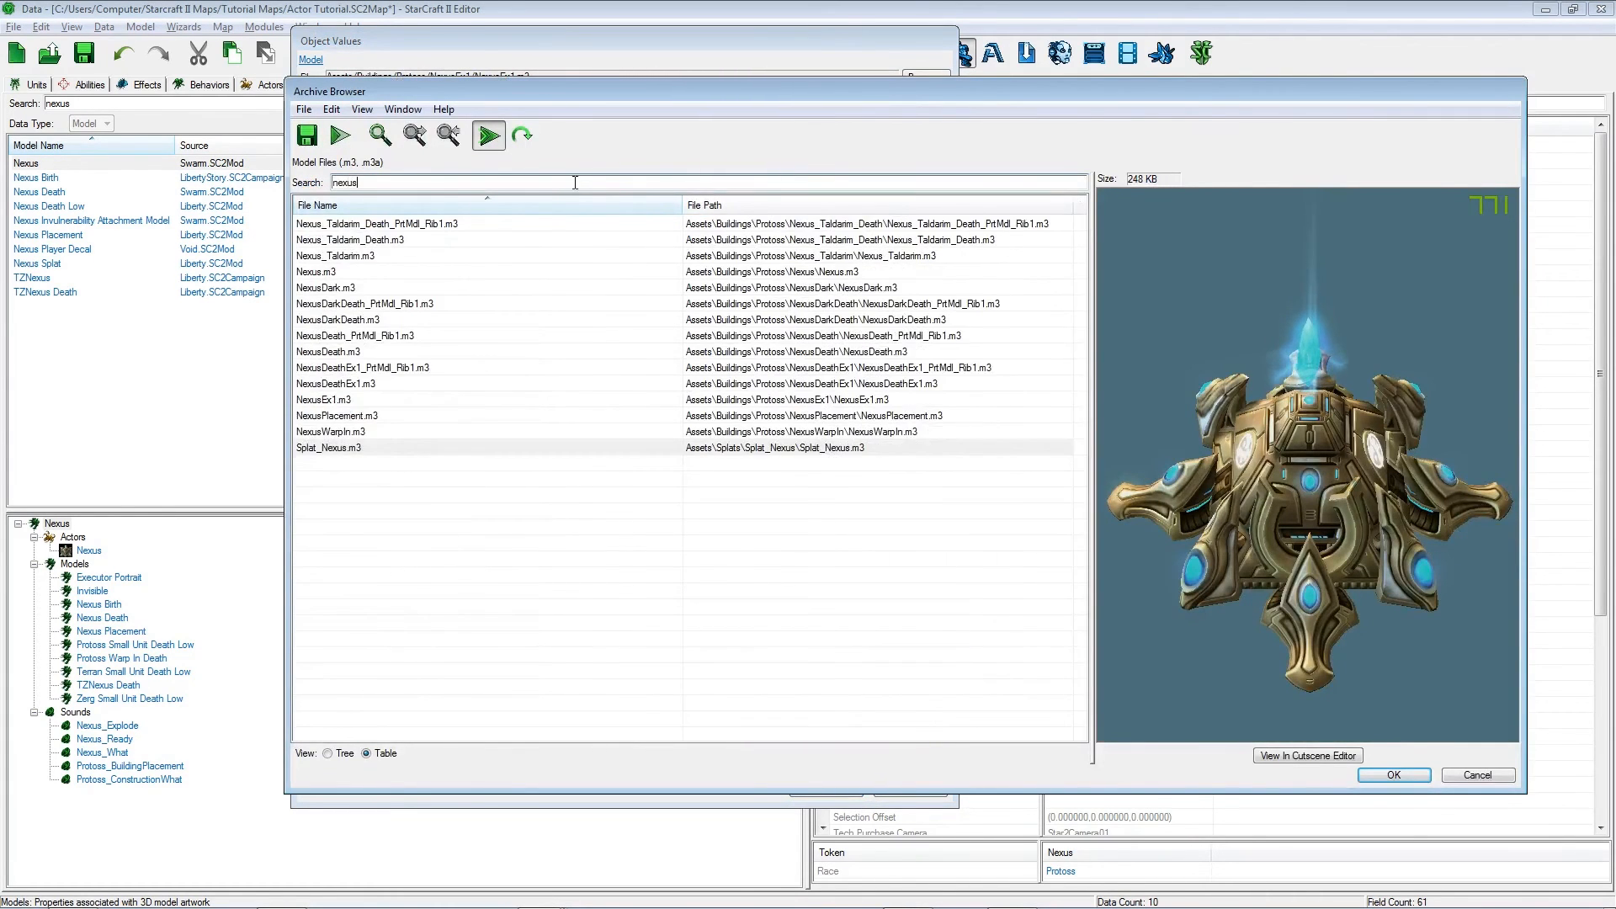
click(363, 257)
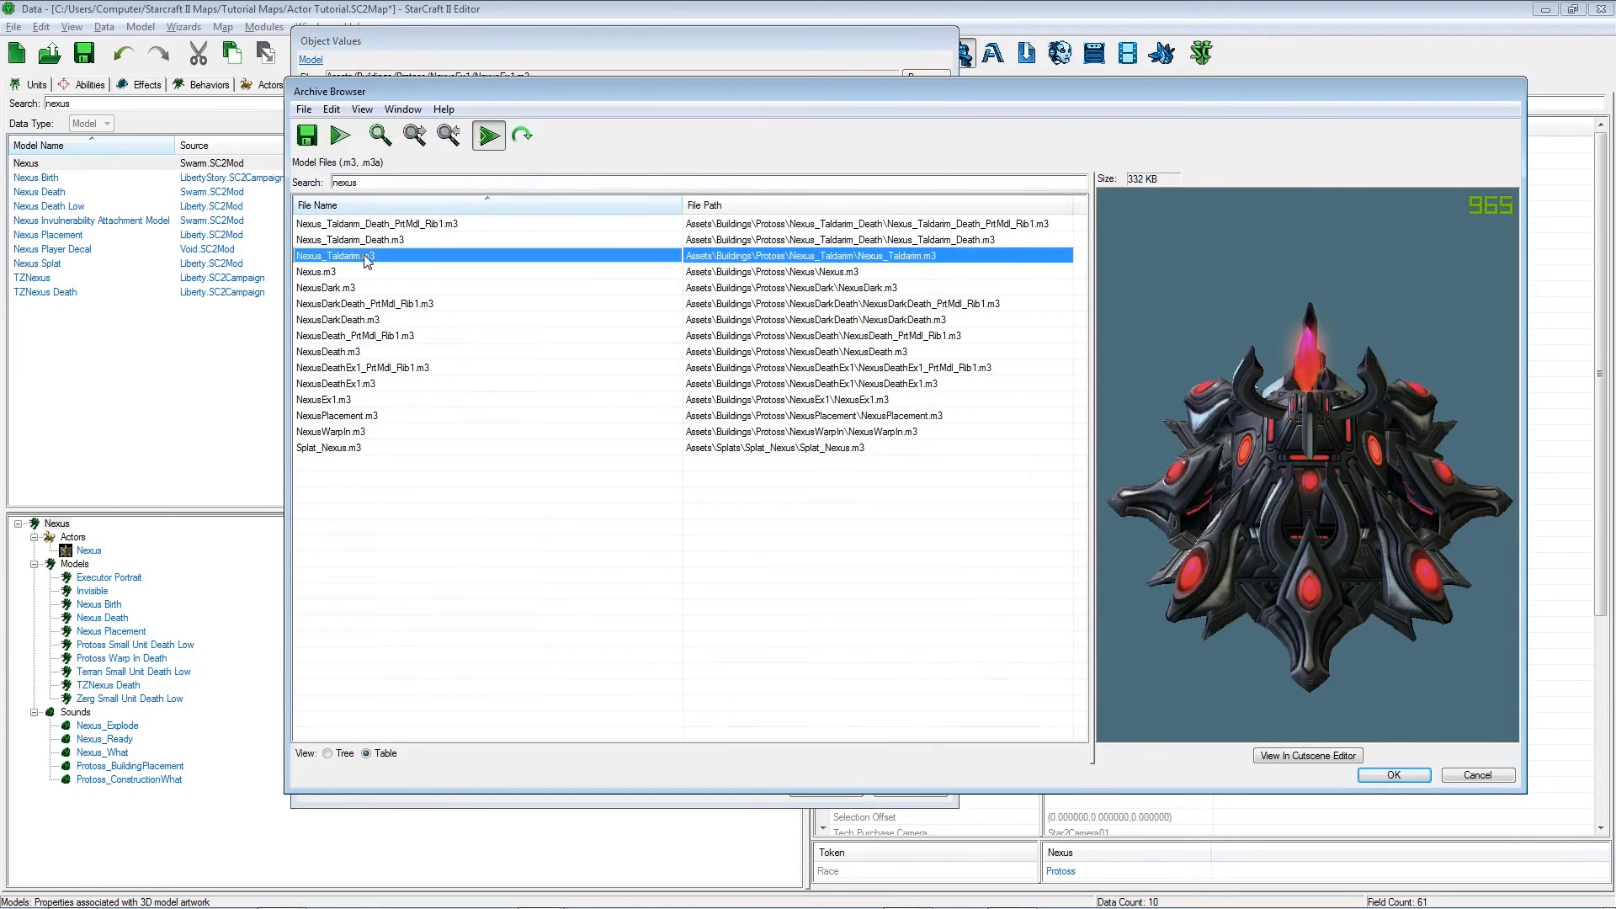
click(1394, 776)
click(826, 790)
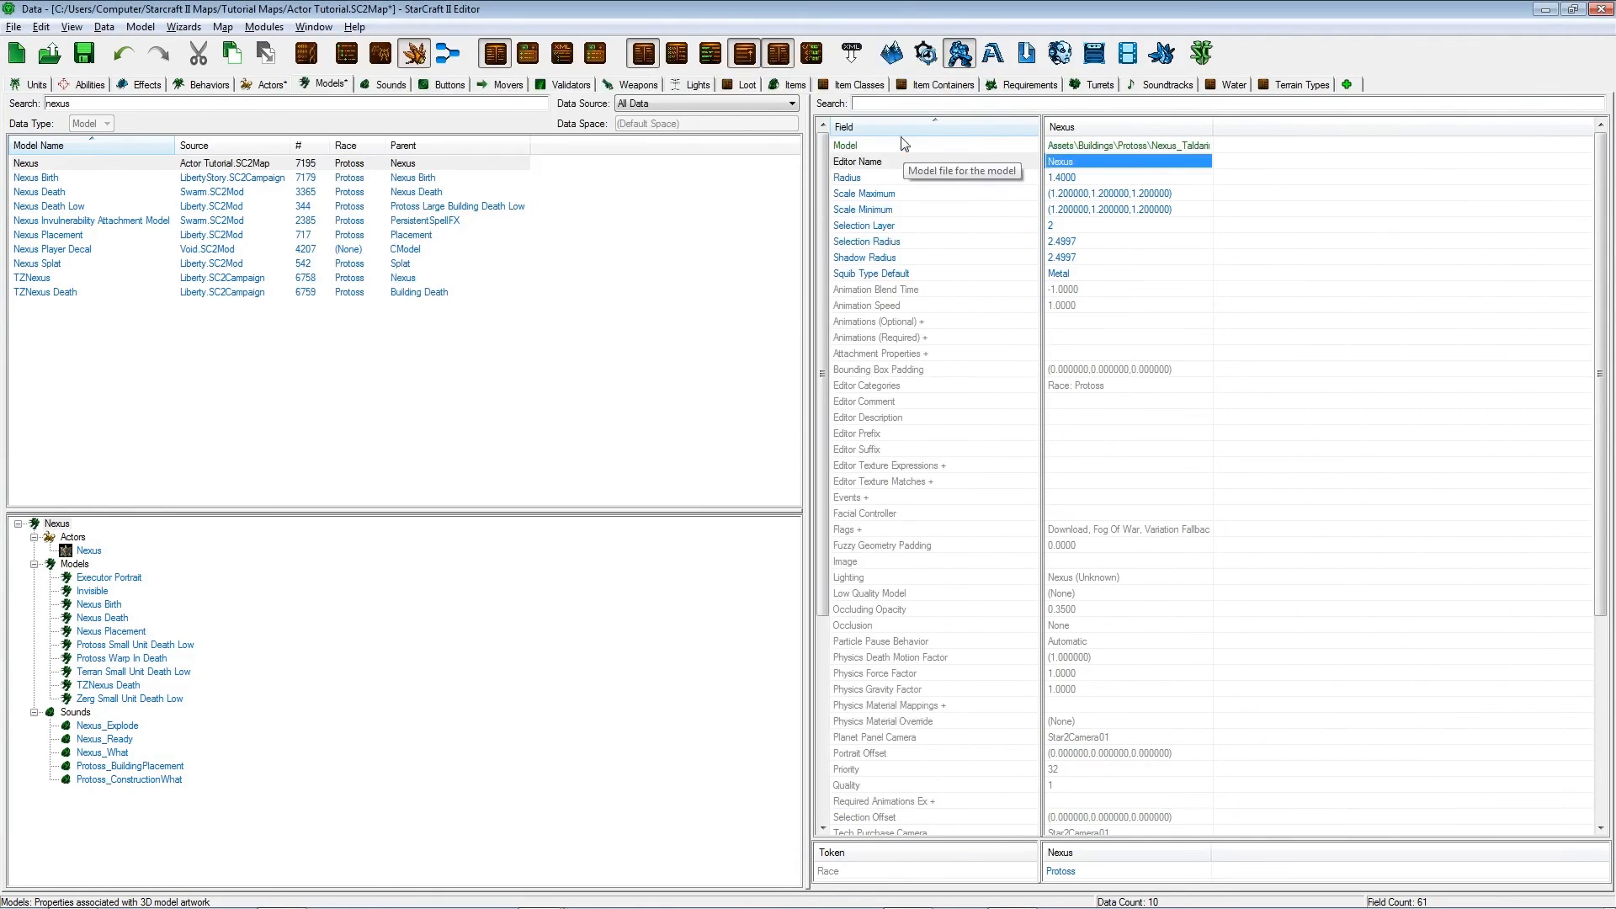
Find the Nexus structure in the Terrain Editor, place one for Player 1 on the grass below the waterfall, and inspect it up close.
key(F2)
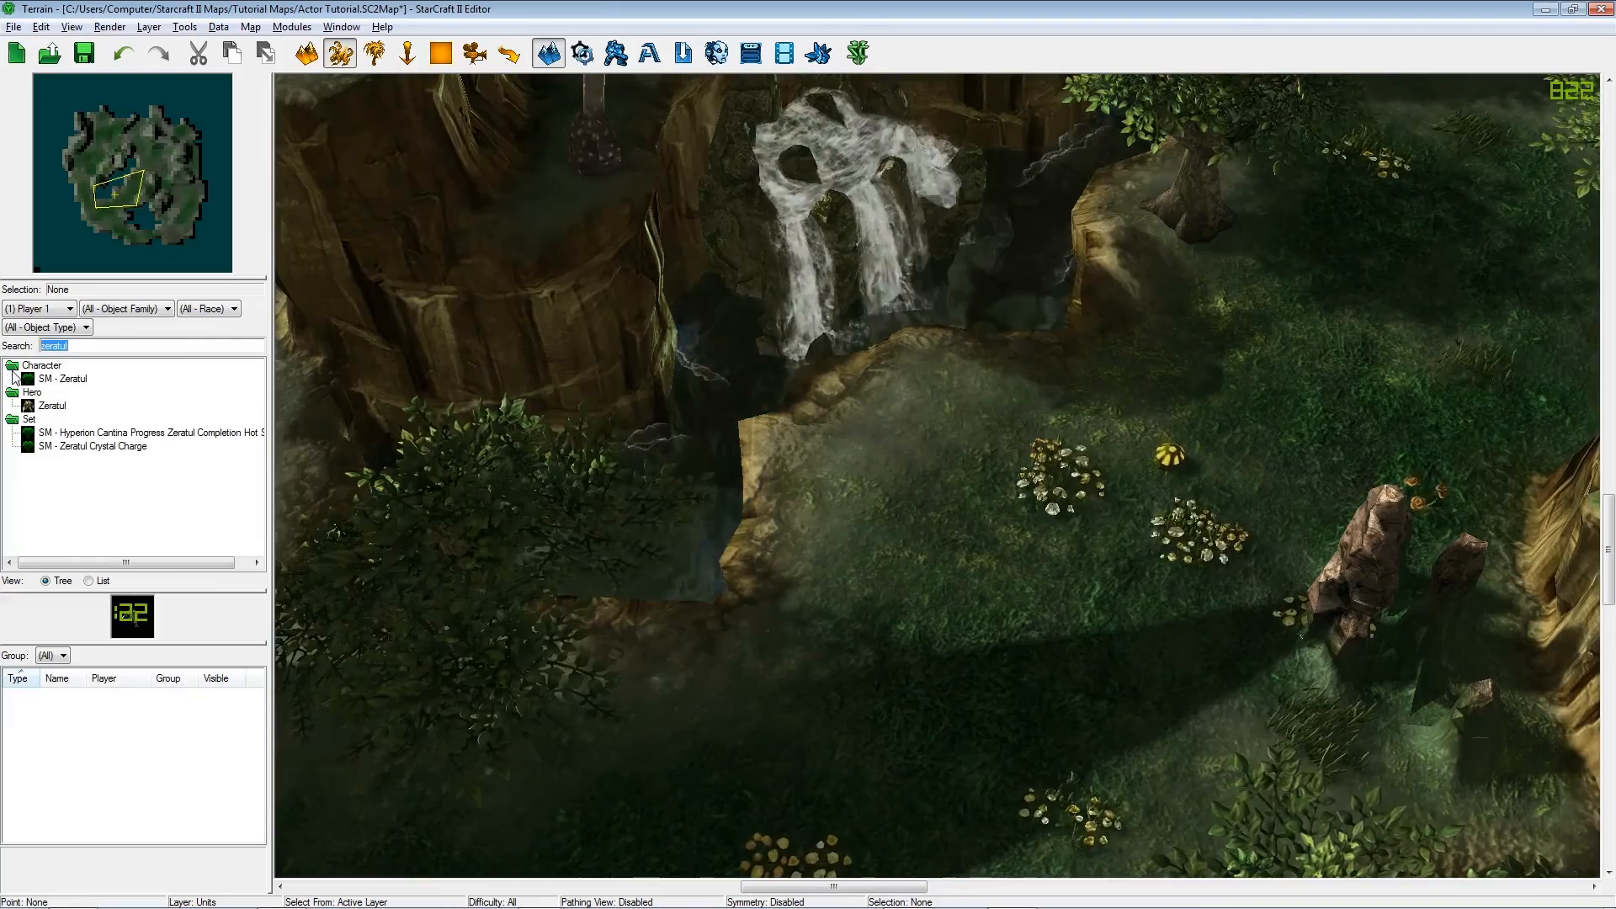
text(nexus)
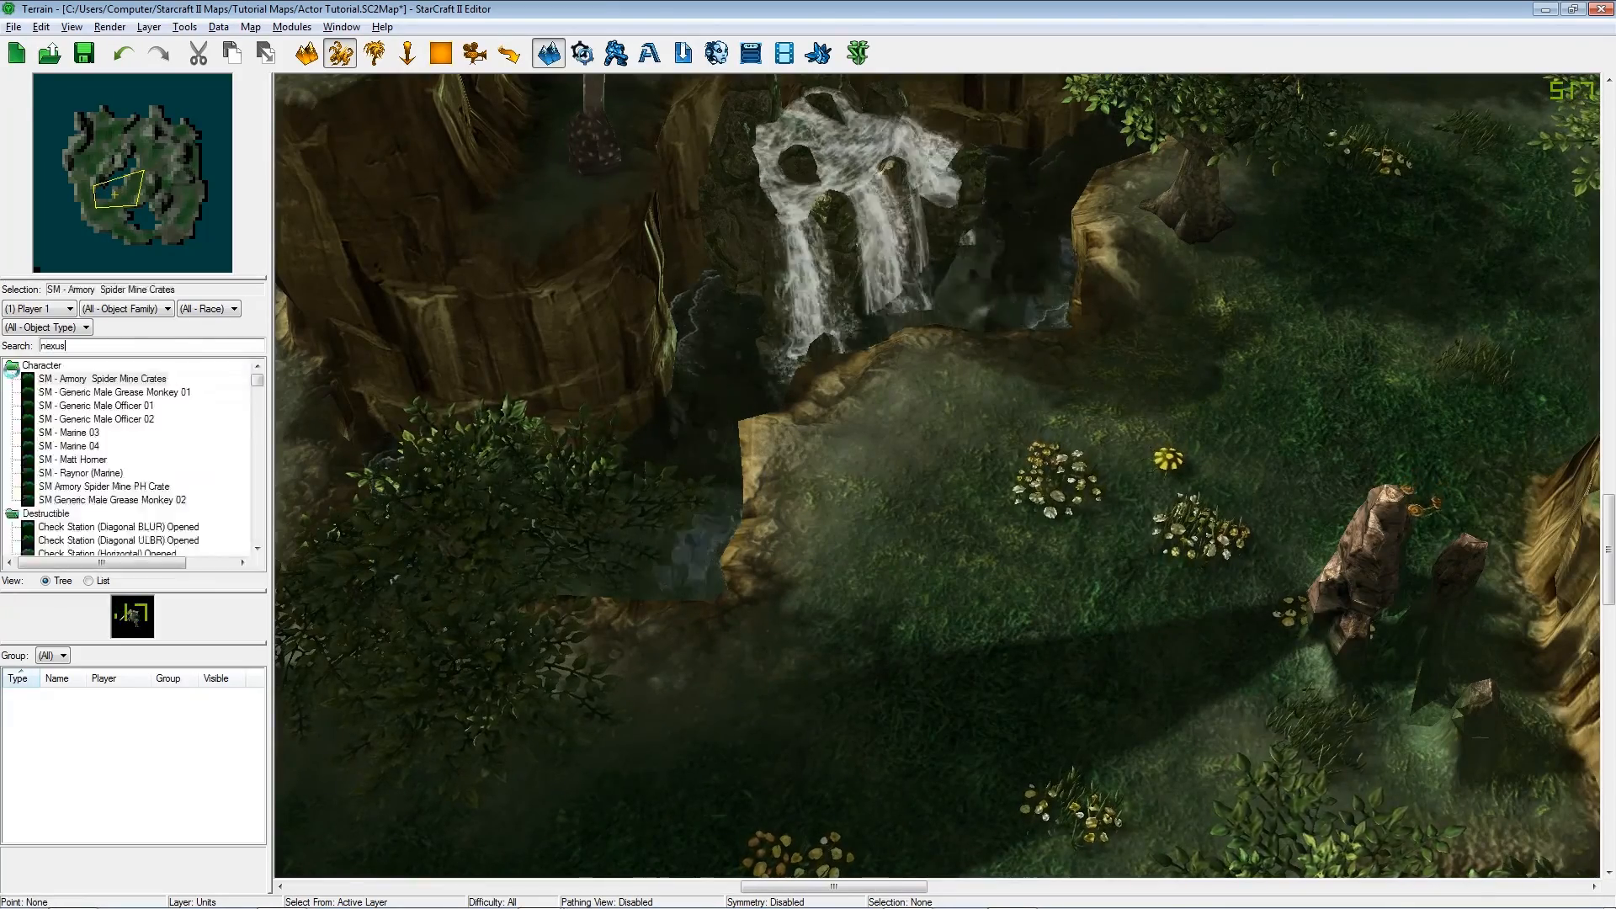
click(50, 379)
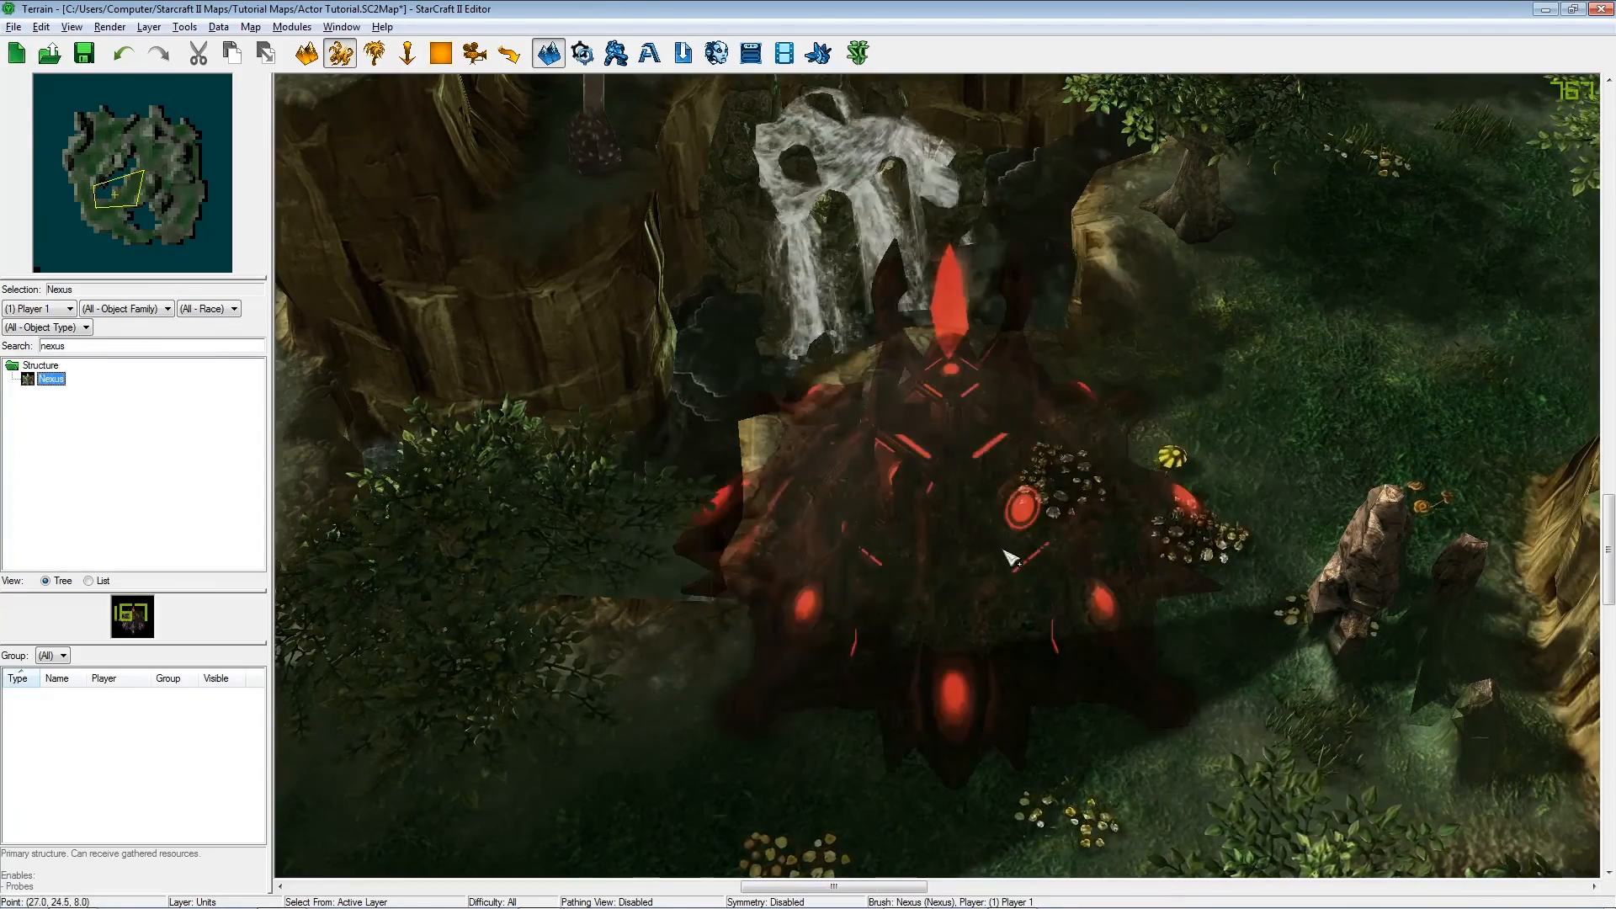
scroll(954, 481, down, 3)
click(954, 481)
key(Escape)
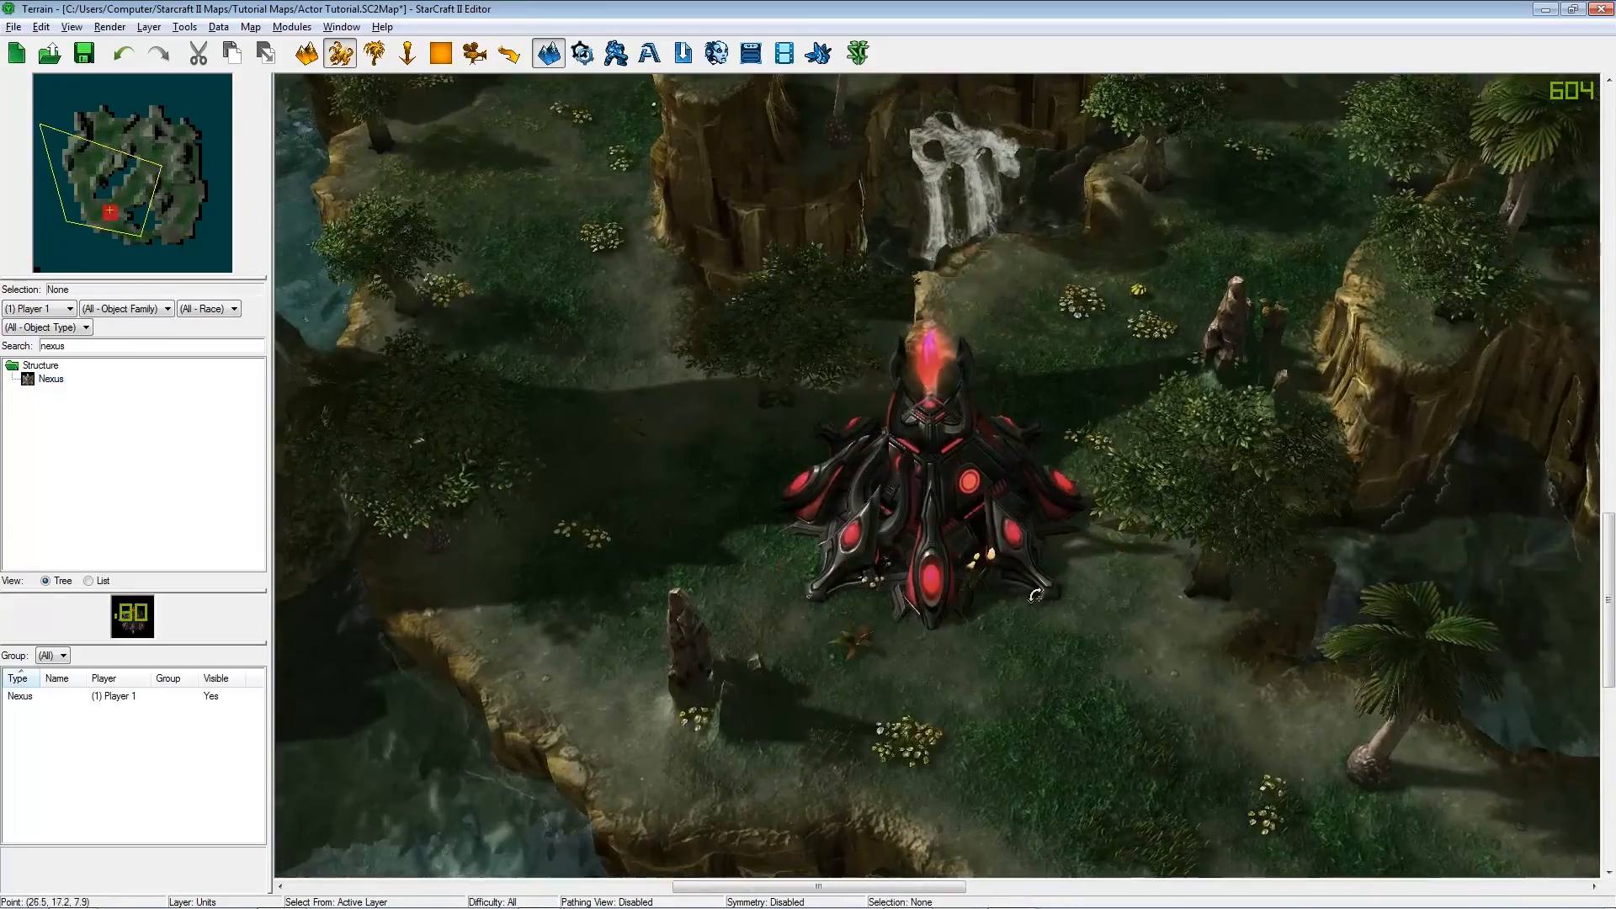
scroll(943, 478, up, 3)
scroll(941, 476, up, 5)
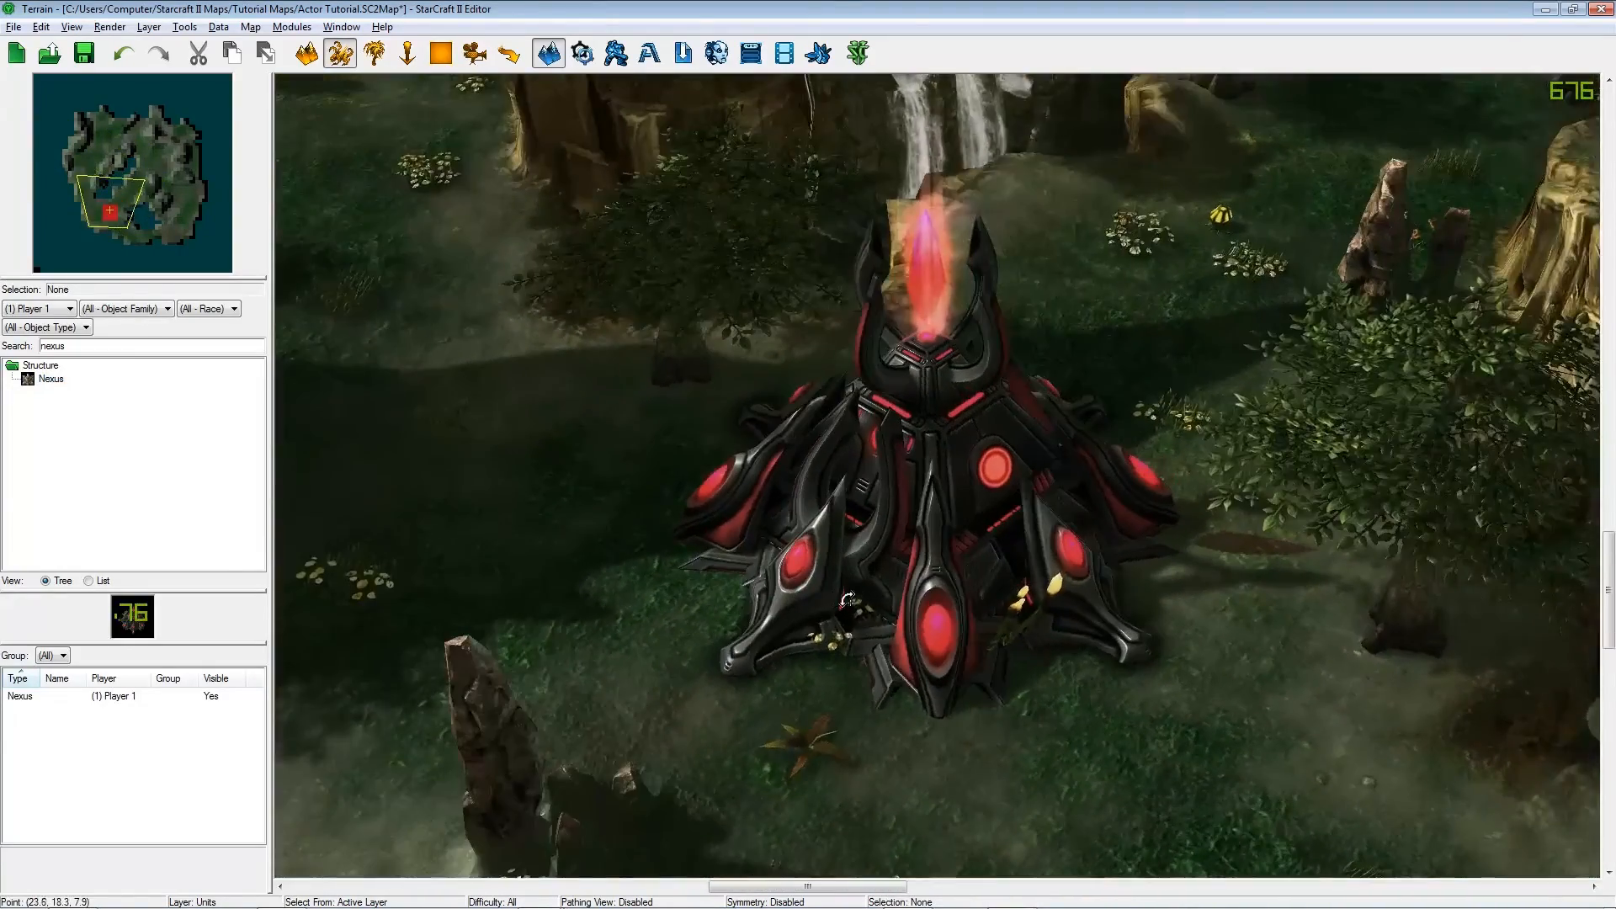
middle_drag(847, 599, 656, 7)
Review the Nexus and Nexus Birth model entries in the Data Editor and check the placed Nexus in the Terrain Editor again.
click(616, 53)
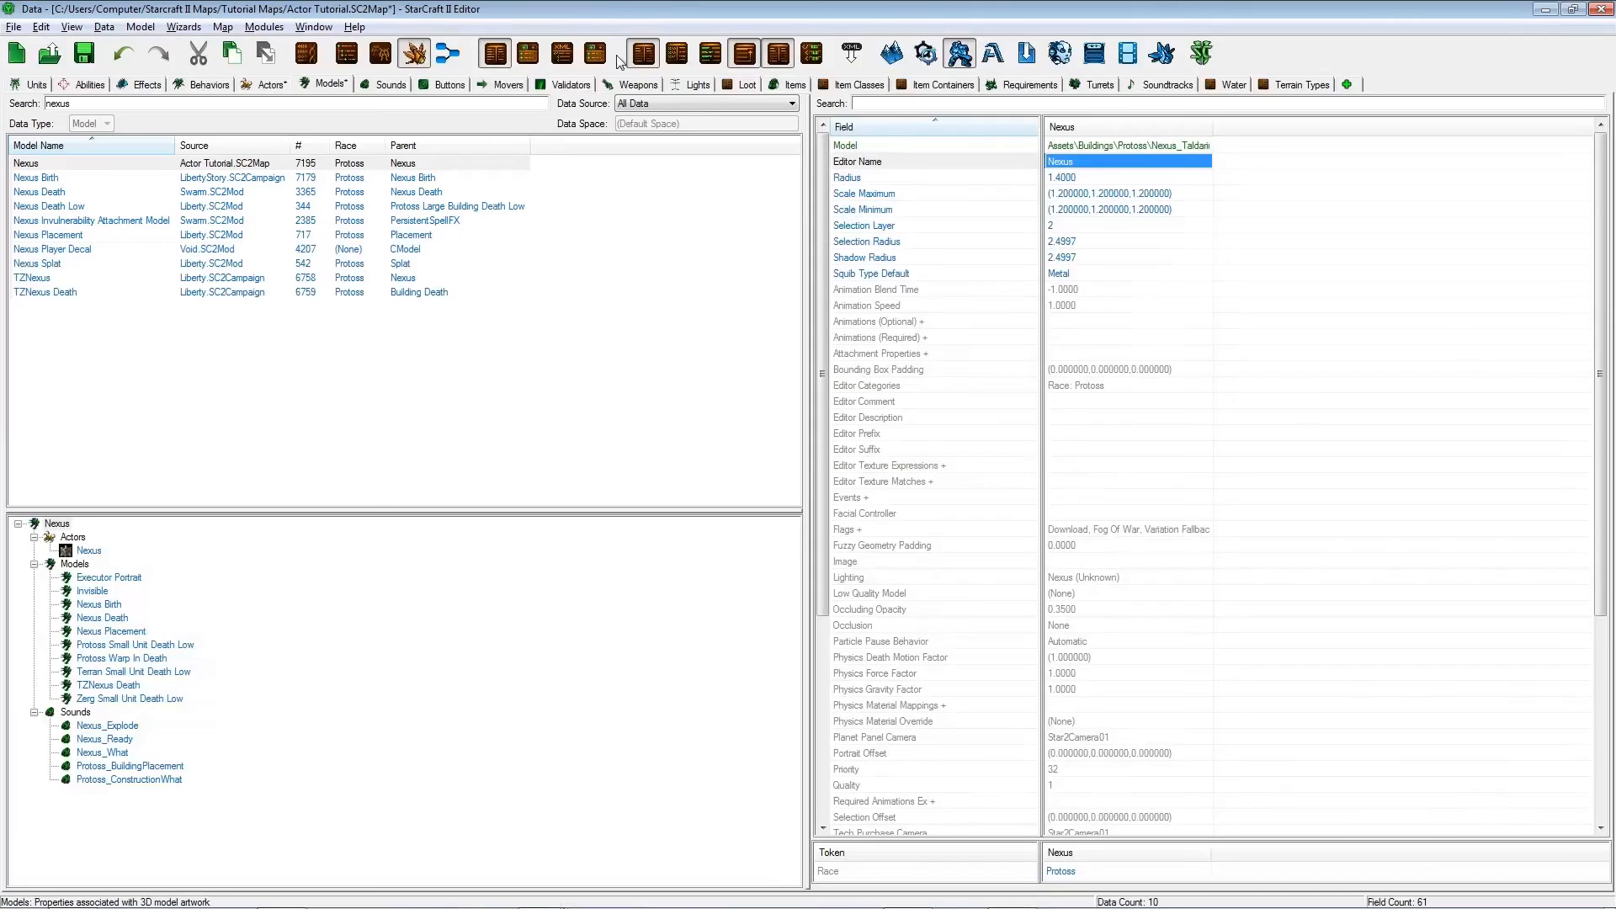
click(70, 168)
click(73, 175)
click(77, 160)
click(79, 177)
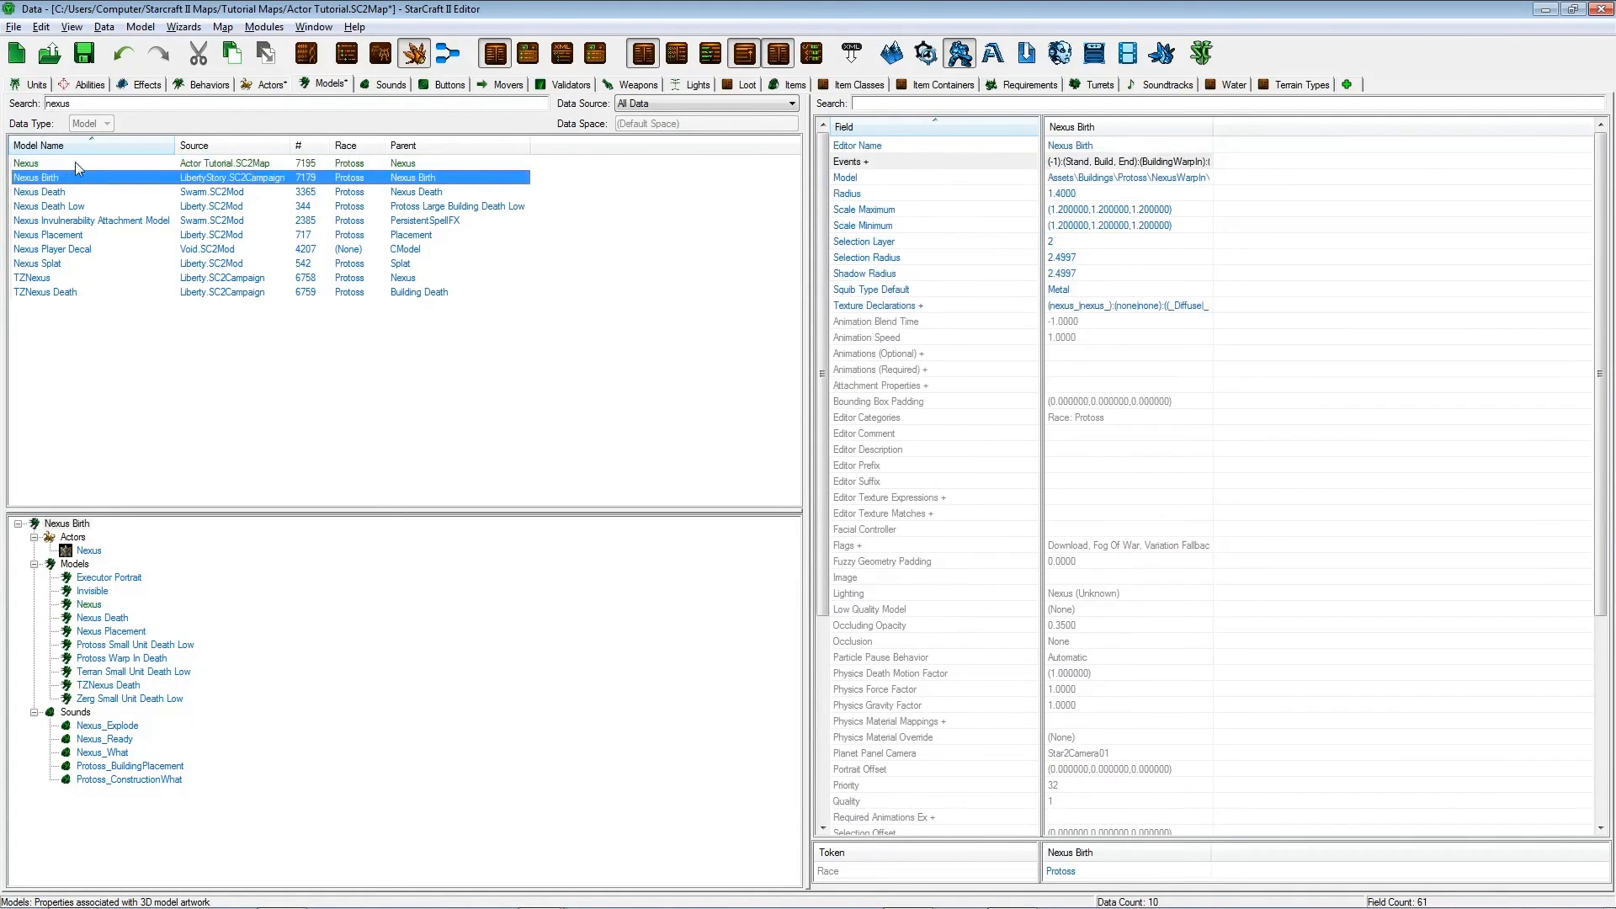
click(74, 163)
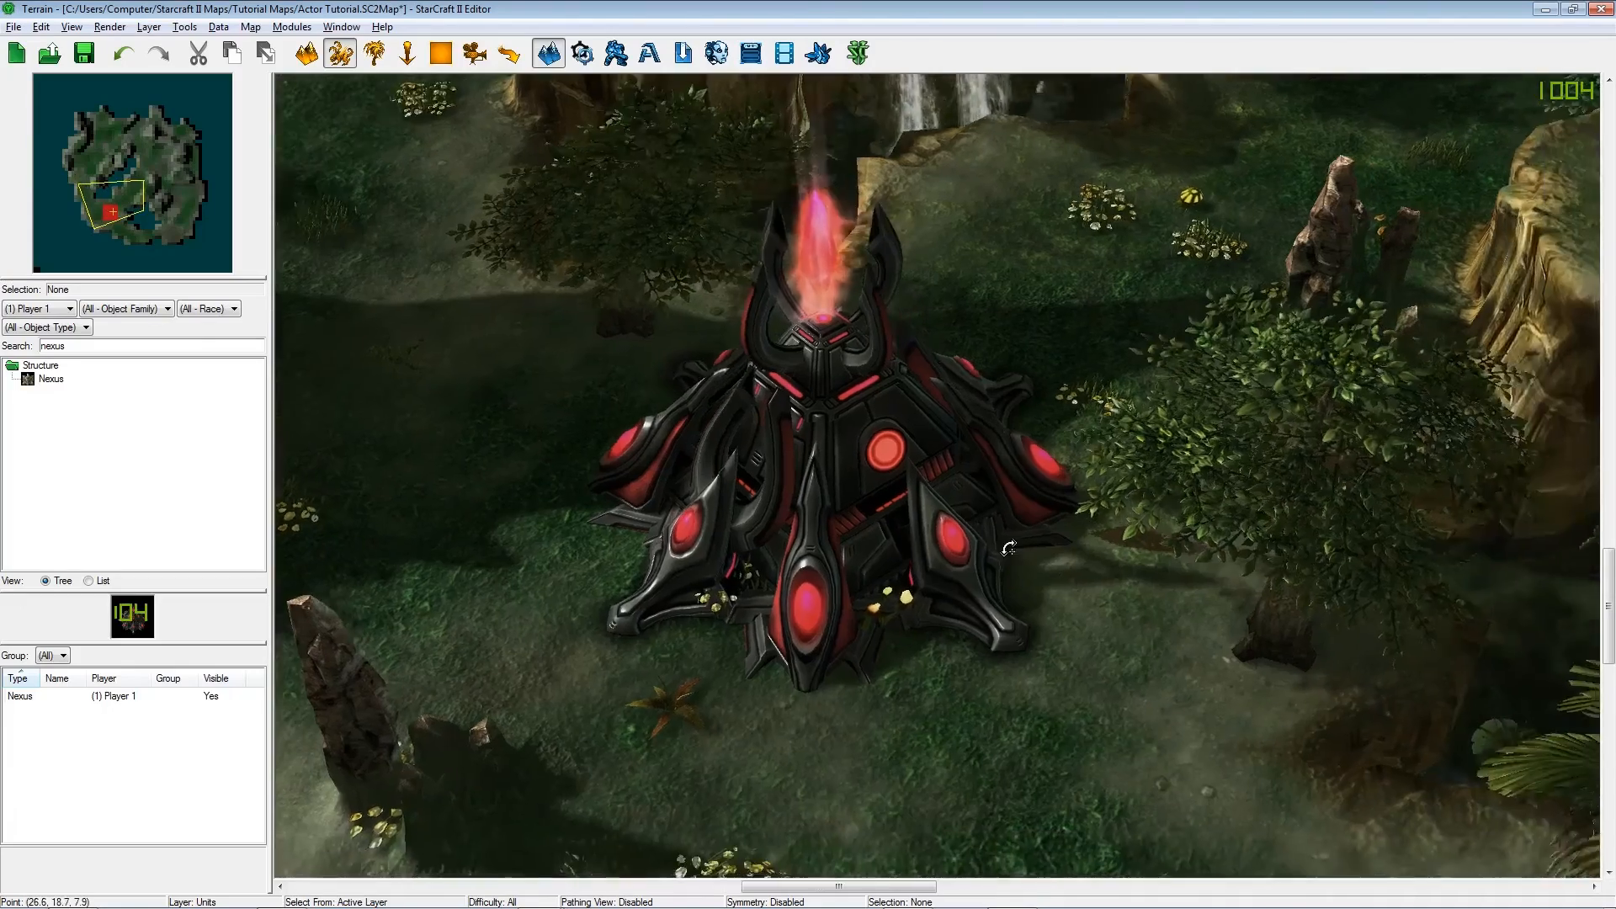
scroll(929, 497, down, 5)
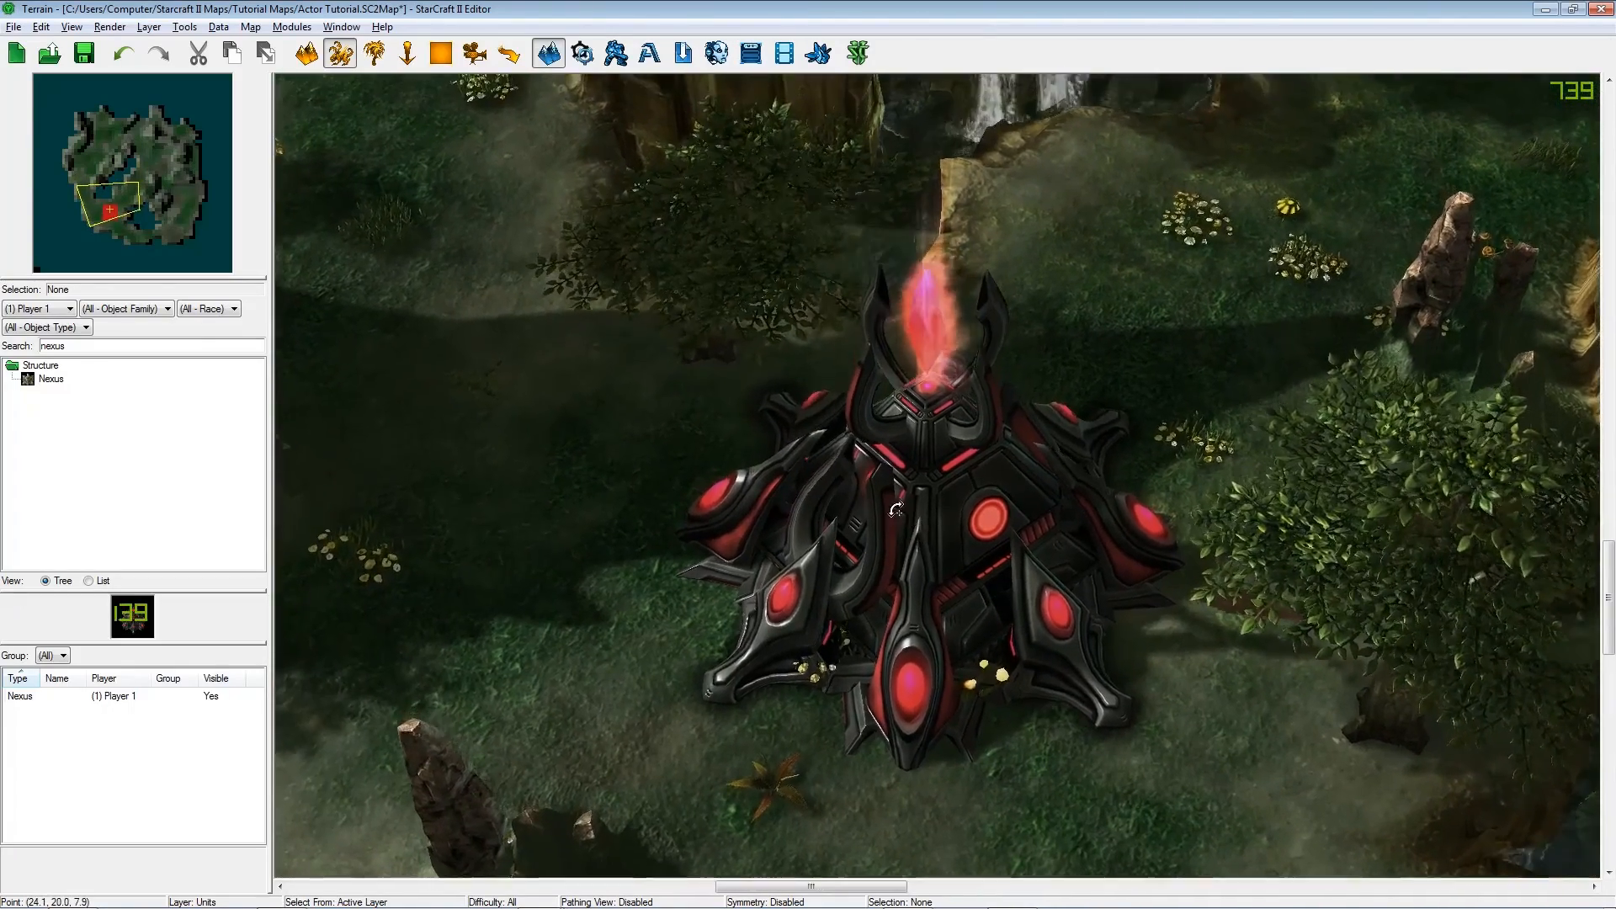